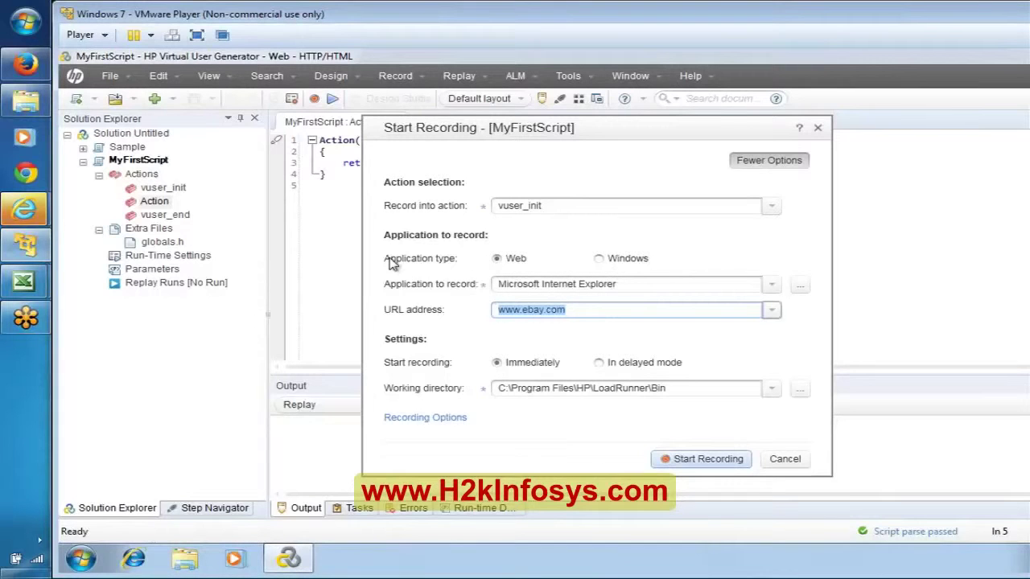
Step: Switch to the B01LR workbook in Excel and bold the LoadRunner note in cell B5 of the VUGRecording sheet
mouse_move(24, 280)
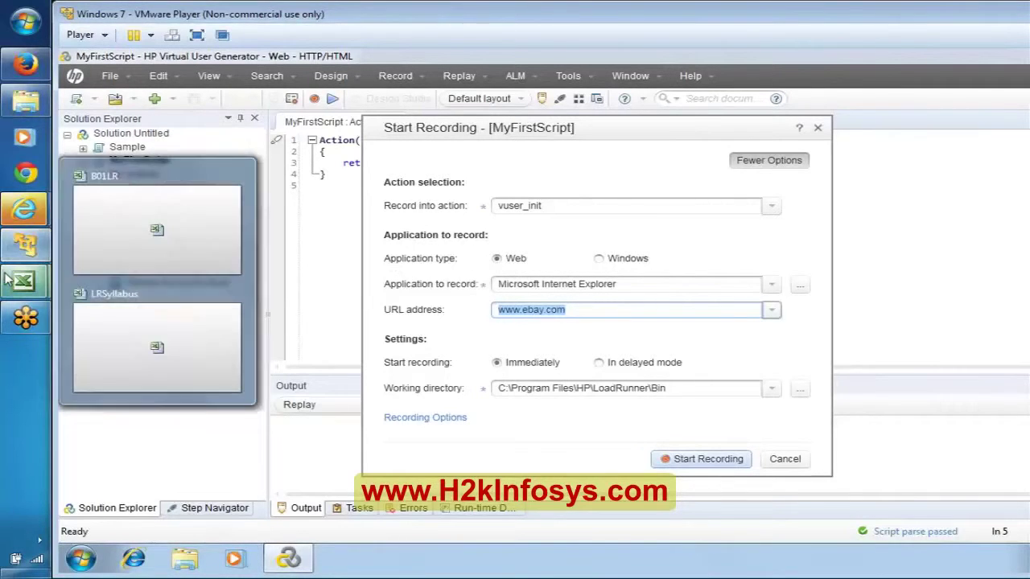
left_click(137, 246)
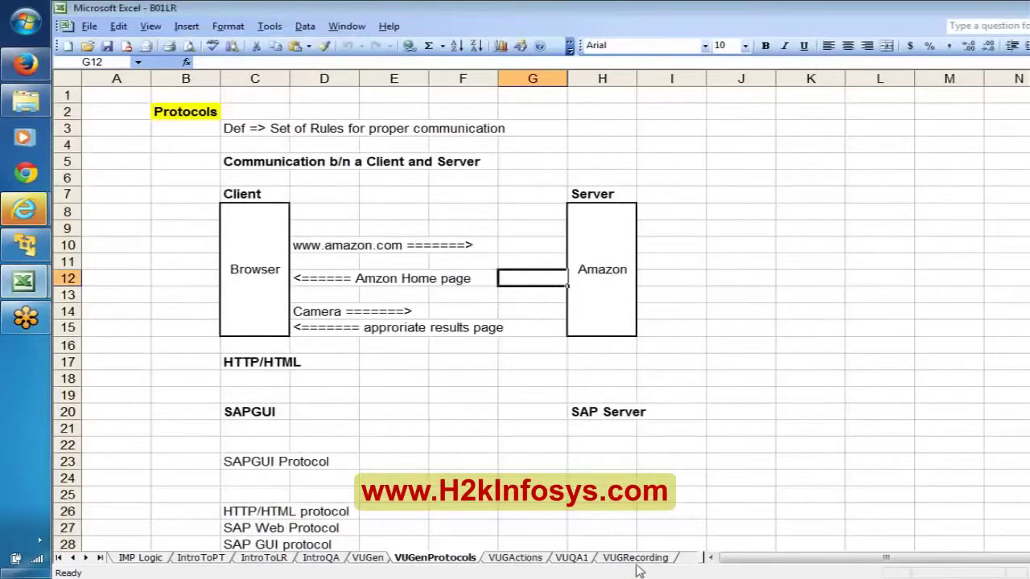
left_click(636, 563)
key("Down")
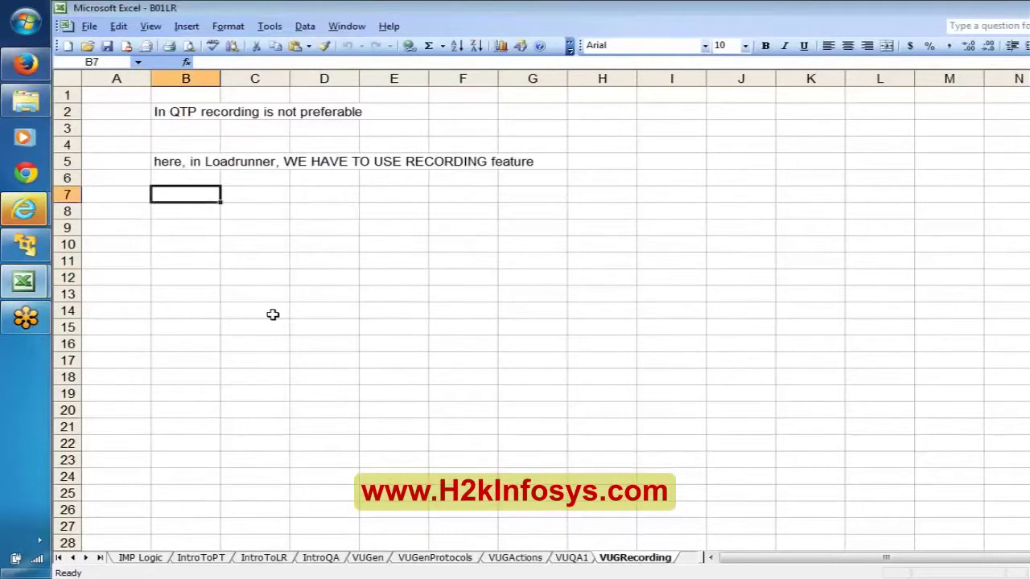
key("Up")
key("Up")
key("ctrl+b")
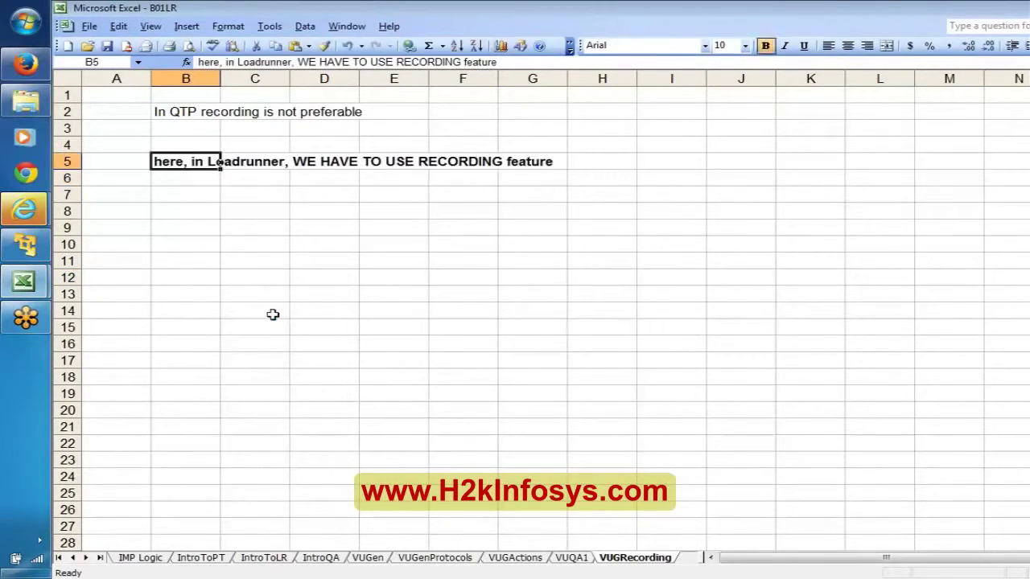
Step: Enter the note 'If "Start Recording" button is Disabled' in cell B8
key("Down")
key("Down")
key("Down")
type("If")
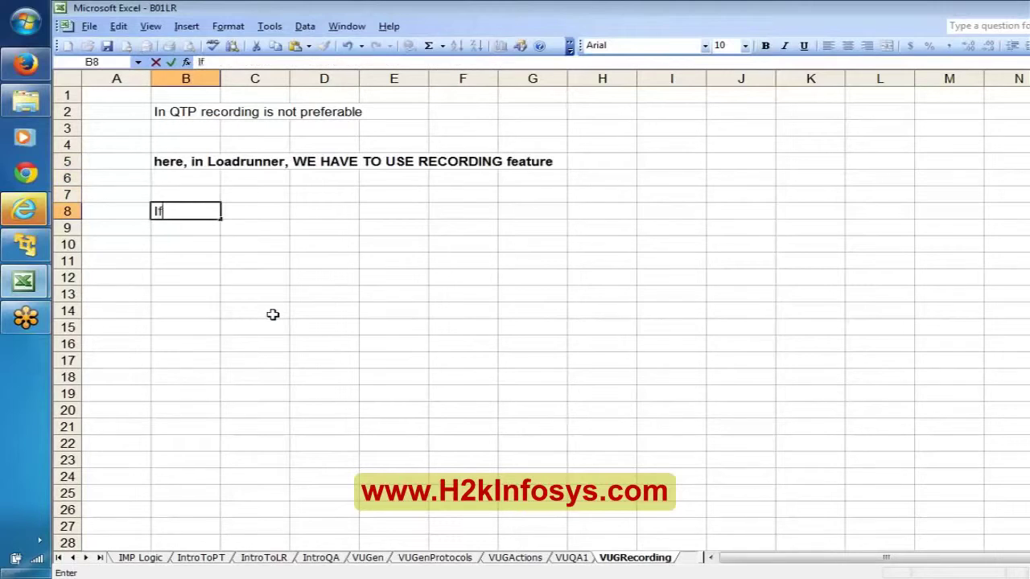
type(" \"Start Record")
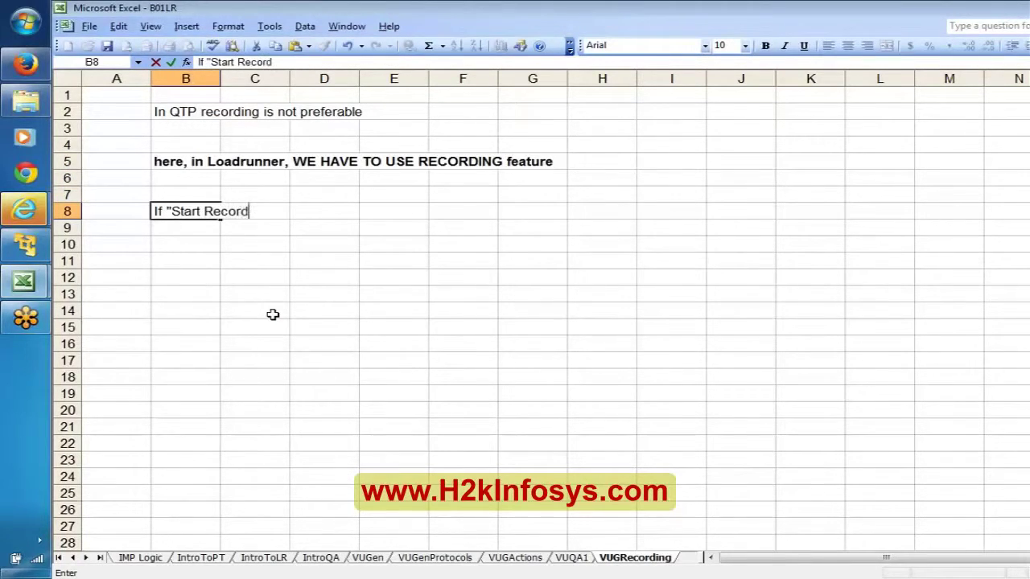
type("ing\" button i")
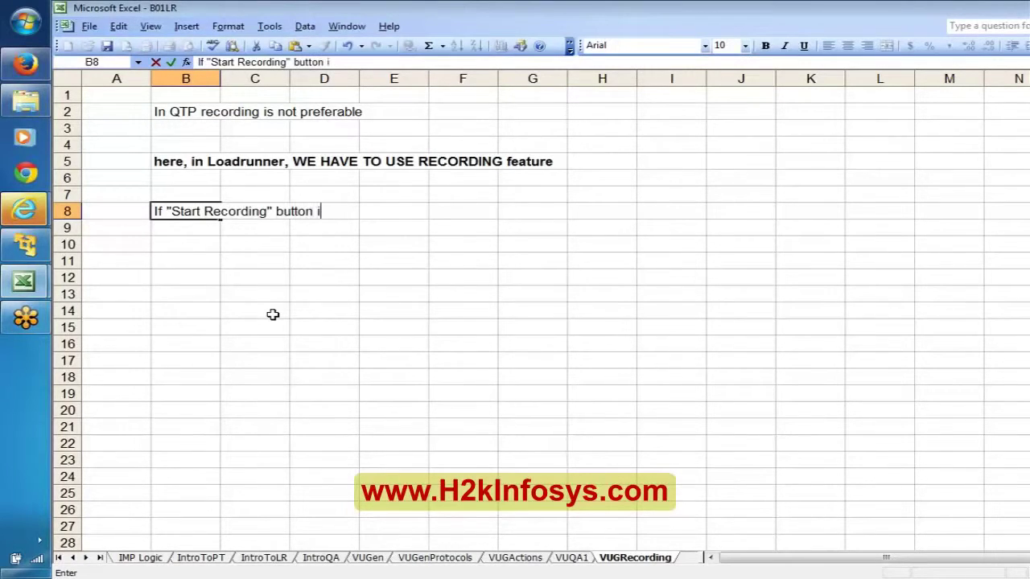
type("s Disa")
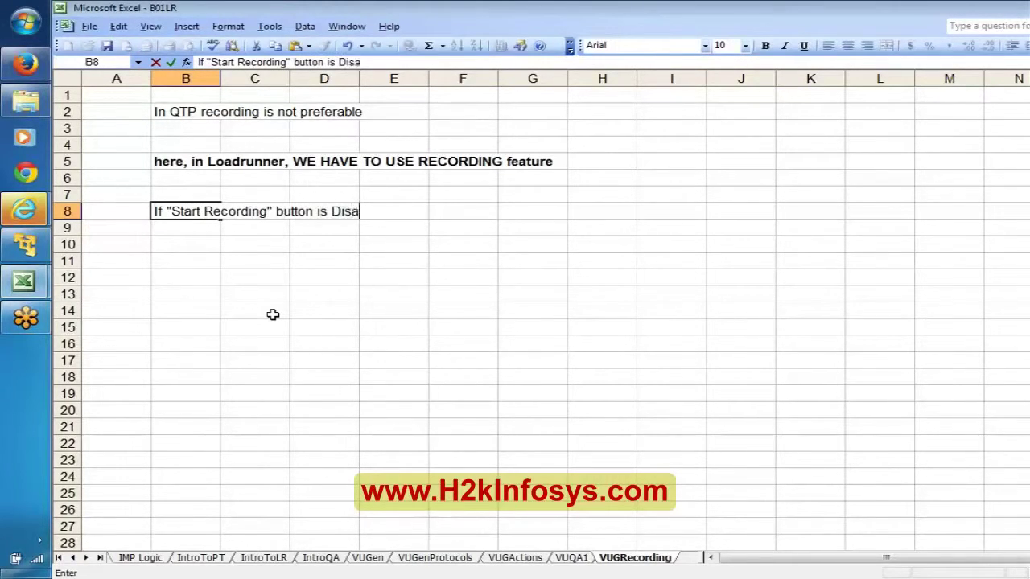
type("bled")
key("Return")
key("Up")
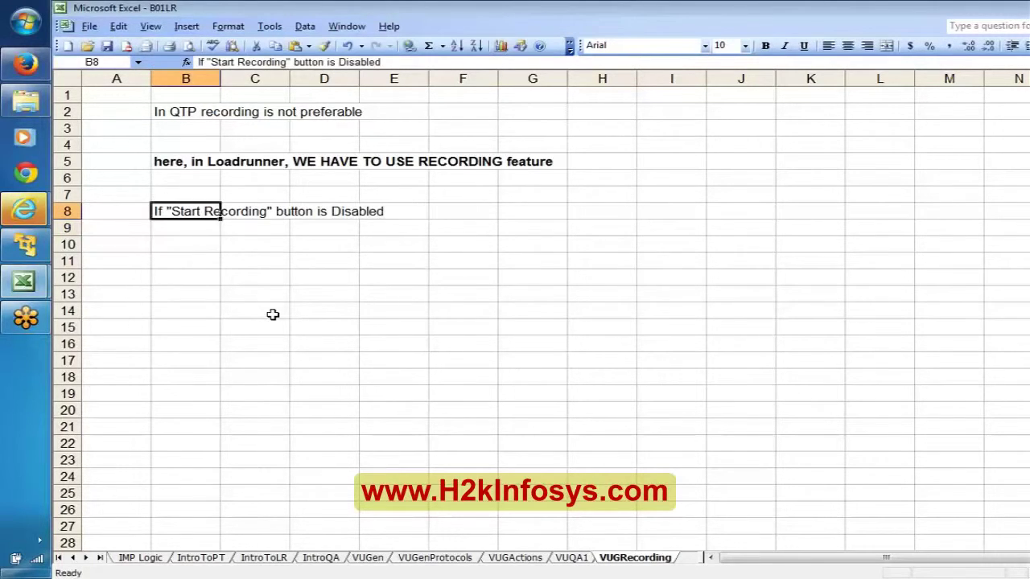
Step: Enter the heading 'Recording =>' in cell B10
key("Down")
key("Down")
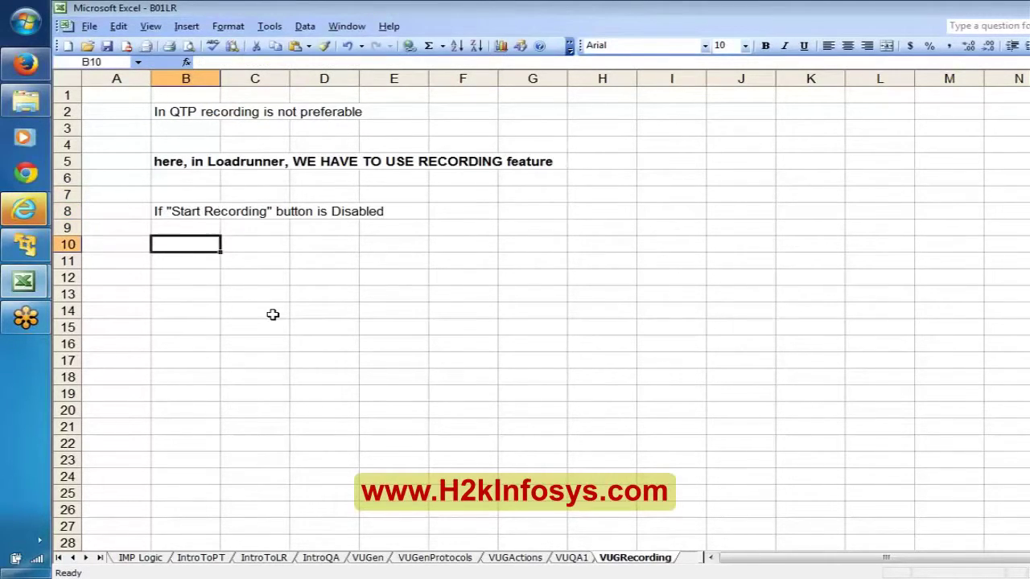
type("Recordi")
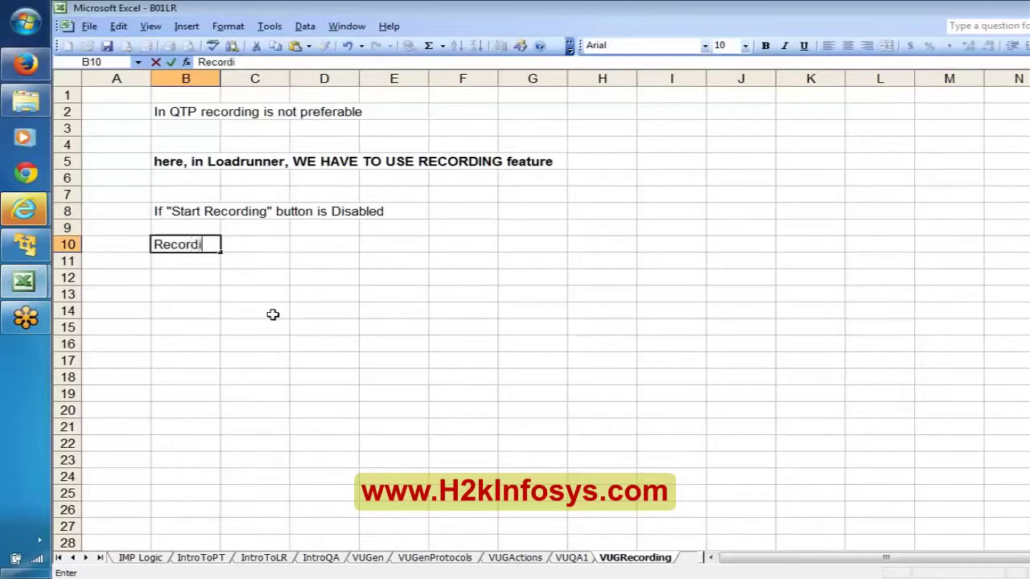
type("ng =>")
key("Return")
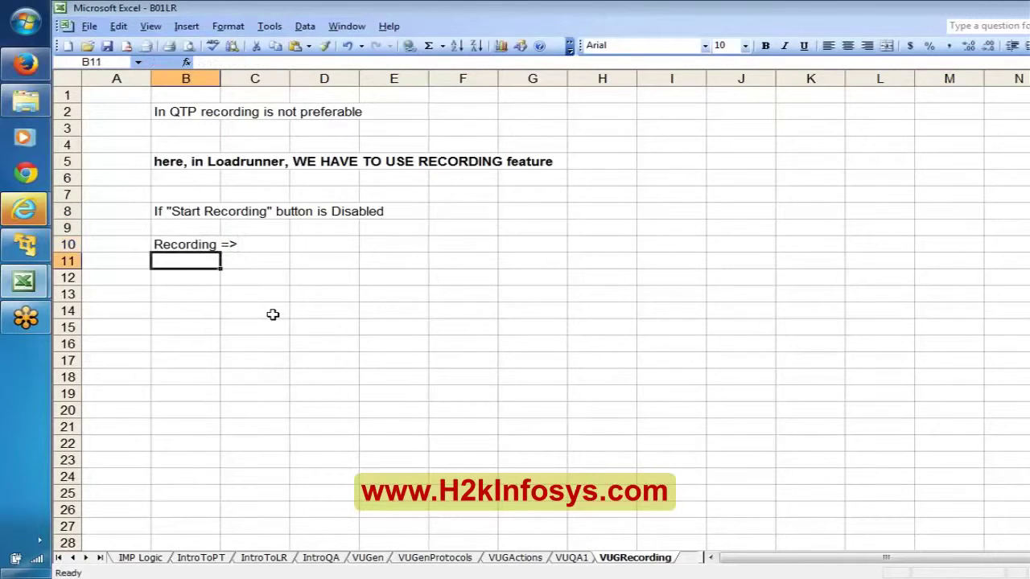
Step: Check the Record menu name in Virtual User Generator, then enter 'LR11.5 => Record menu => Recor option' in cell C11 of the B01LR workbook
key("Right")
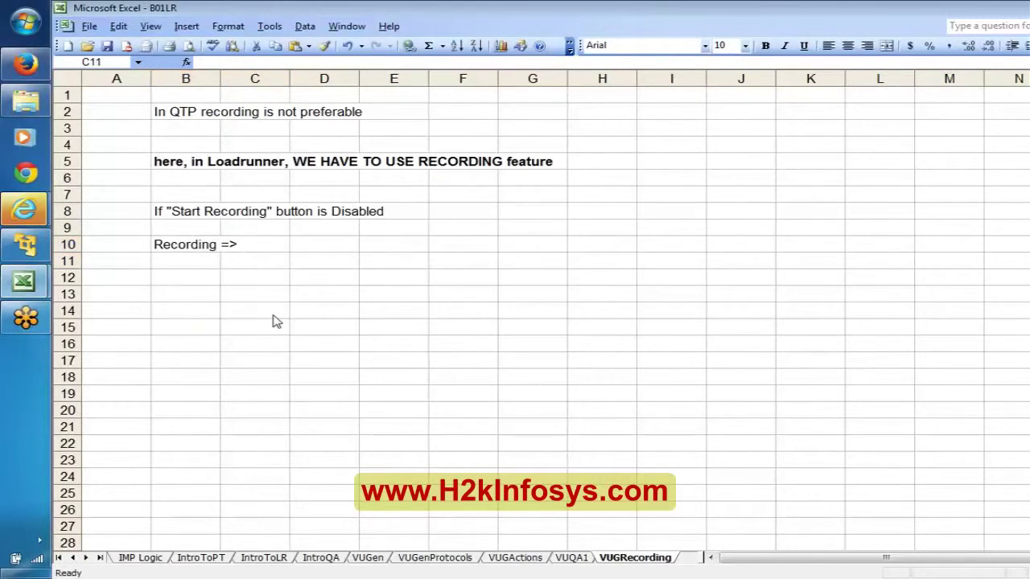
key("alt+Tab")
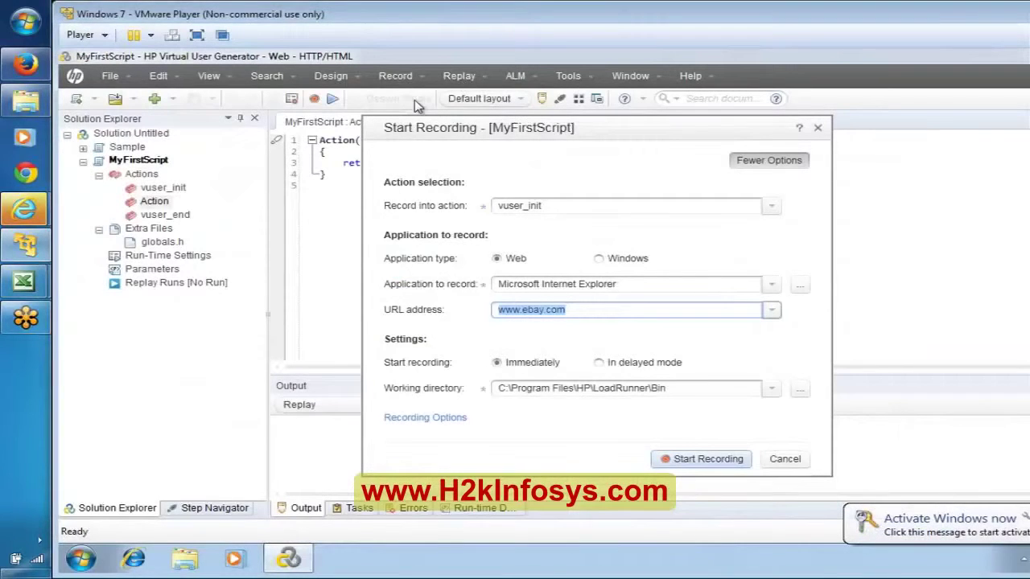
key("ctrl+alt")
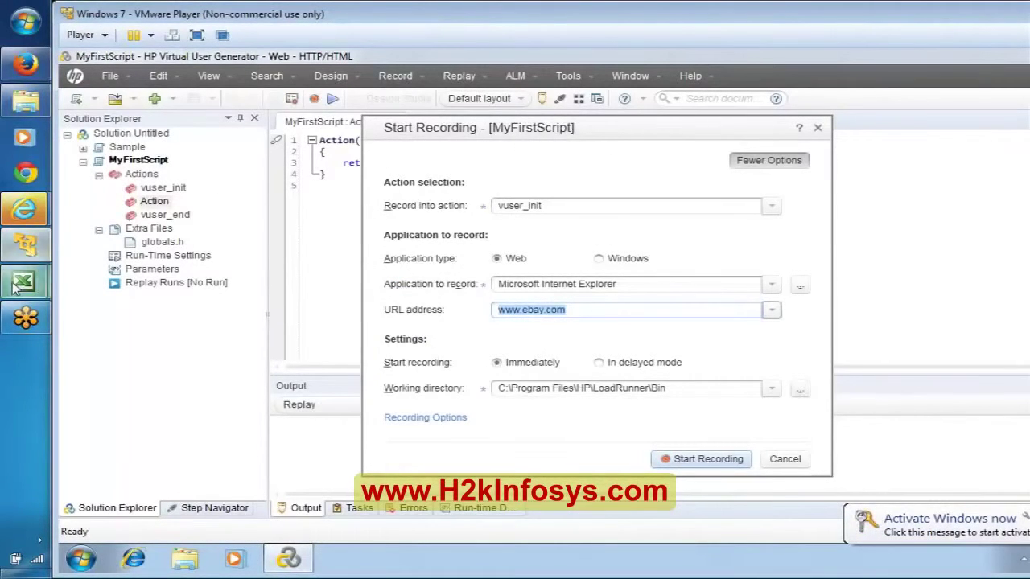
mouse_move(22, 281)
left_click(153, 270)
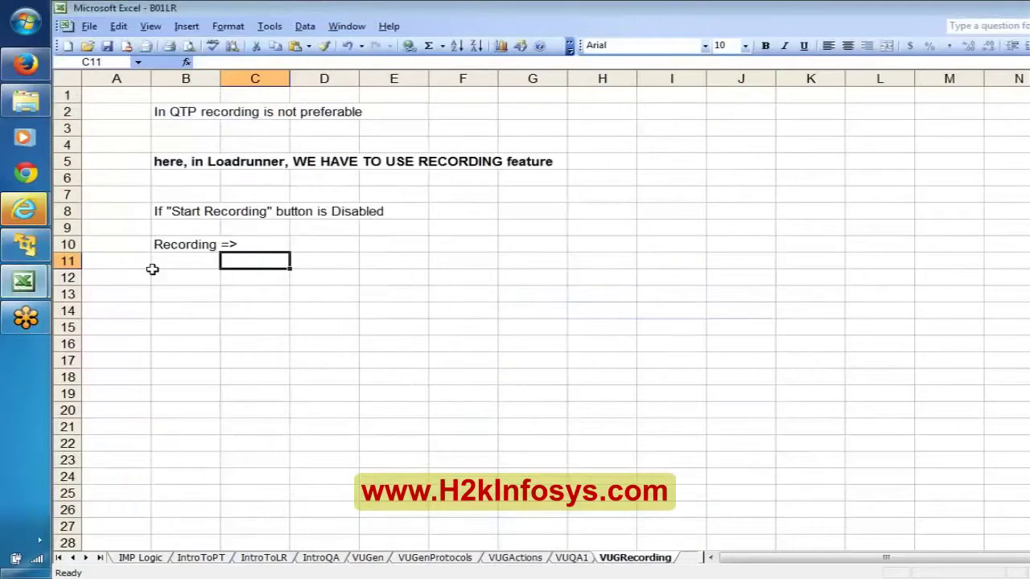
type("LR11")
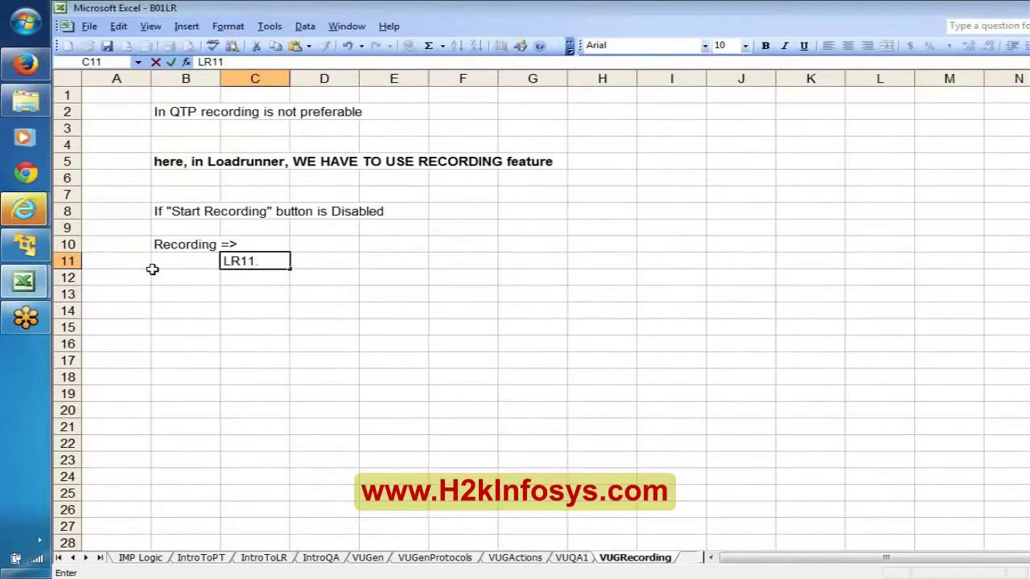
type(".5 => Record m")
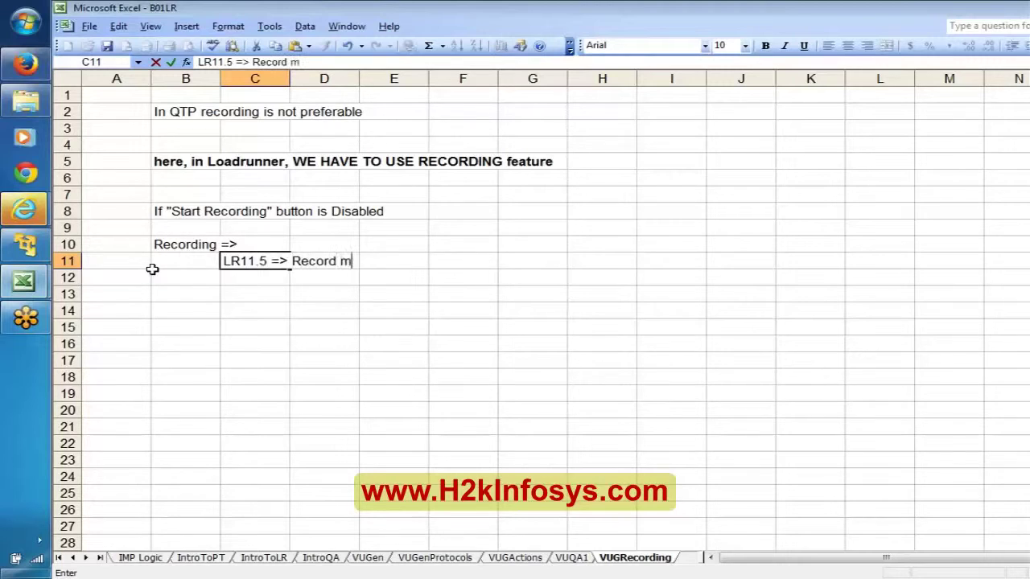
type("enu => Recor")
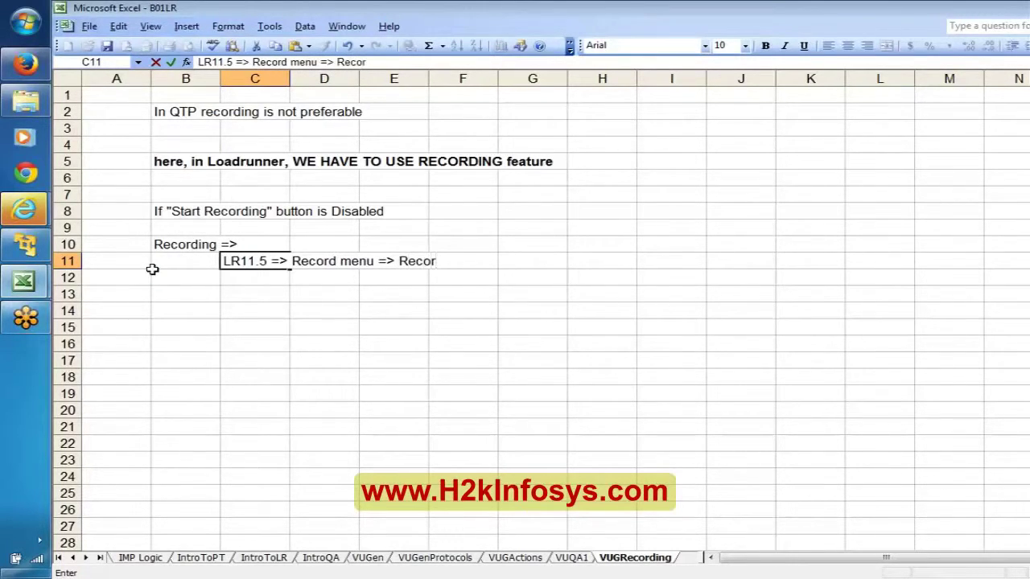
type(" option")
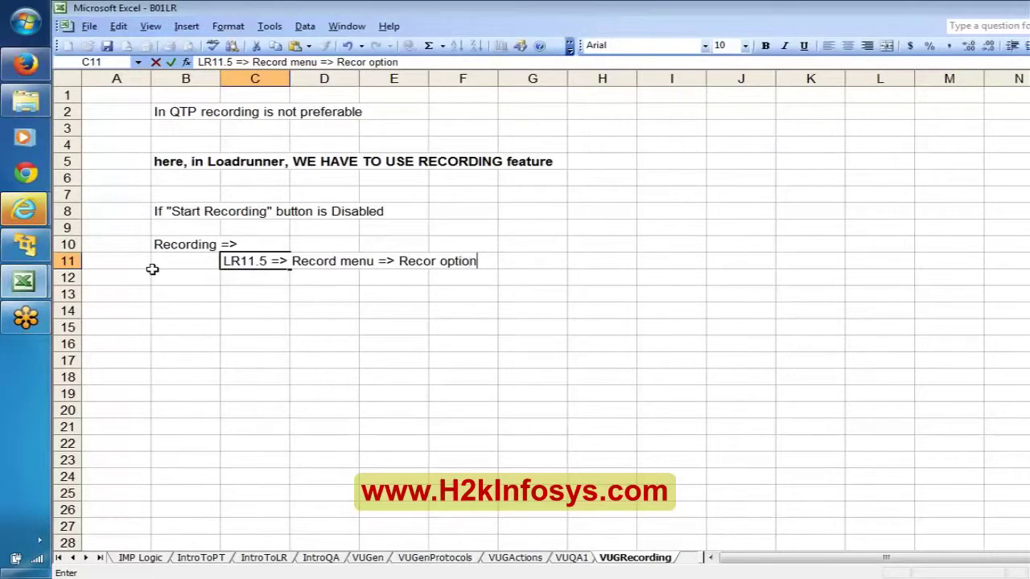
key("Return")
Step: Make the 'Recording =>' heading in cell B10 bold
key("Up")
key("Left")
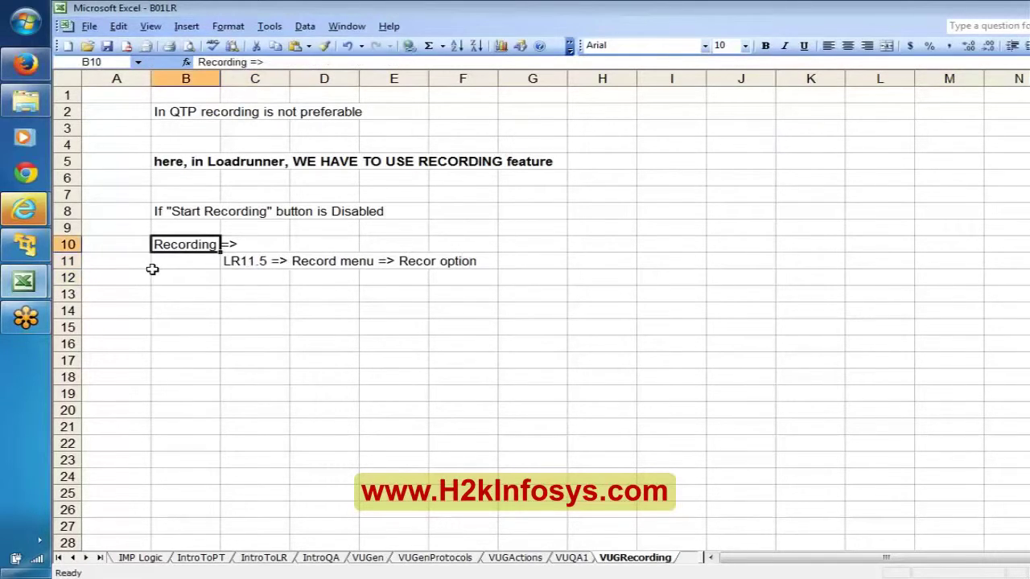
key("ctrl+b")
Step: Move the note about the disabled Start Recording button from cell B8 to cell B14
key("Up")
key("Up")
key("ctrl+c")
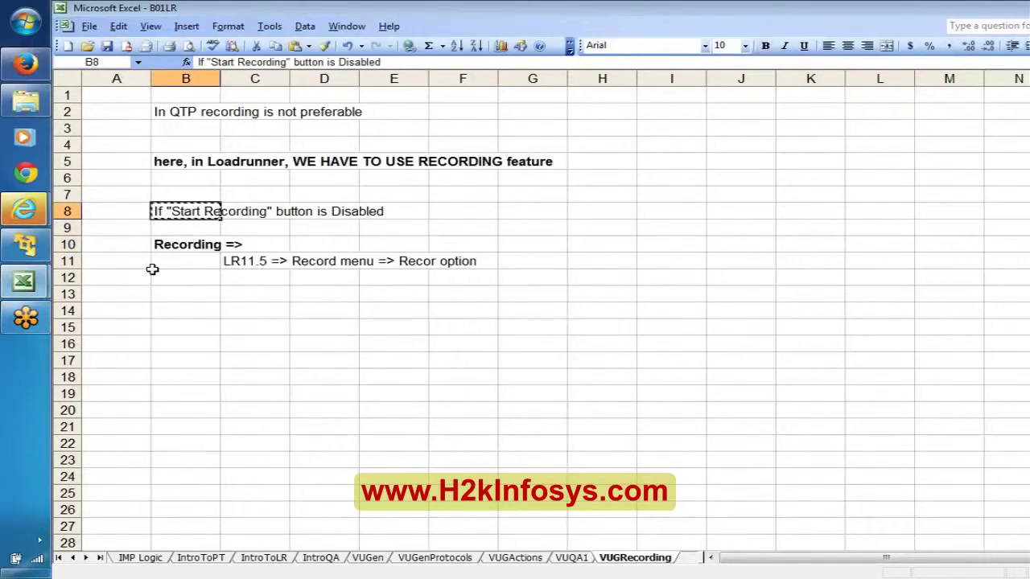
key("Down")
key("Down")
key("Down")
key("Down")
key("Down")
key("Down")
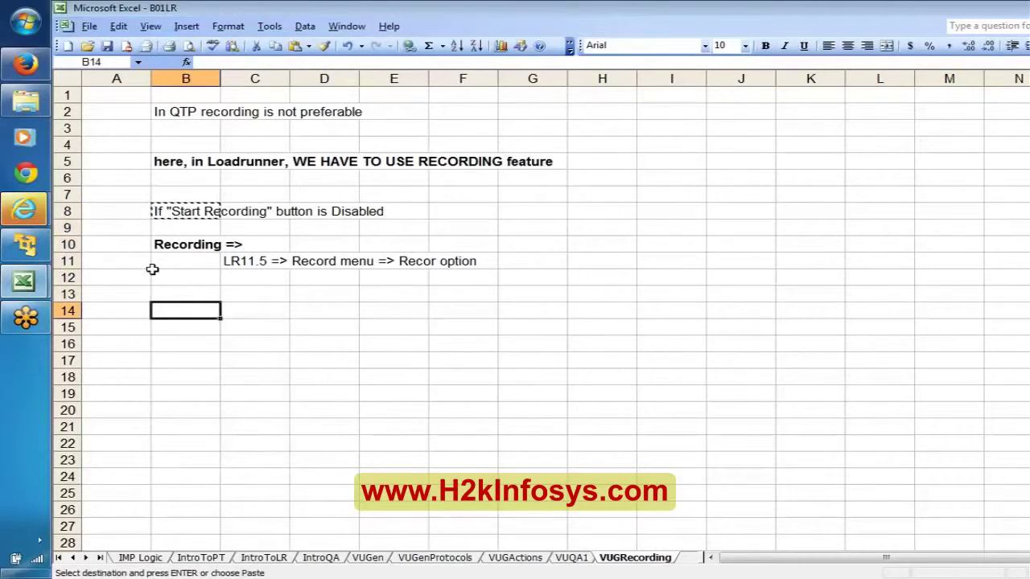
key("Return")
Step: Delete the empty rows 7 to 9 above the 'Recording =>' heading
left_click(66, 194)
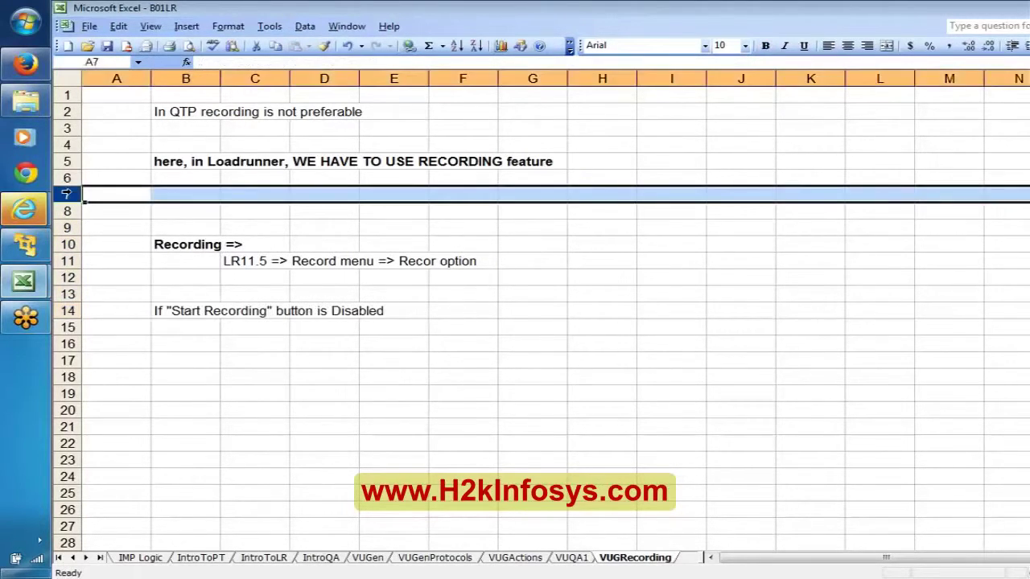
left_click(66, 194)
left_click_drag(66, 194, 67, 228)
right_click(71, 194)
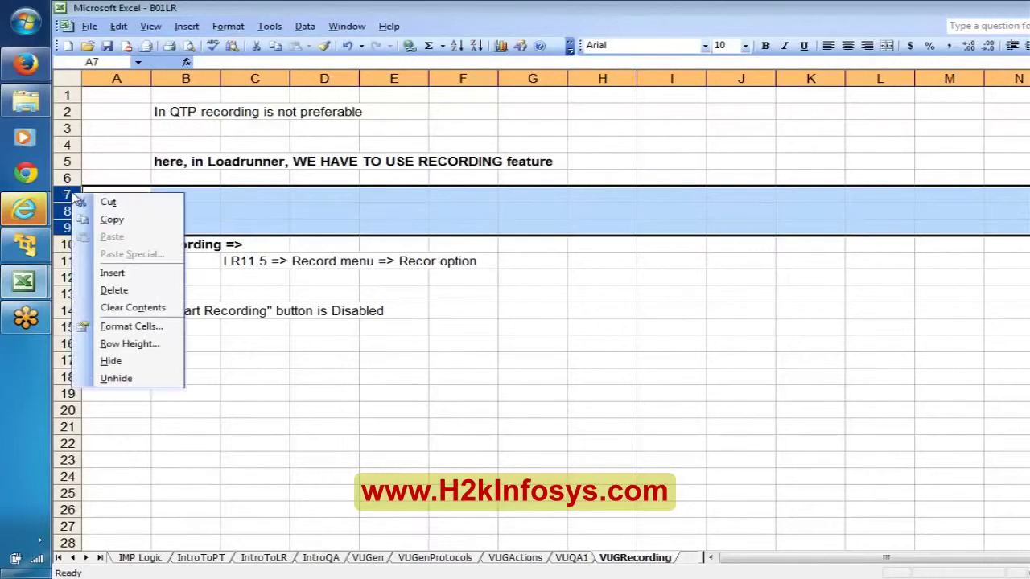
left_click(141, 295)
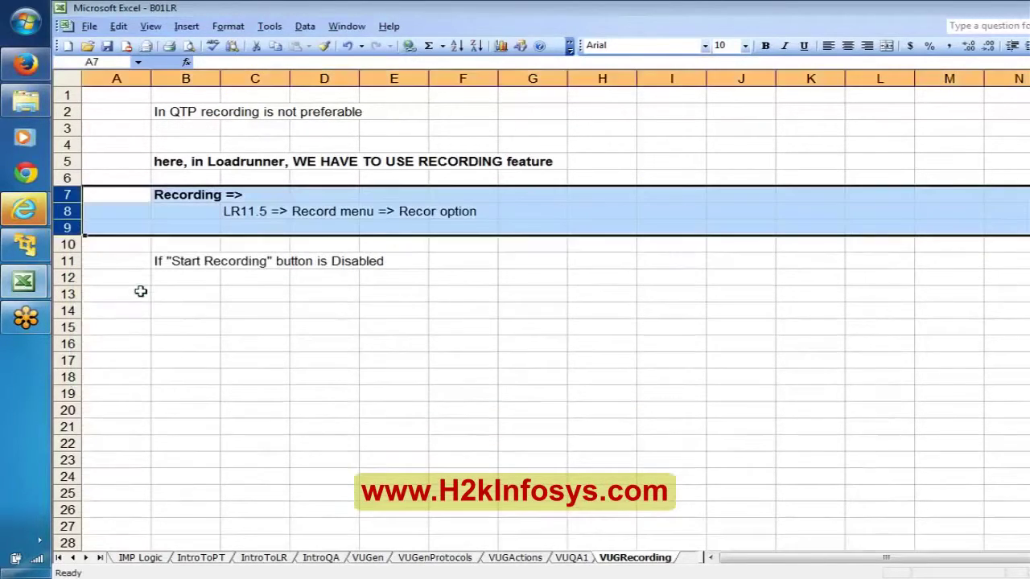
Step: Enter 'Click on the Browse button against to the' in cell C12, below the note about the disabled Start Recording button
left_click(186, 264)
key("Return")
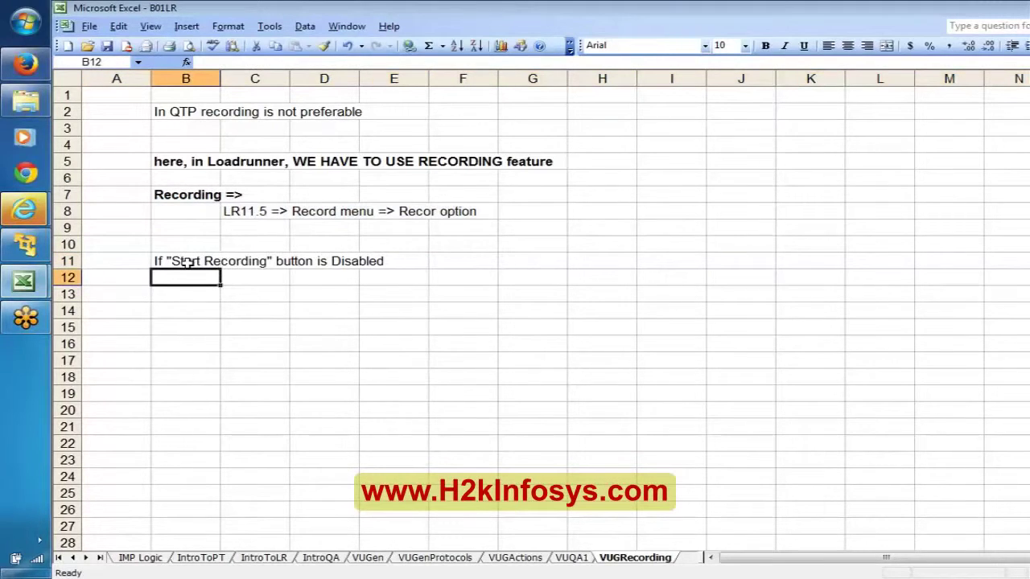
key("Right")
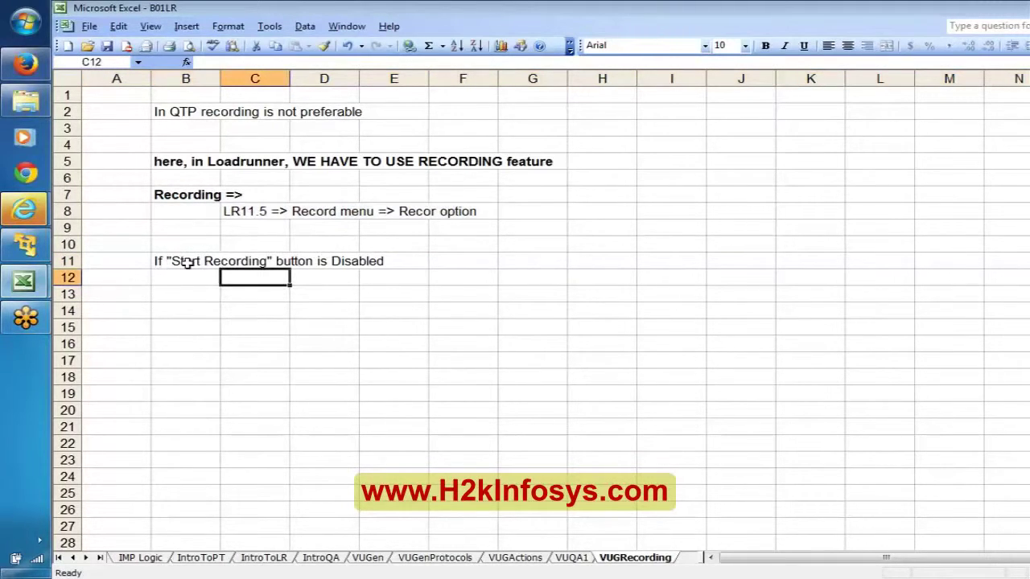
type("Click on ")
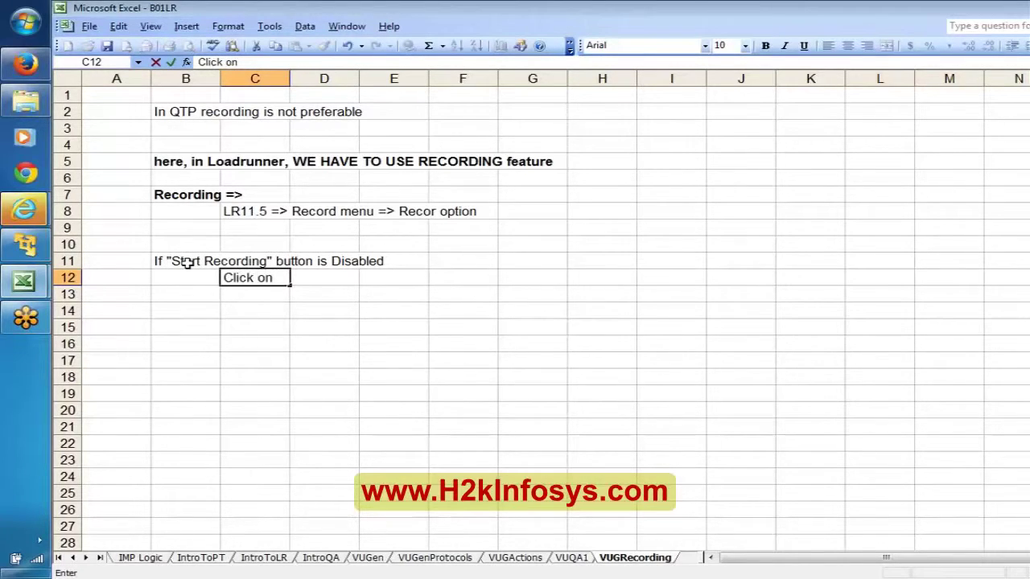
type("the Brow")
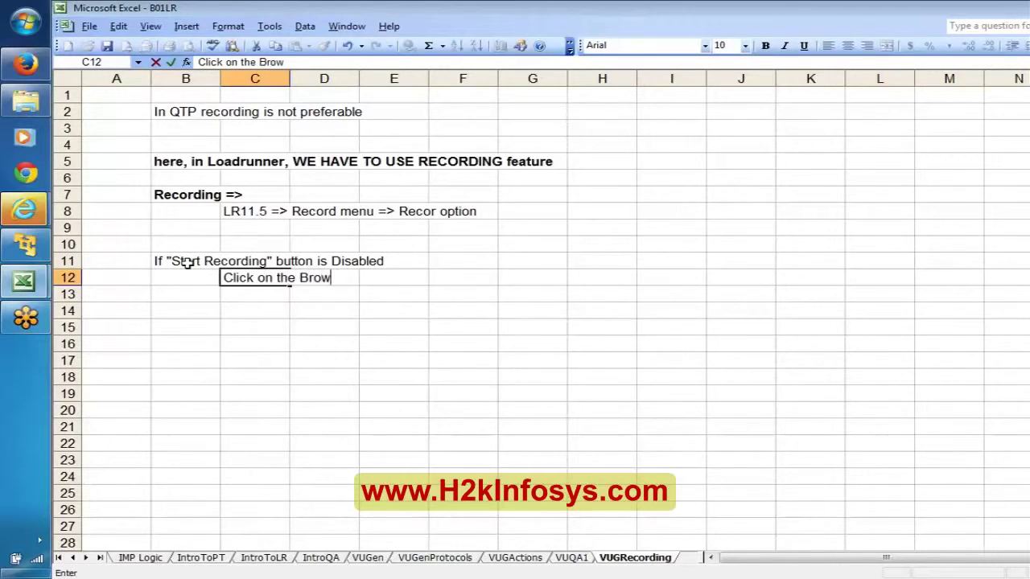
type("se button")
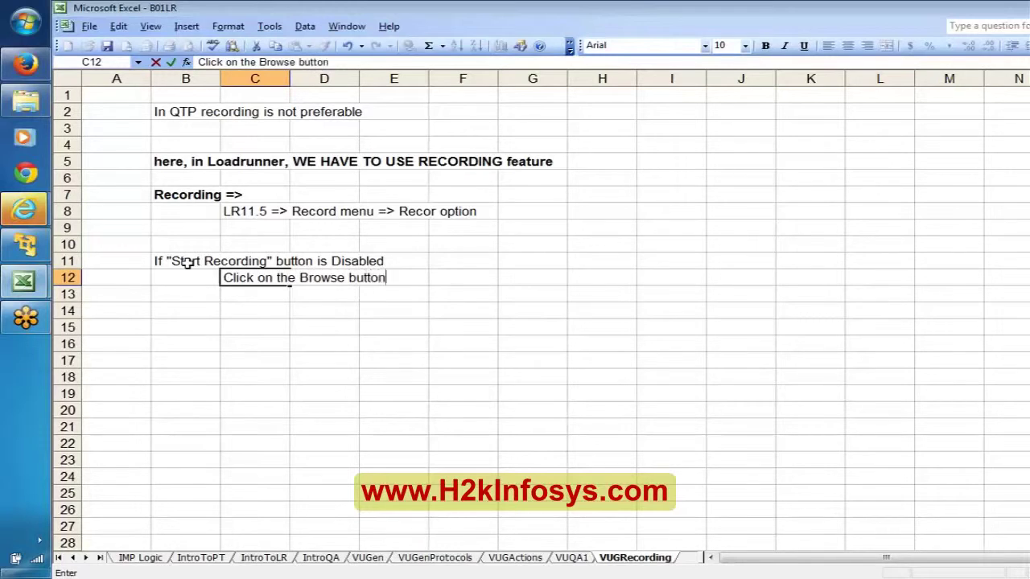
type(" against")
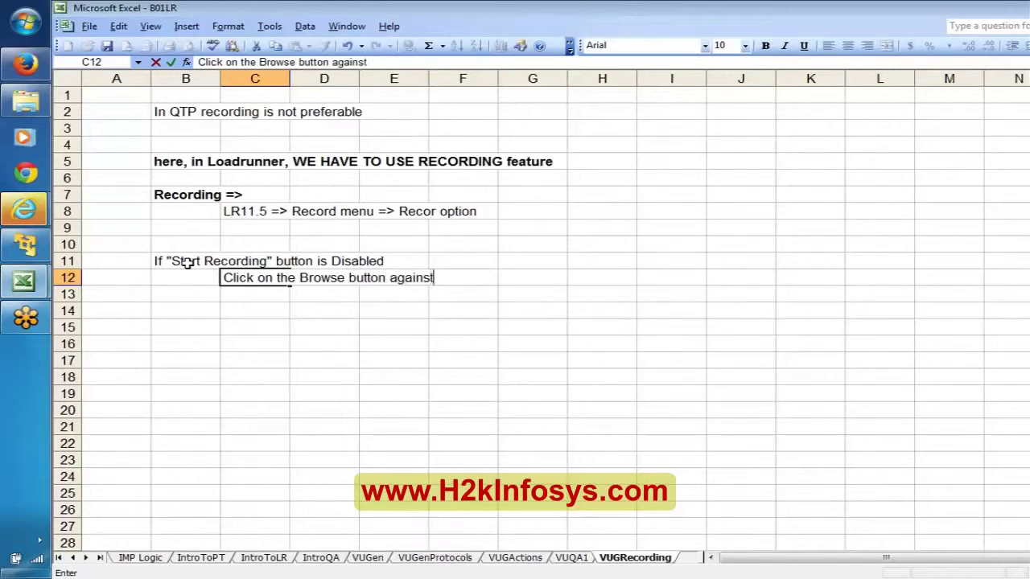
type(" to the")
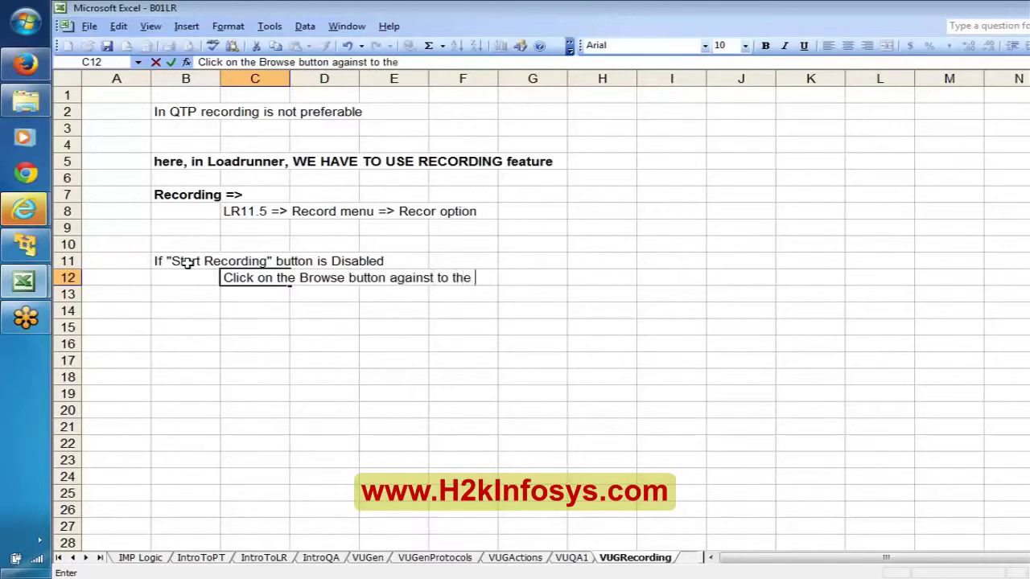
Step: Check the option's label in Virtual User Generator's Start Recording dialog, then complete the C12 note in B01LR with '"Application to Record" option'
left_click(24, 245)
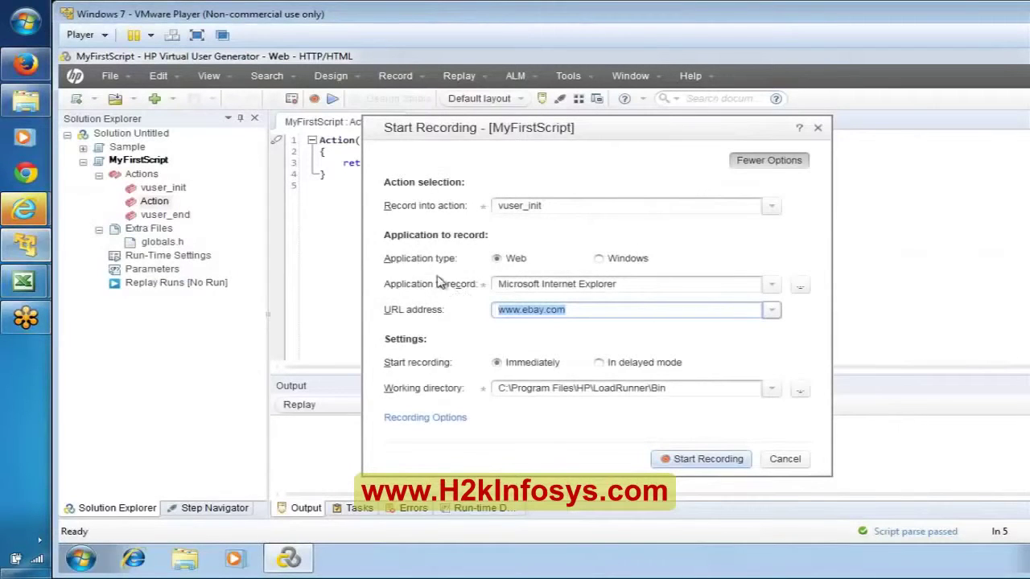
mouse_move(6, 288)
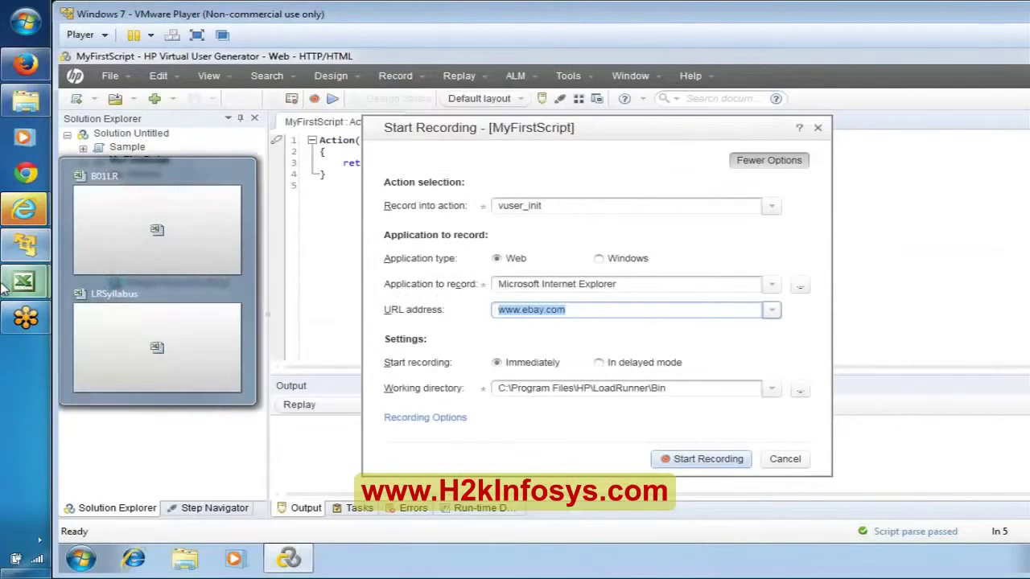
left_click(150, 225)
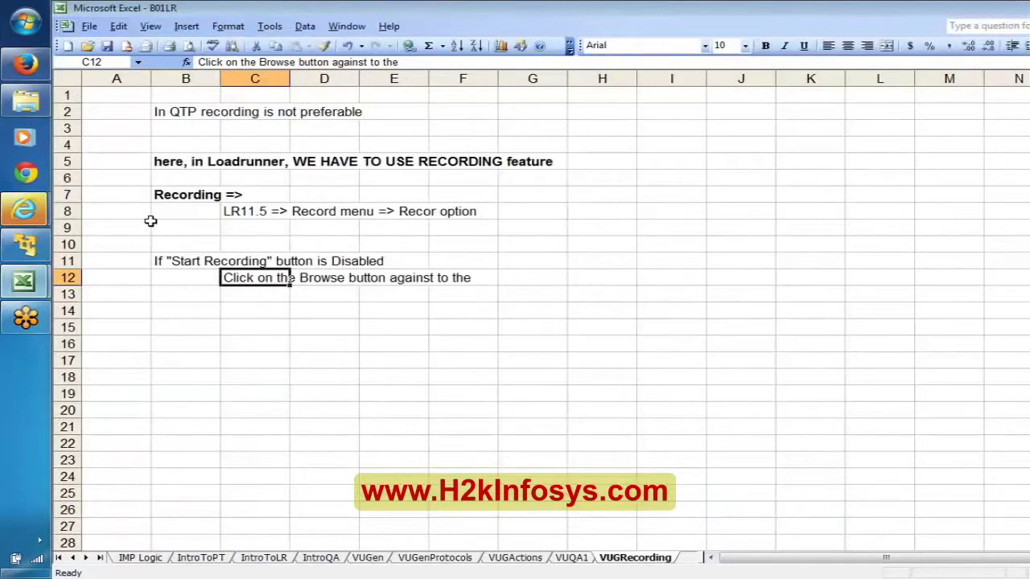
key("F2")
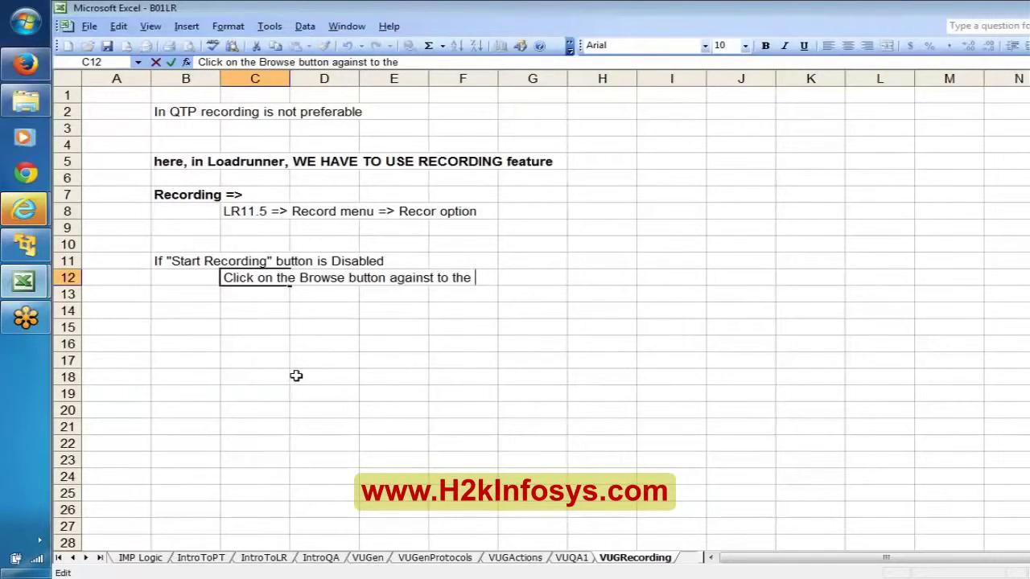
type("\"Applicati")
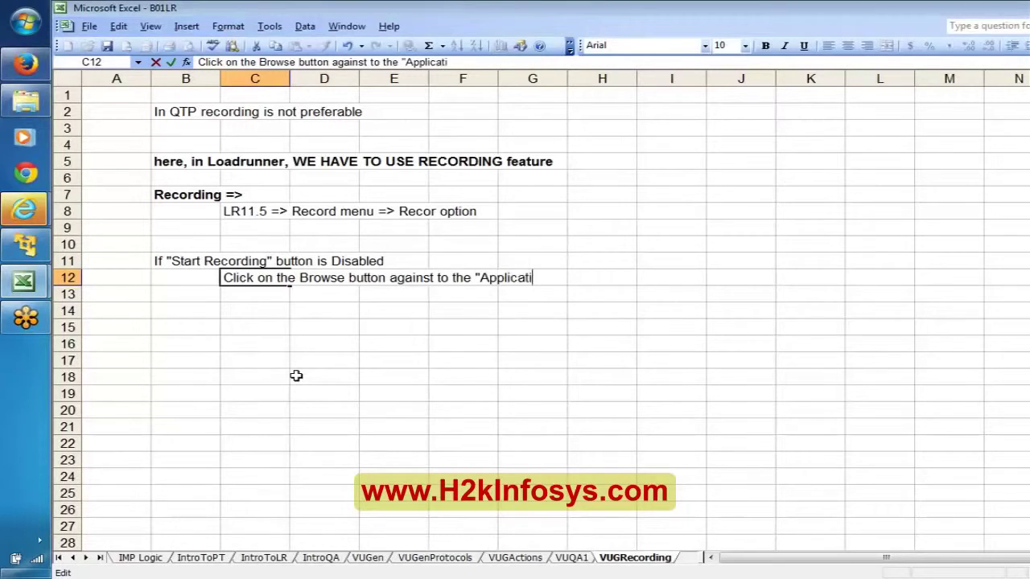
type("on to Recod")
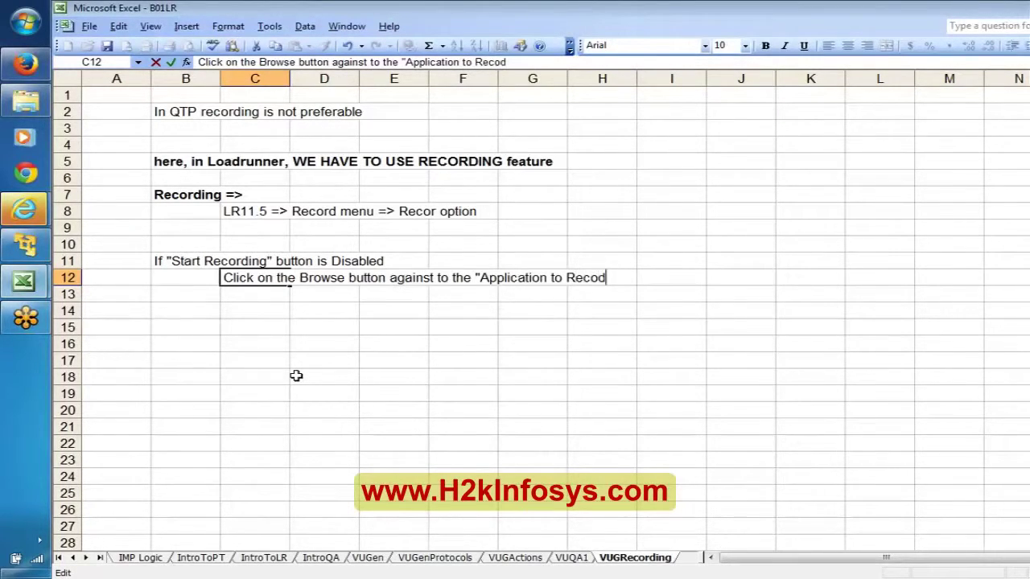
type("rd\" option")
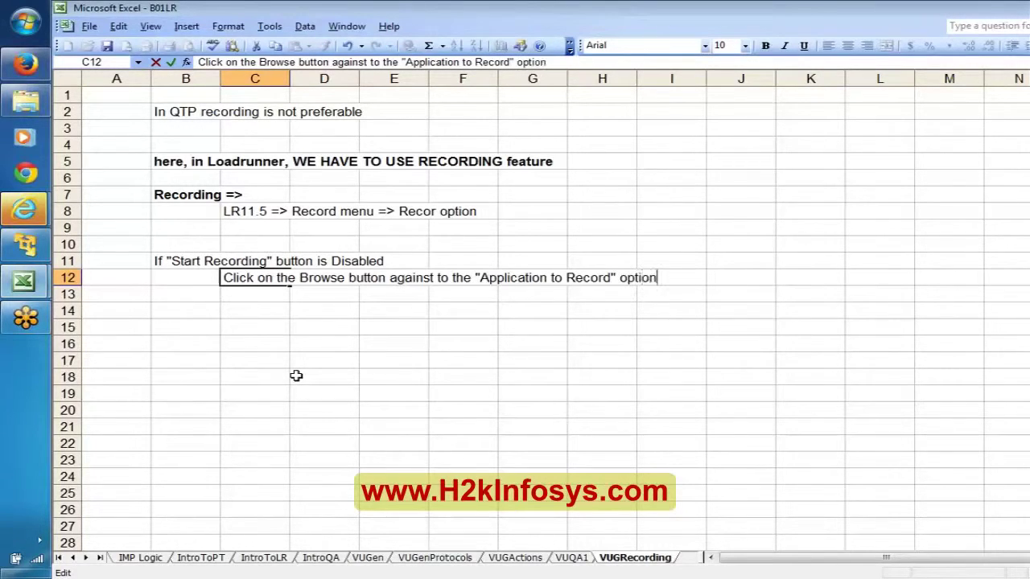
key("Return")
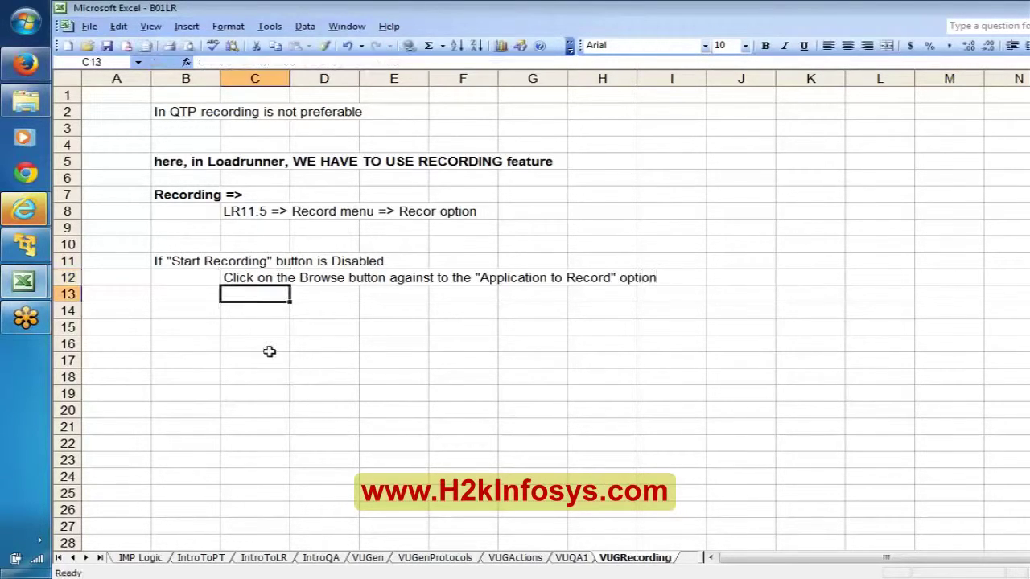
Step: Switch to Virtual User Generator and browse for the application to record, selecting iexplore in C:\Program Files\Internet Explorer
left_click(25, 246)
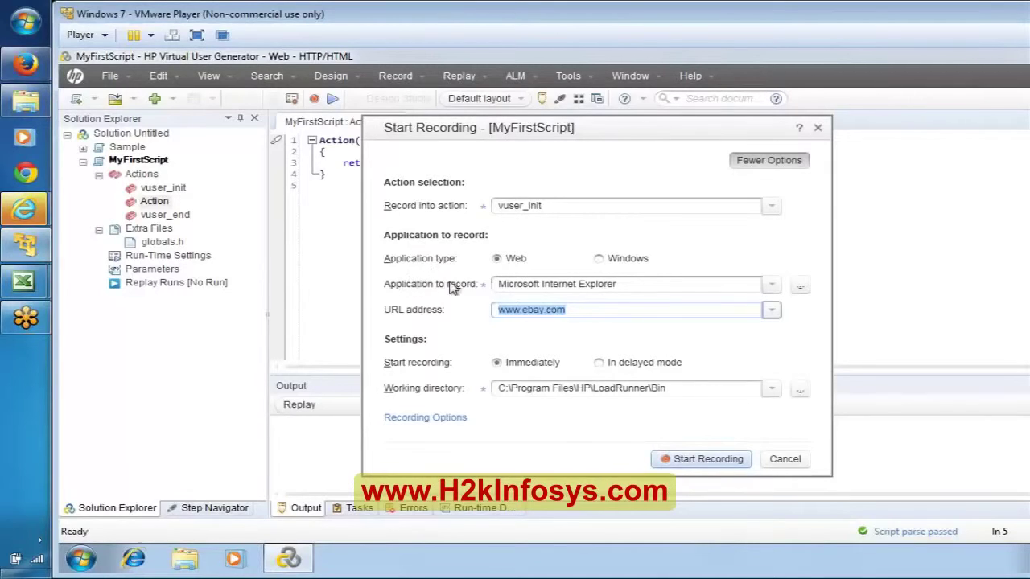
left_click(802, 289)
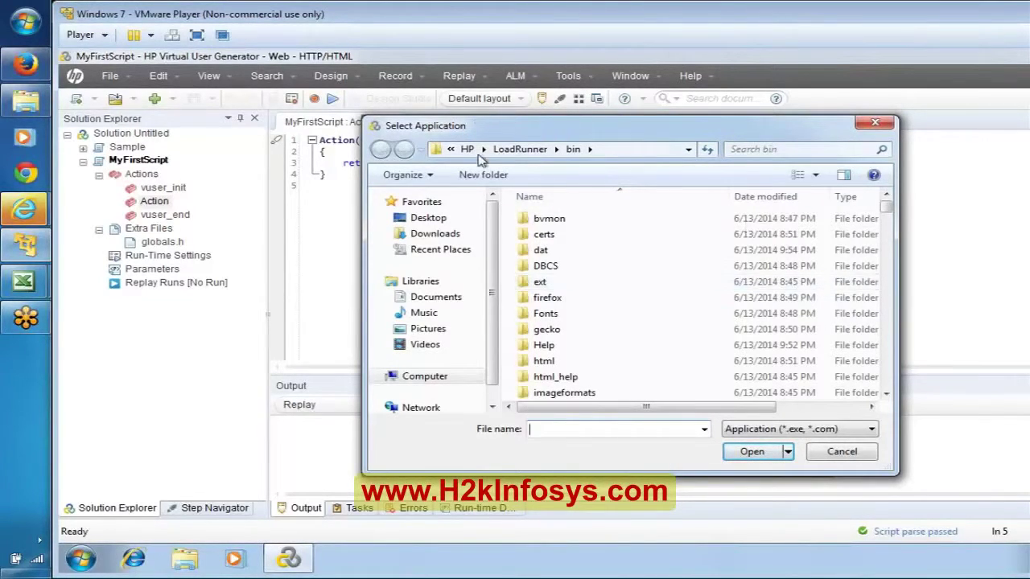
left_click(430, 384)
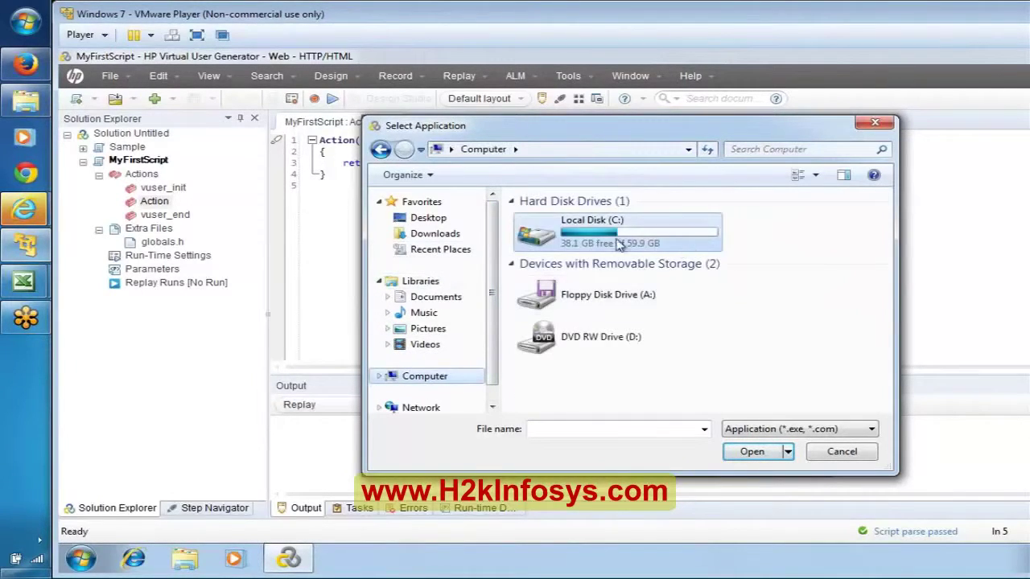
double_click(609, 242)
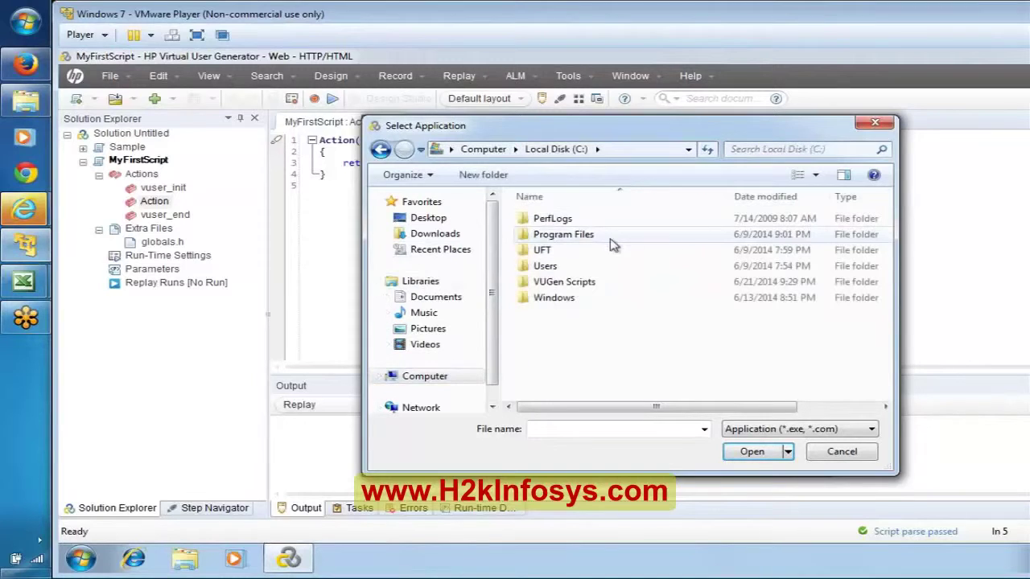
double_click(563, 235)
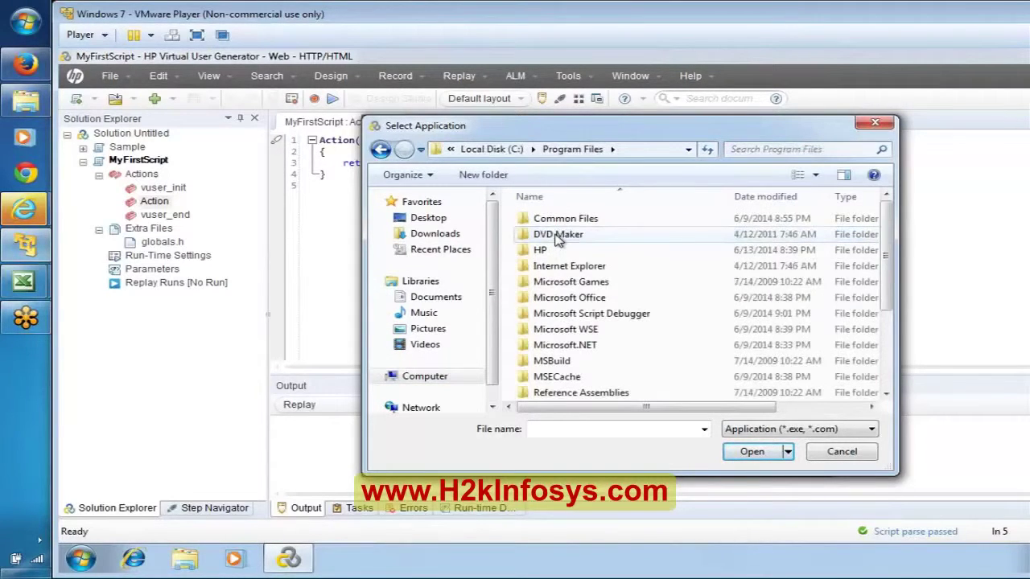
double_click(573, 271)
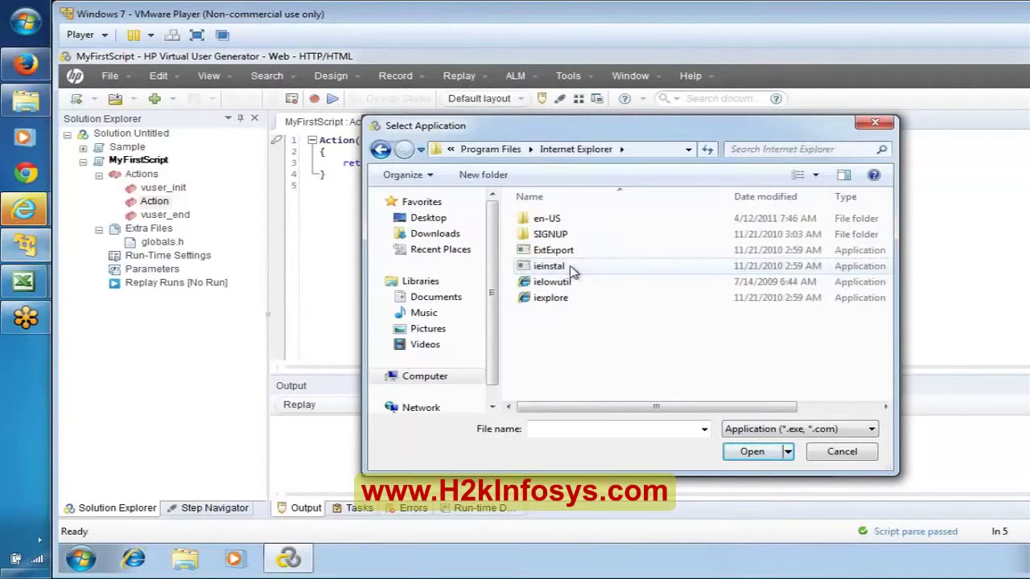
left_click(561, 298)
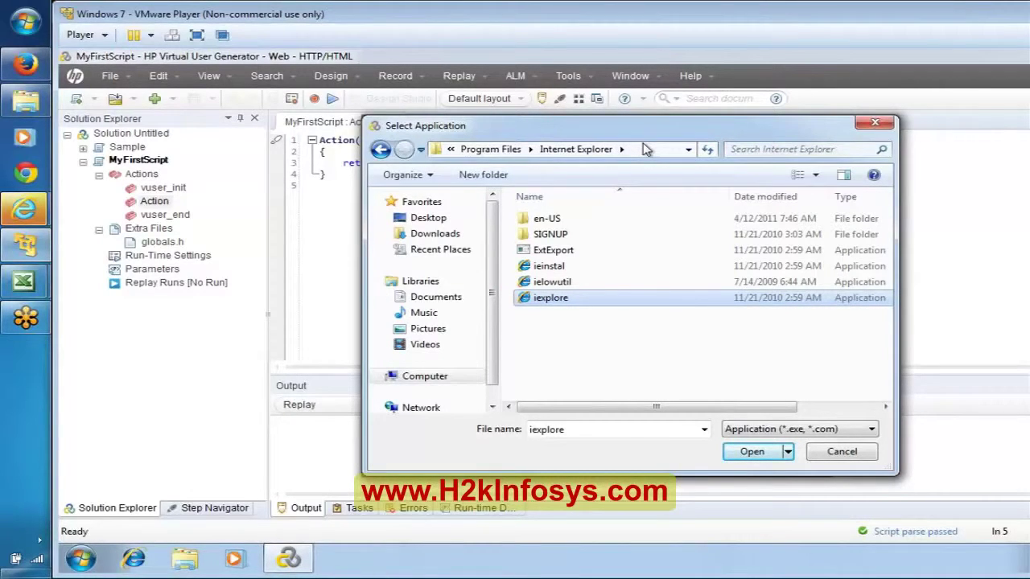
Step: Return to the B01LR workbook and number the Browse button note in cell C12 with the prefix '1.'
mouse_move(24, 282)
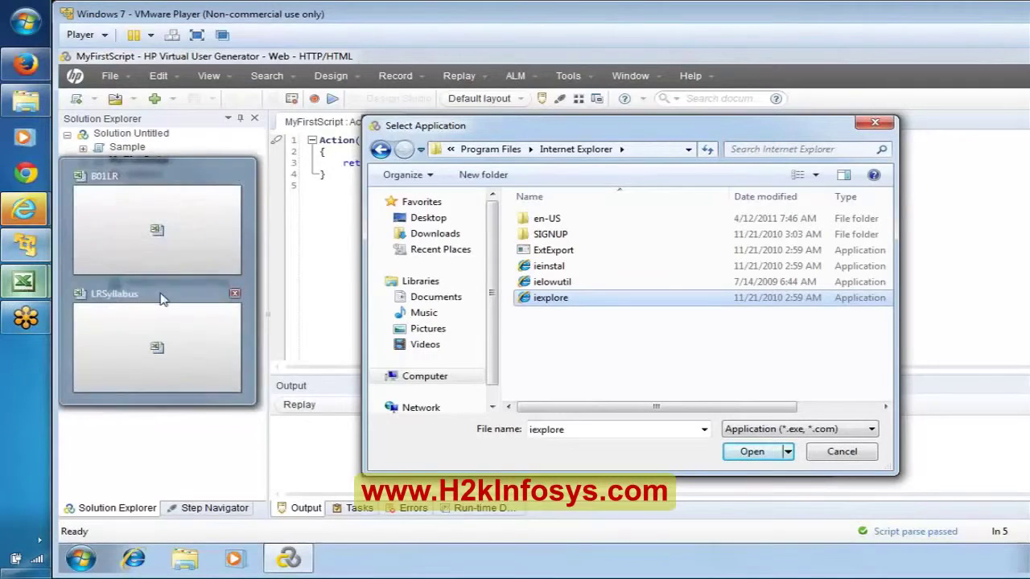
left_click(139, 214)
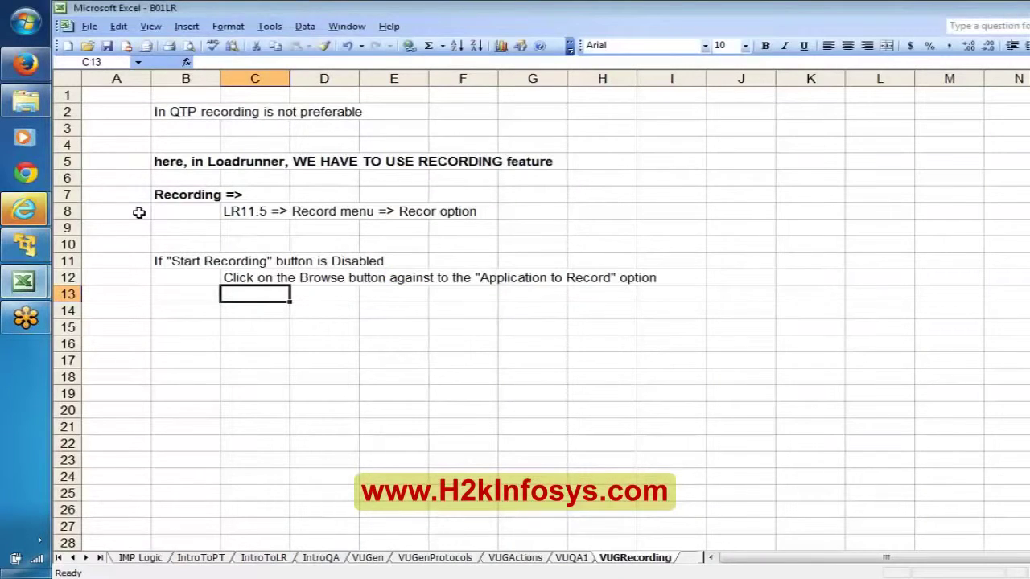
key("Up")
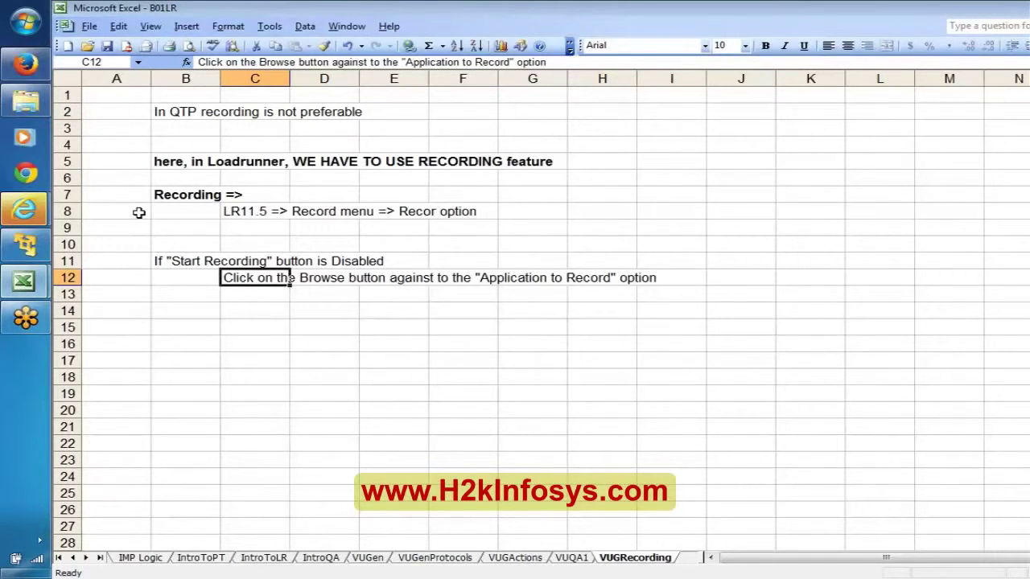
key("F2")
key("Home")
type("1.")
key("Return")
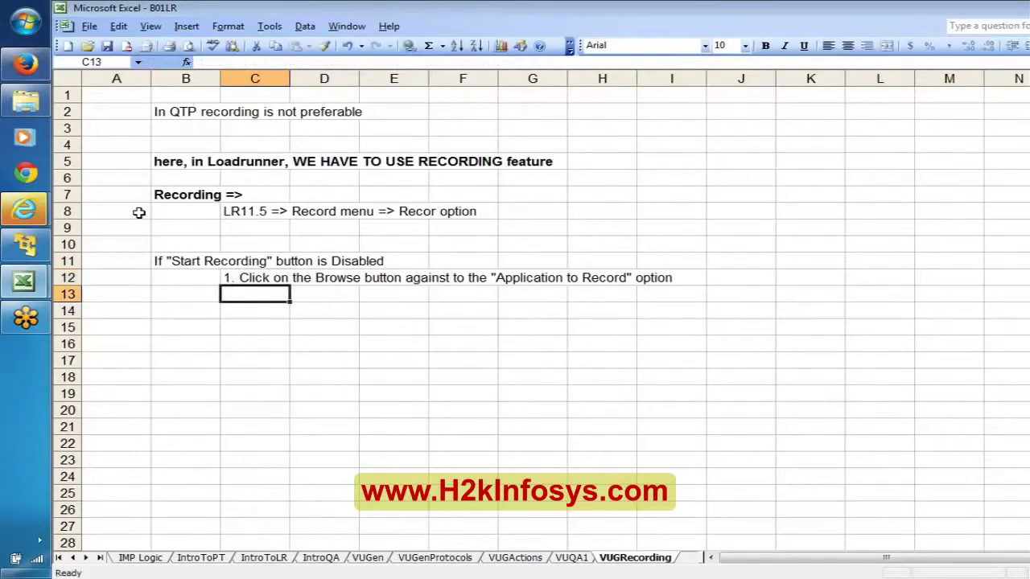
Step: Start a note in cell C13 with '2. Browse for the "iexplore.exe" file, which will be generally available'
type("2. Brow")
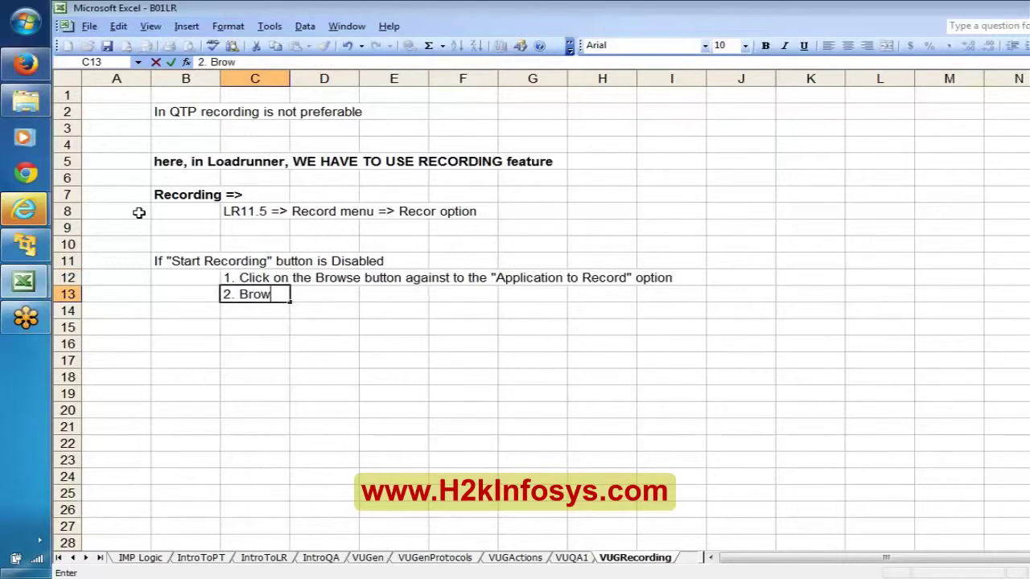
type("se for the ")
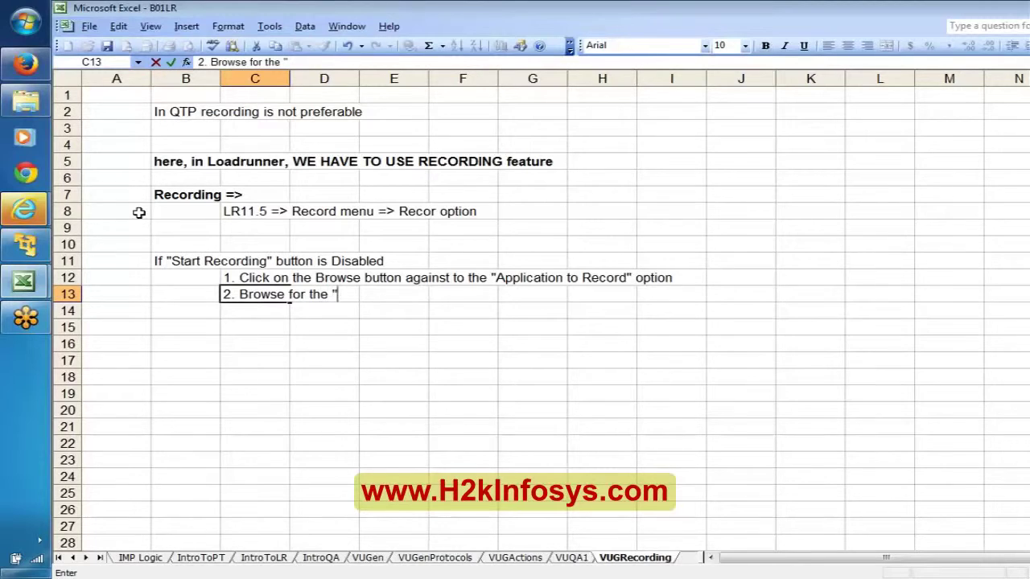
type("\"iexplore.ex")
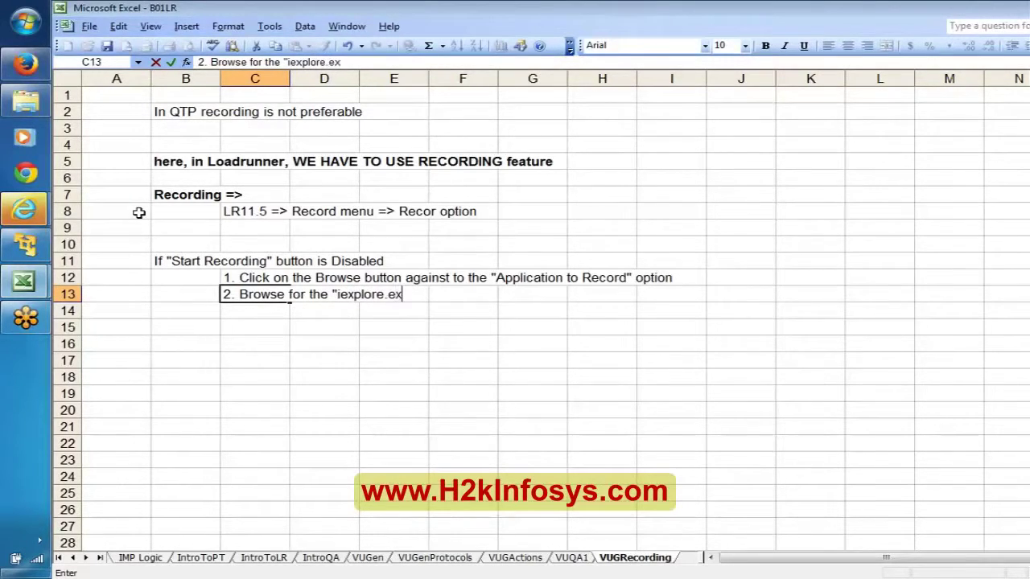
type("e\" file, wh")
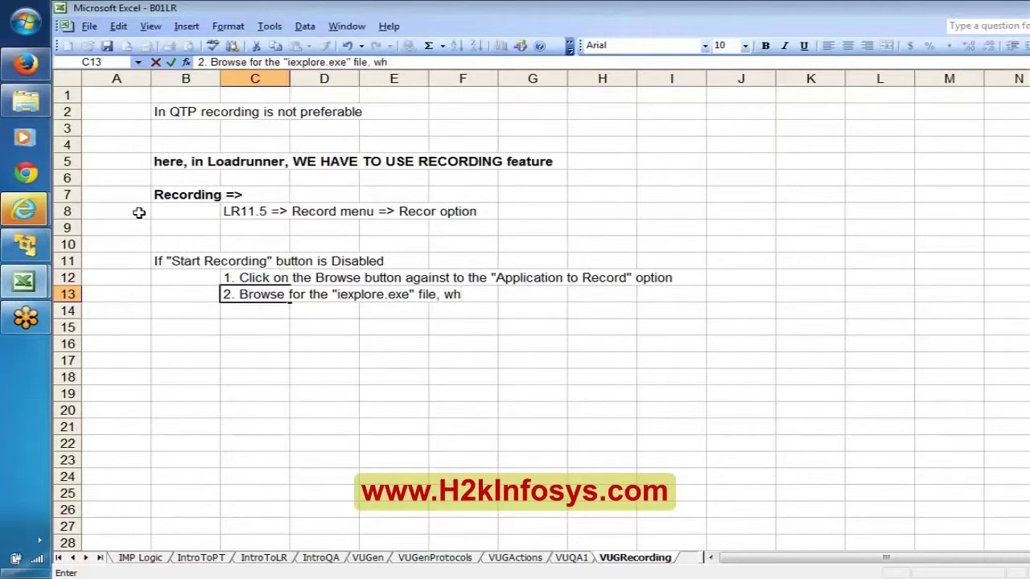
type("ich will be gen")
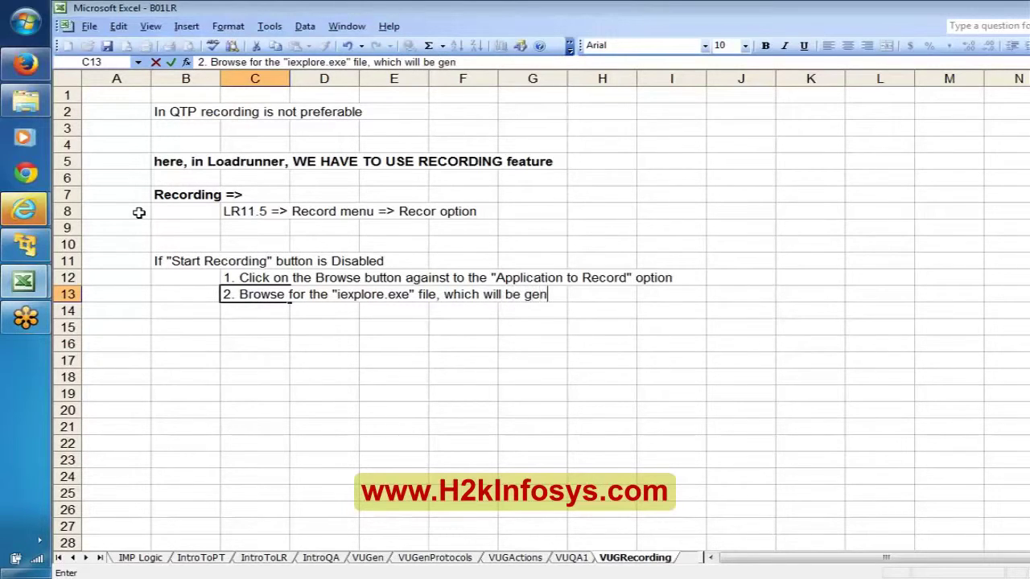
type("erally av")
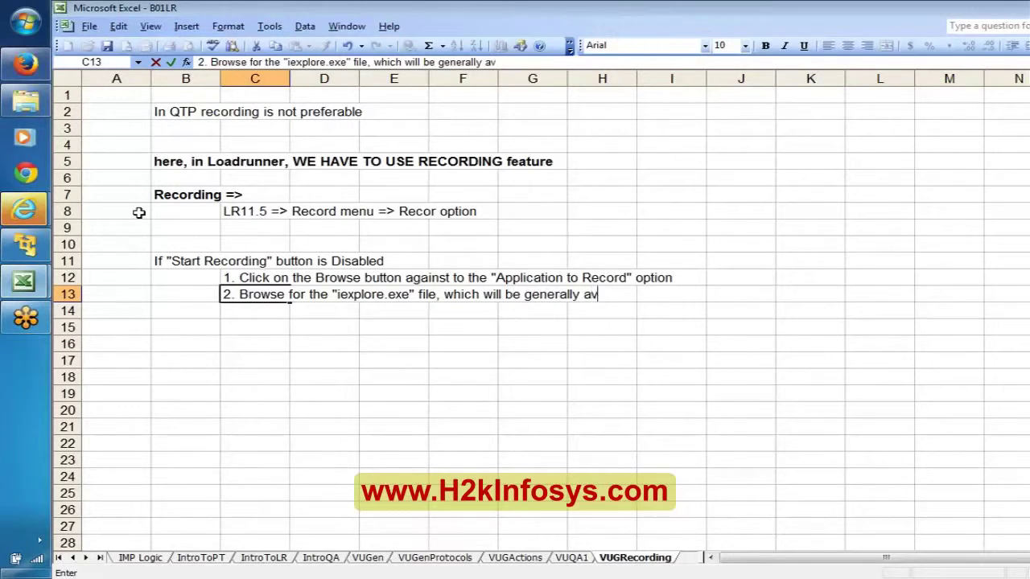
type("ailable i")
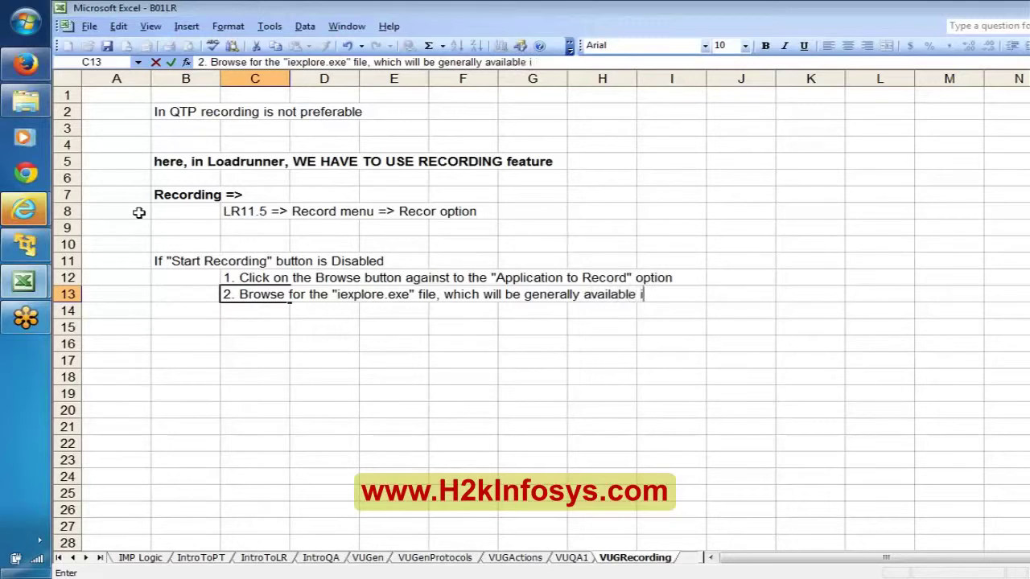
Step: Complete the C13 note with the location 'in "C:\Program Files\Internet explorer\iexplore'
type("n \"C:\\Progra")
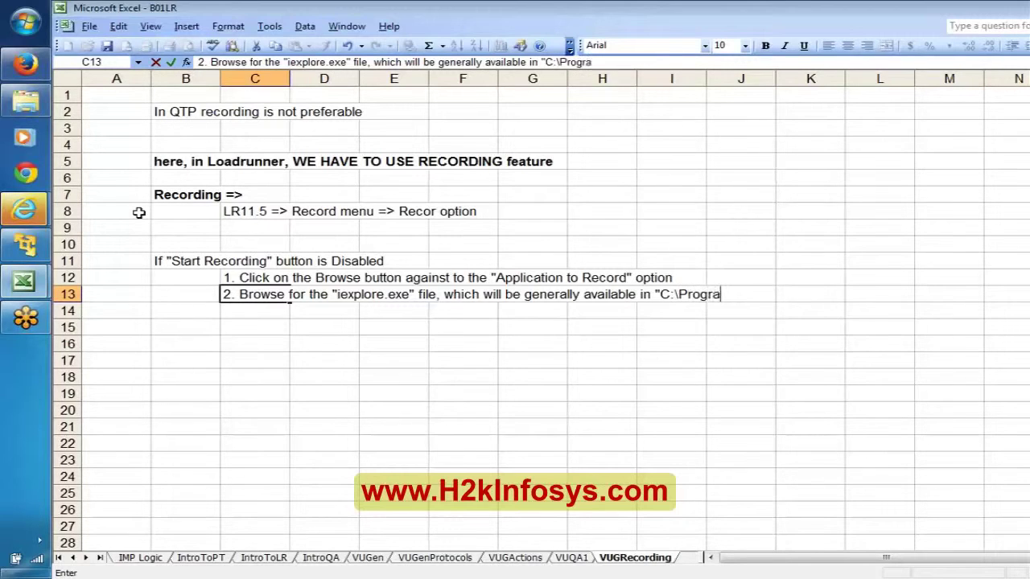
type("m Files\\")
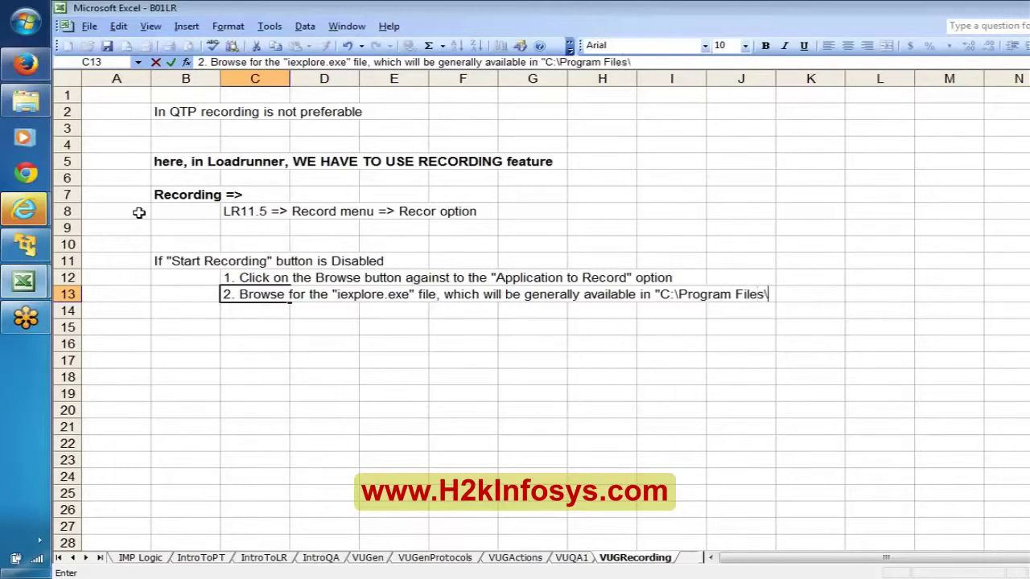
type("Intern")
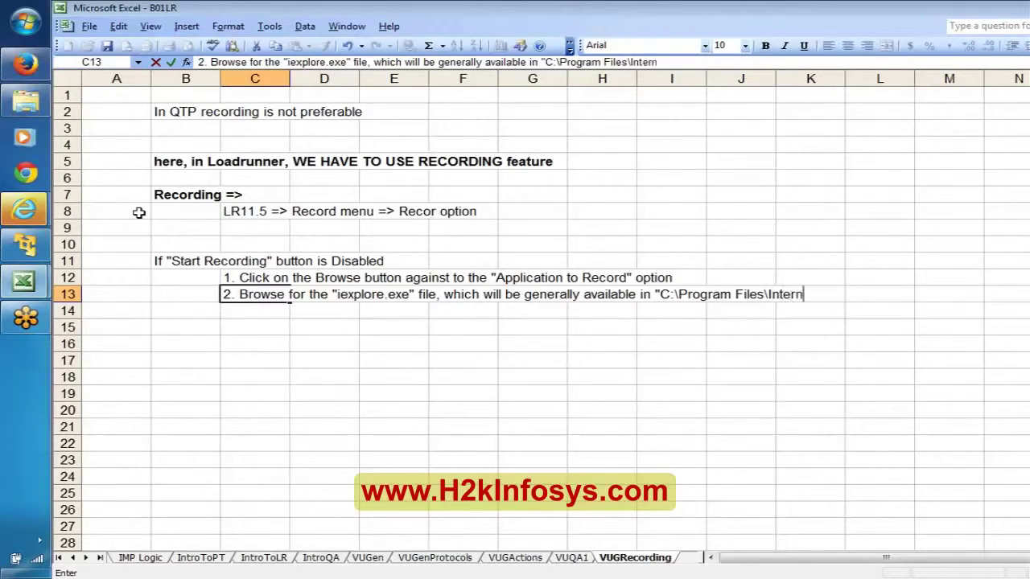
type("et explo")
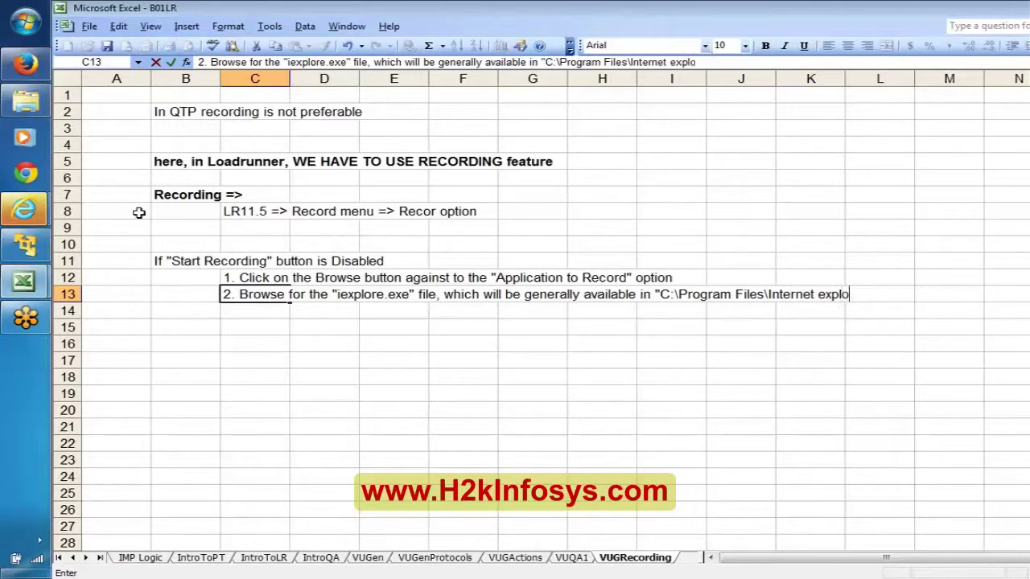
type("rer\\")
type("iexplore")
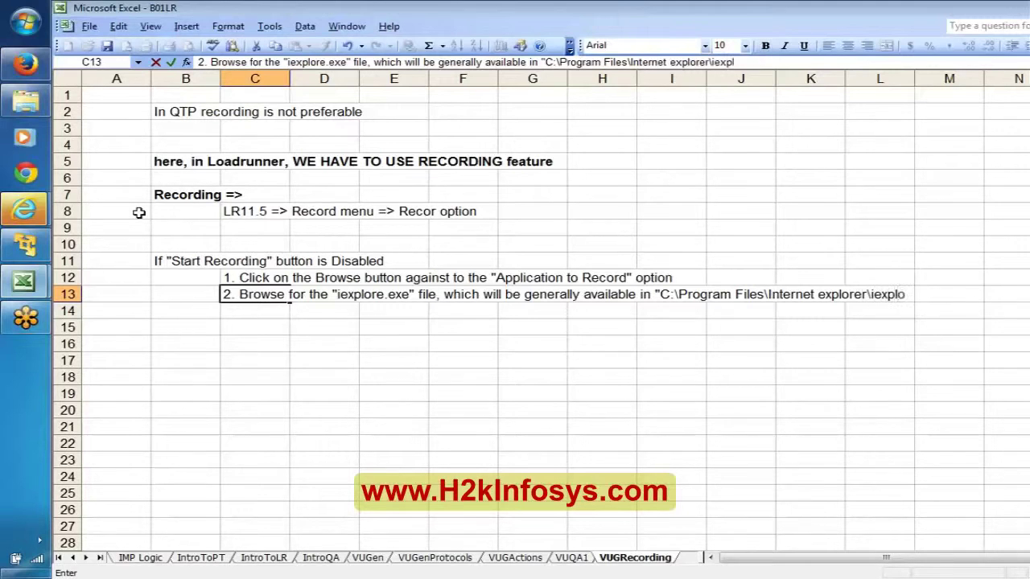
key("Return")
Step: Check the full folder path in Virtual User Generator's Select Application dialog, then return to the B01LR workbook
key("alt+Tab")
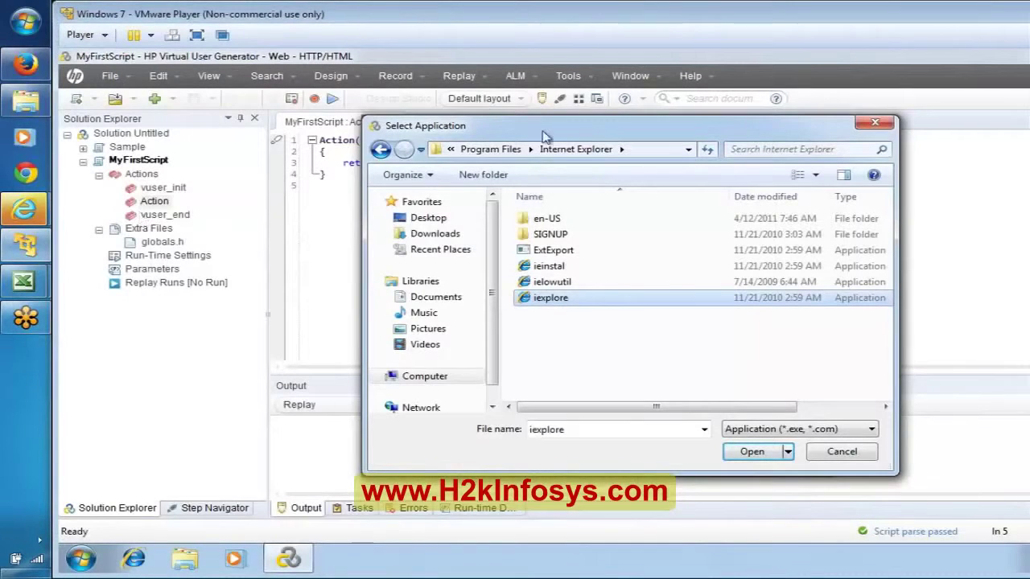
left_click(667, 151)
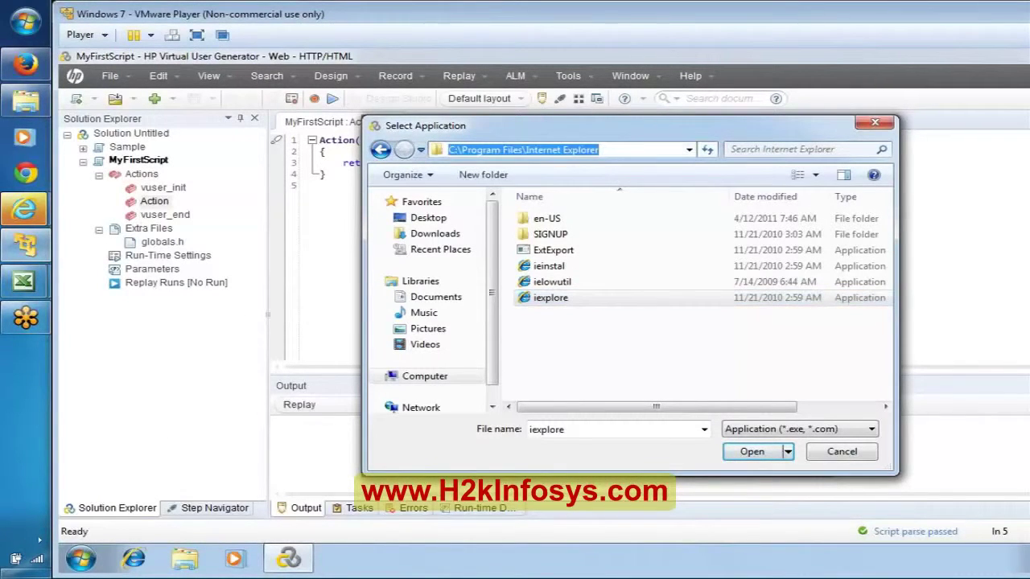
mouse_move(23, 281)
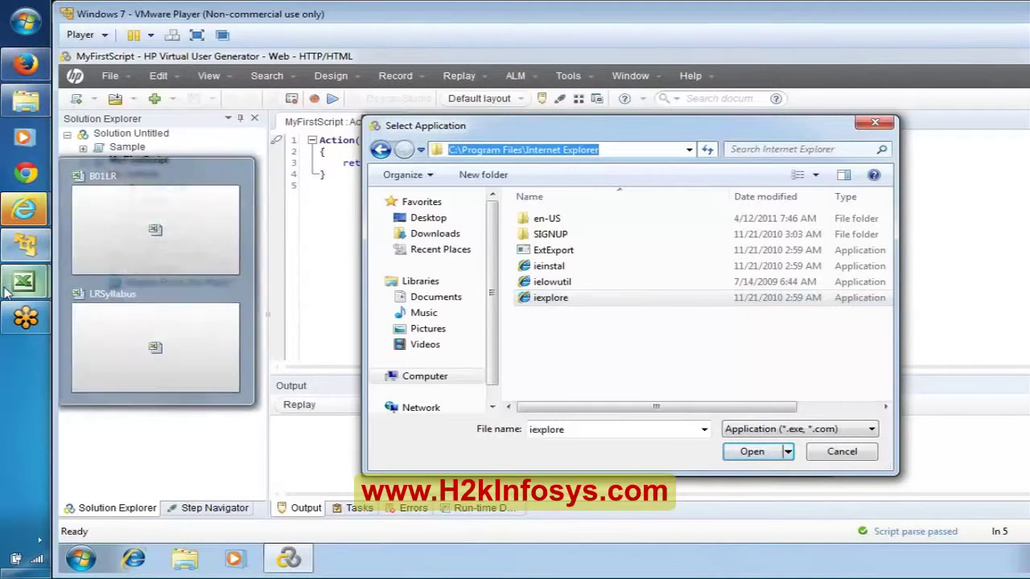
left_click(138, 206)
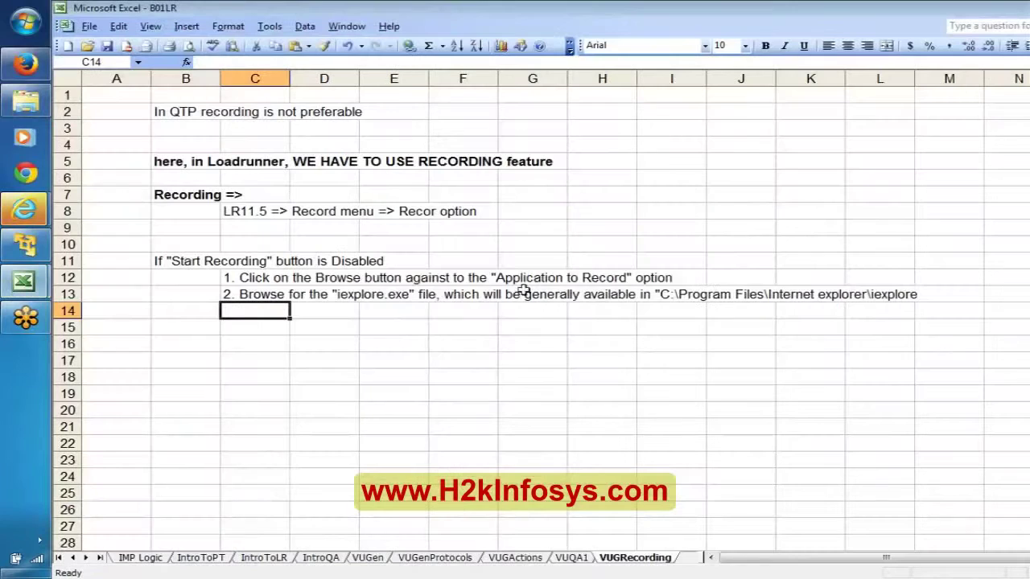
Step: Correct the end of the path in cell C13 to 'Explorer\iexplore.exe"', with a capital E, the file extension and a closing quote
left_click(244, 295)
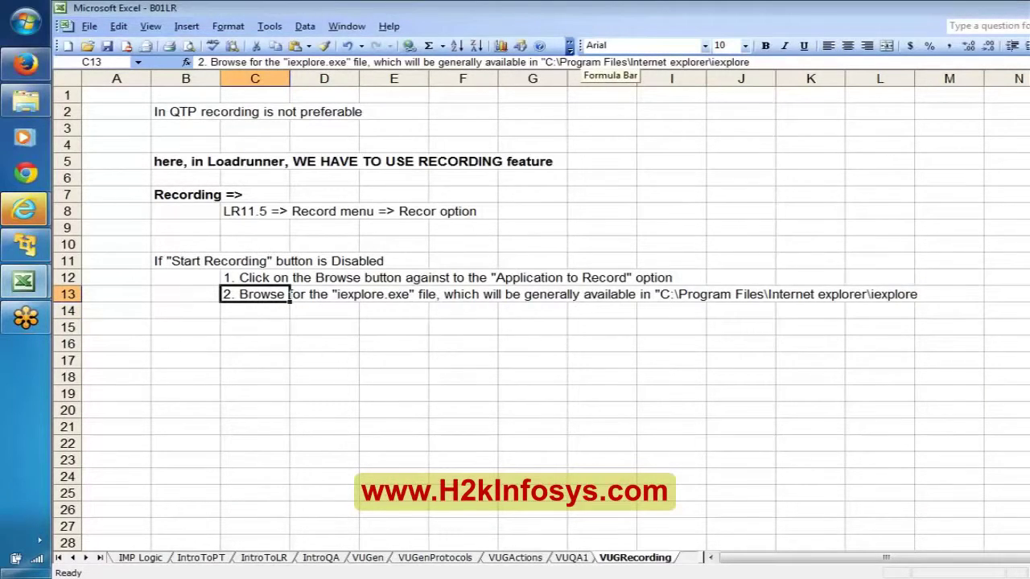
left_click(611, 62)
key("End")
key("BackSpace")
key("BackSpace")
key("BackSpace")
key("BackSpace")
key("BackSpace")
key("BackSpace")
key("BackSpace")
key("BackSpace")
key("BackSpace")
key("BackSpace")
key("BackSpace")
key("BackSpace")
key("BackSpace")
key("BackSpace")
key("BackSpace")
key("BackSpace")
key("BackSpace")
type("Explorer")
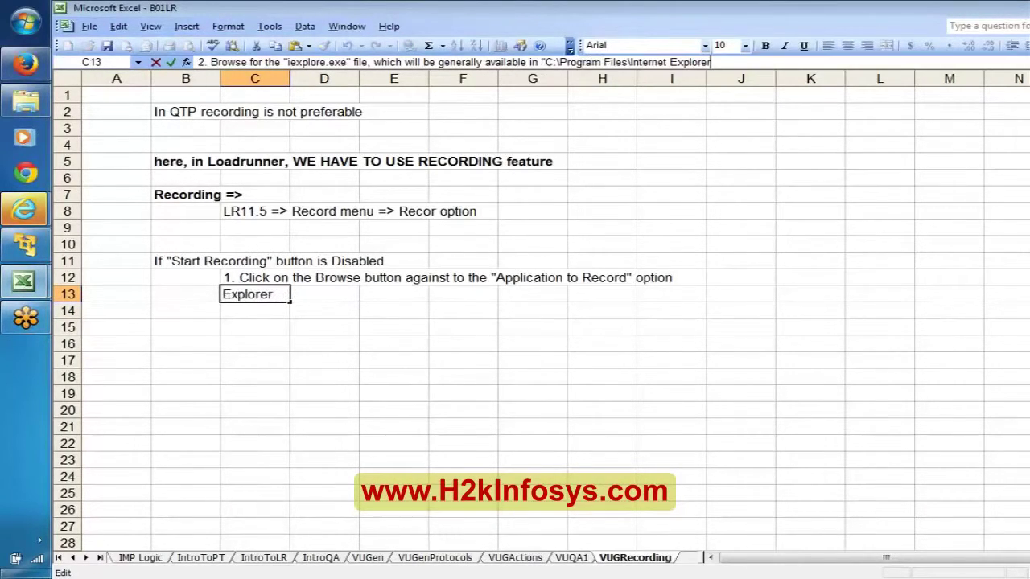
type("\\iexplore.")
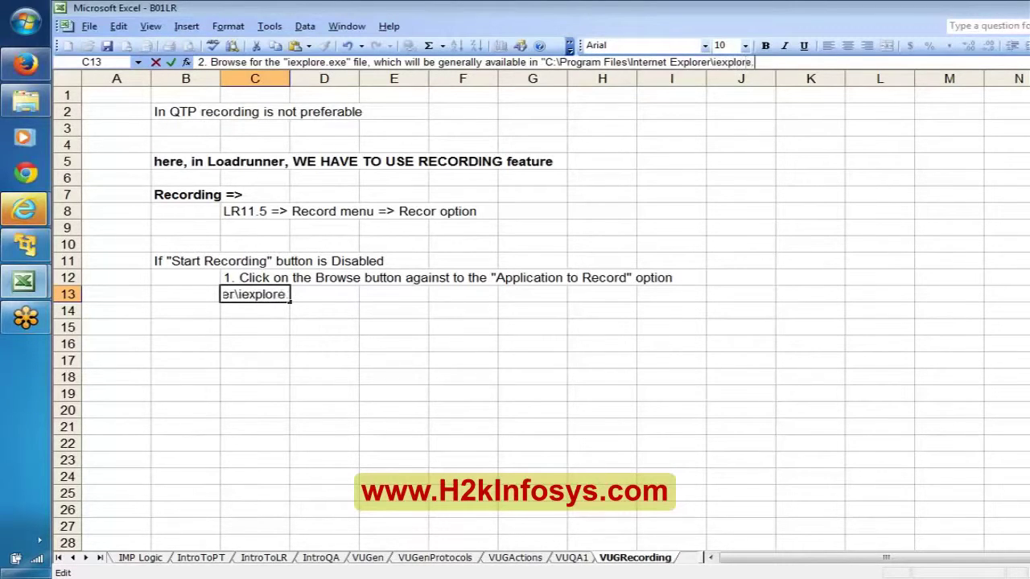
type("exe\"")
key("Return")
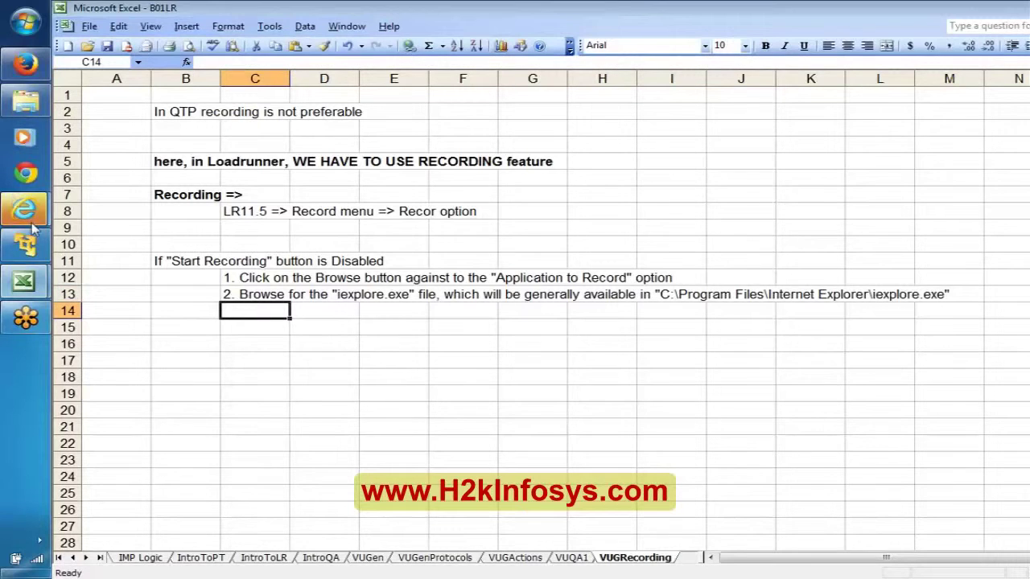
Step: Switch to Virtual User Generator and confirm iexplore as the application to record
left_click(32, 249)
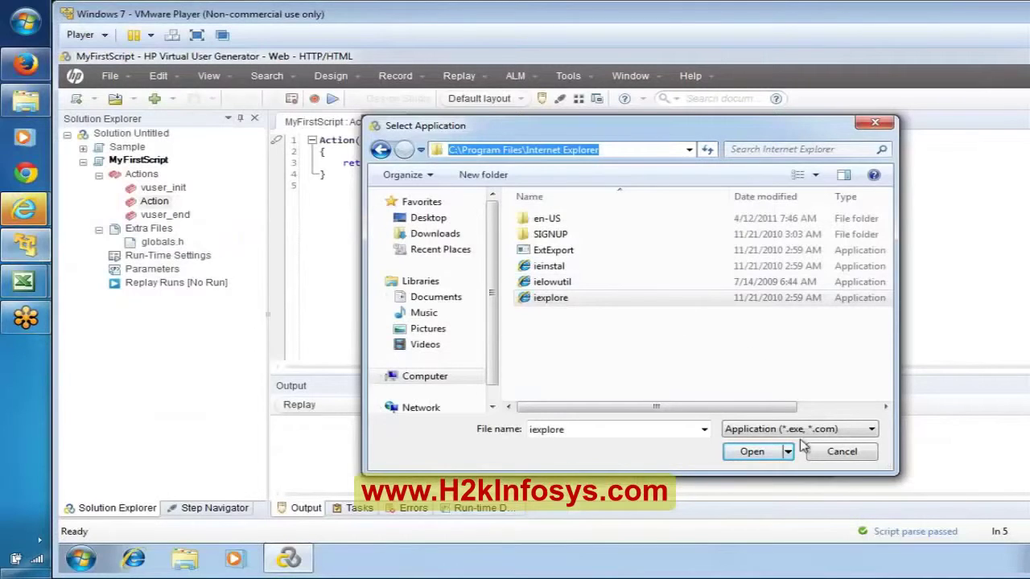
left_click(604, 299)
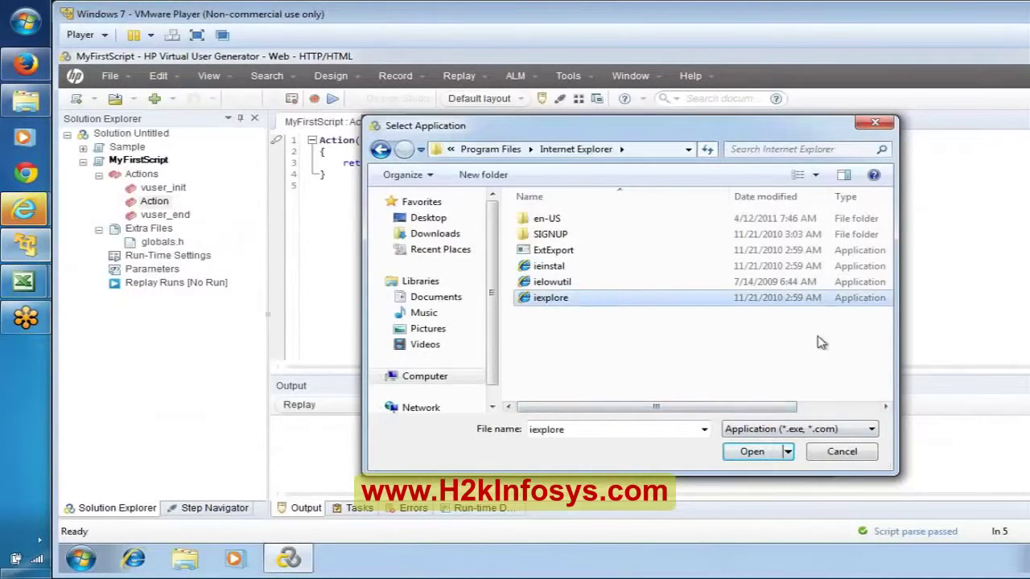
left_click(752, 453)
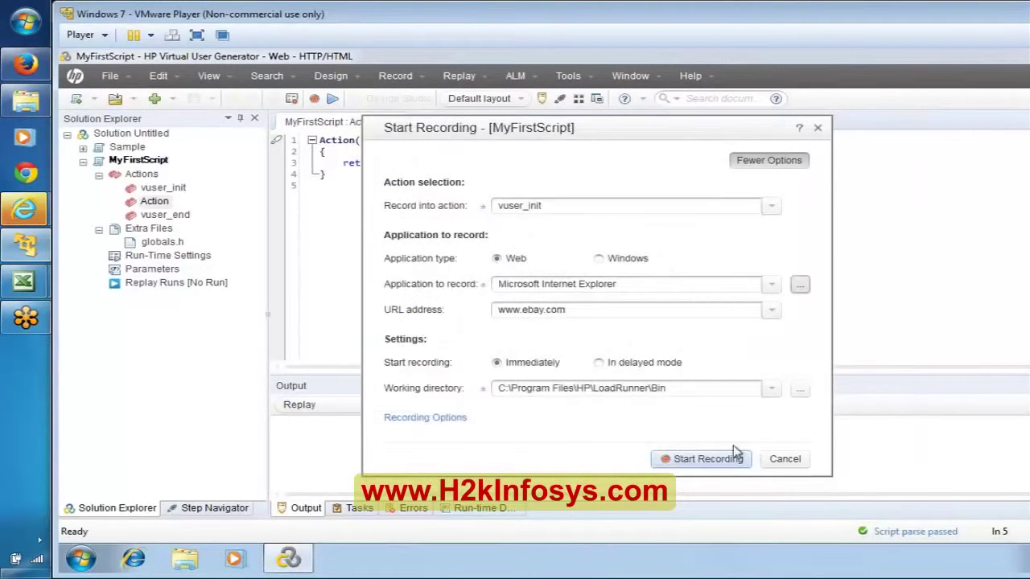
left_click(689, 467)
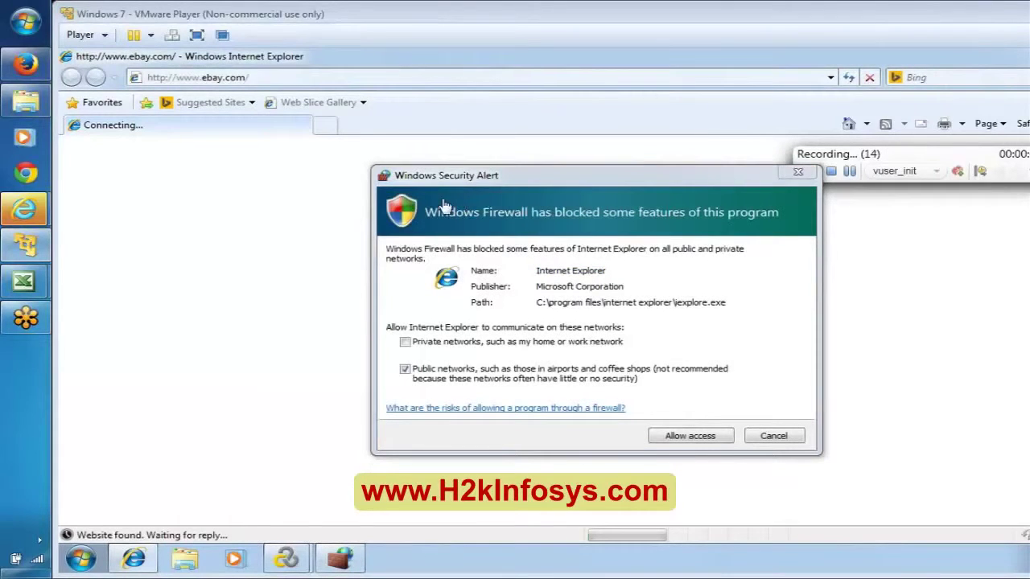
left_click(697, 439)
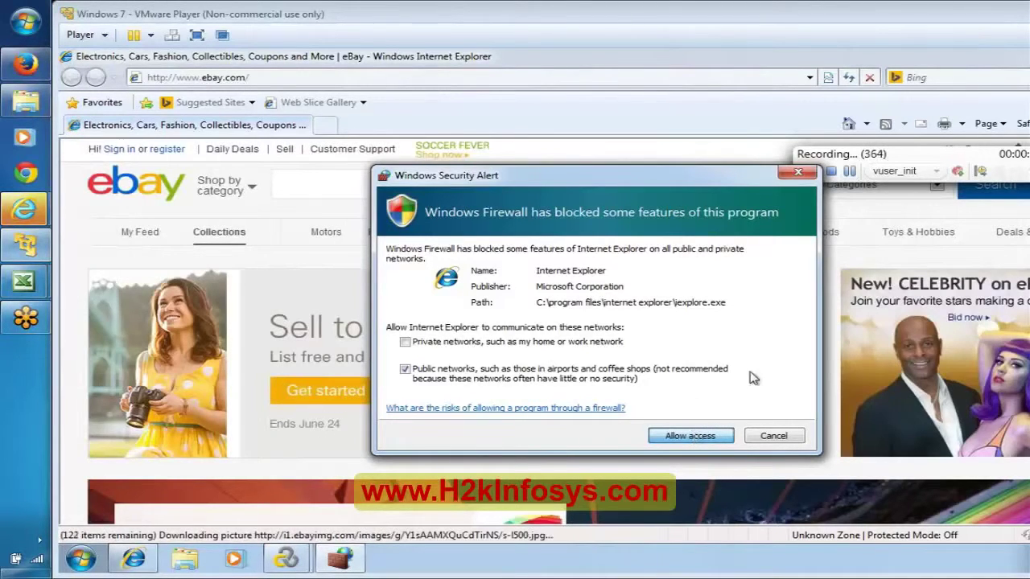
left_click(703, 435)
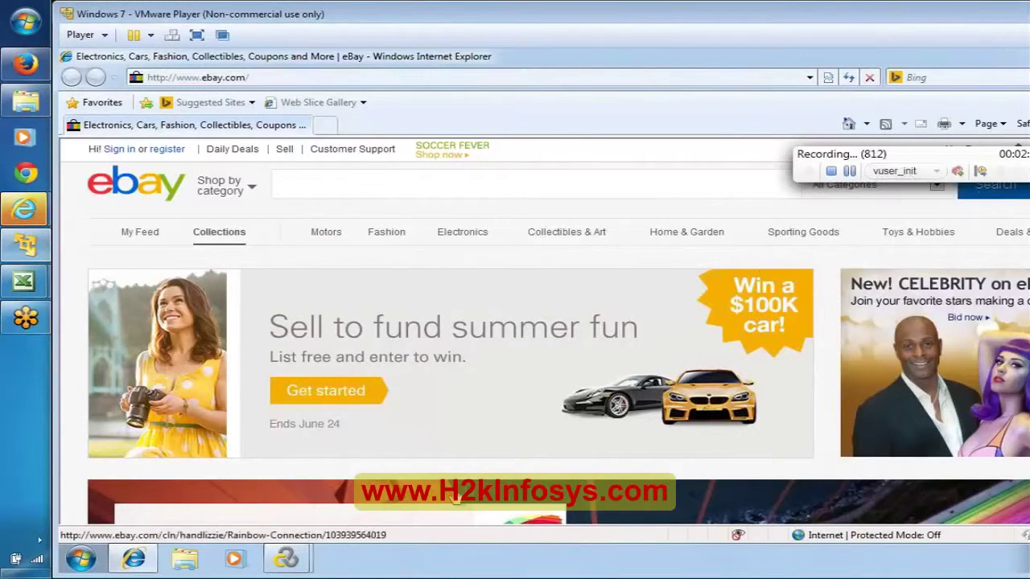
Step: Bring up MyFirstScript in Virtual User Generator during the recording and open its vuser_init action
mouse_move(287, 559)
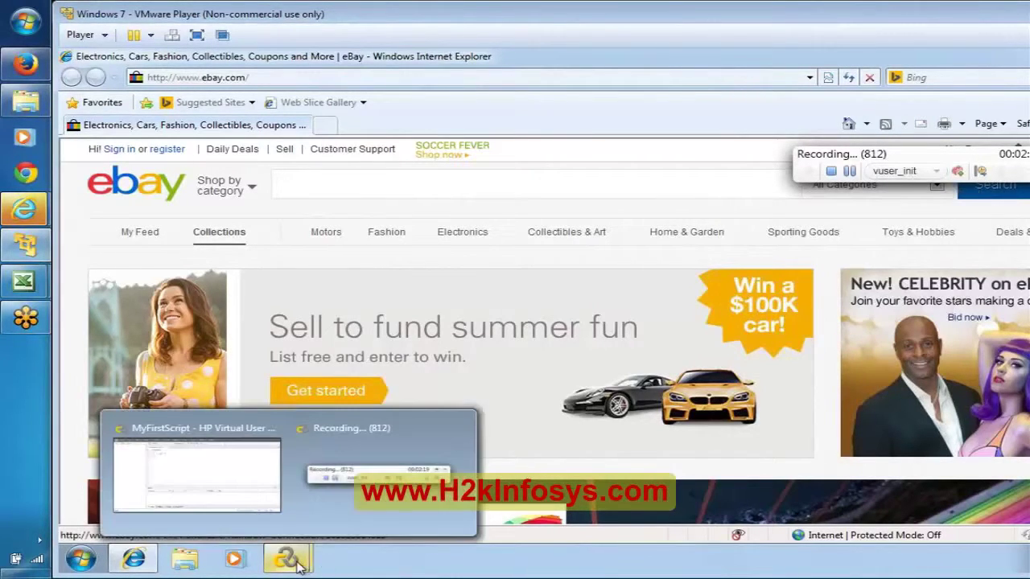
left_click(209, 475)
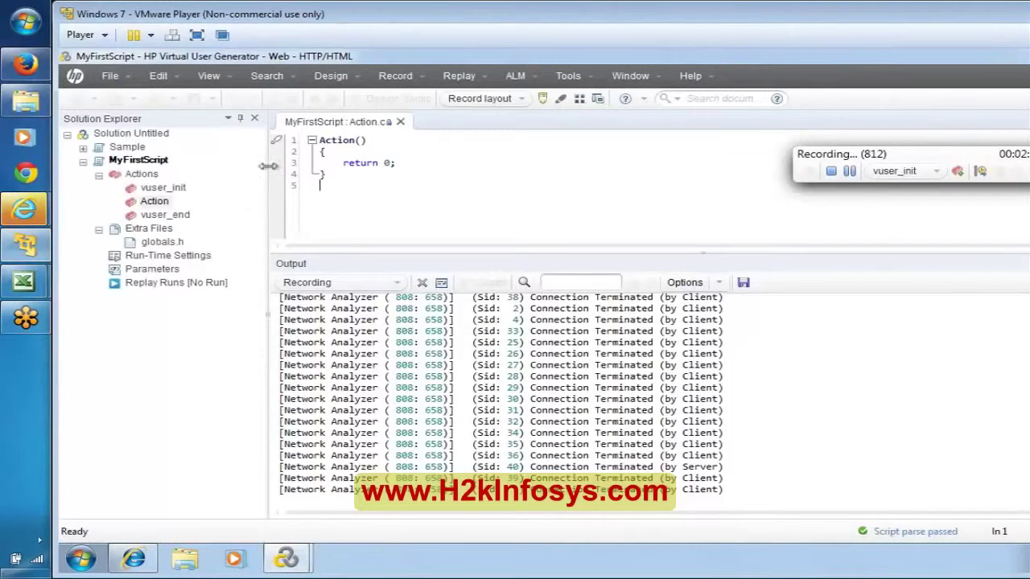
double_click(164, 188)
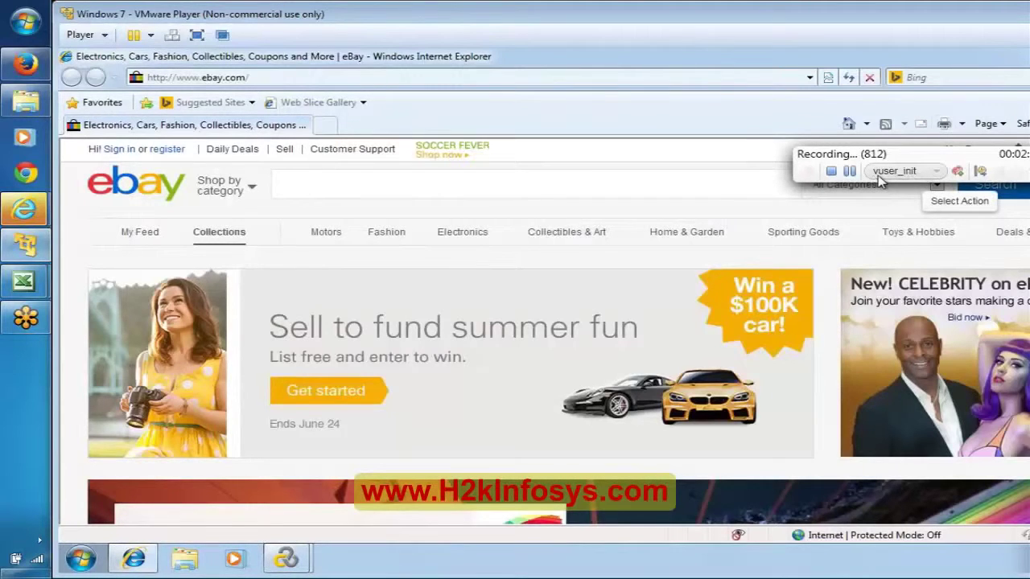
Step: Change the section being recorded into from vuser_init to Action
left_click(938, 172)
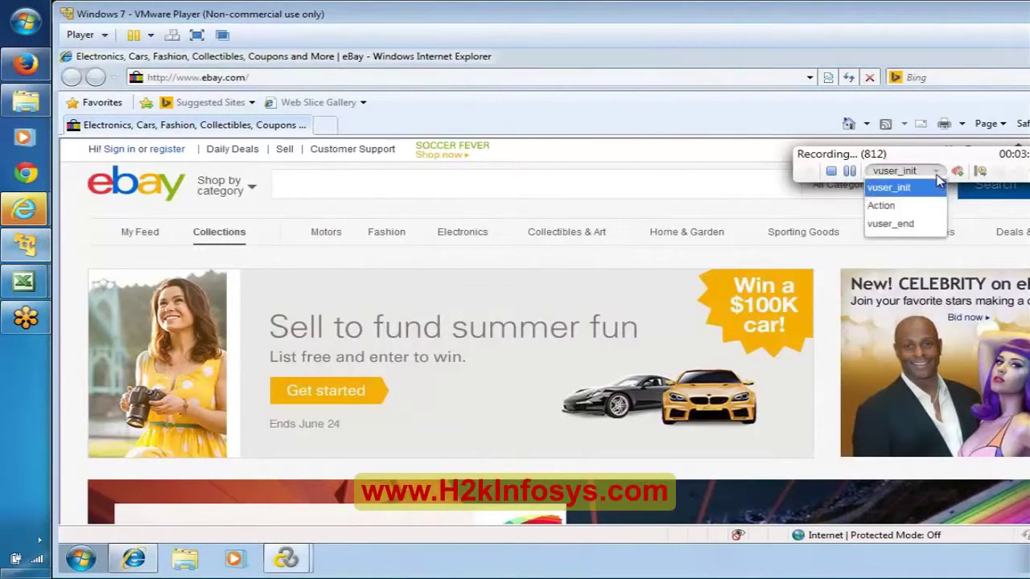
left_click(907, 214)
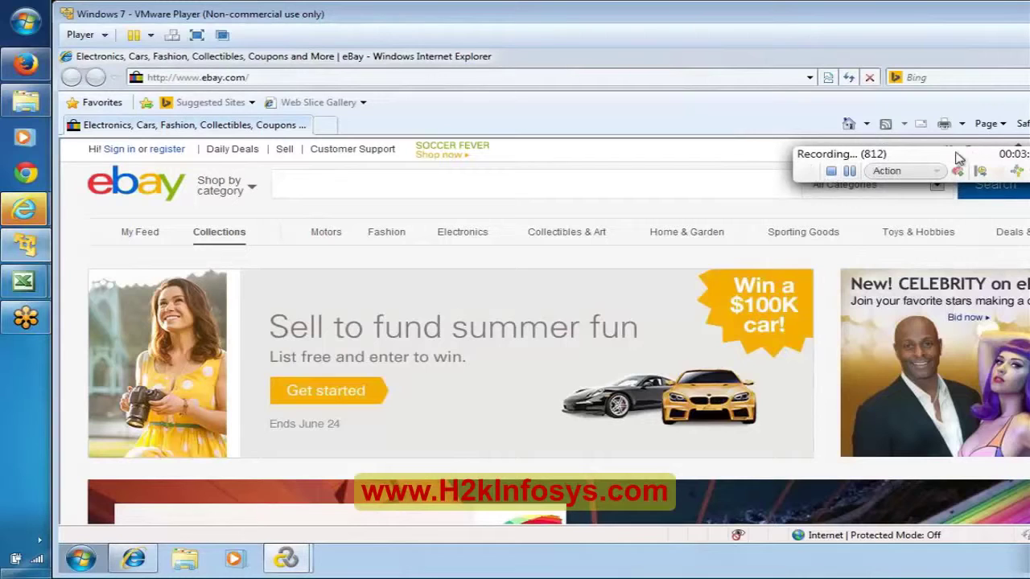
Step: In the LRSyllabus workbook, insert a row below Recording and enter Recording Pane in B11
mouse_move(4, 294)
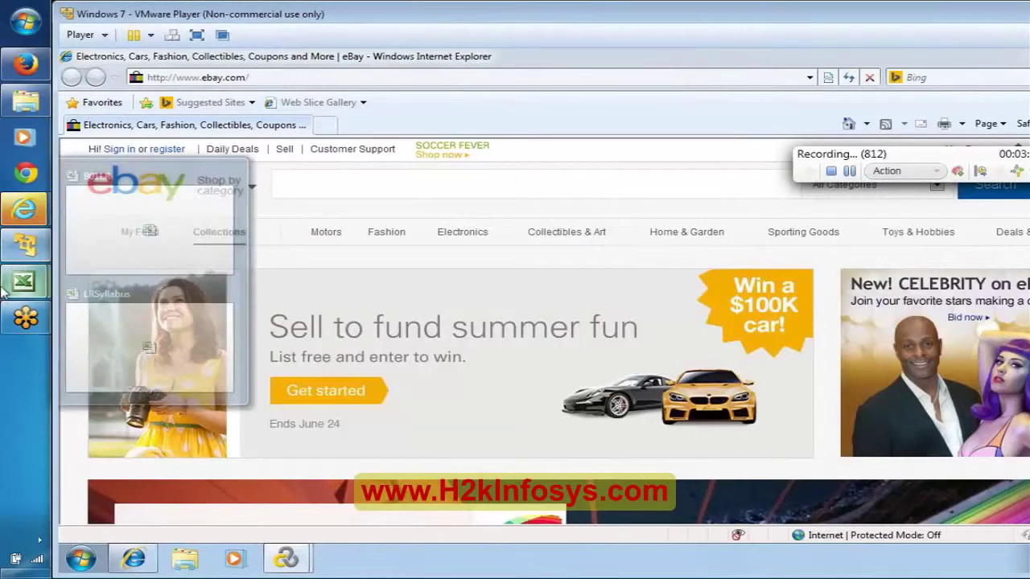
left_click(156, 225)
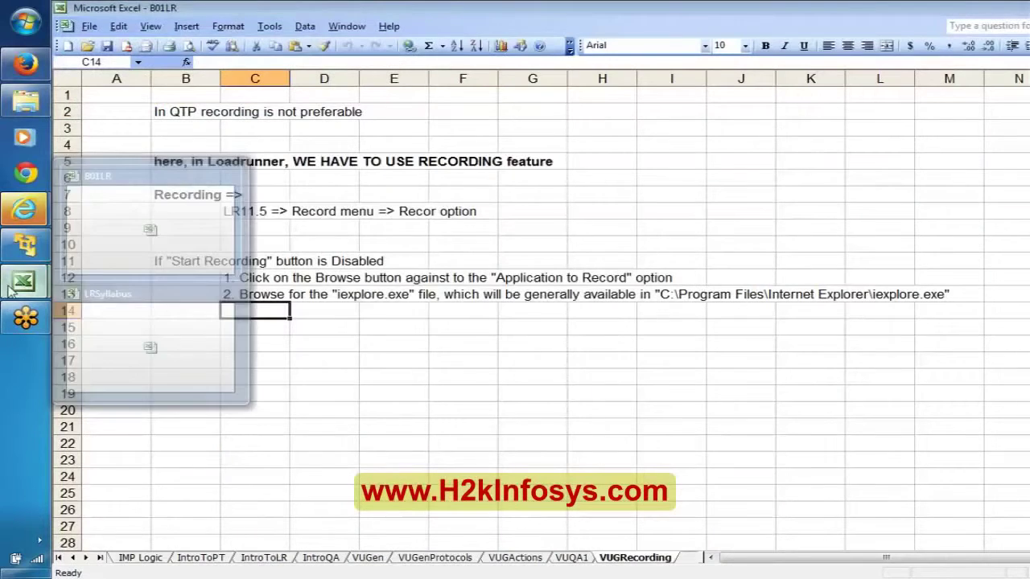
left_click(148, 354)
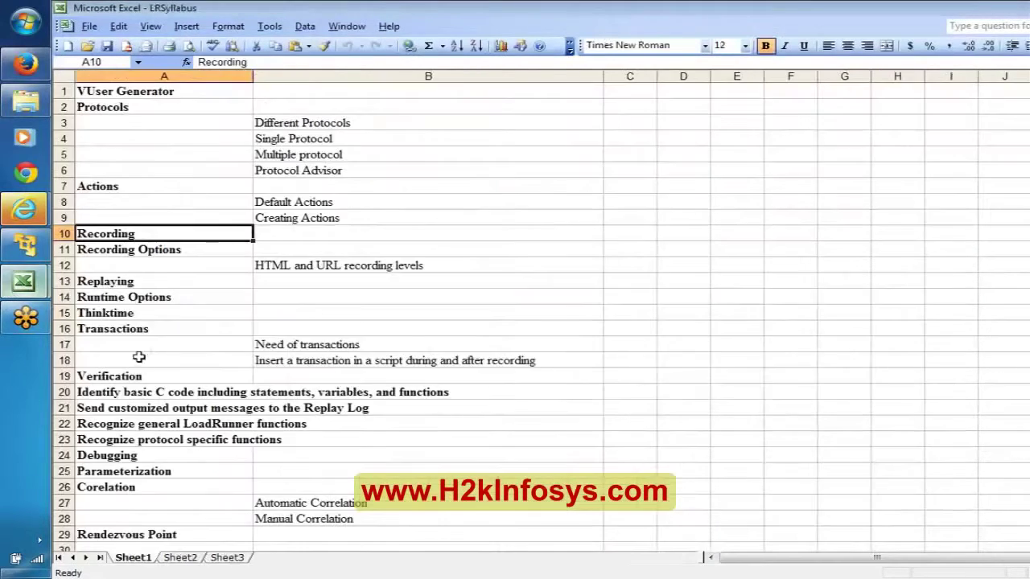
right_click(63, 250)
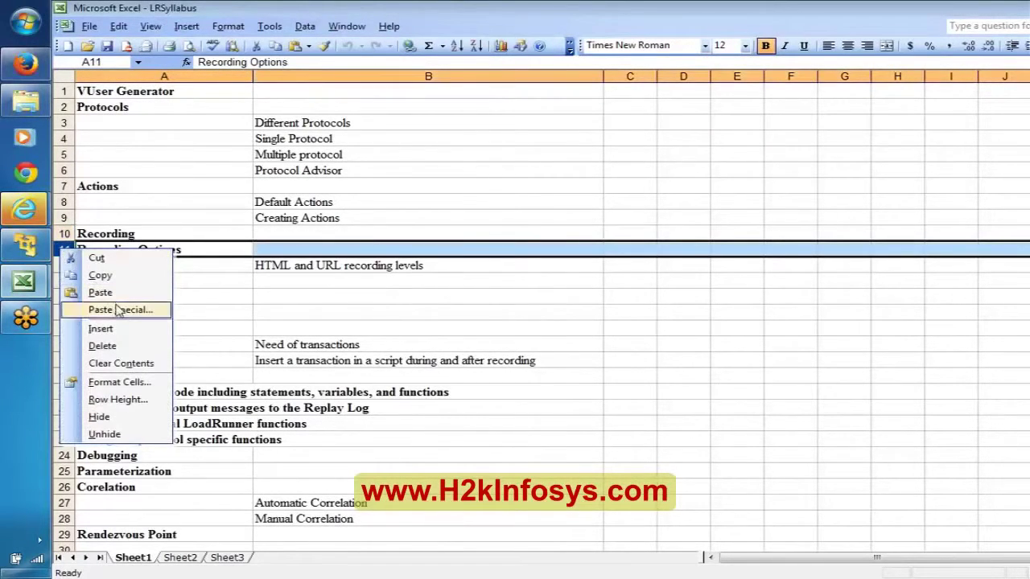
left_click(101, 329)
left_click(315, 250)
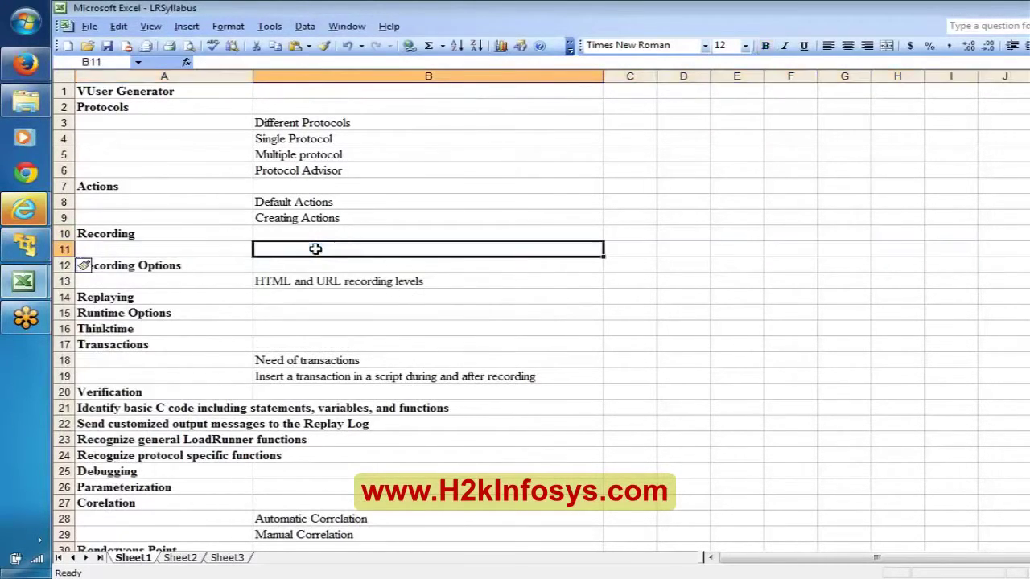
type("Recording Pane")
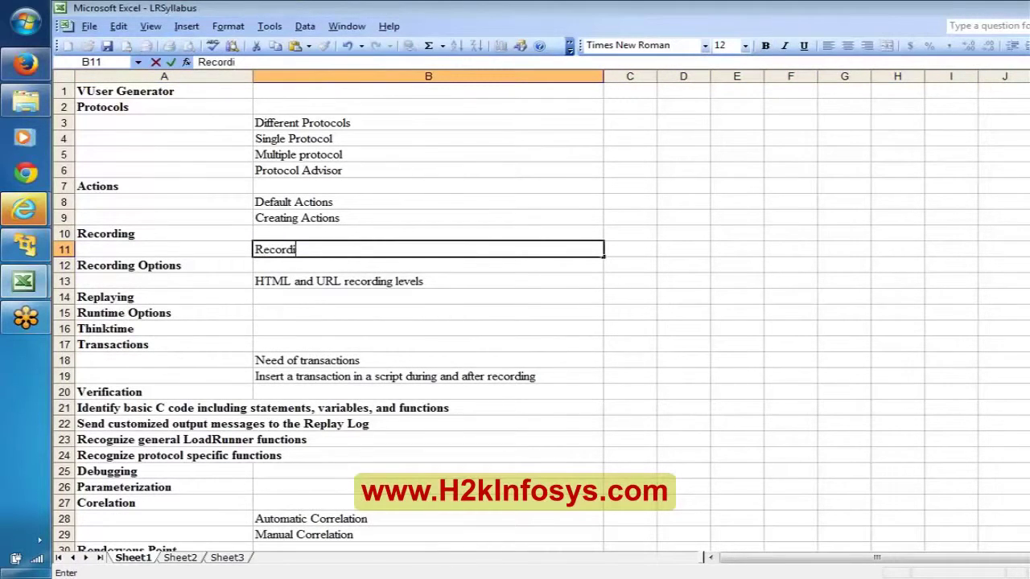
Step: Move Recording Pane down to B12 and Recording Options into B11, removing the bold from Recording Options
left_click(317, 249)
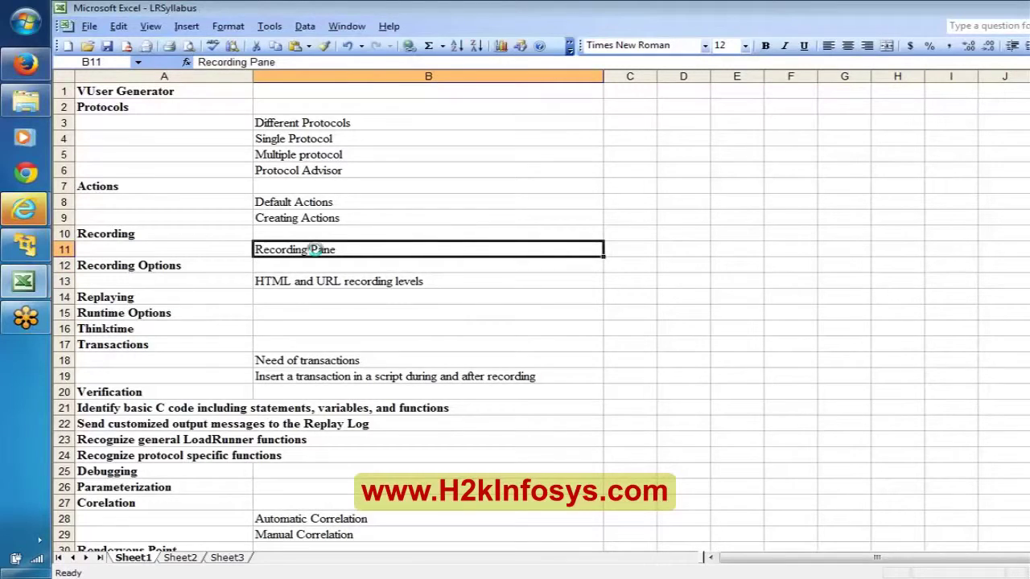
key("ctrl+c")
key("Down")
key("ctrl+v")
key("Left")
key("ctrl+x")
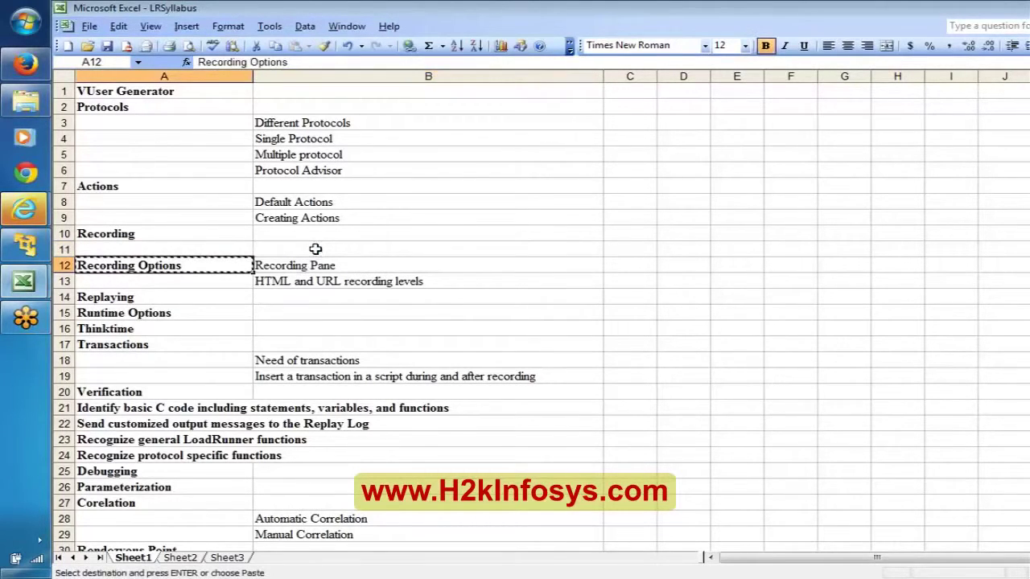
key("Up")
key("Right")
key("ctrl+v")
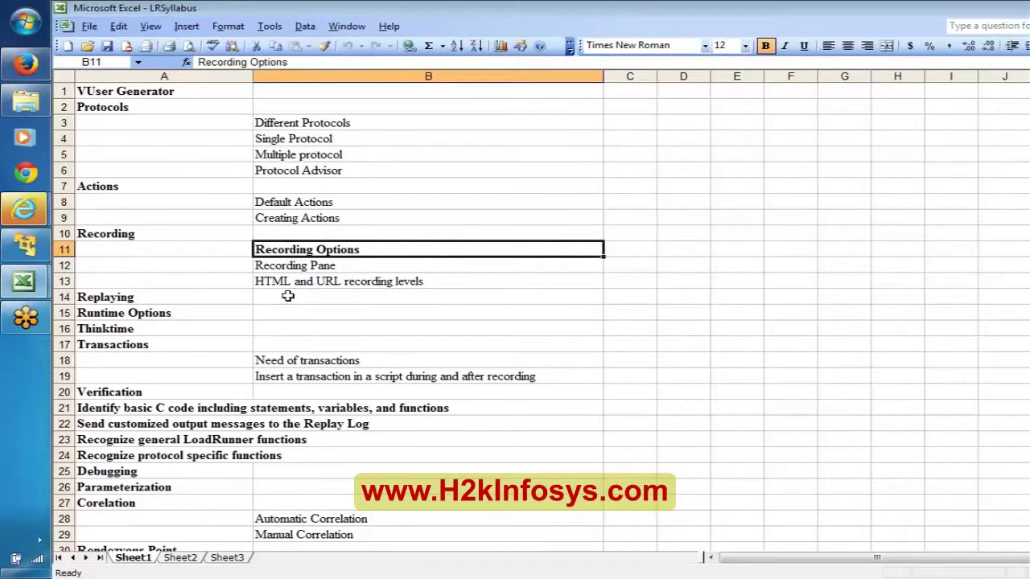
key("ctrl+b")
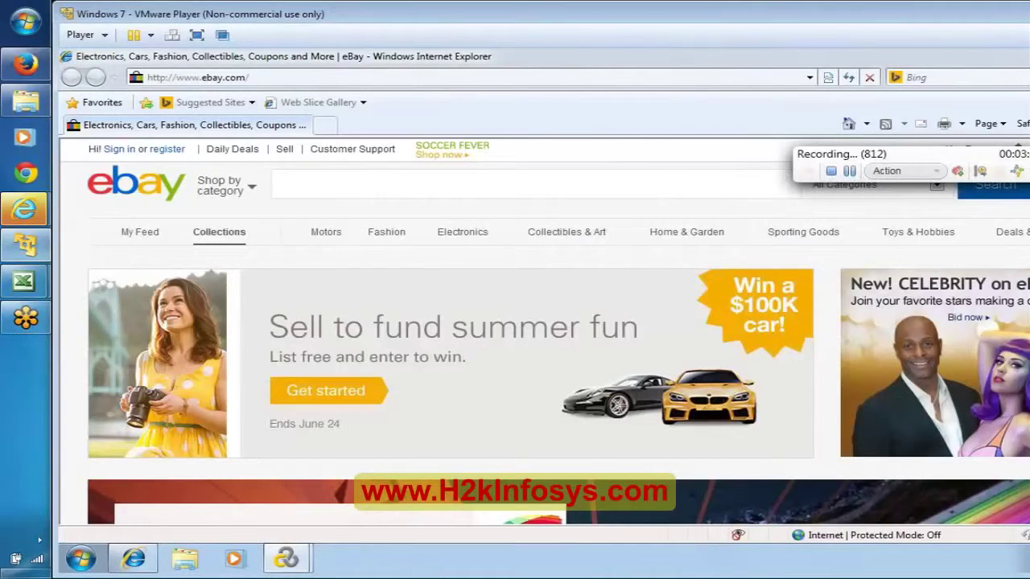
Step: Return to the eBay page being recorded and search for Camera in the Cameras & Photo category
left_click(280, 184)
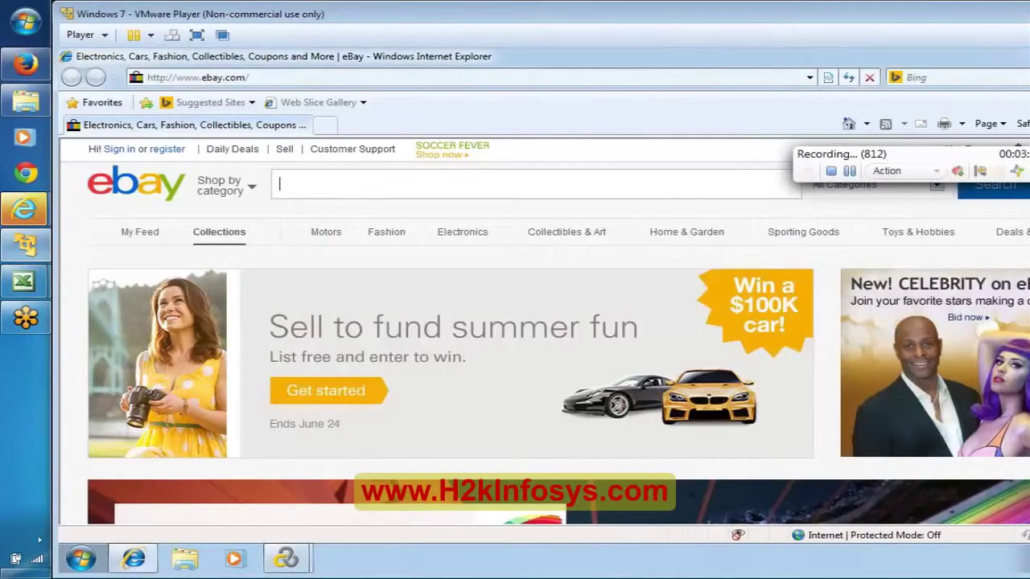
type("Camera")
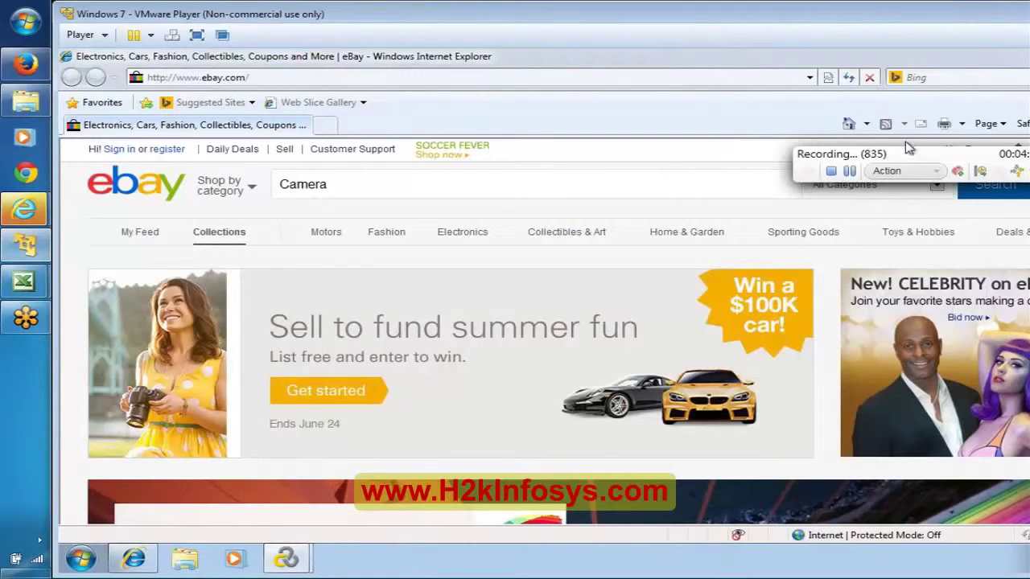
left_click_drag(909, 155, 908, 112)
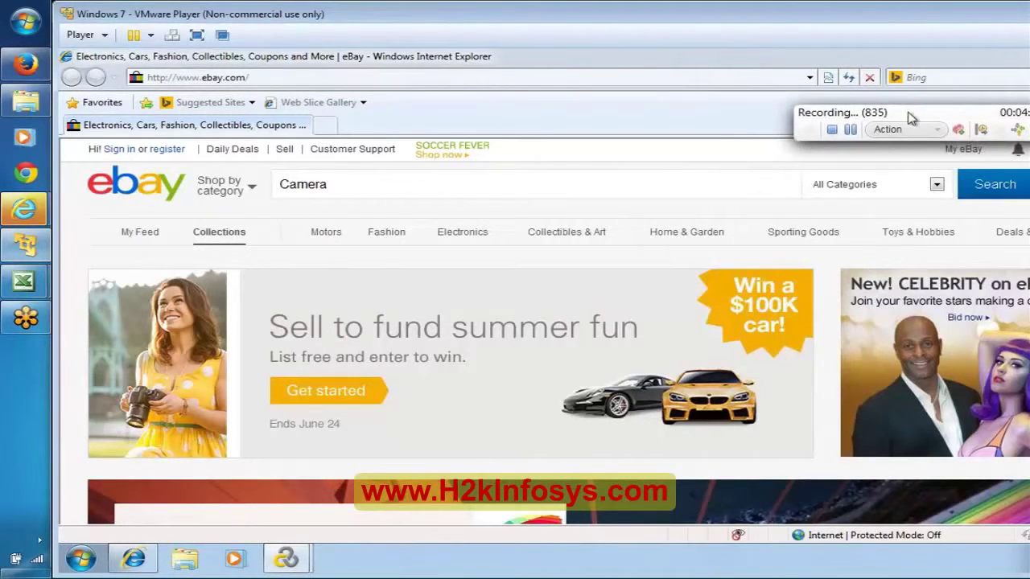
left_click(937, 185)
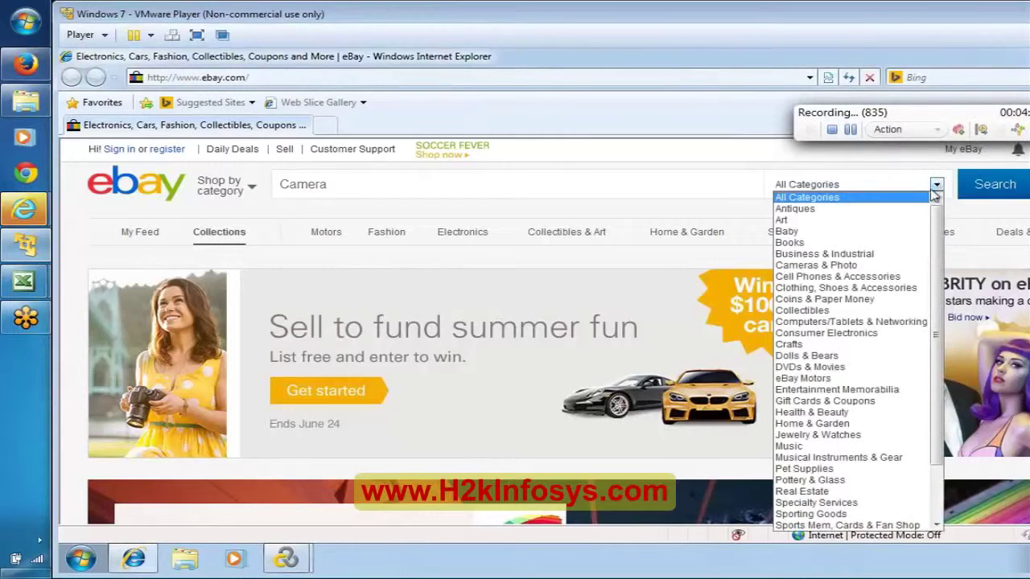
left_click(856, 266)
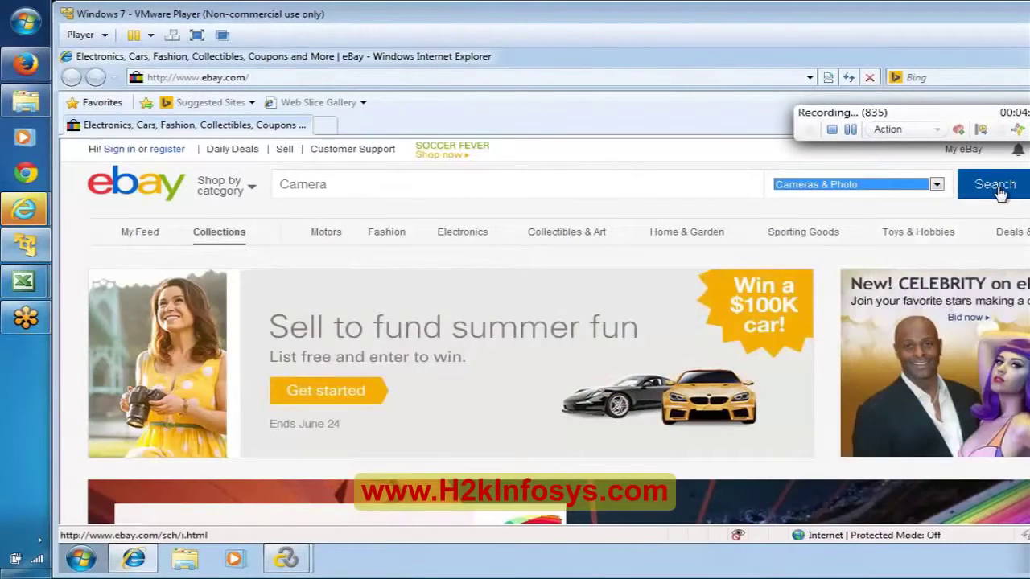
left_click(998, 190)
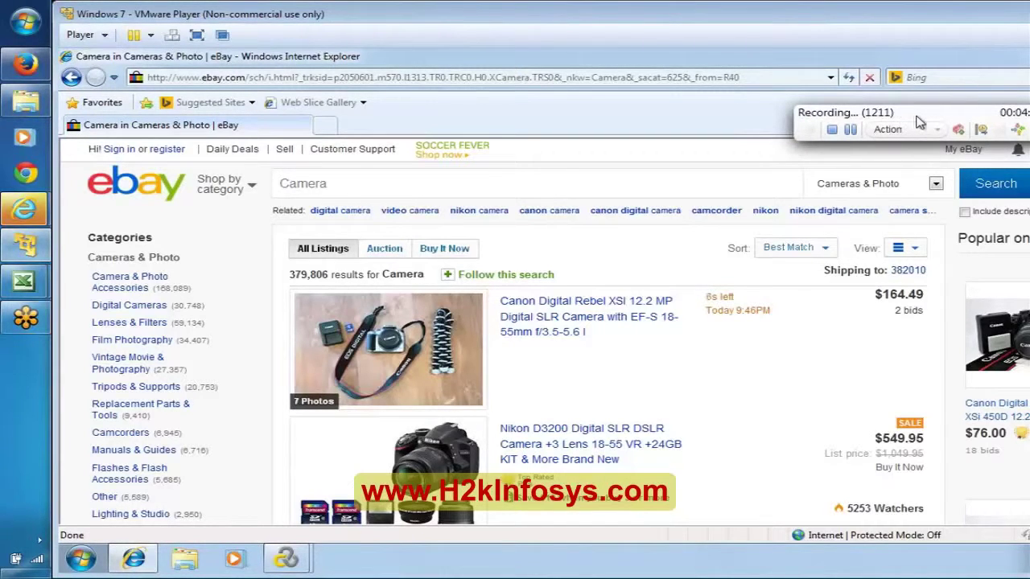
Step: Change the section being recorded into to vuser_end and close Internet Explorer
left_click(937, 131)
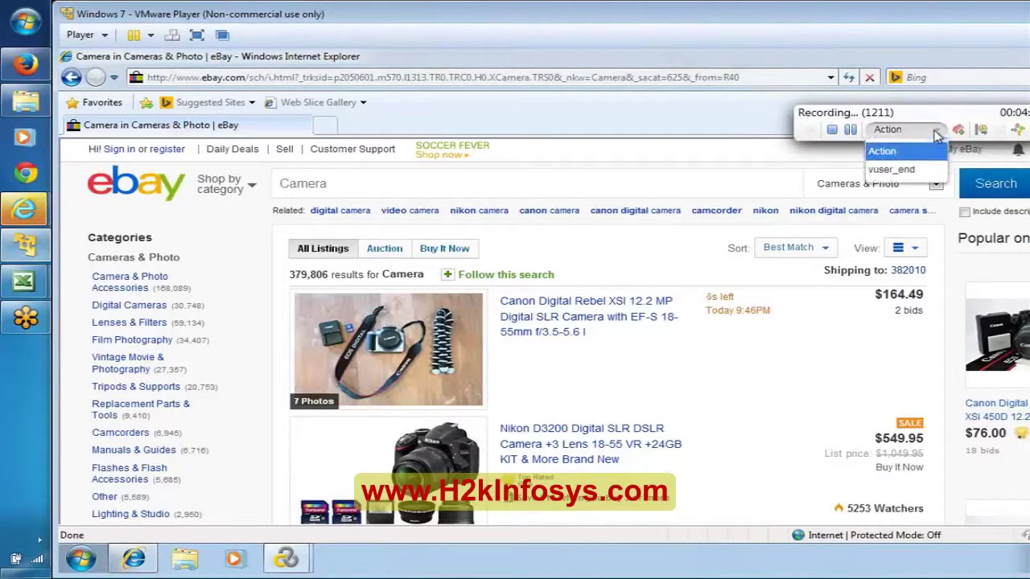
left_click(935, 167)
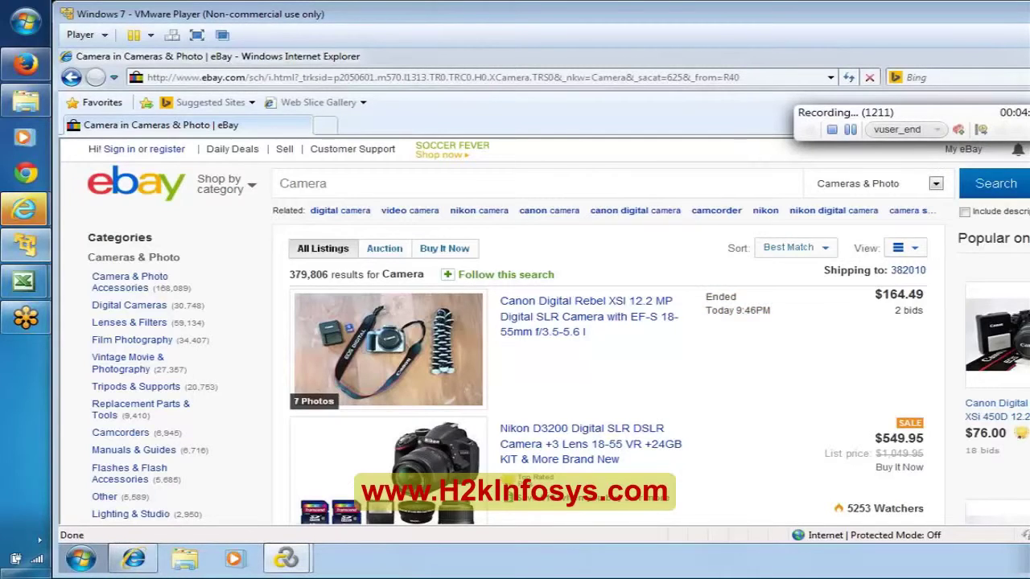
key("alt+F4")
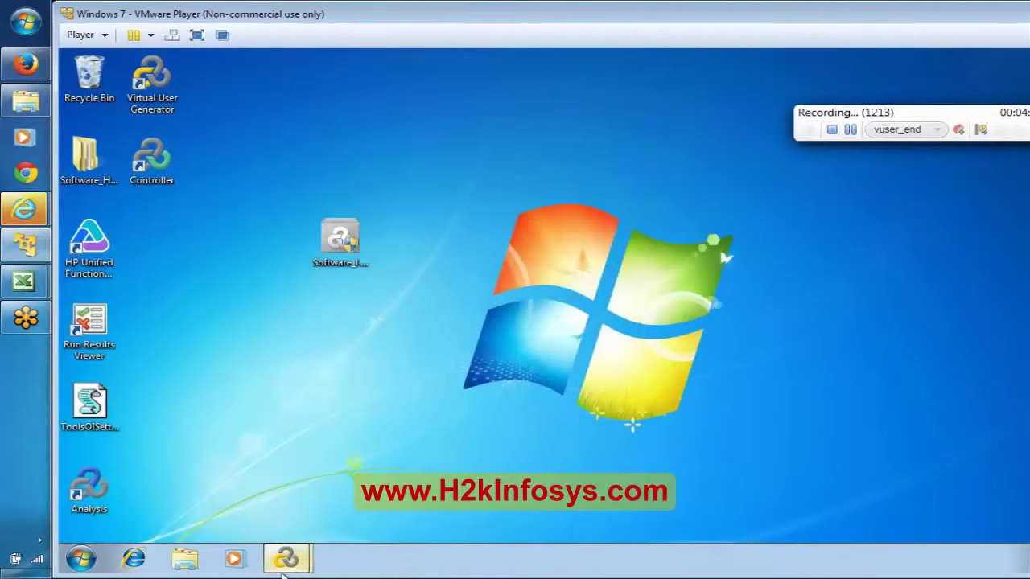
Step: View the Action and vuser_end code of MyFirstScript in Virtual User Generator and stop the recording
mouse_move(286, 567)
left_click(174, 479)
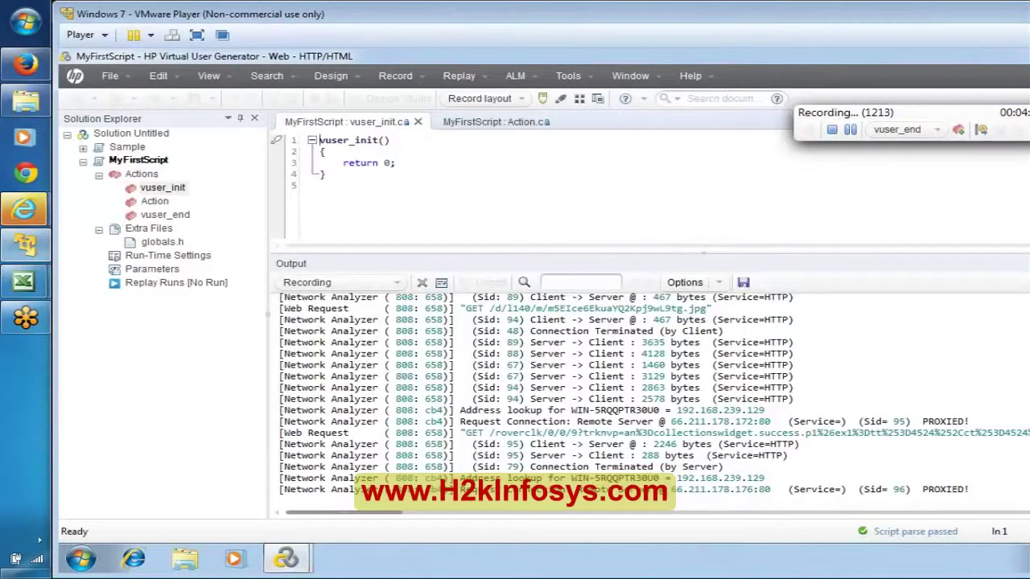
double_click(153, 202)
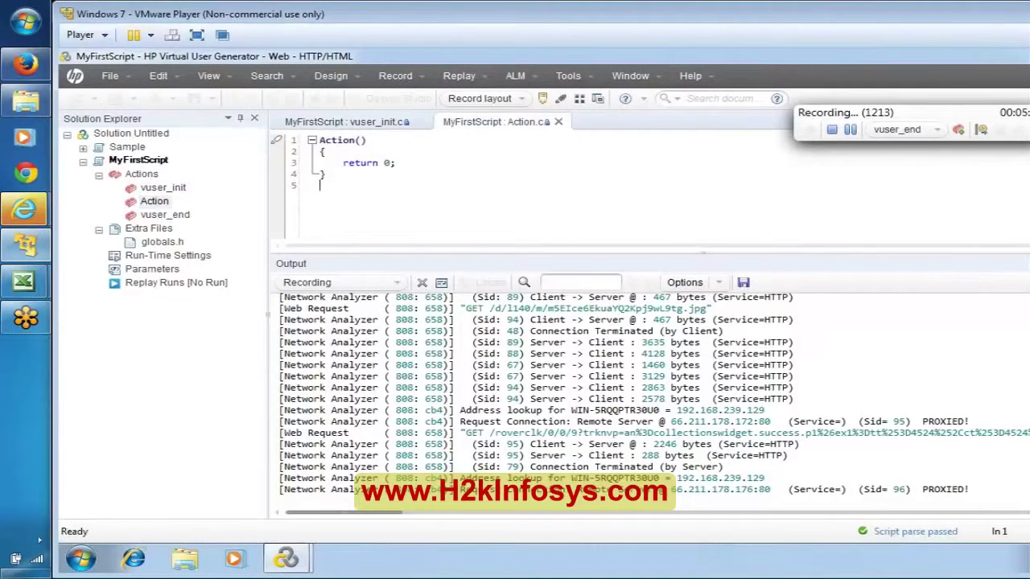
double_click(165, 215)
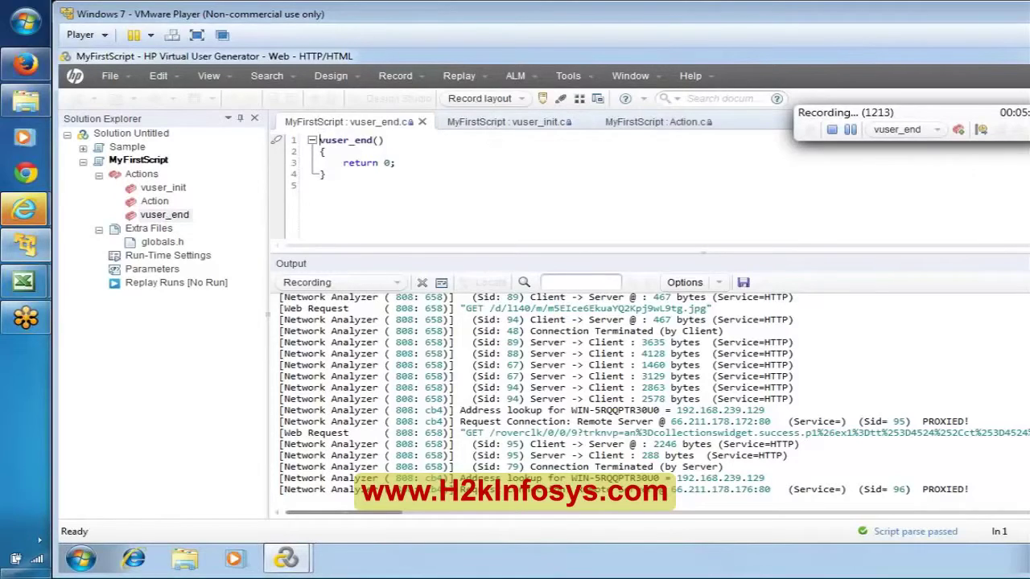
left_click(833, 132)
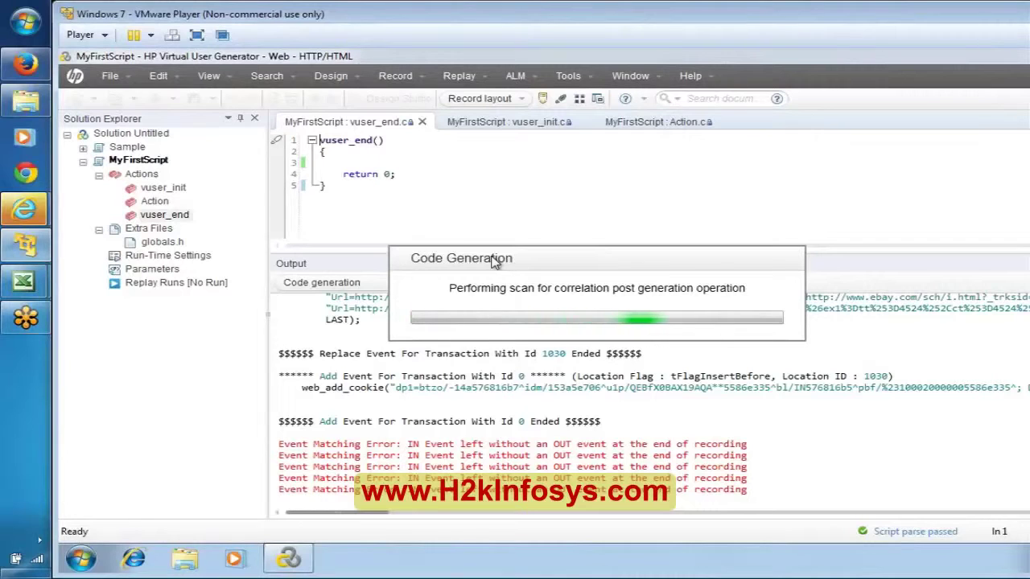
Step: In the LRSyllabus workbook, insert a row above Replaying and move HTML and URL recording levels down to B14
mouse_move(6, 278)
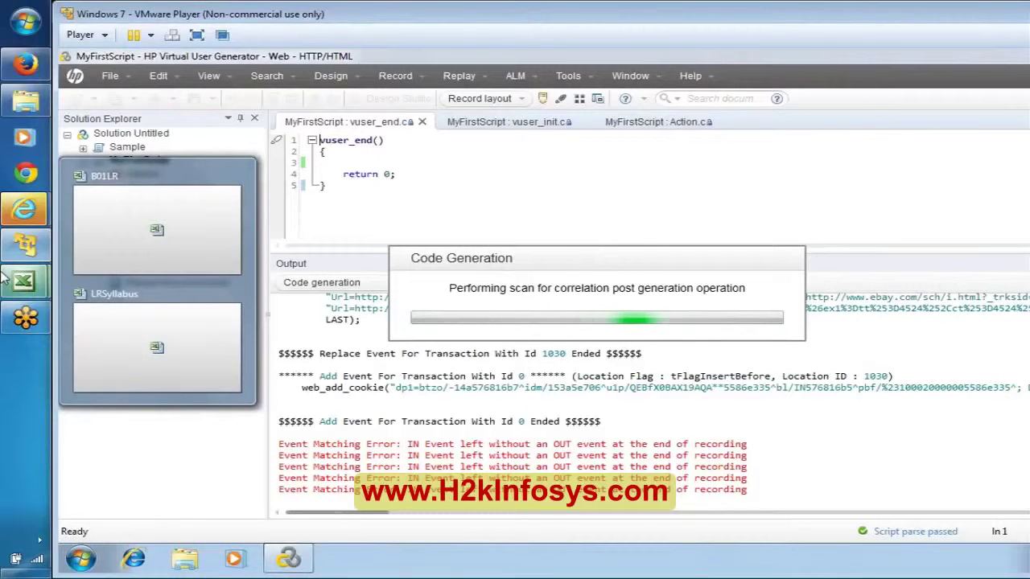
left_click(156, 312)
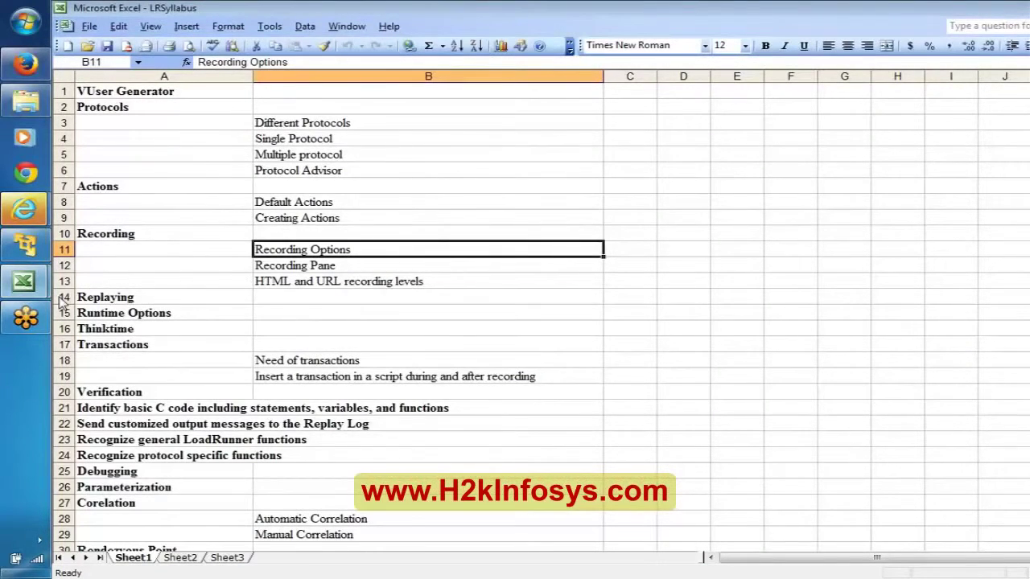
right_click(63, 297)
left_click(135, 377)
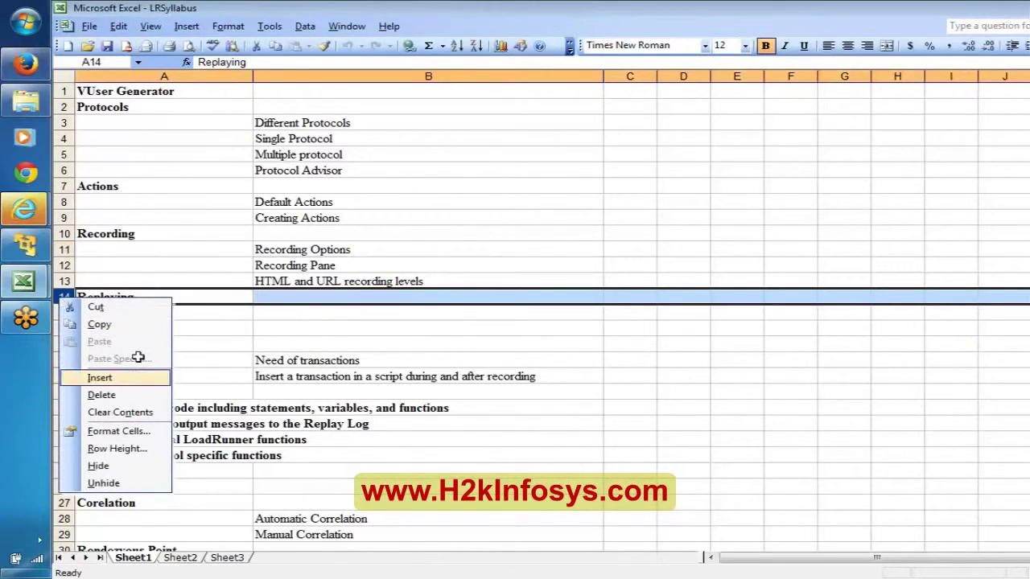
left_click(312, 279)
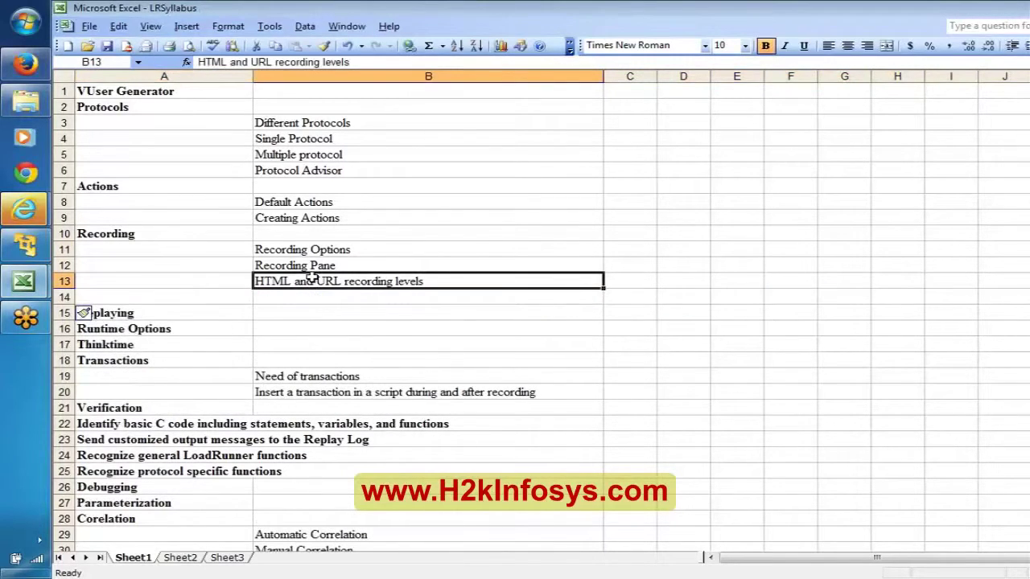
left_click_drag(313, 278, 313, 281)
Step: Enter Recording with Comments in B13, below Recording Pane
type("Reco")
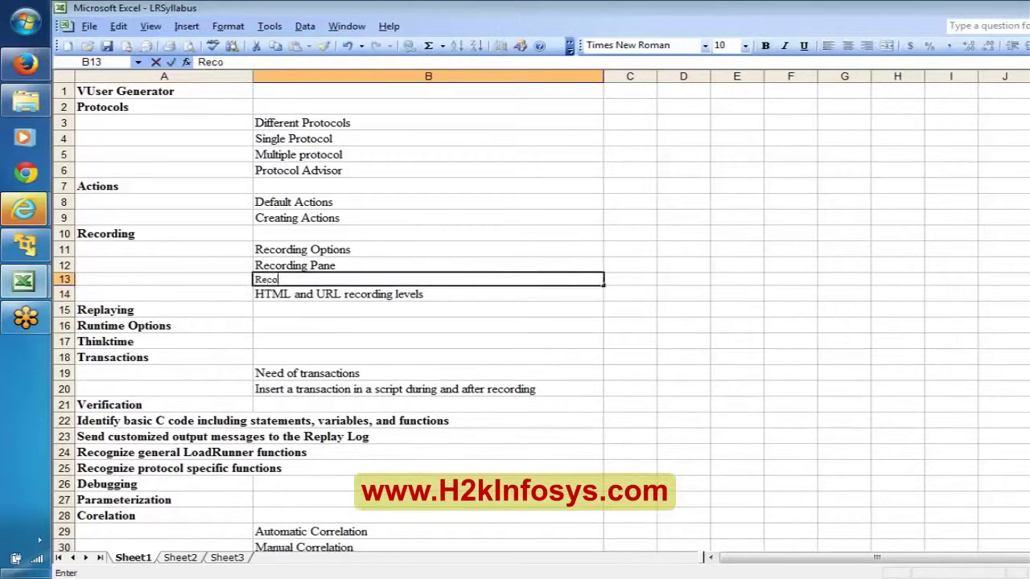
type("rding with")
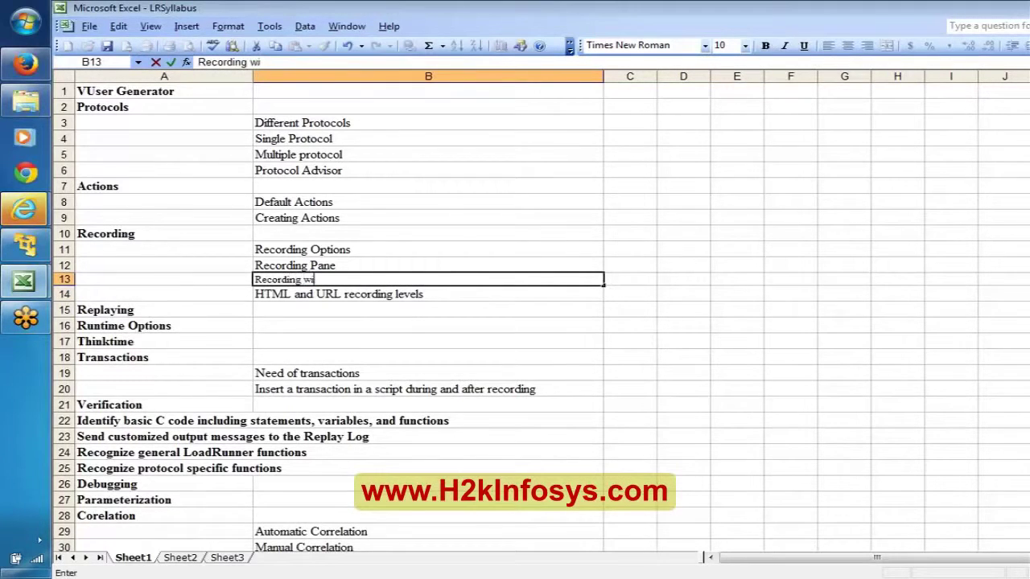
type(" Comments")
key("Return")
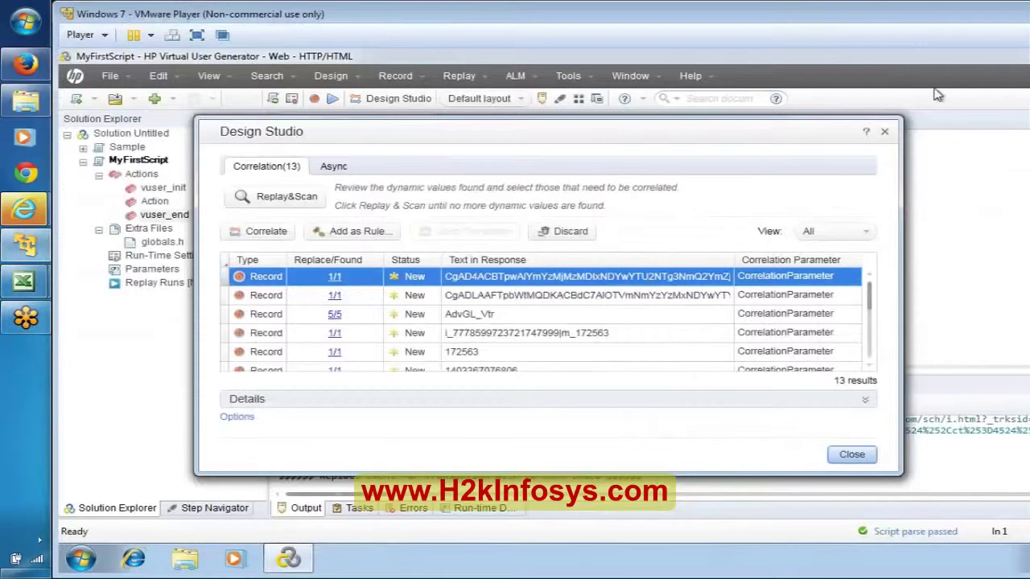
Step: Close Design Studio in Virtual User Generator and examine the recorded code in the vuser_init action of MyFirstScript
left_click(853, 455)
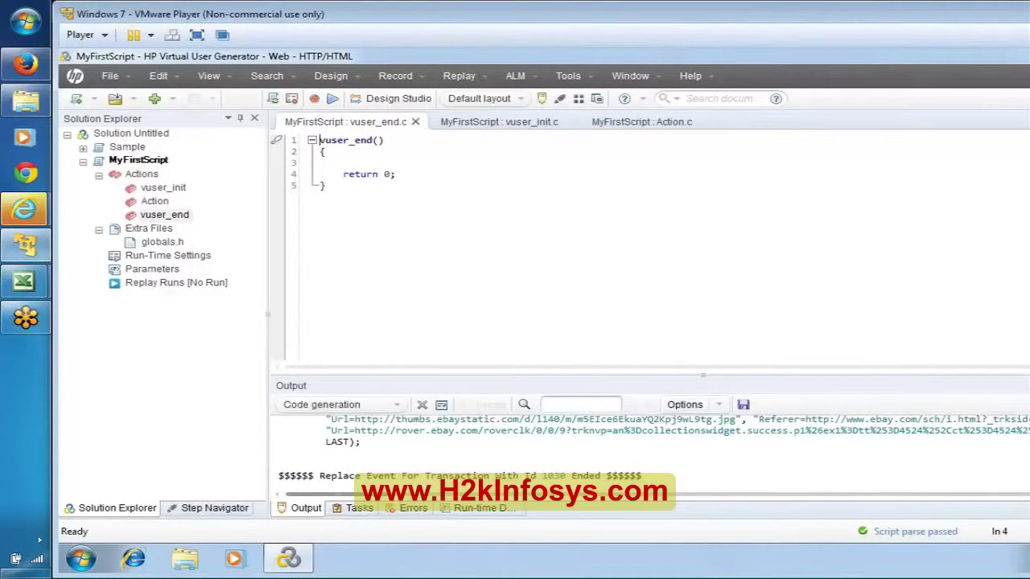
double_click(163, 188)
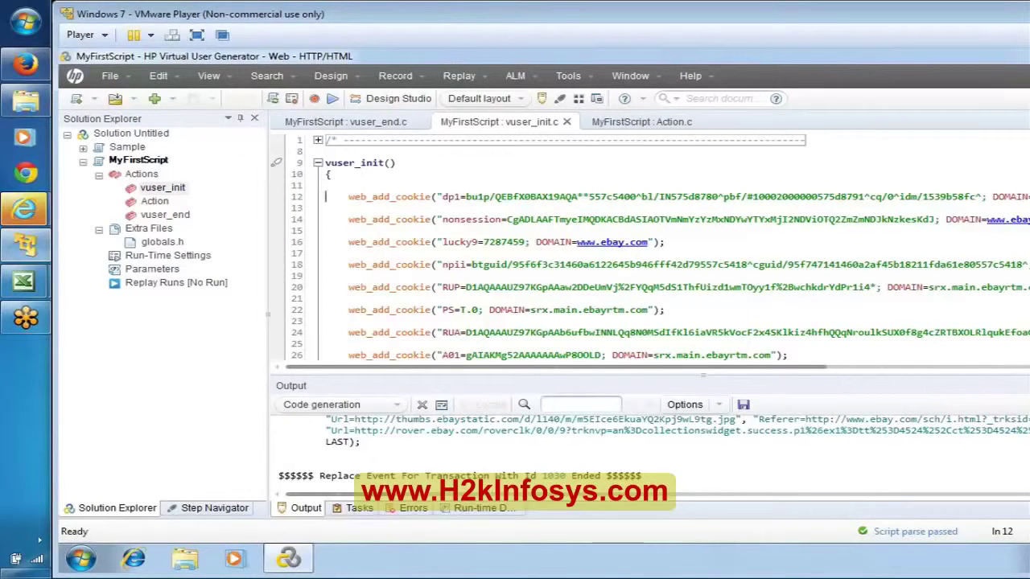
key("Down")
key("Down")
key("Down")
key("Down")
key("Down")
key("Down")
key("Down")
key("Down")
key("Down")
key("Down")
key("Down")
key("Down")
key("Down")
key("Down")
key("Down")
key("Down")
key("Down")
key("Down")
key("Down")
key("Down")
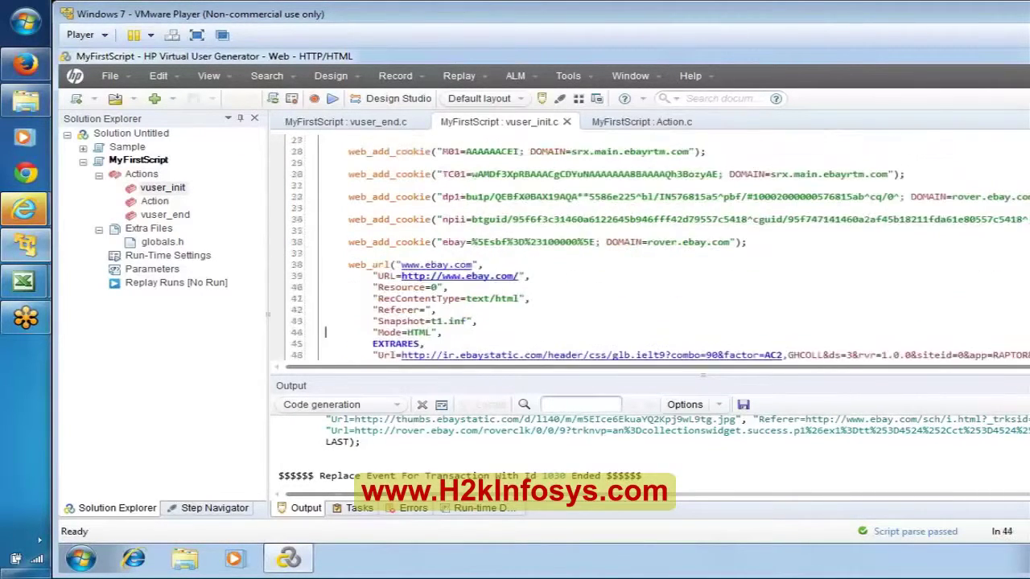
key("Down")
key("Down")
key("Down")
key("Down")
key("Down")
key("Down")
key("Down")
key("Down")
key("Down")
key("Down")
key("Down")
key("Down")
key("Down")
key("Down")
key("Down")
key("Down")
key("Down")
key("Down")
key("Down")
key("Down")
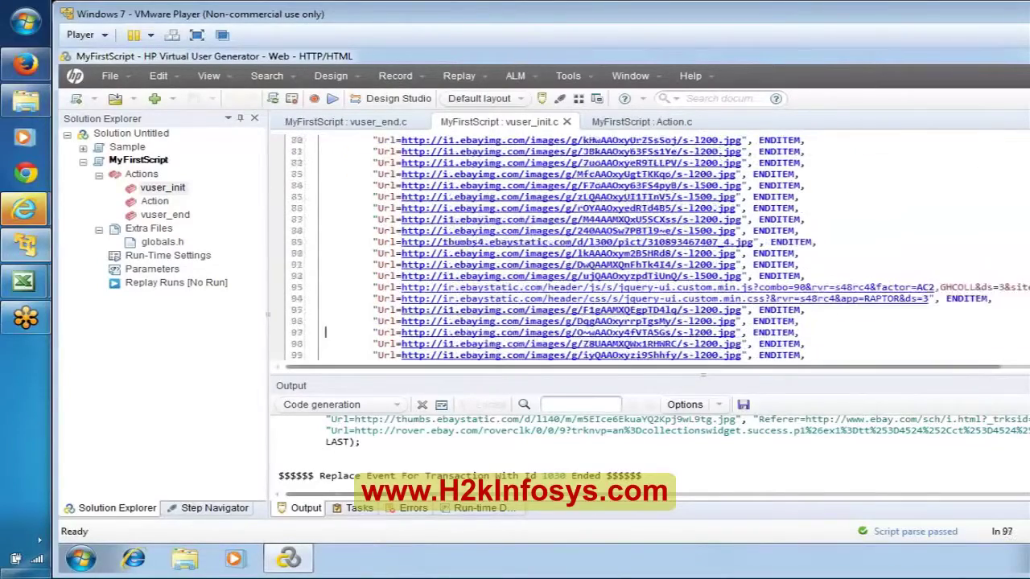
key("Down")
key("Down")
key("Down")
key("Down")
key("Down")
key("Down")
key("Down")
key("Down")
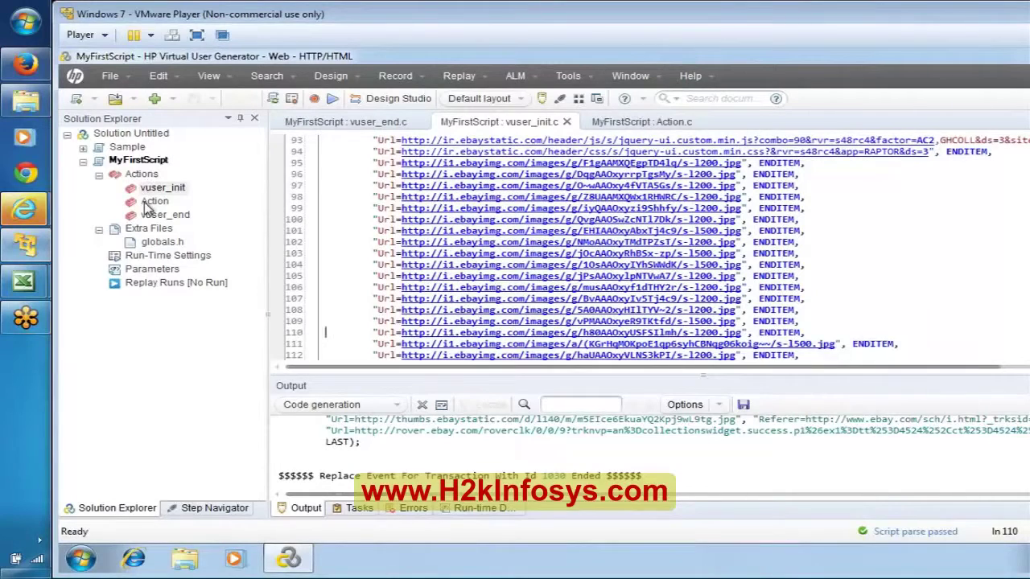
Step: Examine the recorded code in the Action section of MyFirstScript down to about line 98, and view the vuser_end code
left_click(148, 203)
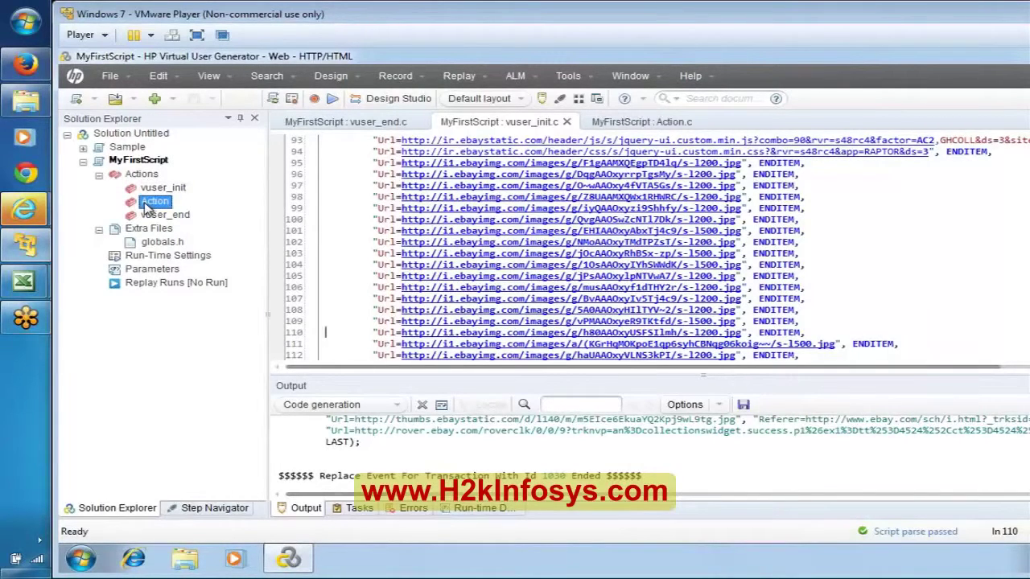
double_click(149, 203)
left_click(326, 163)
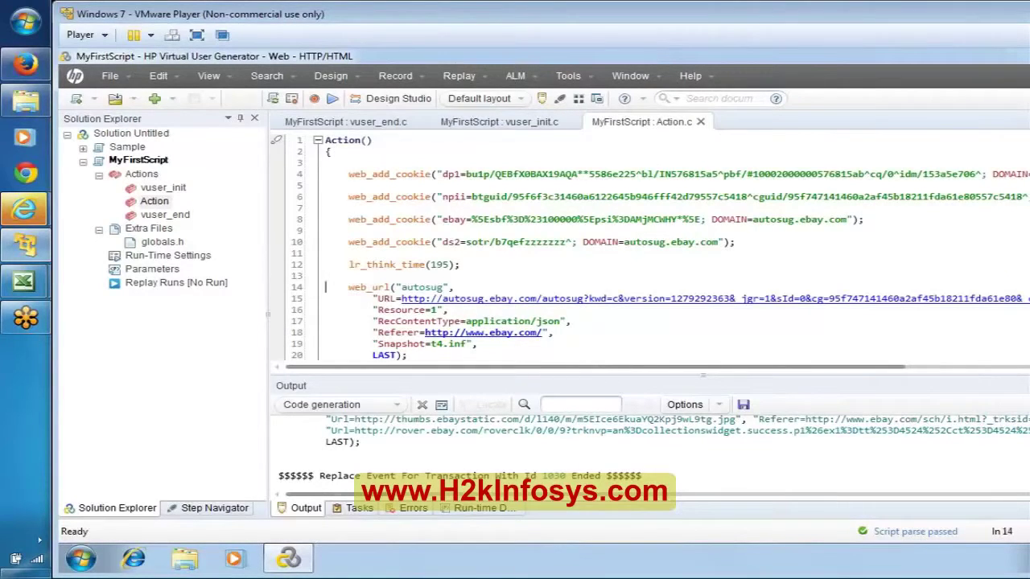
key("Down")
key("Down")
key("Down")
key("Down")
key("Down")
key("Down")
key("Down")
key("Down")
key("Down")
key("Down")
key("Down")
key("Down")
key("Down")
key("Down")
key("Down")
key("Down")
key("Down")
key("Down")
key("Down")
key("Down")
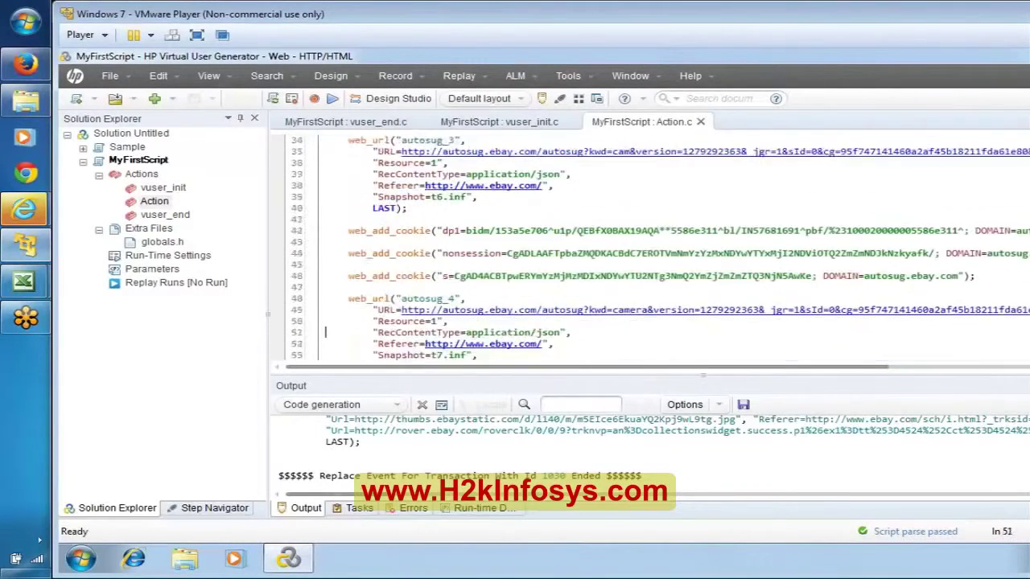
key("Down")
key("Down")
key("Down")
key("Down")
key("Down")
key("Down")
key("Down")
key("Down")
key("Down")
key("Down")
key("Down")
key("Down")
key("Down")
key("Down")
key("Down")
key("Down")
key("Down")
key("Down")
key("Down")
key("Down")
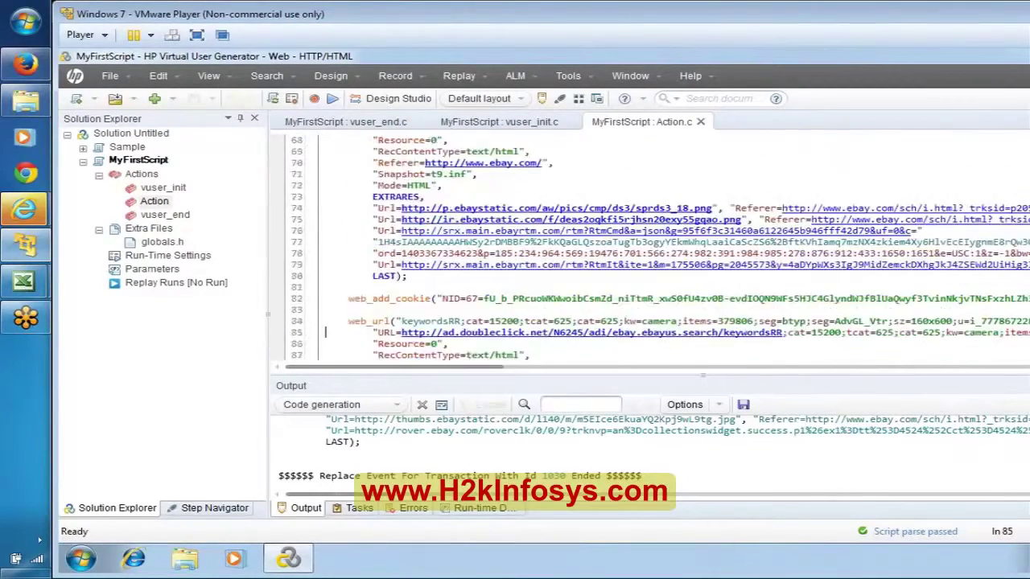
key("Down")
key("Down")
key("Down")
key("Down")
key("Down")
key("Down")
key("Down")
key("Down")
key("Down")
key("Down")
key("Down")
key("Down")
key("Down")
left_click(165, 215)
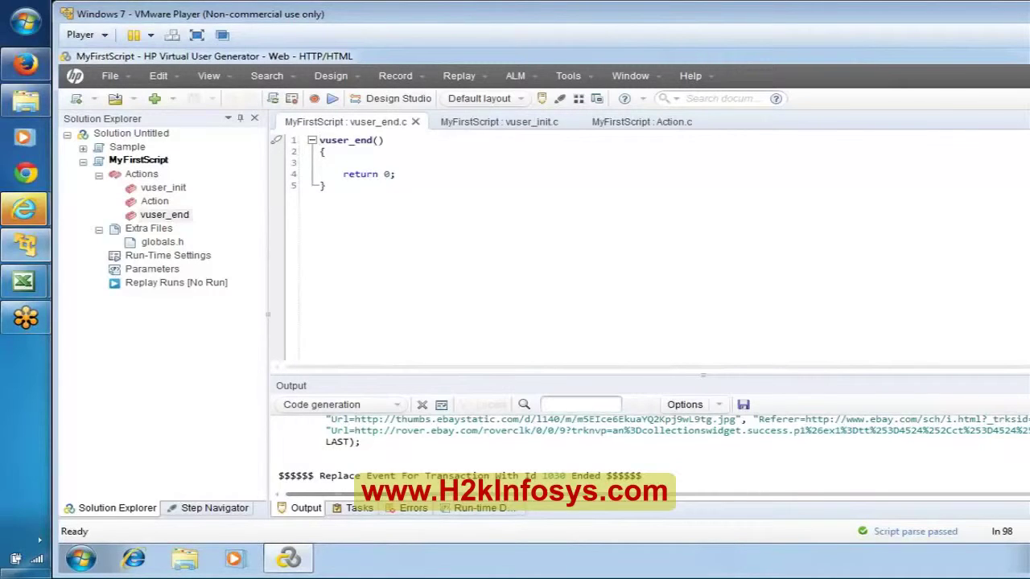
Step: Switch to the B01LR workbook and enter "Before we stop the Recording, there were 1213 events" in B15 of the VUGRecording sheet
mouse_move(24, 281)
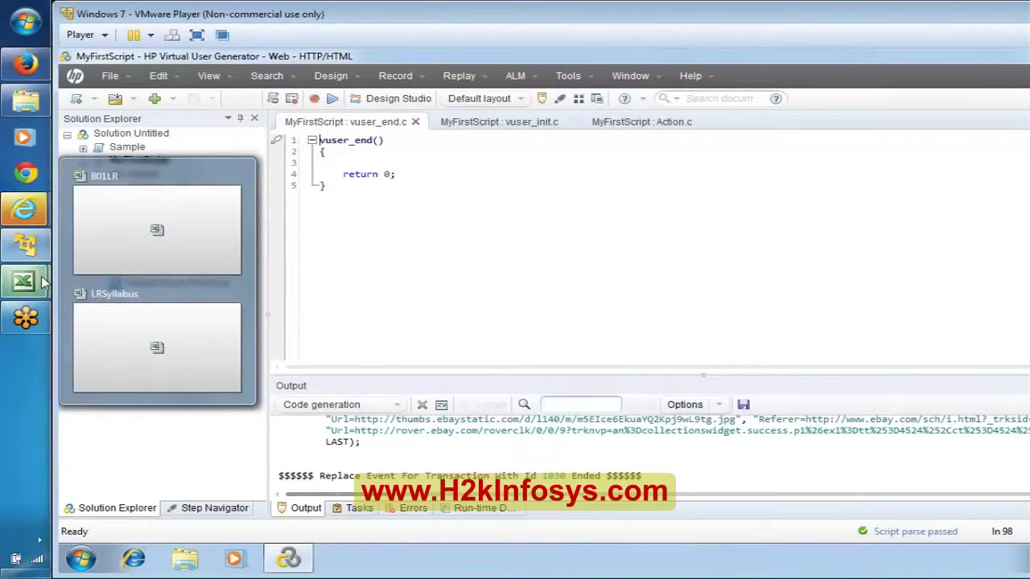
left_click(178, 231)
key("Down")
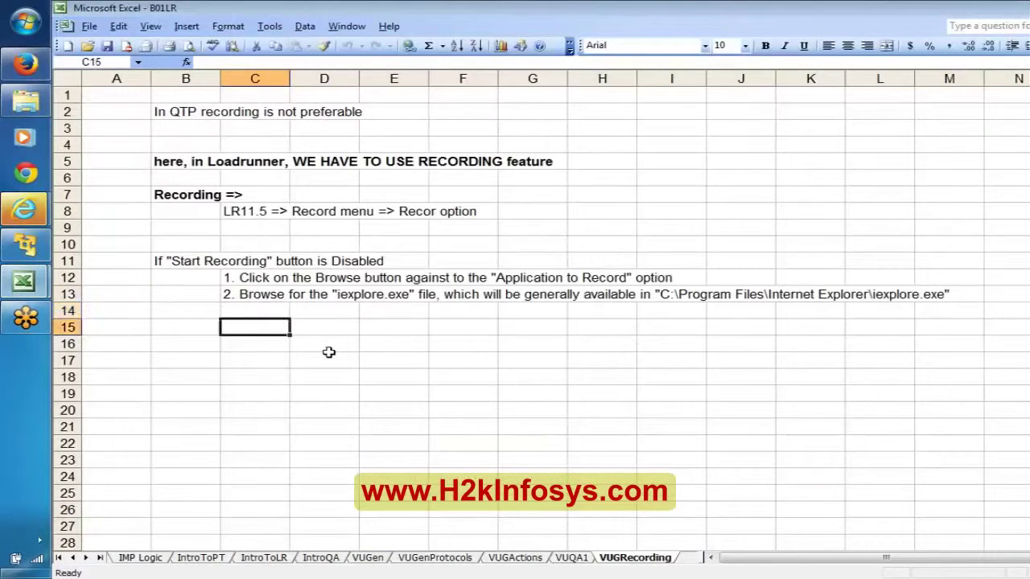
key("Left")
type("B")
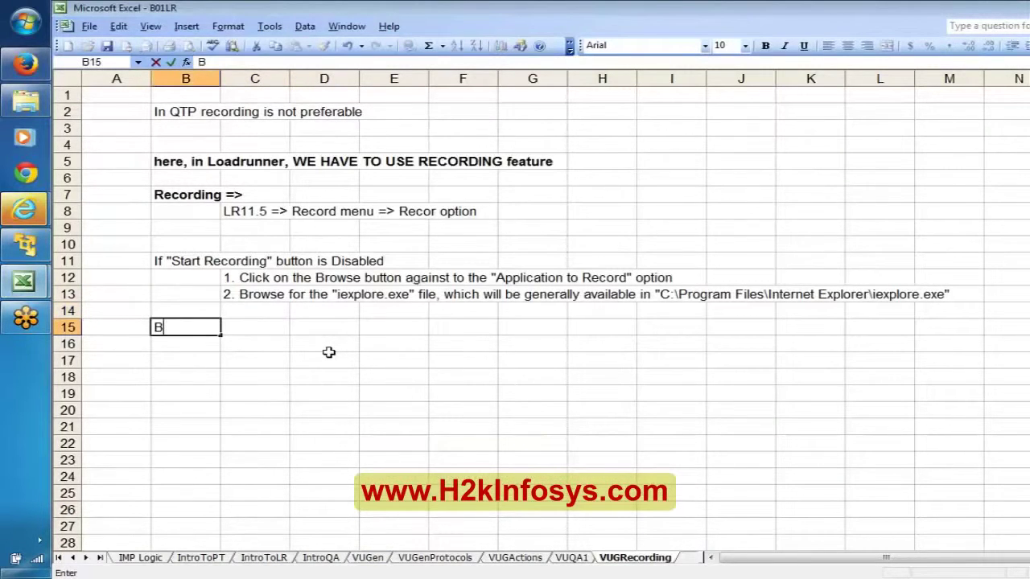
type("efore we")
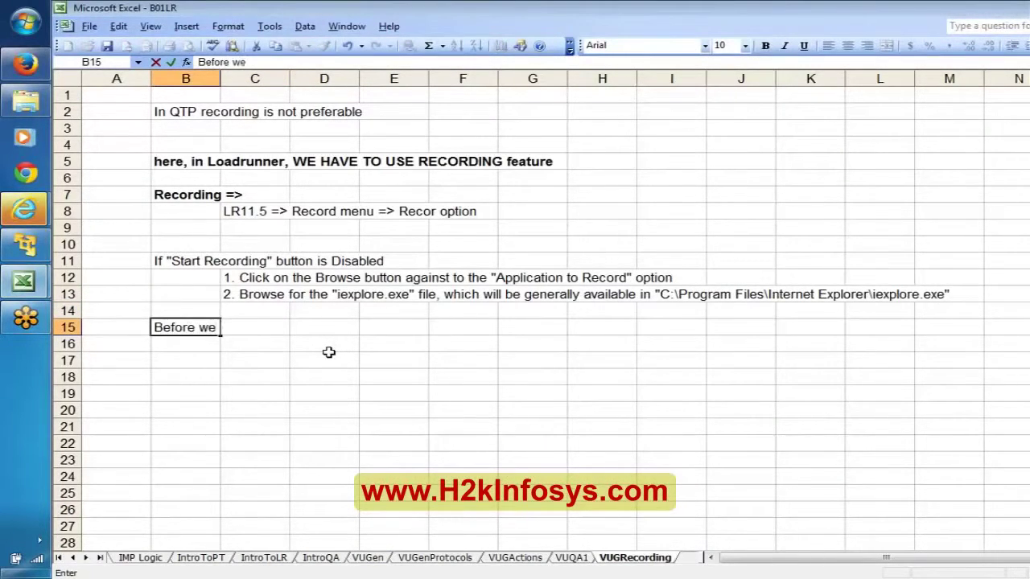
type("  stop th")
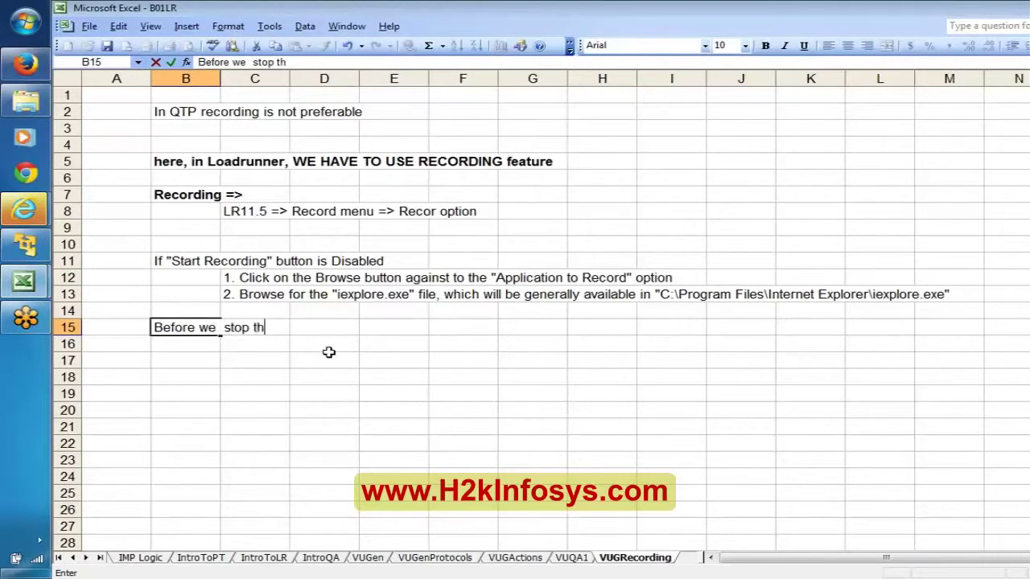
type("e Record")
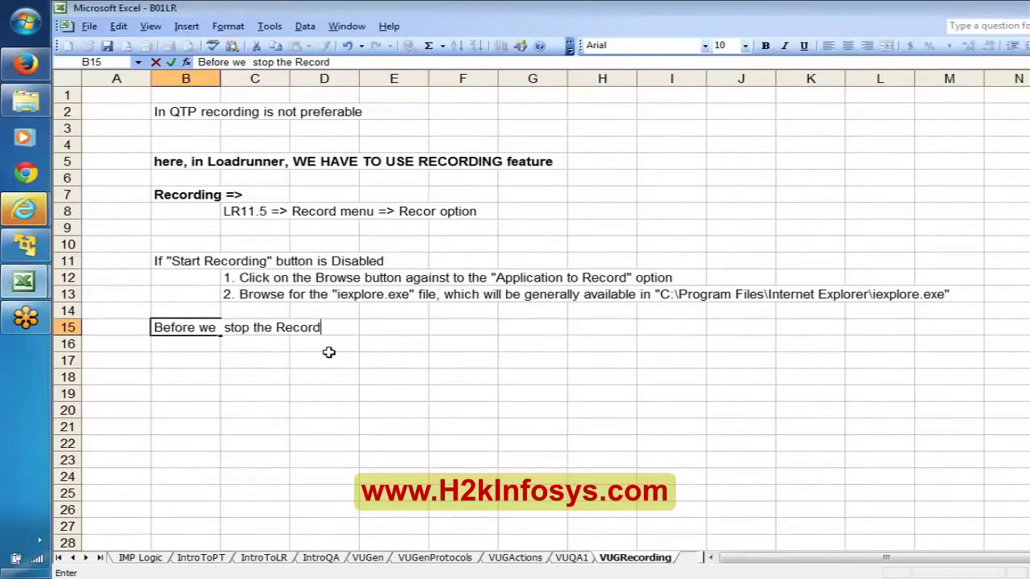
type("ing, ther e")
key("BackSpace")
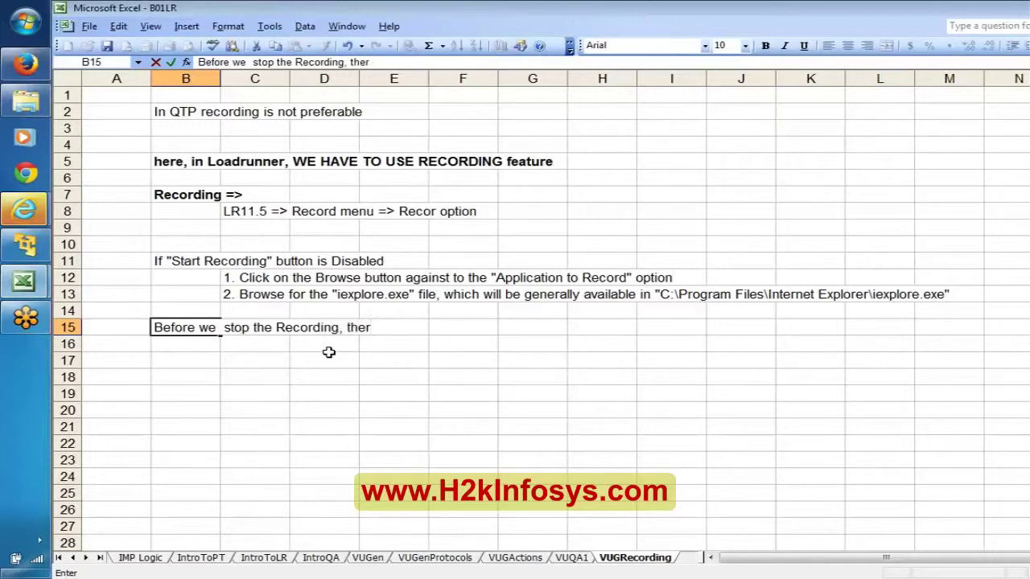
type("were 12")
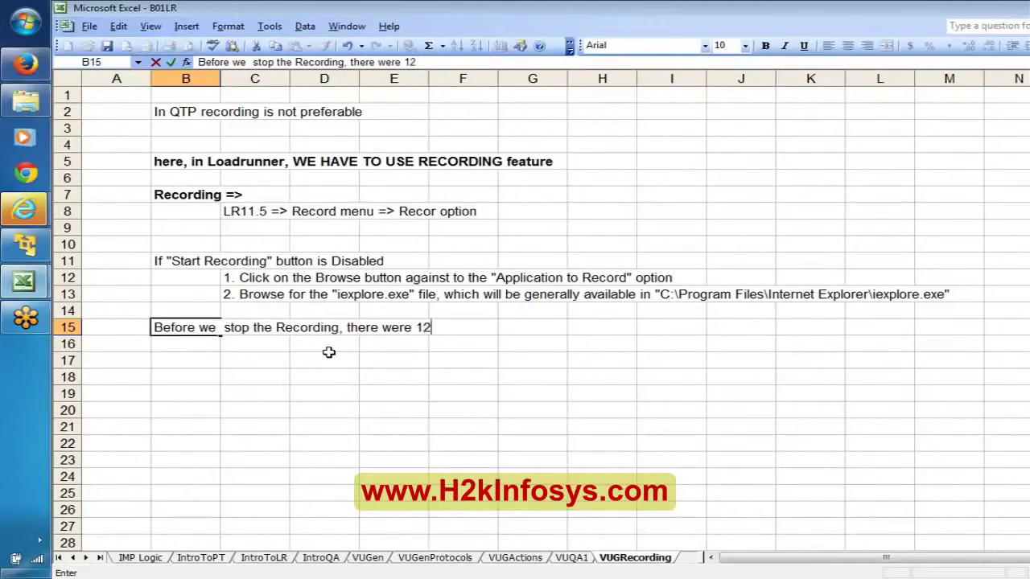
type("13 even")
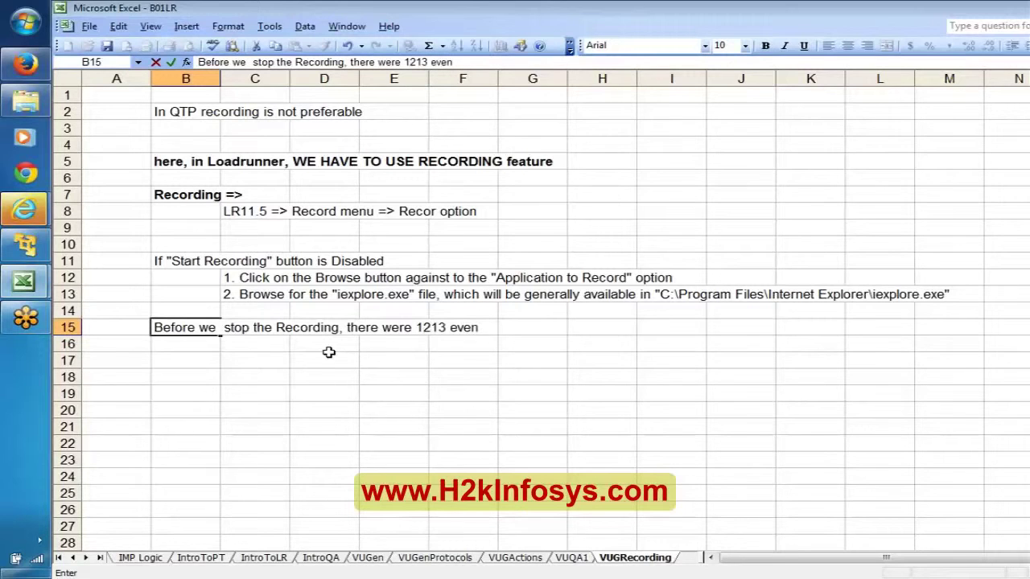
type("ts")
key("Return")
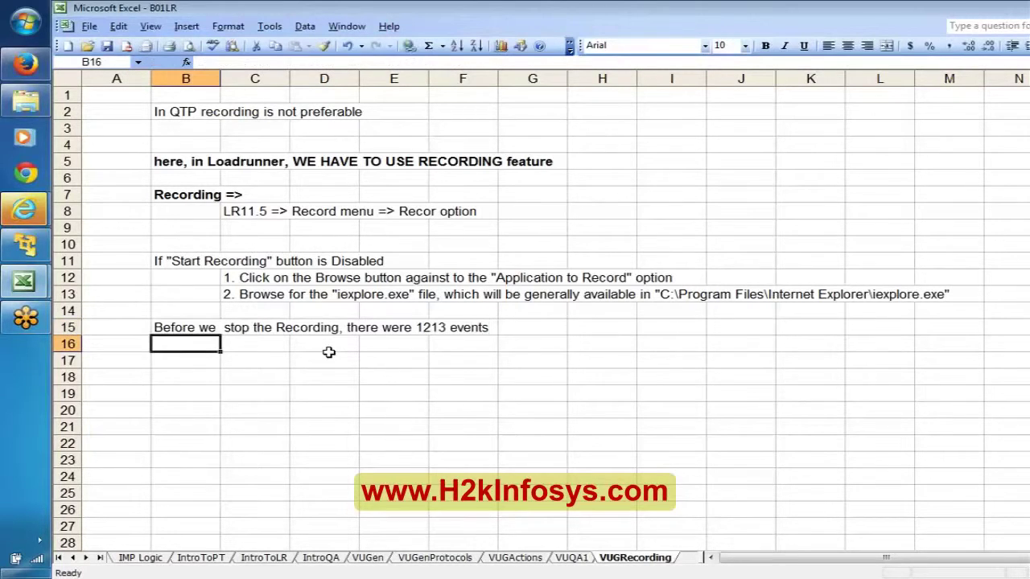
Step: Enter "based on these events the script has been generated" in C16, below the note about the 1213 events
key("Right")
type("b")
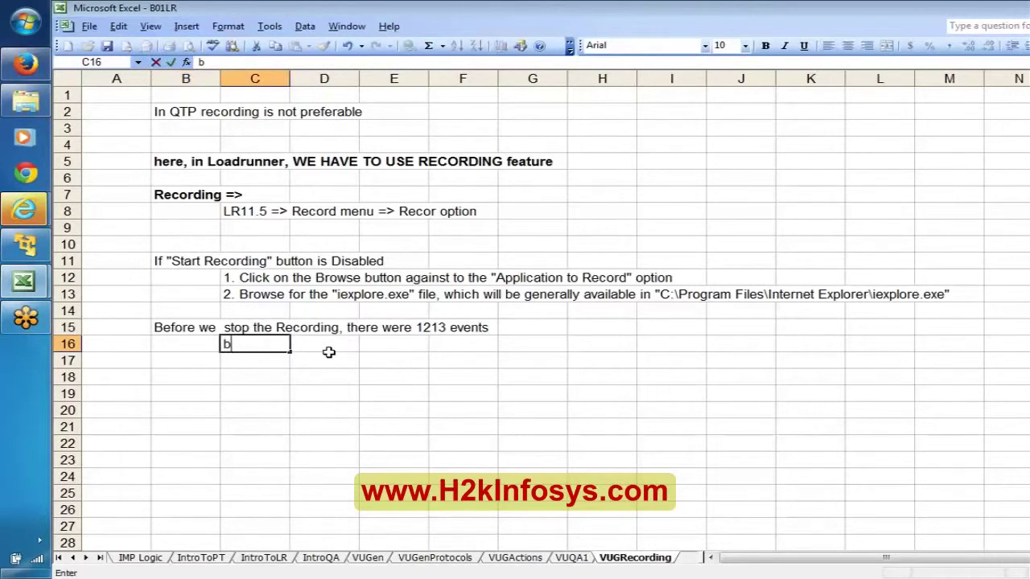
type("ased on")
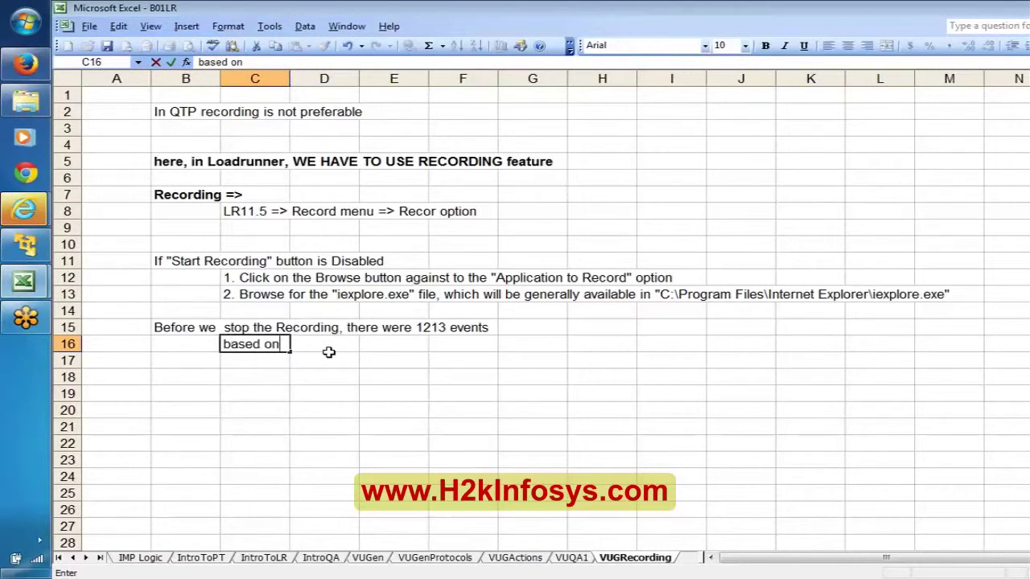
type(" these ev")
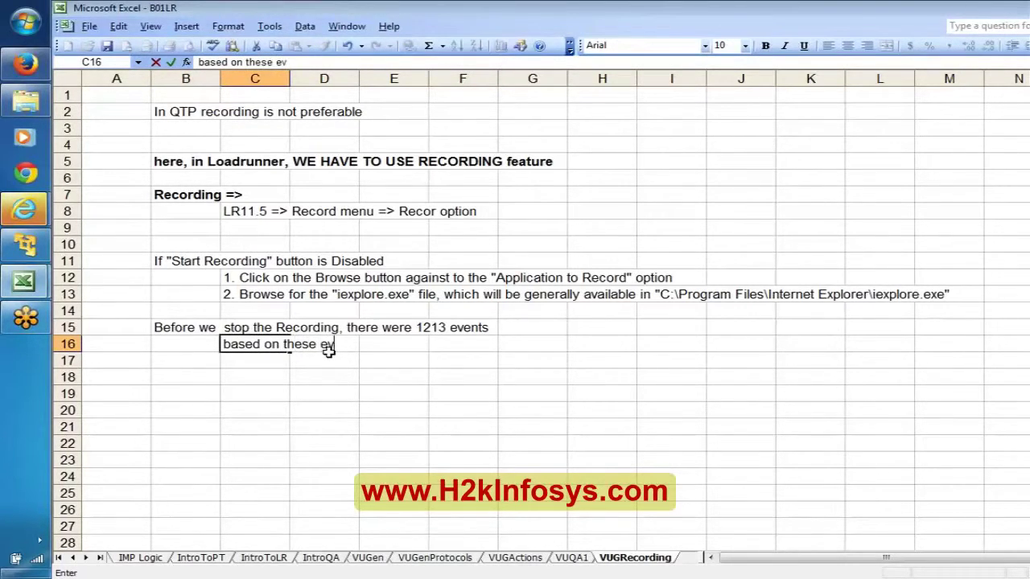
type("ents the scrip")
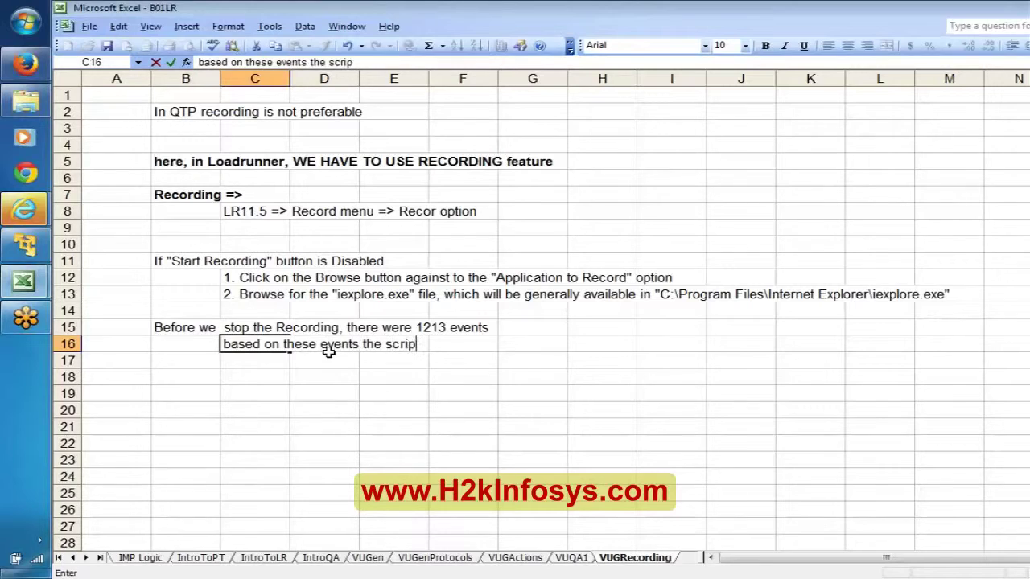
type("t has been")
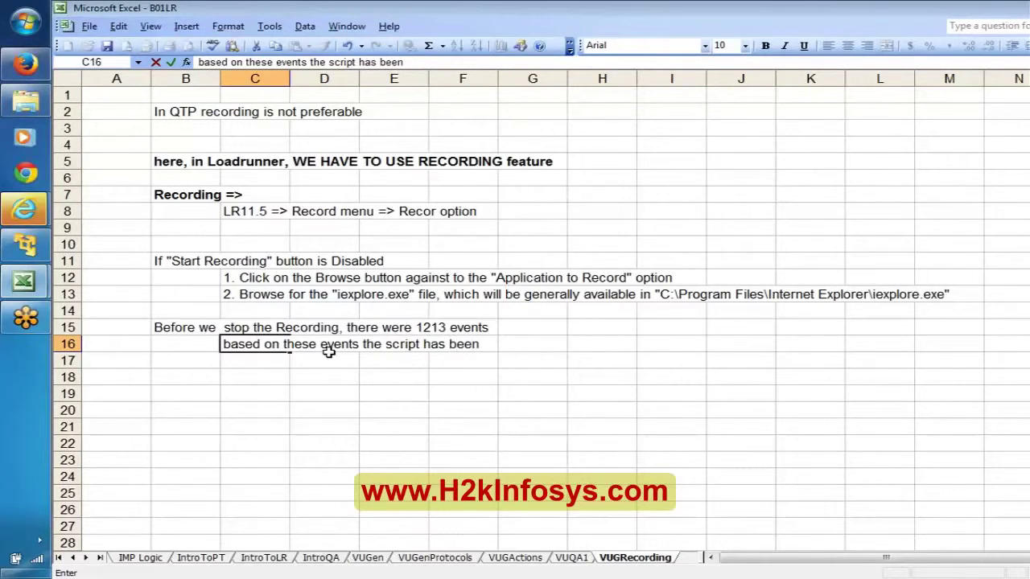
type(" generated")
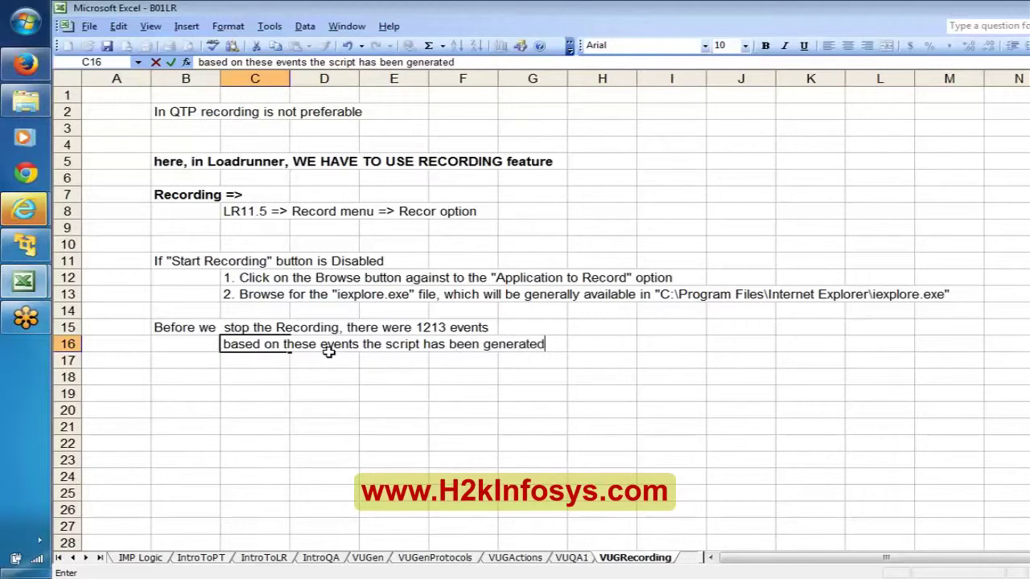
key("Return")
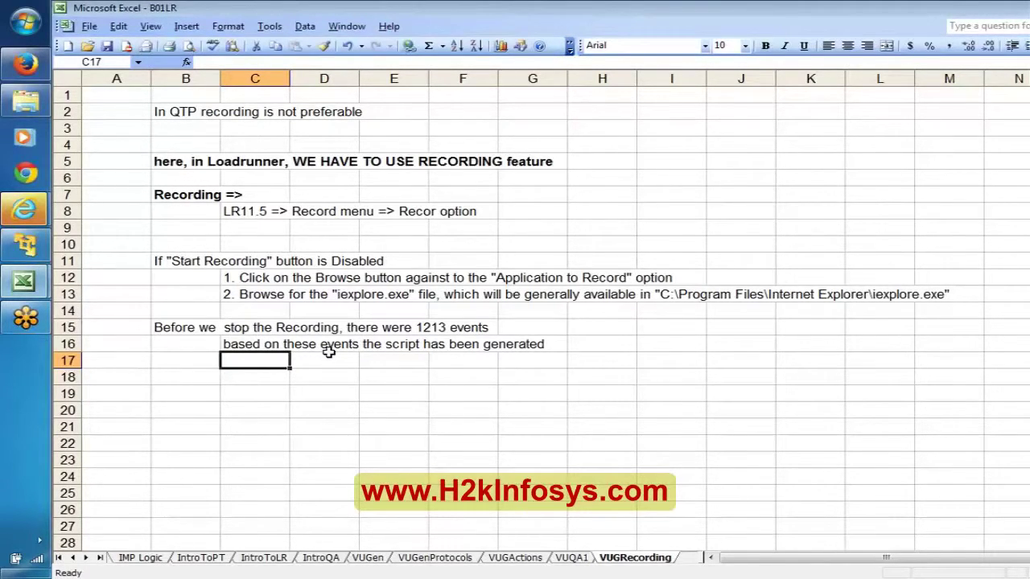
Step: Enter "MOM ==>" in C18, leaving row 17 blank below the script generation note
key("Down")
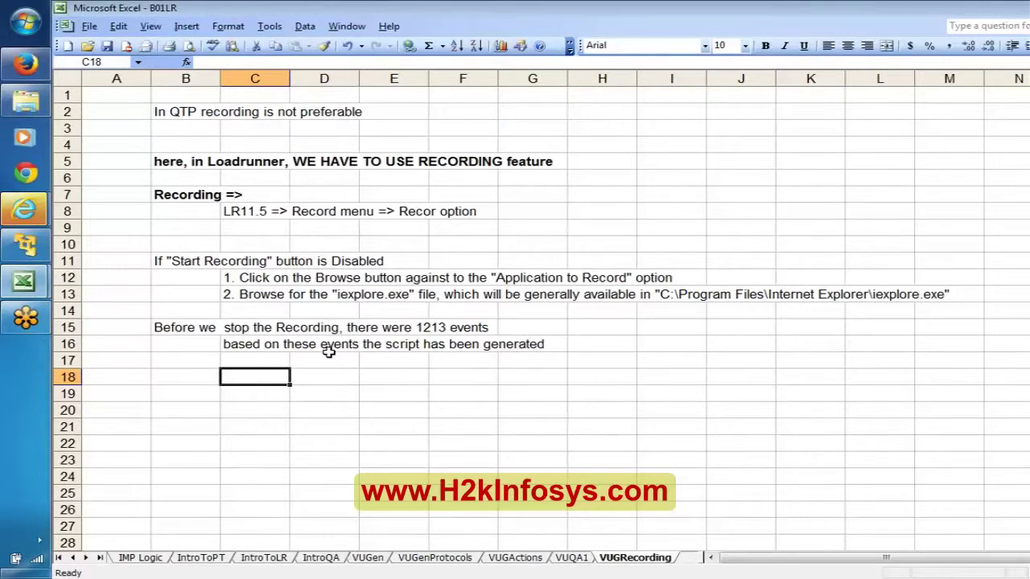
type("M")
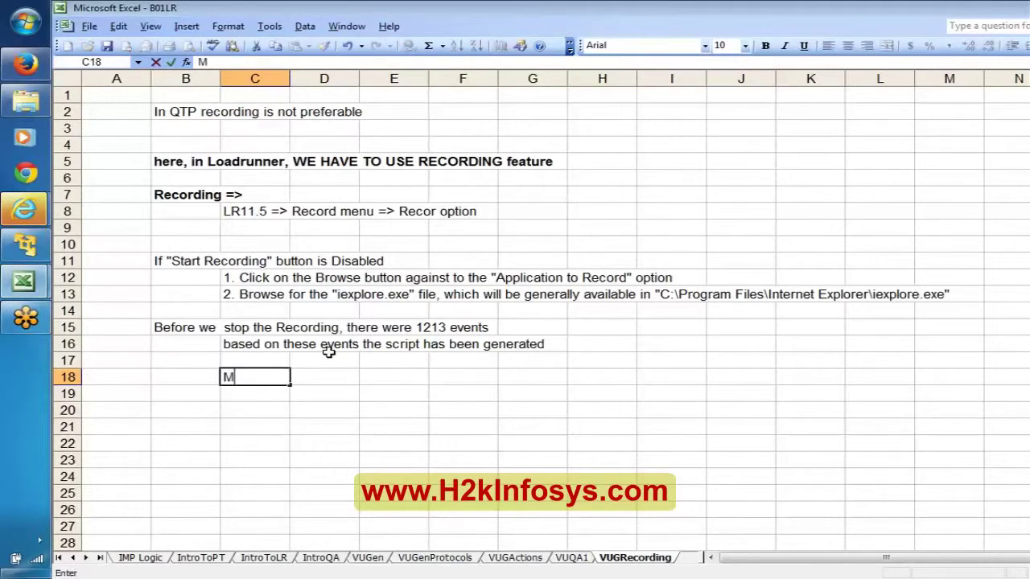
type("OM ==>")
key("Return")
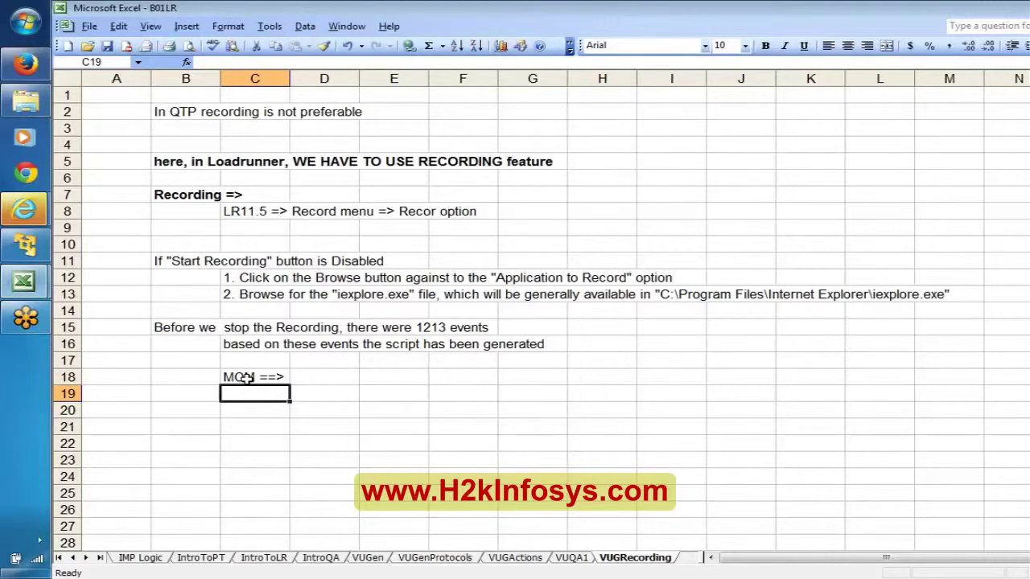
Step: Review the recording notes on the VUGRecording sheet, highlighting rows 15, 16, 5 and again 15
left_click(52, 327)
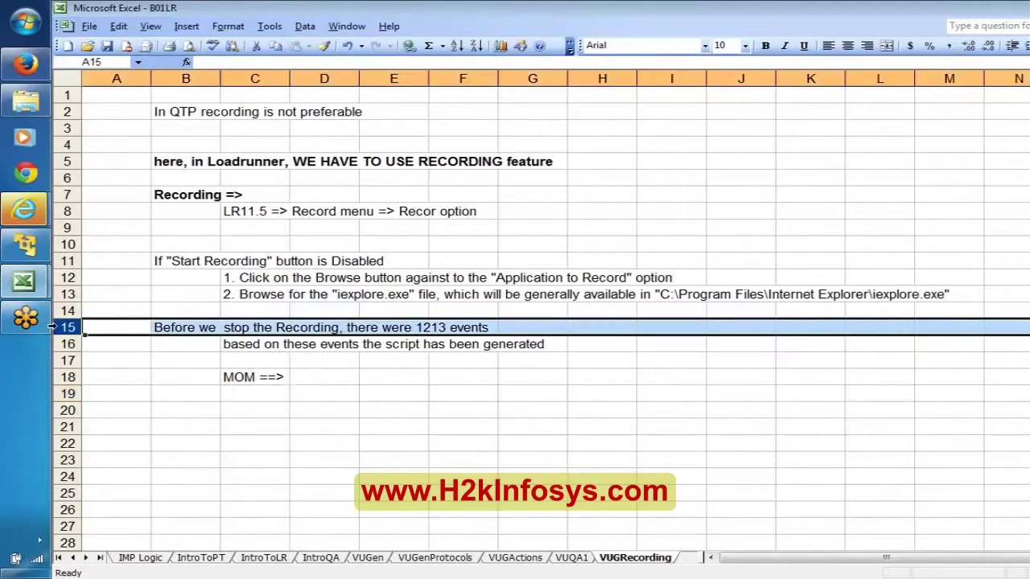
left_click(60, 344)
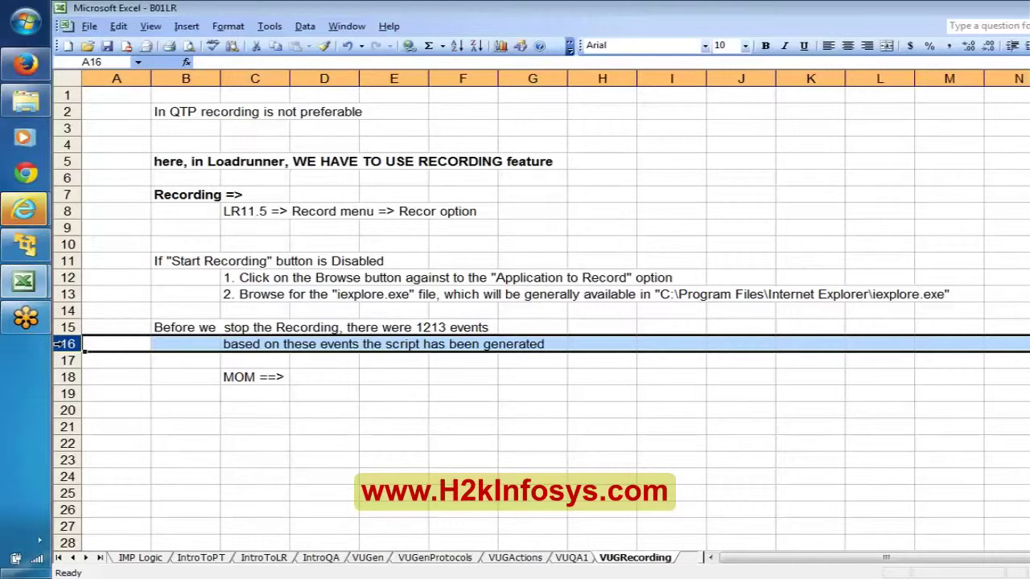
left_click(50, 162)
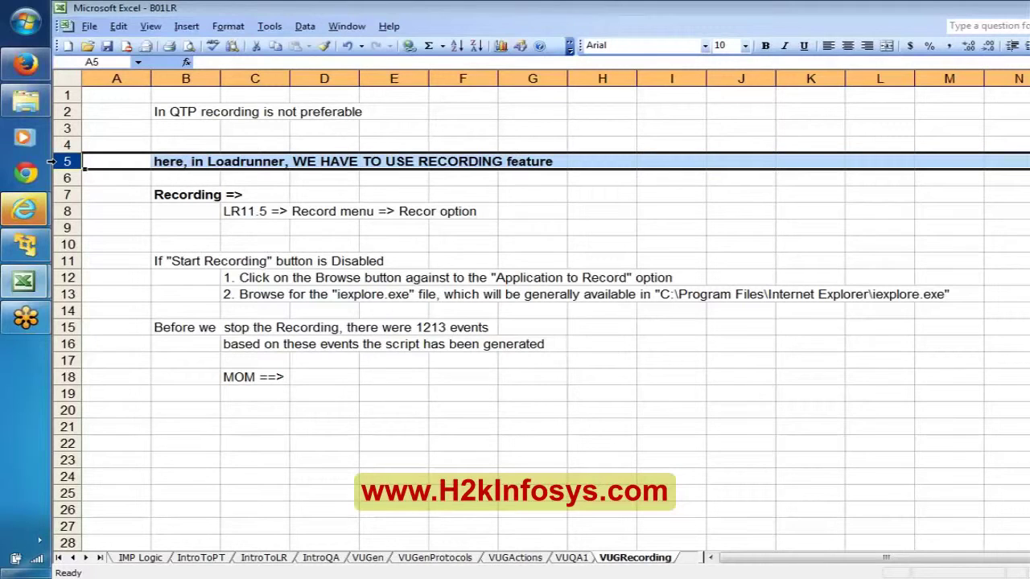
left_click(67, 328)
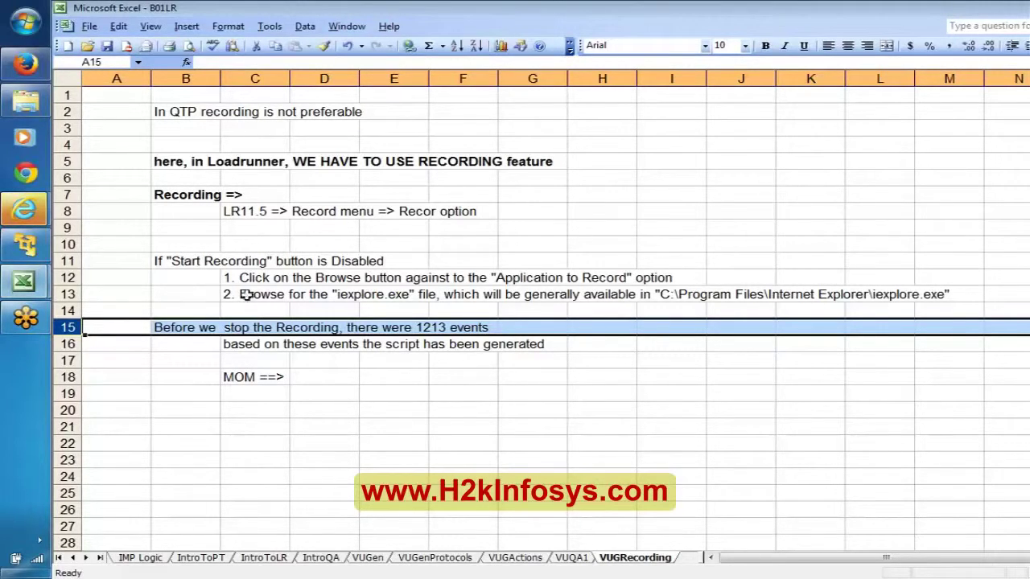
Step: Switch to Firefox and close the Amazon home page tab to view the Camera search results page
left_click(48, 242)
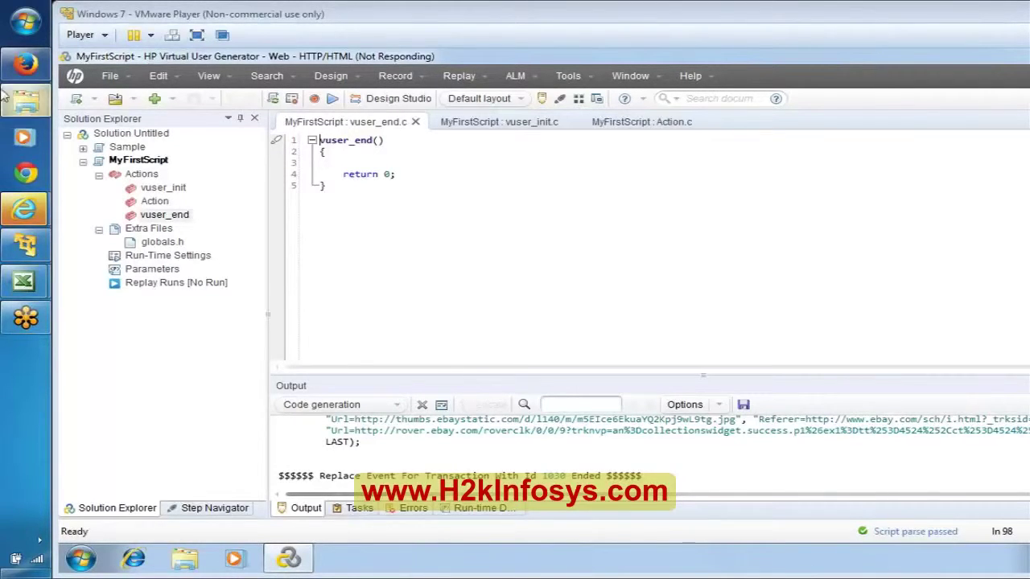
left_click(8, 64)
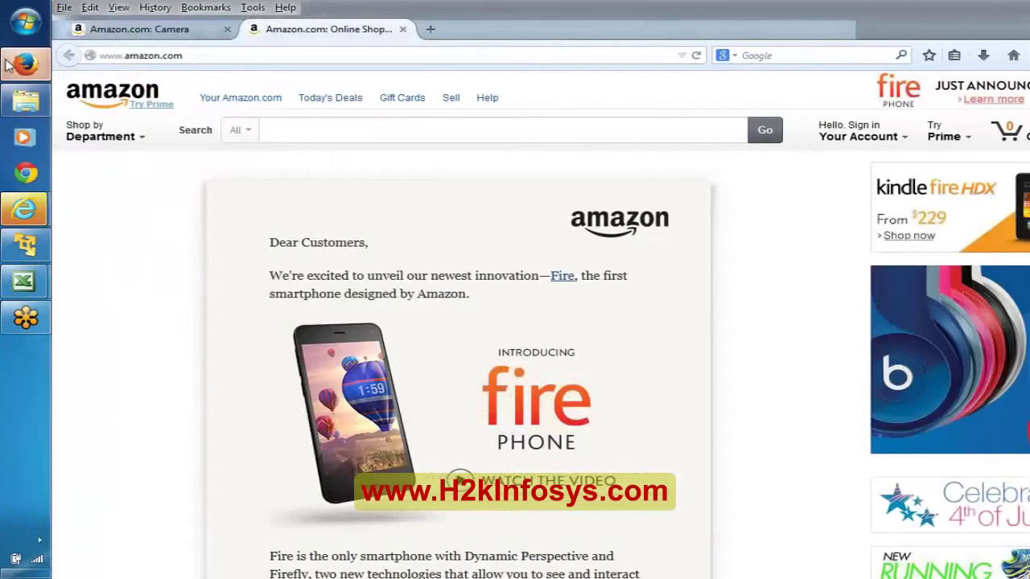
left_click(403, 29)
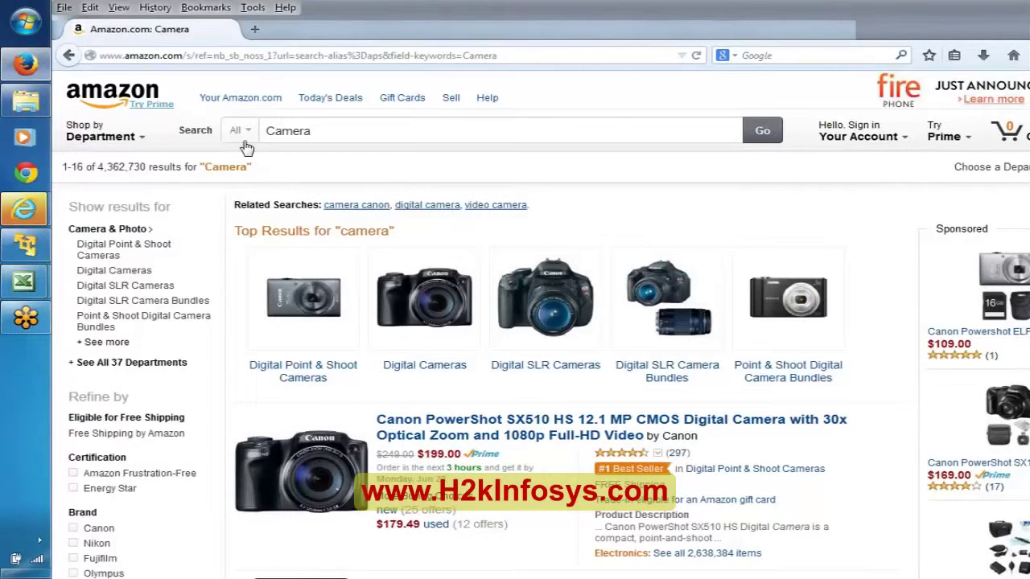
Step: Check Virtual User Generator again and switch to the LRSyllabus workbook to view the Recording topics
left_click(24, 245)
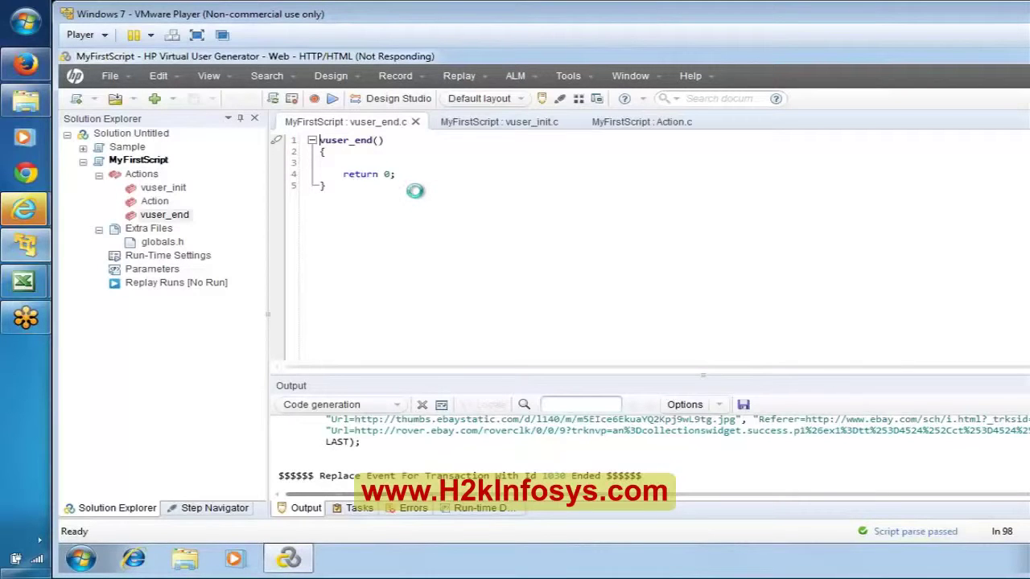
mouse_move(24, 280)
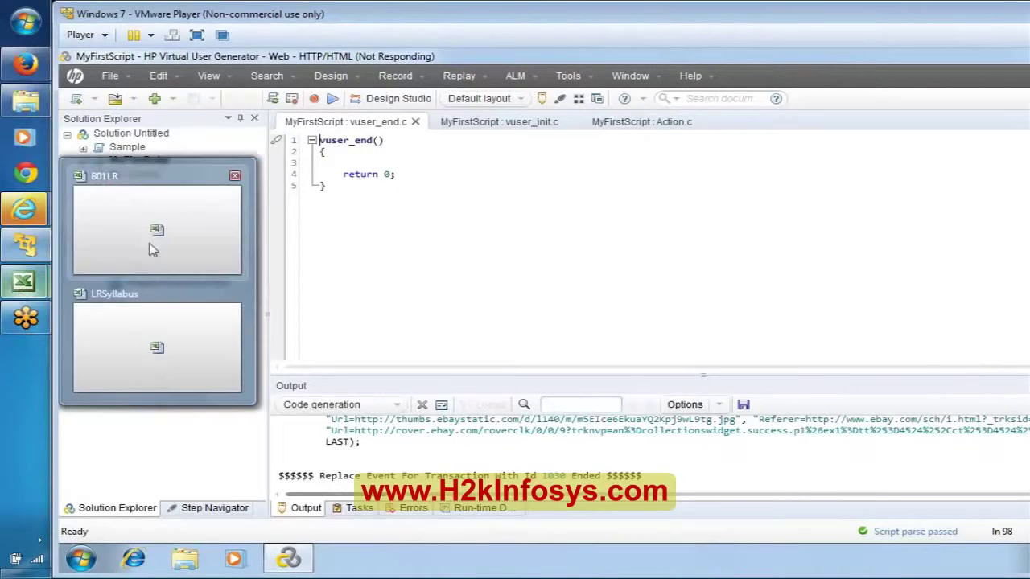
left_click(172, 338)
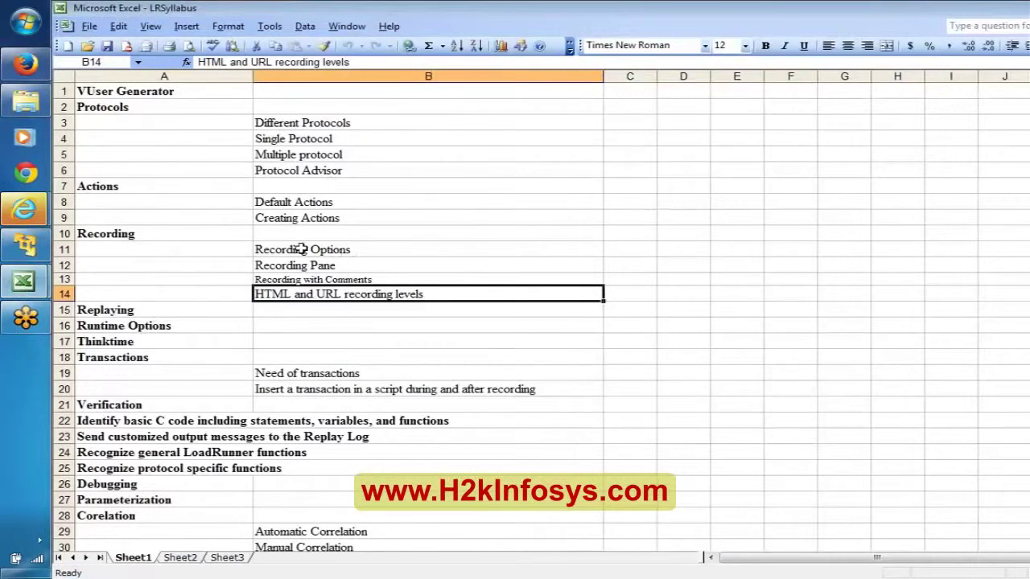
Step: Highlight the Recording Pane topic in LRSyllabus and switch back to the B01LR workbook
key("Up")
key("Up")
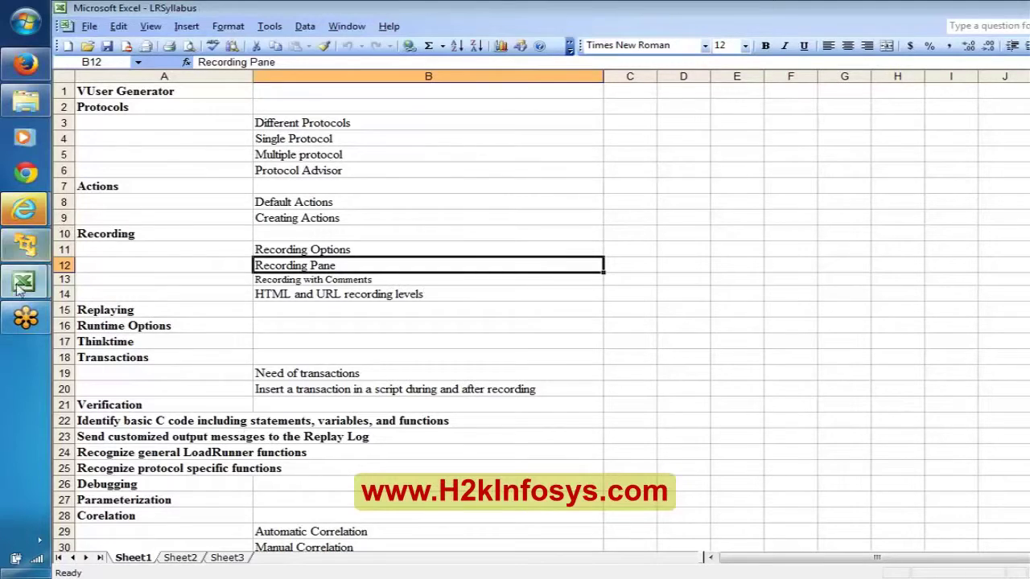
mouse_move(23, 281)
left_click(181, 227)
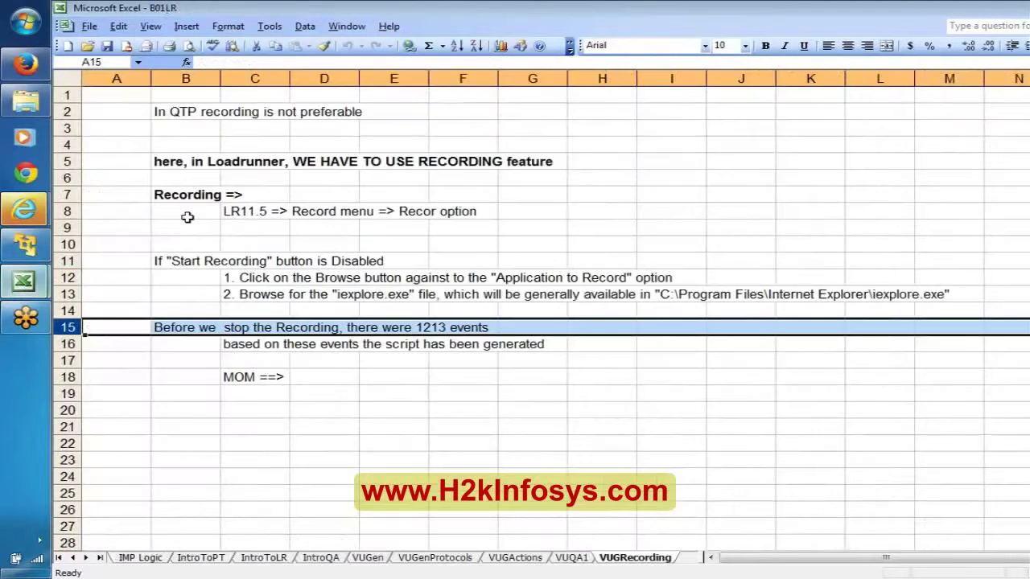
Step: Enter the heading "Recording pane" in B20 of the VUGRecording sheet and make it bold
left_click(184, 411)
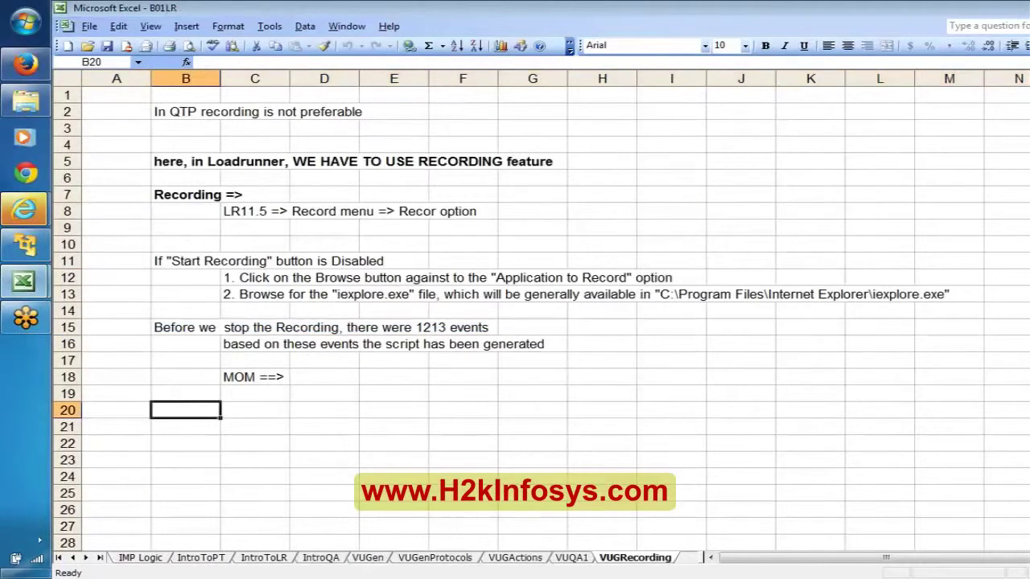
type("Recordi")
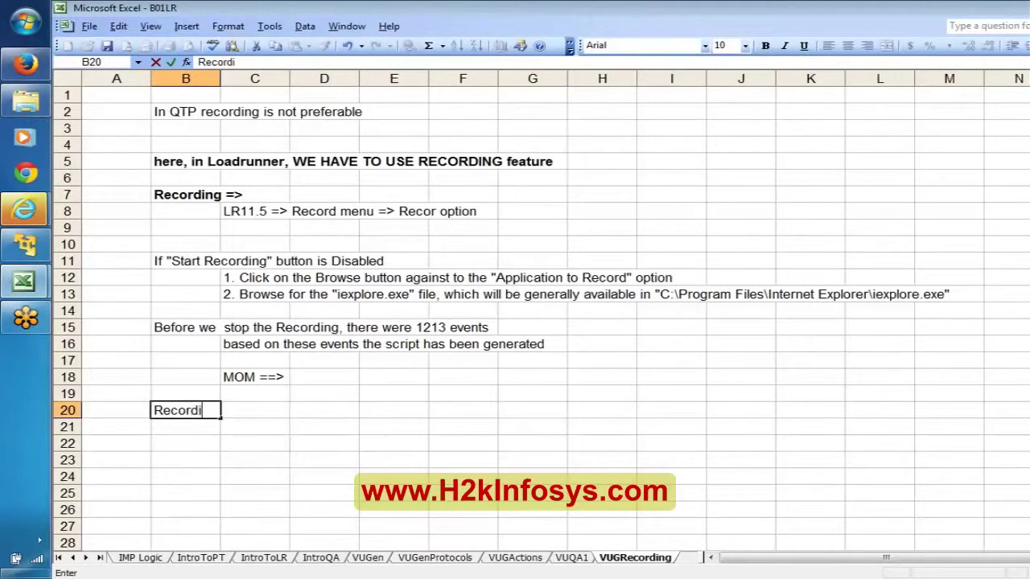
type("ng pane")
left_click(185, 411)
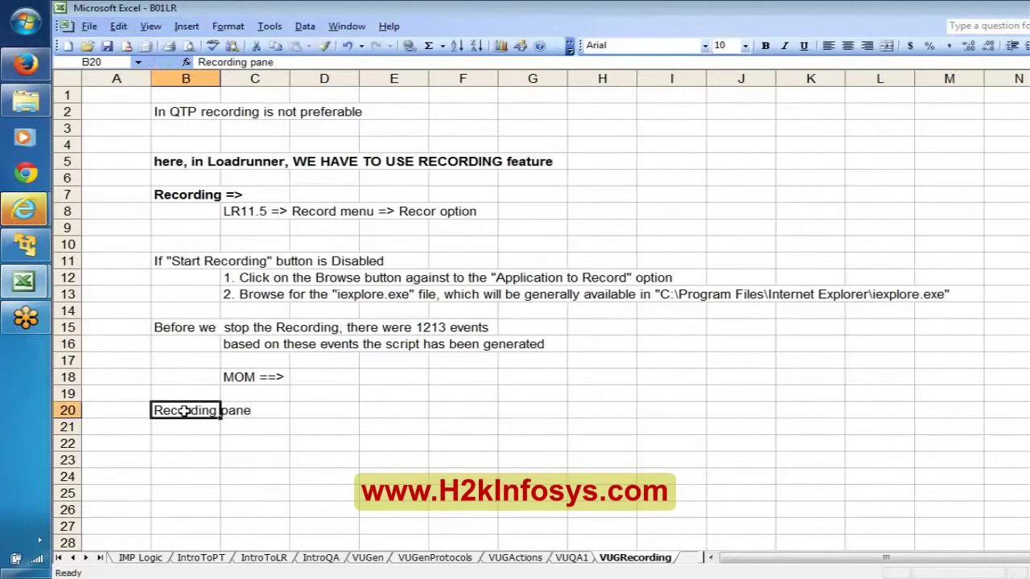
key("ctrl+b")
Step: List "Stop" in C21 and "Pause" in C22 under the Recording pane heading
key("Return")
key("Right")
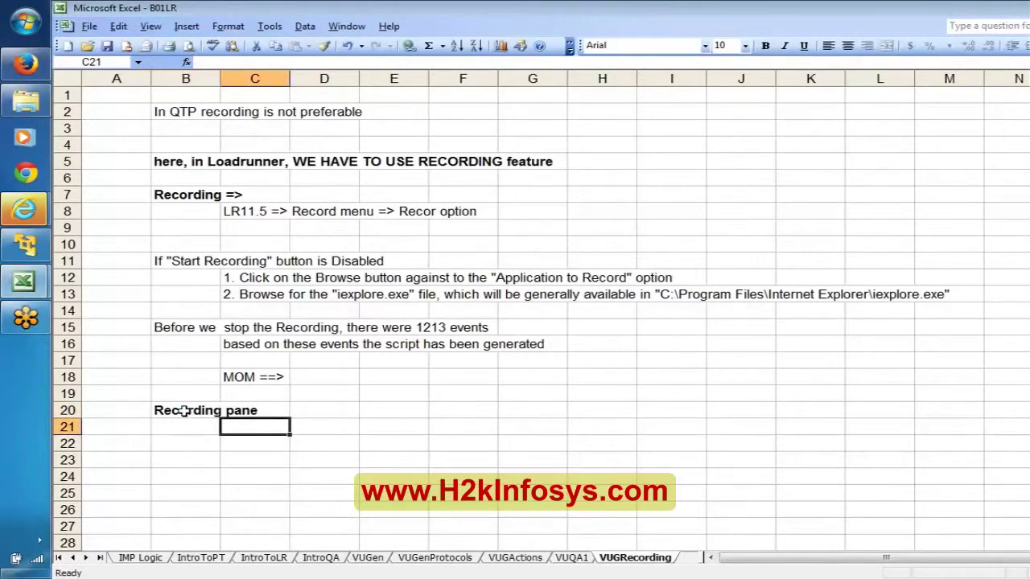
type("Stop")
key("Return")
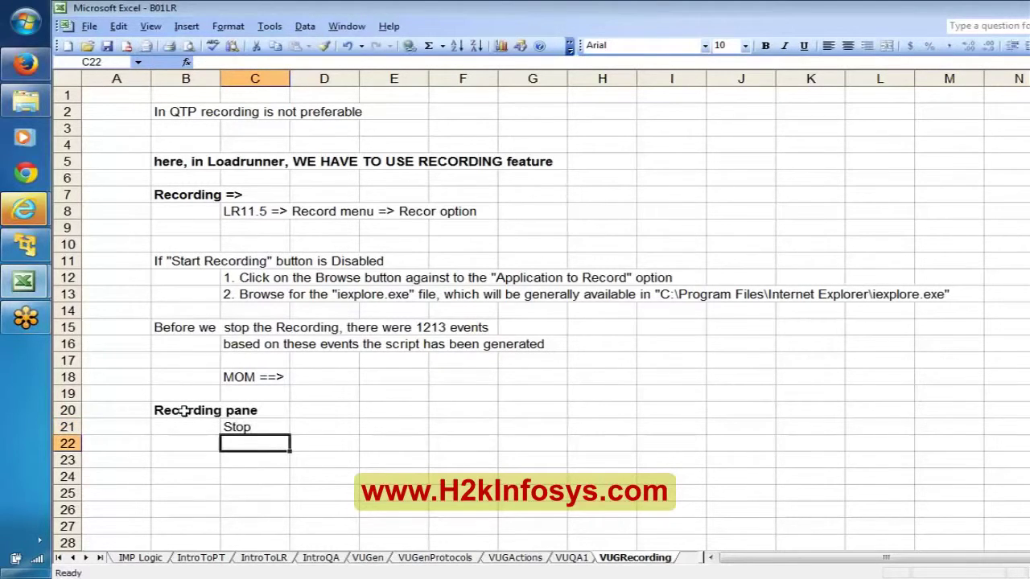
type("Pau")
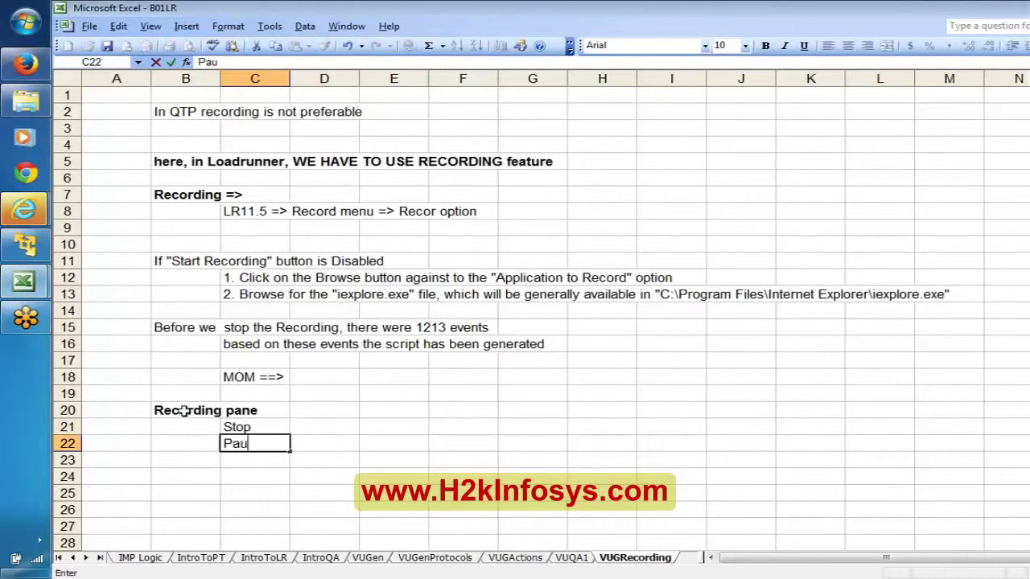
type("se")
key("Return")
Step: Add "Change the Action" in C23 as the item below Pause
key("Return")
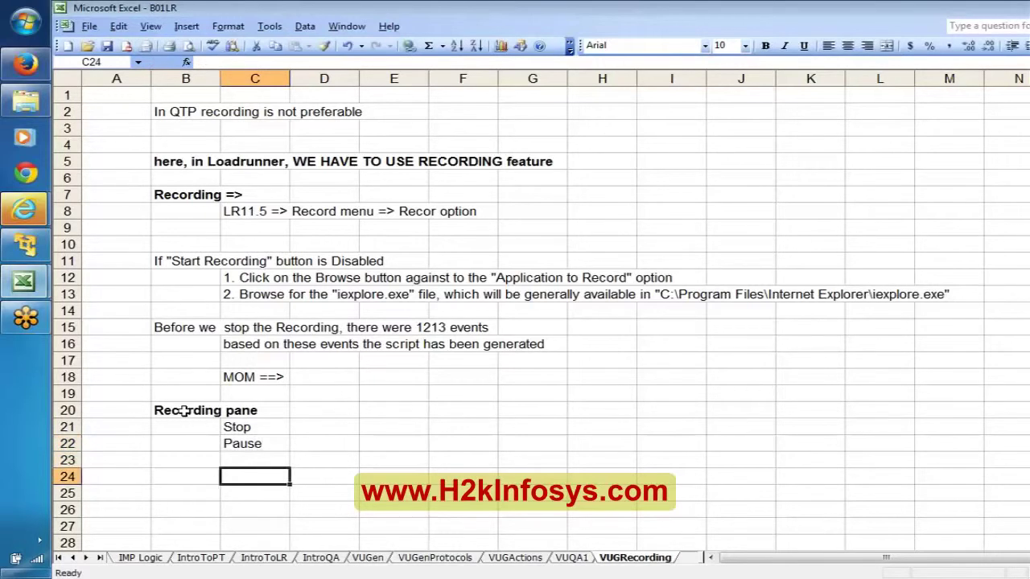
key("Return")
key("Return")
key("Return")
key("Return")
key("Return")
key("Return")
key("Return")
key("Return")
key("Return")
key("Return")
key("Return")
key("Return")
key("Return")
key("Return")
key("Return")
key("Return")
key("Return")
key("Return")
key("Return")
key("Return")
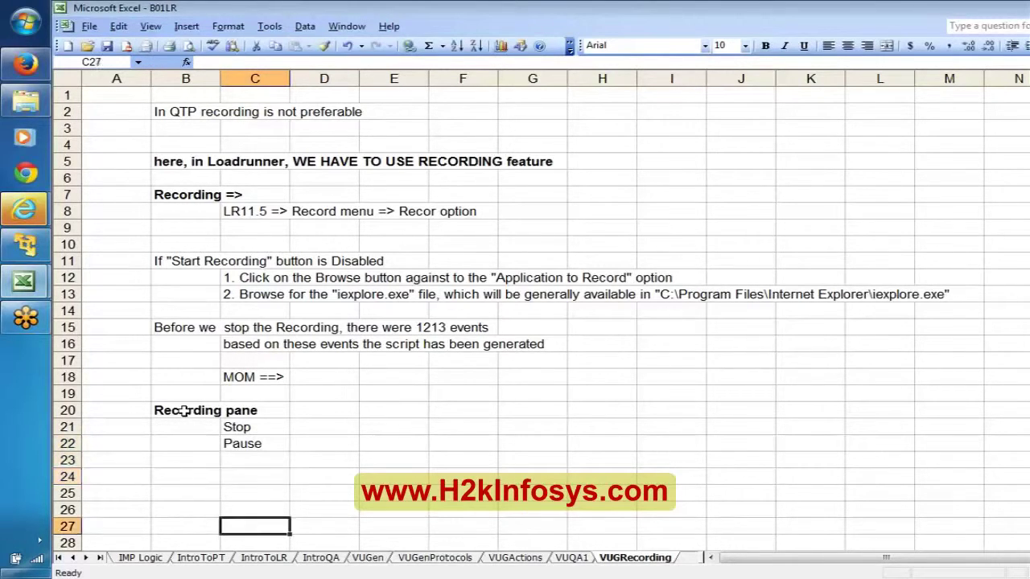
key("Return")
key("Return")
key("Return")
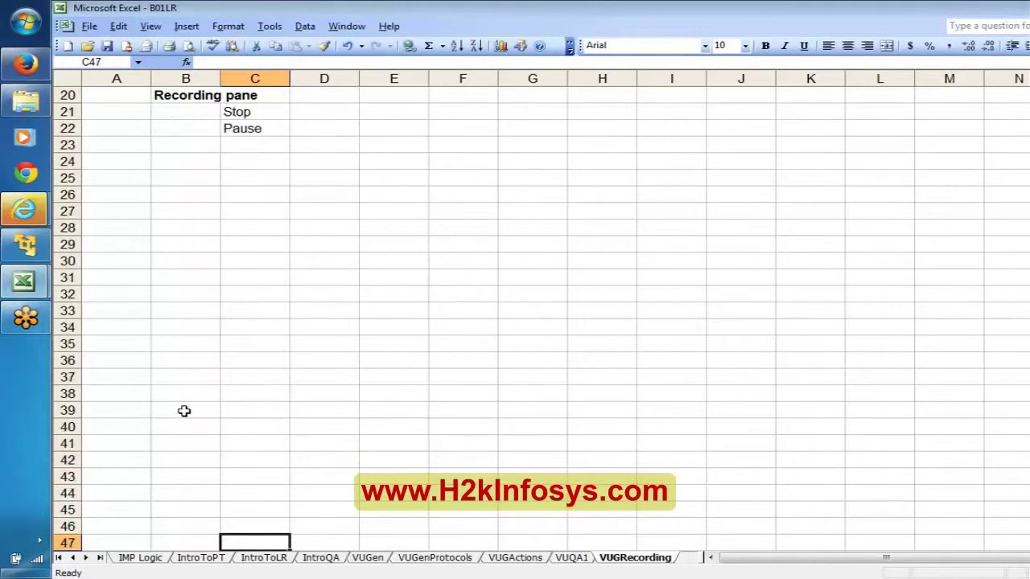
left_click(240, 149)
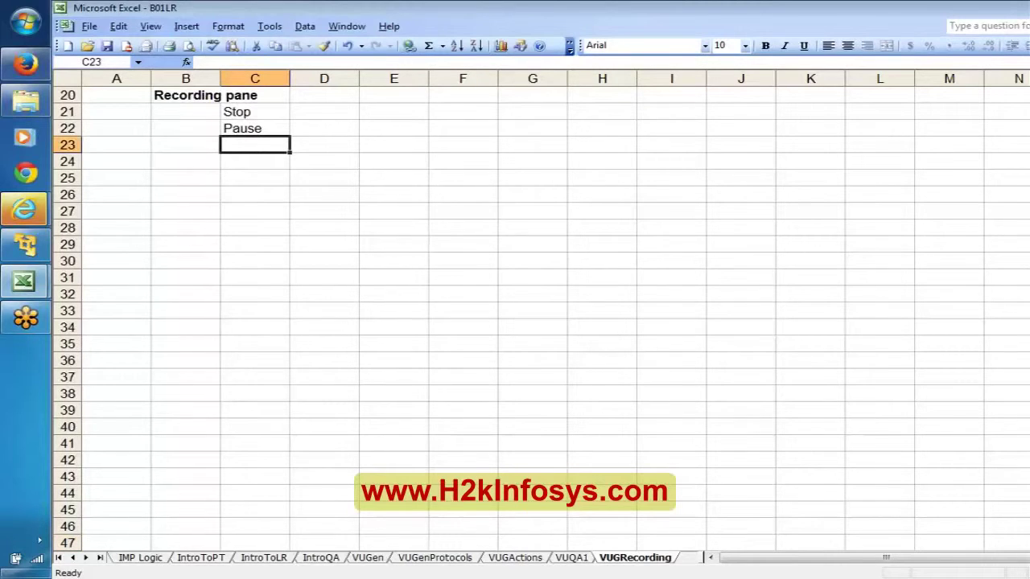
type("Change th")
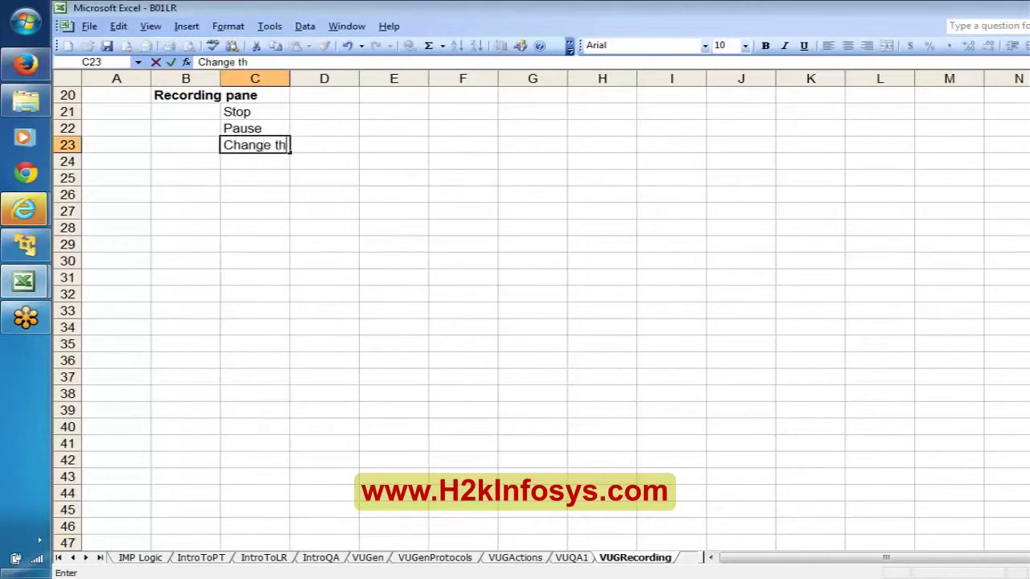
type("e Action")
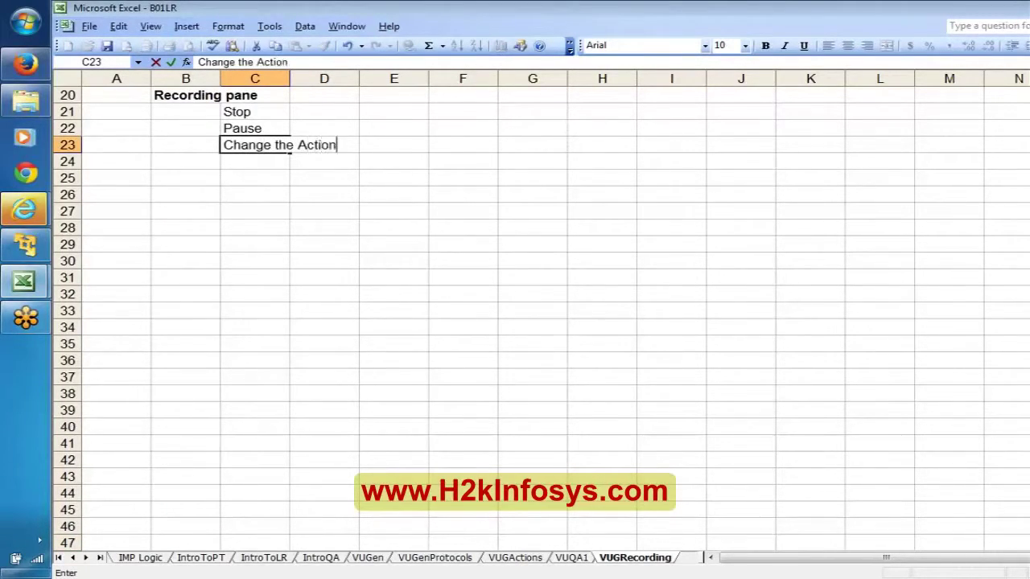
key("Return")
Step: Add "Create a New Action" in C24 of the Recording pane list
type("C")
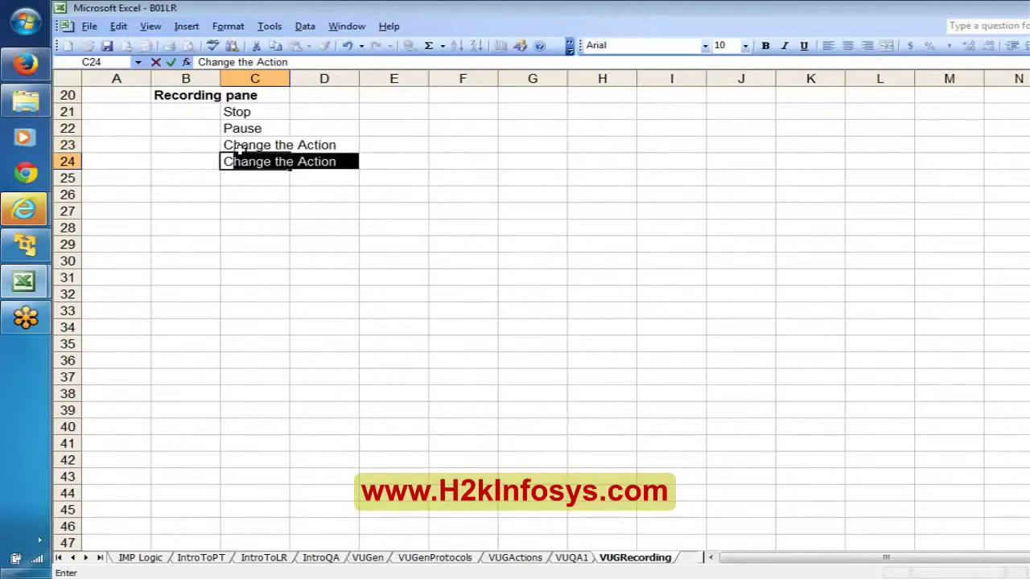
type("rea")
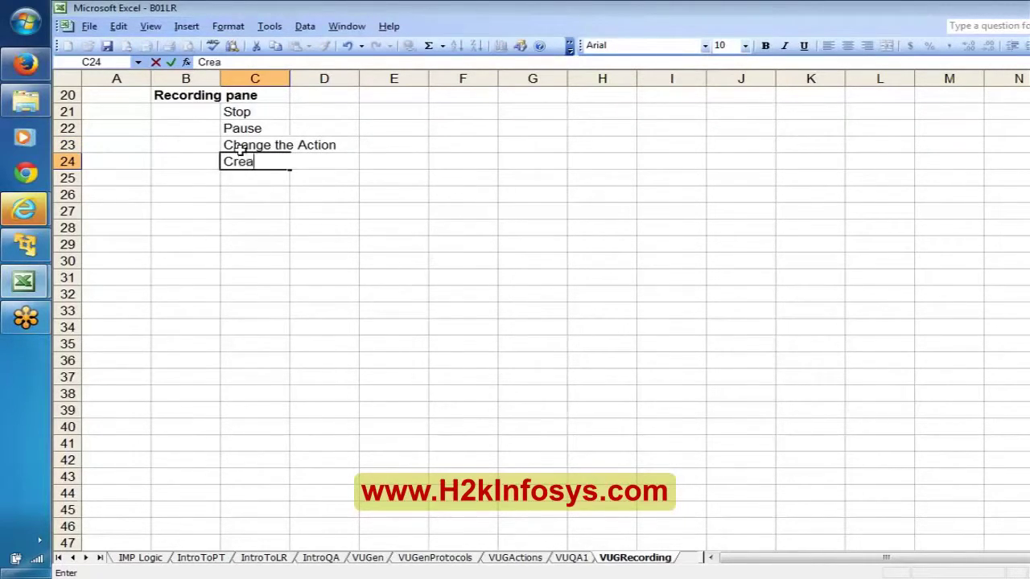
type("te a New ")
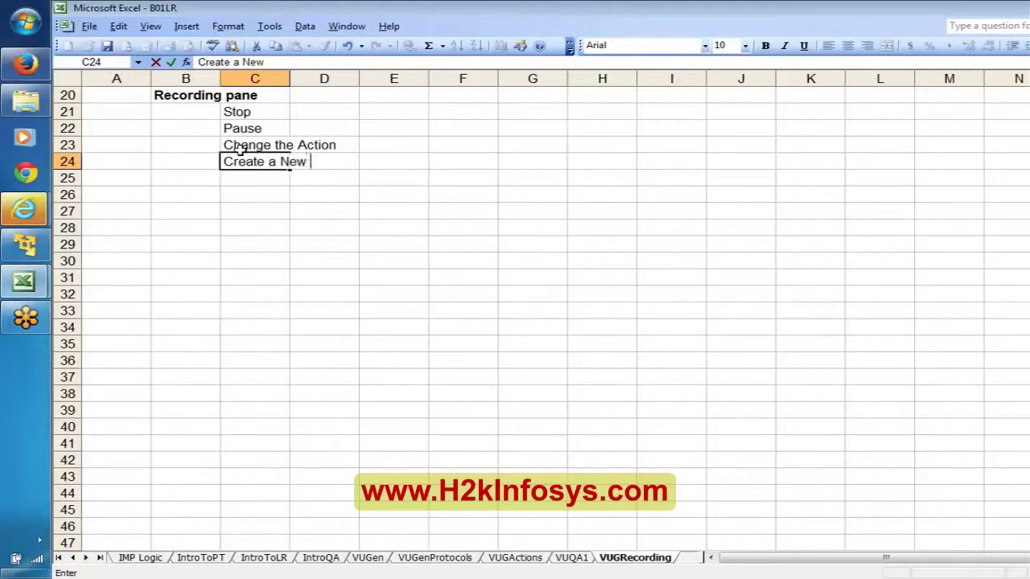
type("Action")
key("Return")
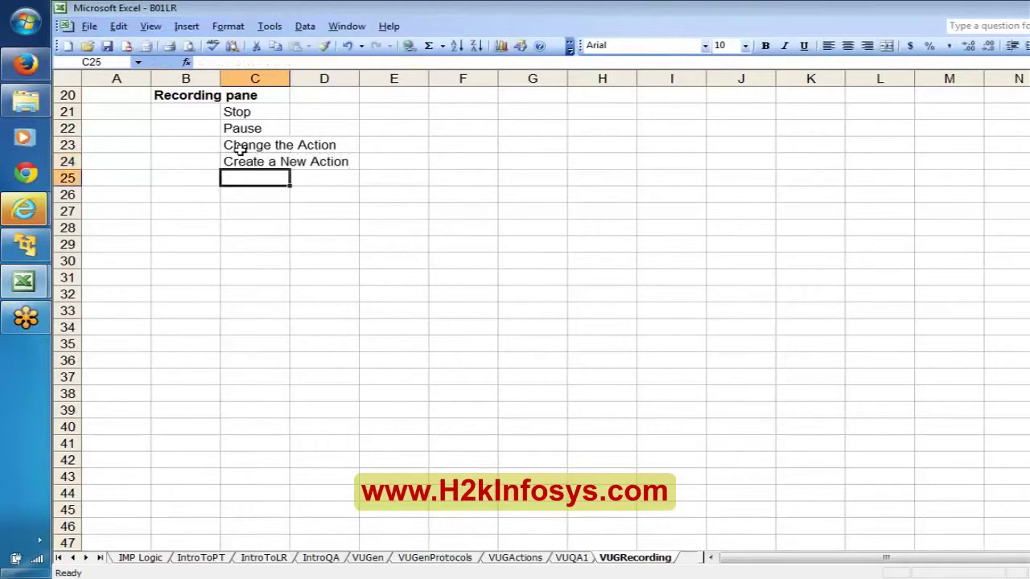
key("Up")
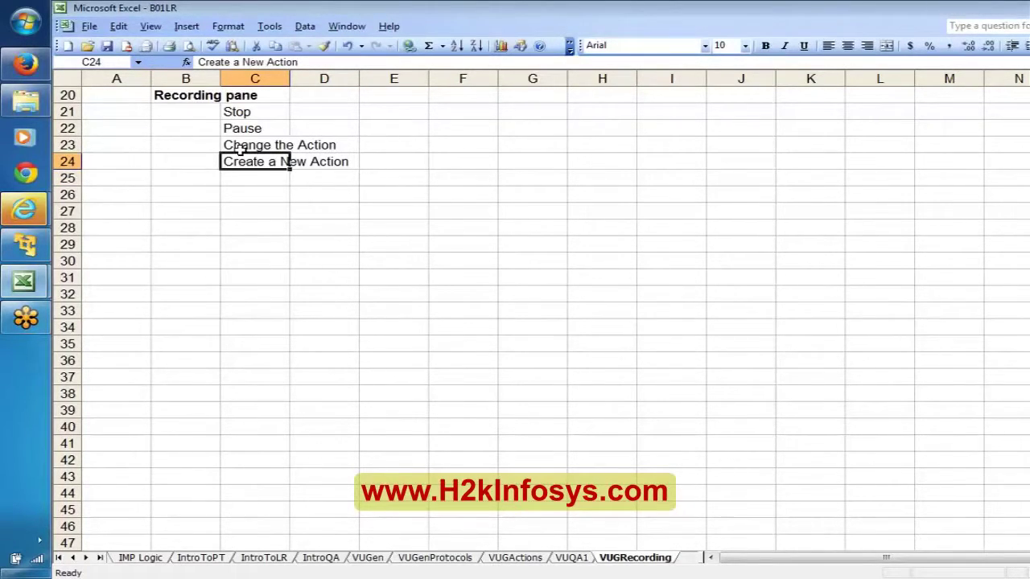
Step: Add "Start transaction" in C25 and "Stop transaction" in C26 of the Recording pane list
key("Down")
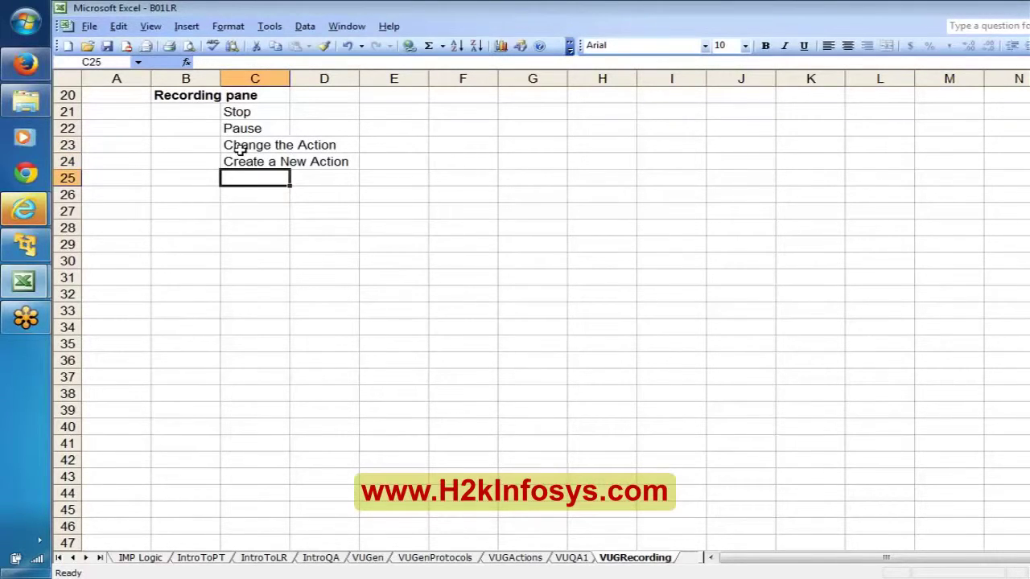
type("Star")
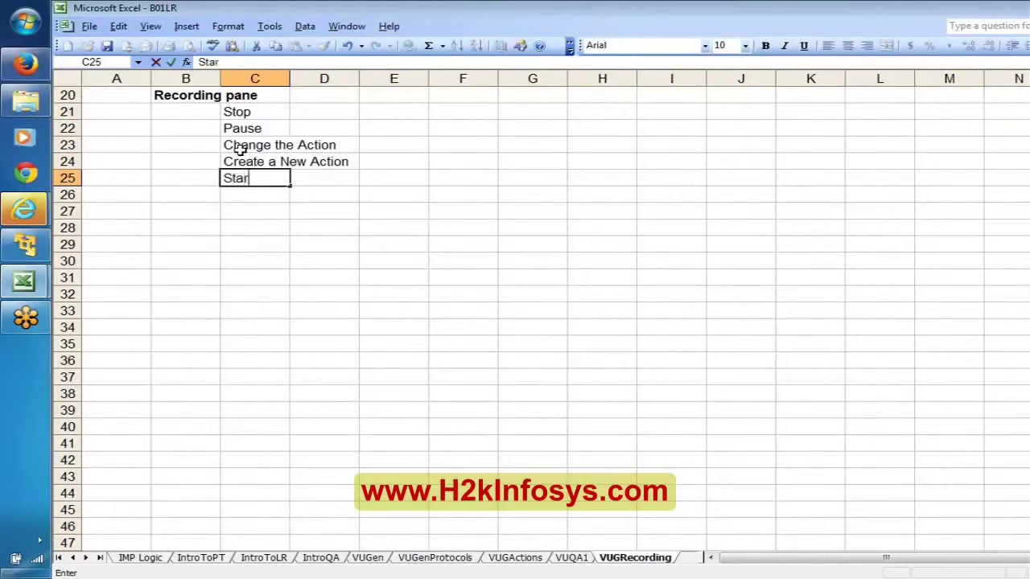
type("t transa")
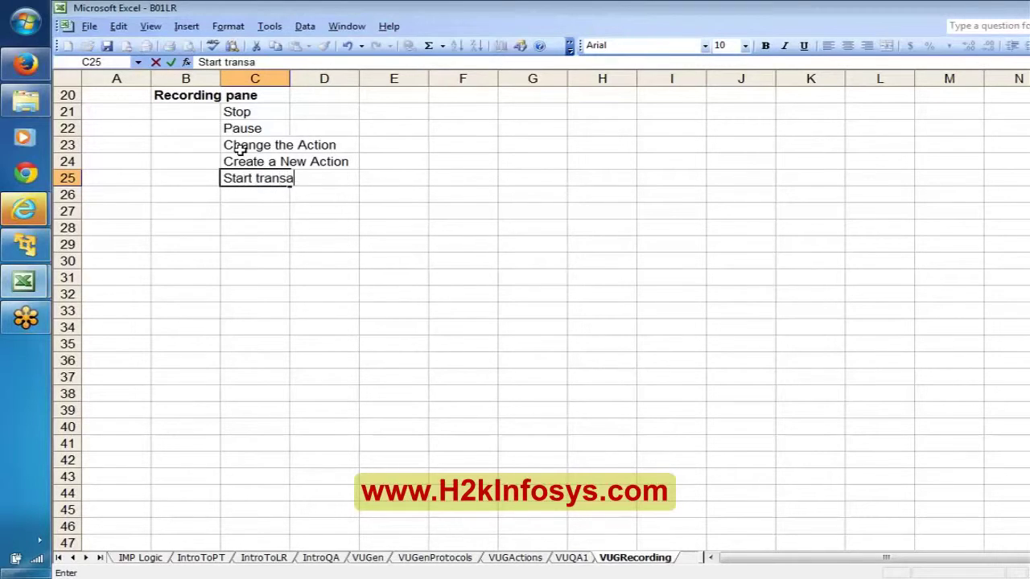
type("ction")
key("Return")
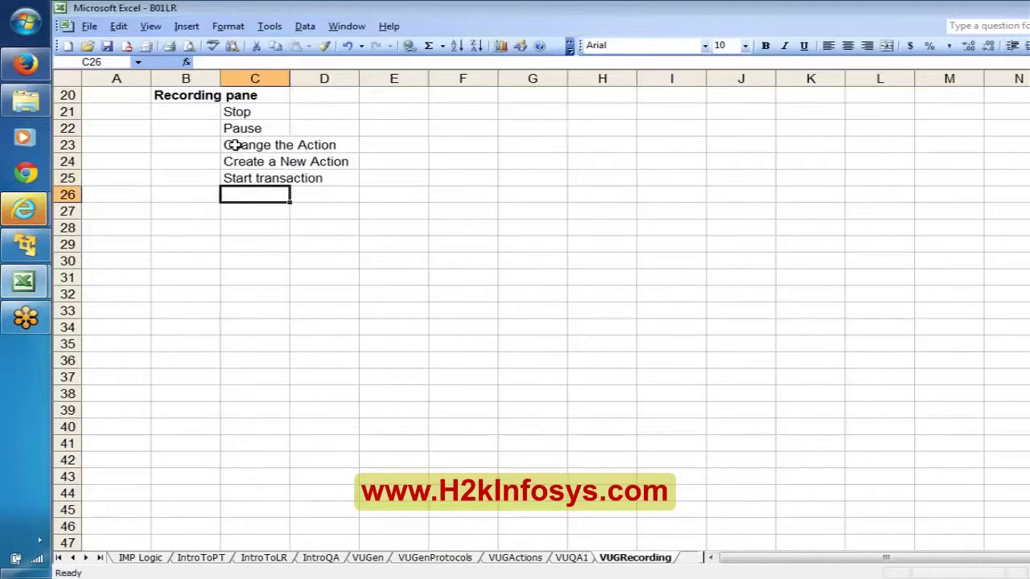
left_click(185, 98)
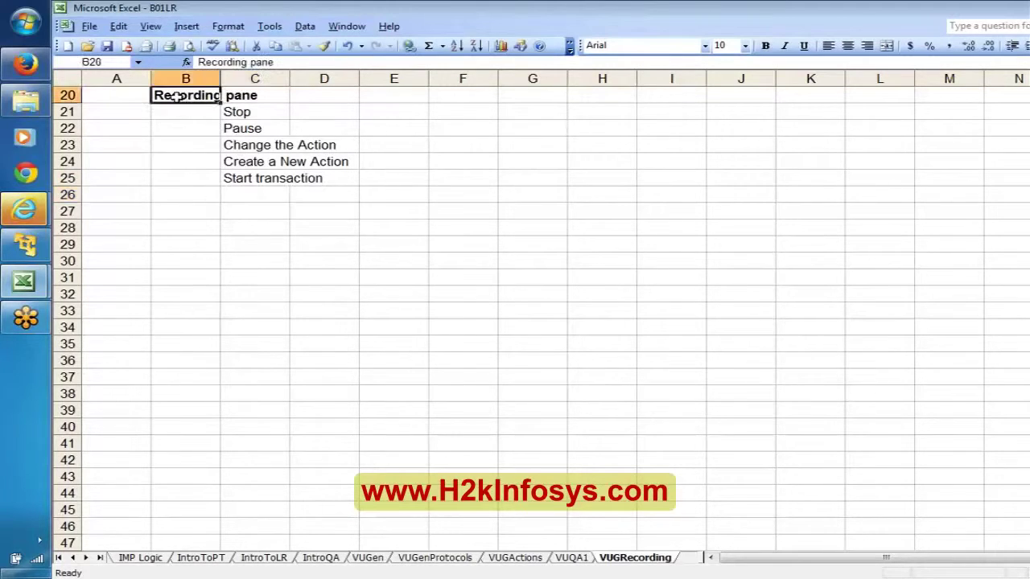
left_click(285, 182)
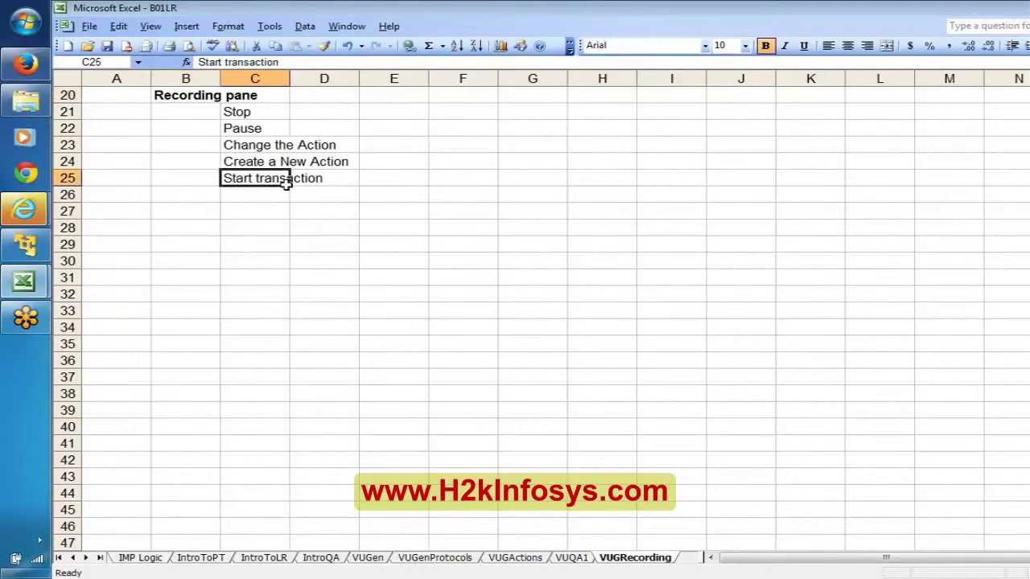
left_click(288, 192)
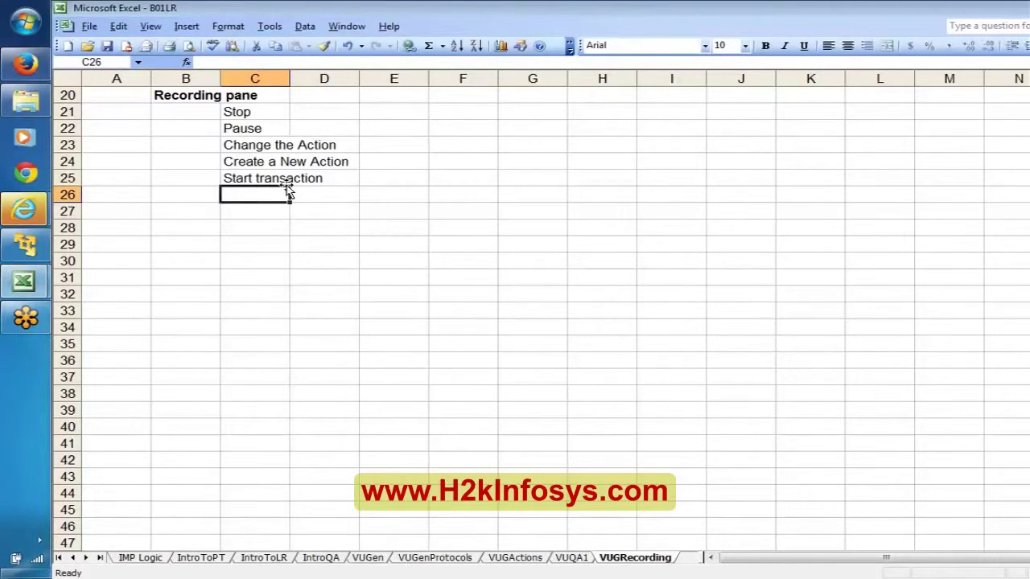
type("Stop")
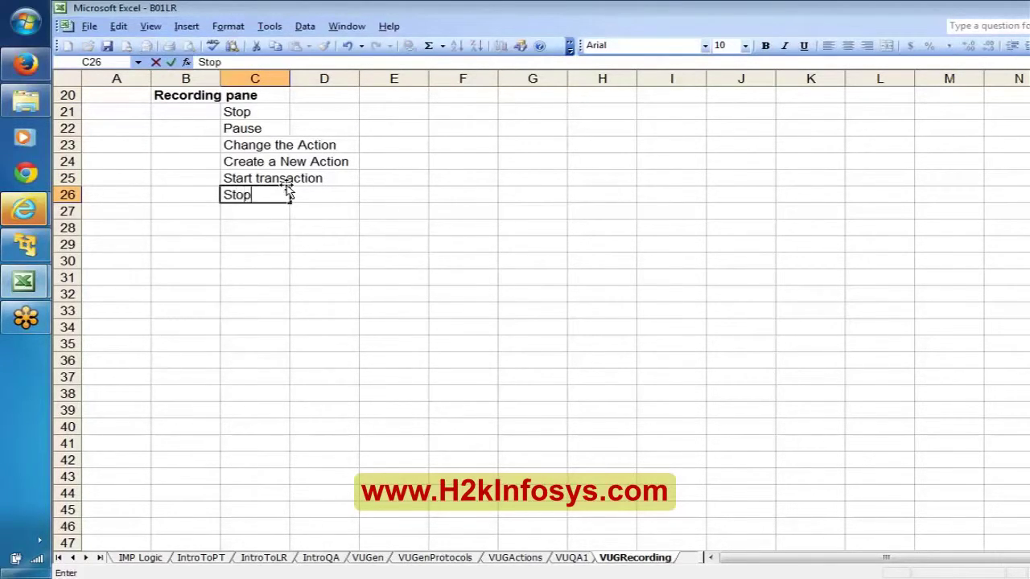
type(" transaction")
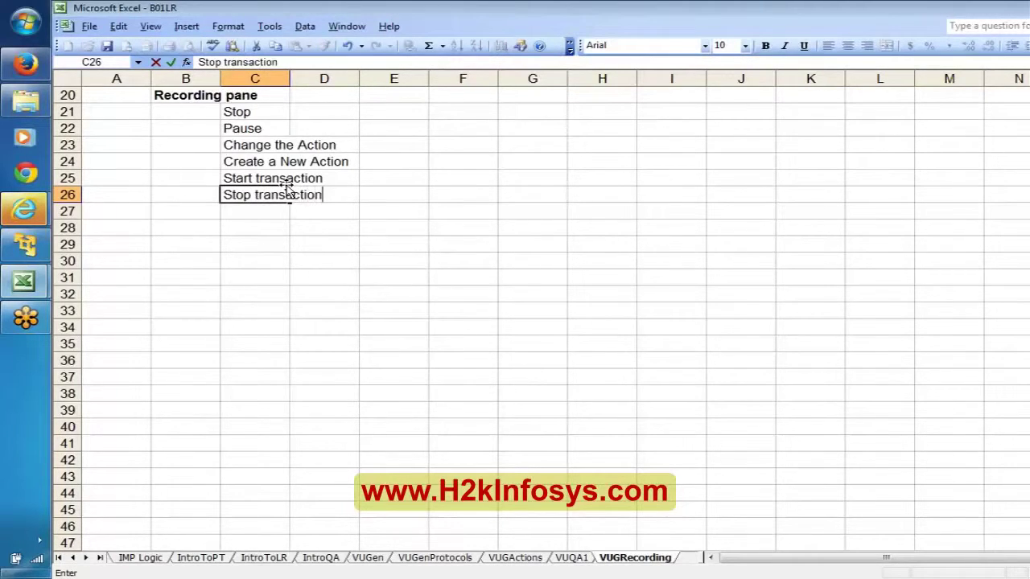
key("Return")
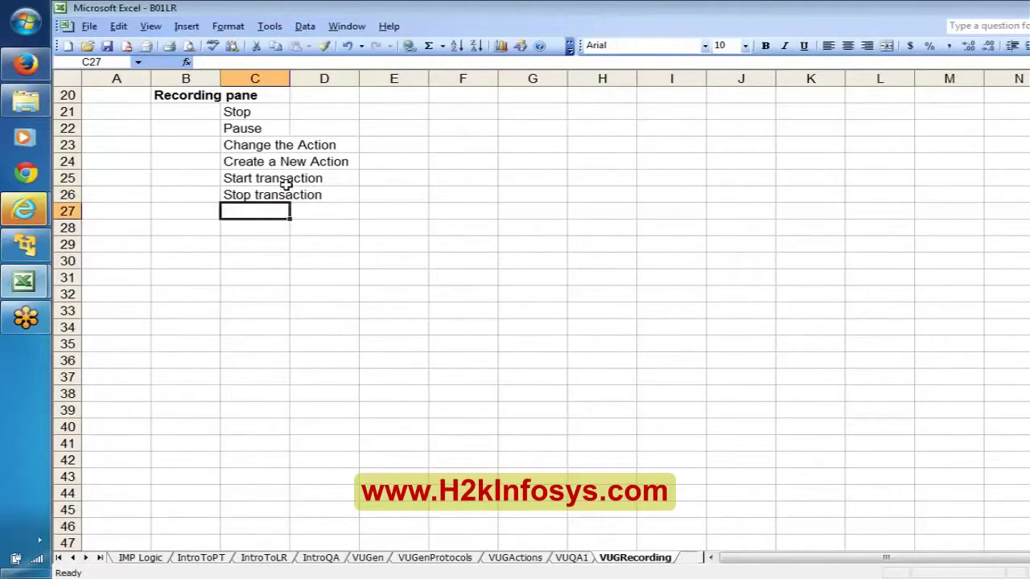
Step: Add "Comments" in C27 and "Checkpoint" in C28 to complete the Recording pane list
type("Comments")
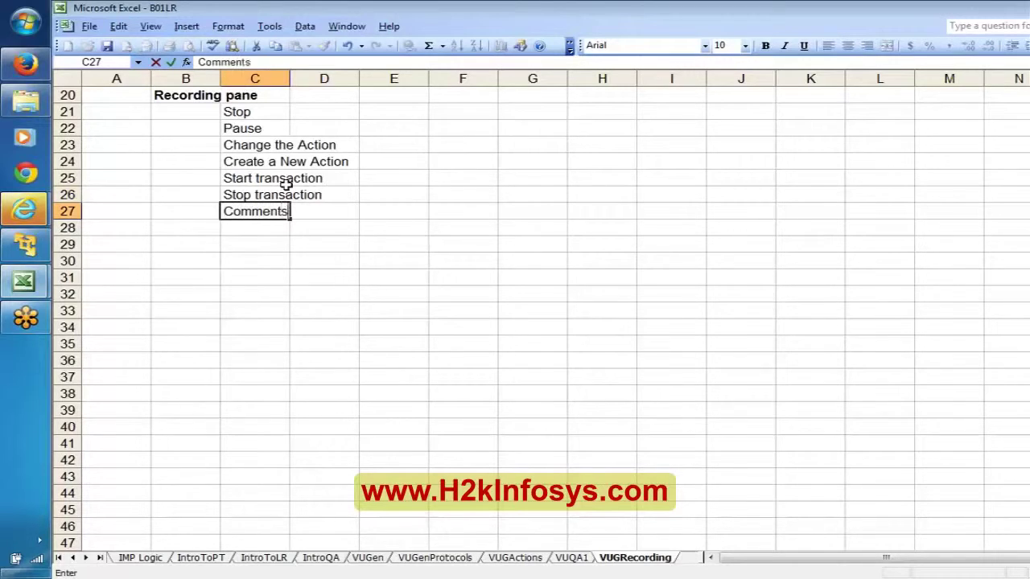
key("Return")
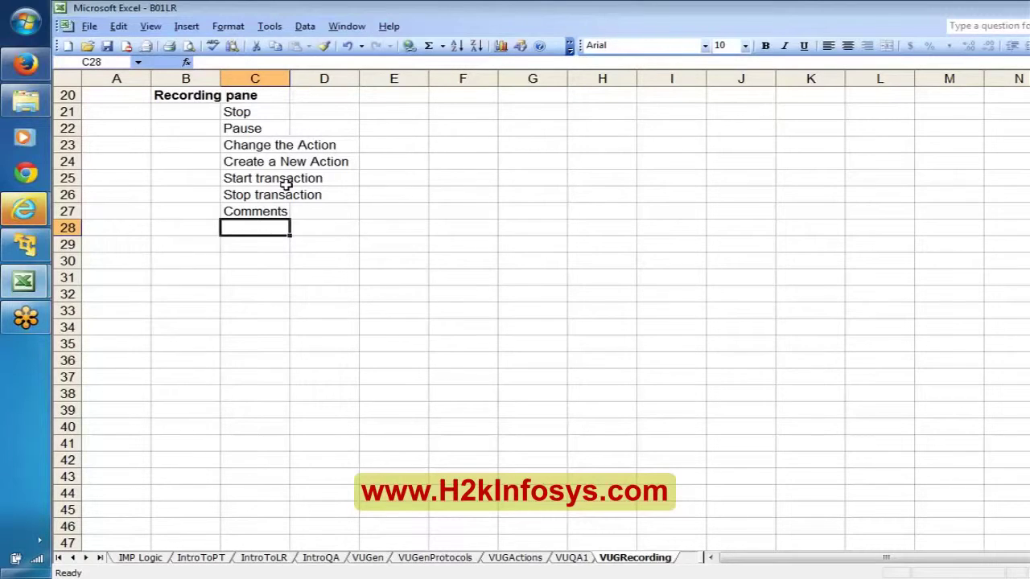
type("Checkpoin")
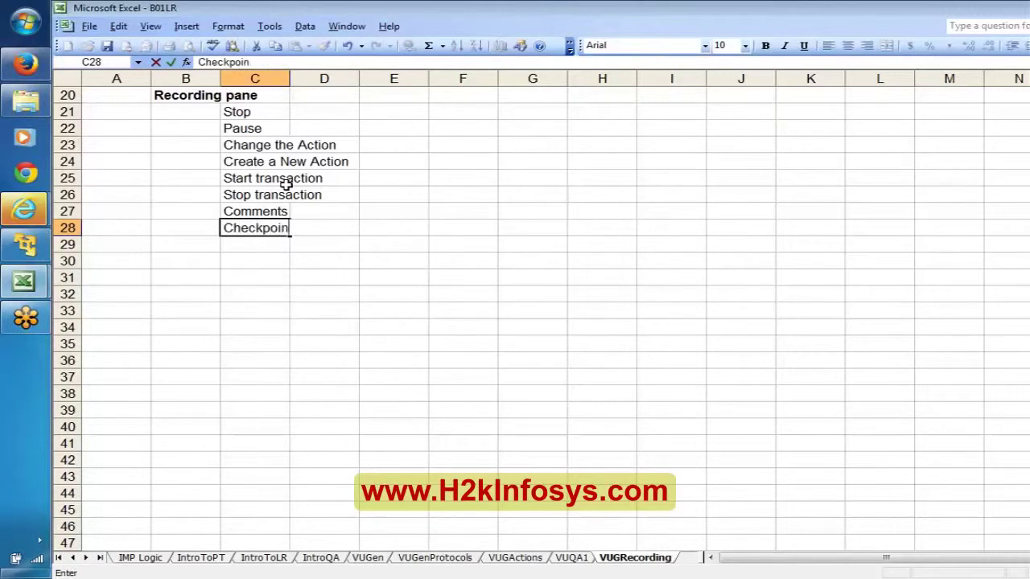
type("t")
key("Return")
Step: Review the Recording pane list by highlighting C21 to C28, and point out the Stop and Pause items
key("Up")
key("ctrl+shift+Up")
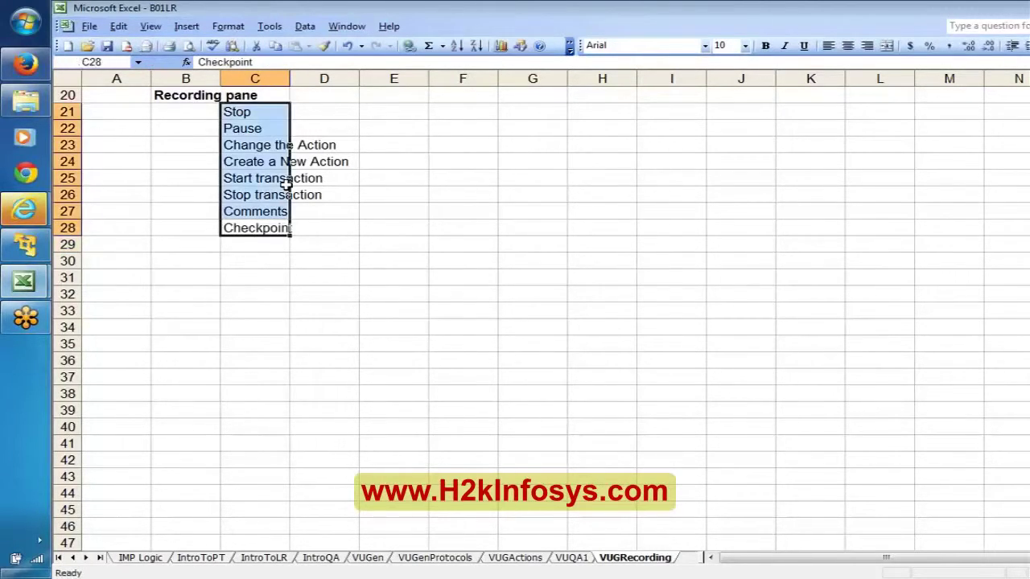
left_click(242, 112)
key("Down")
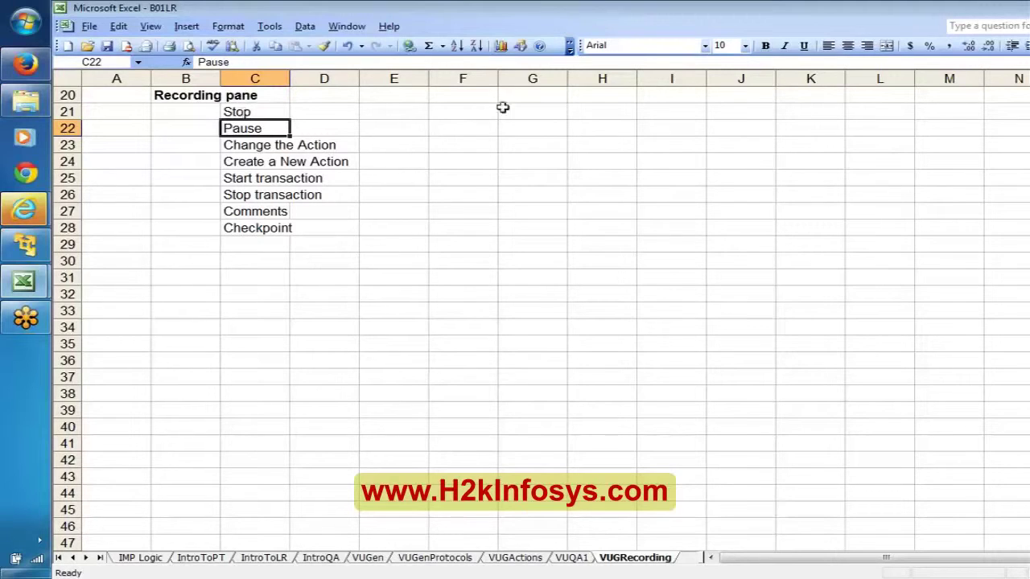
left_click(489, 132)
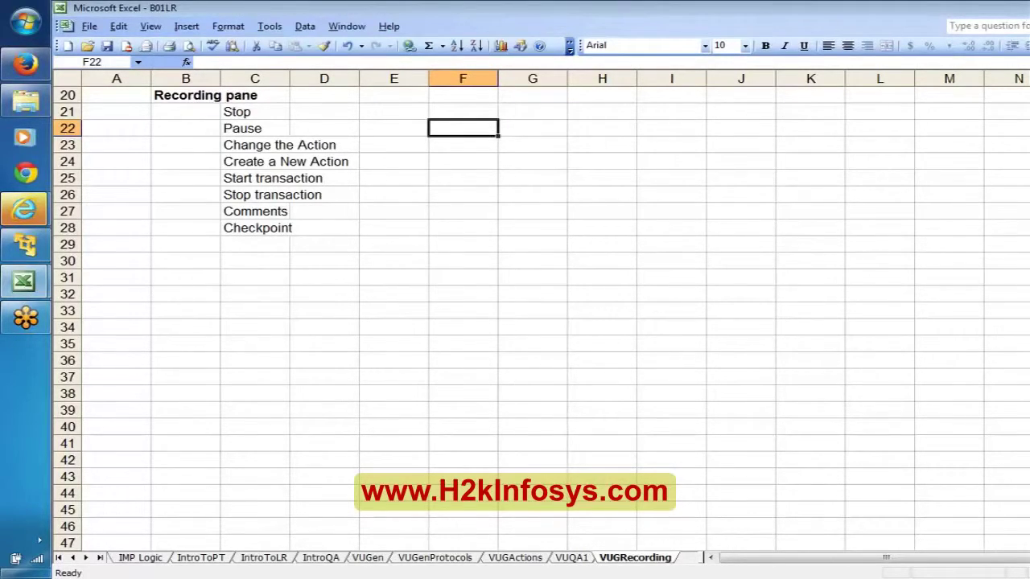
Step: Begin an example action flow beside the Recording pane list with "Login" in F22 and "SearchItem" in F23
type("Login")
key("Return")
type("S")
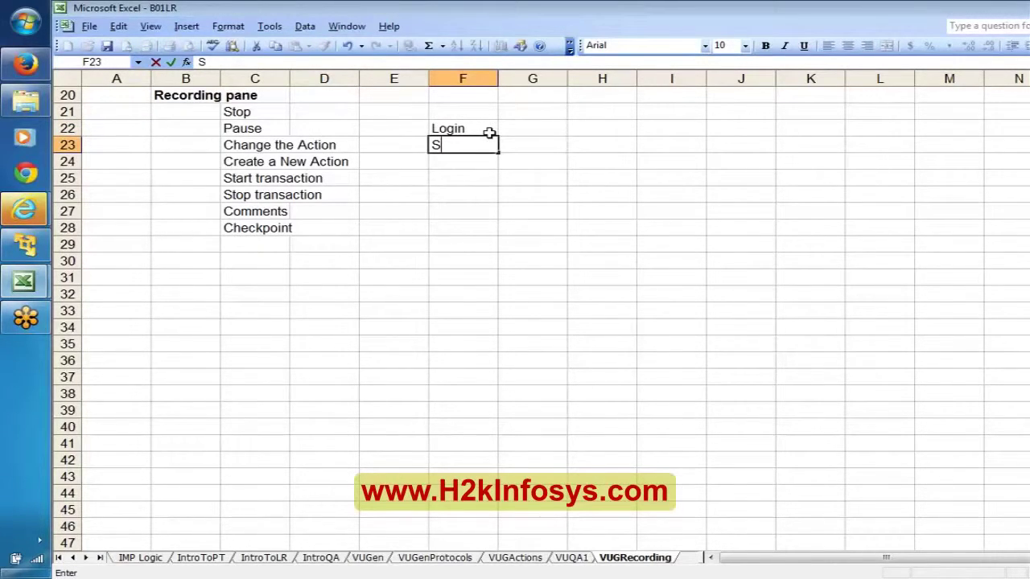
type("earchItem")
key("Return")
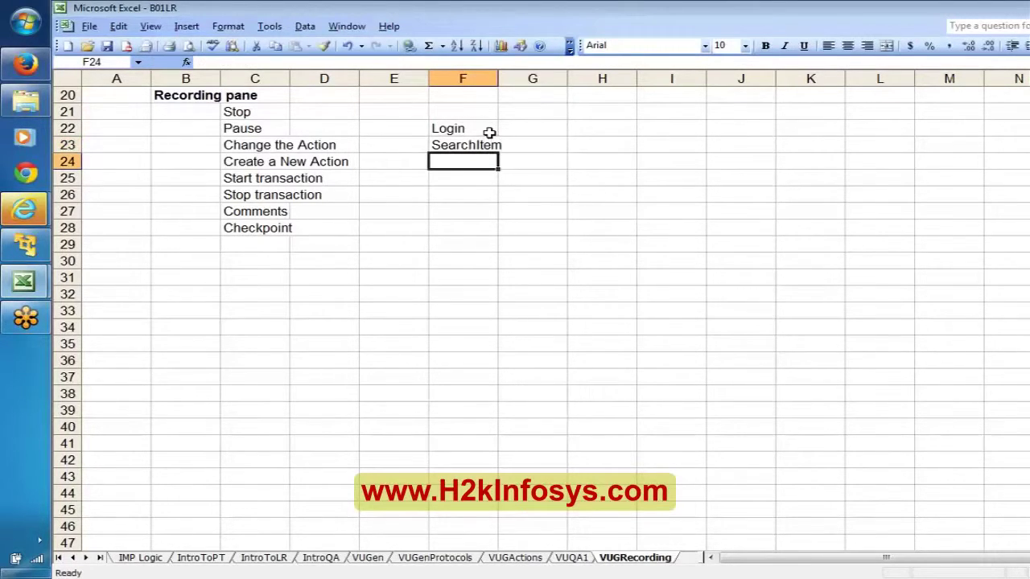
Step: Continue the example flow with "AddToCart" in F24, "Checkout" in F25 and "Logout" in F26
type("Add")
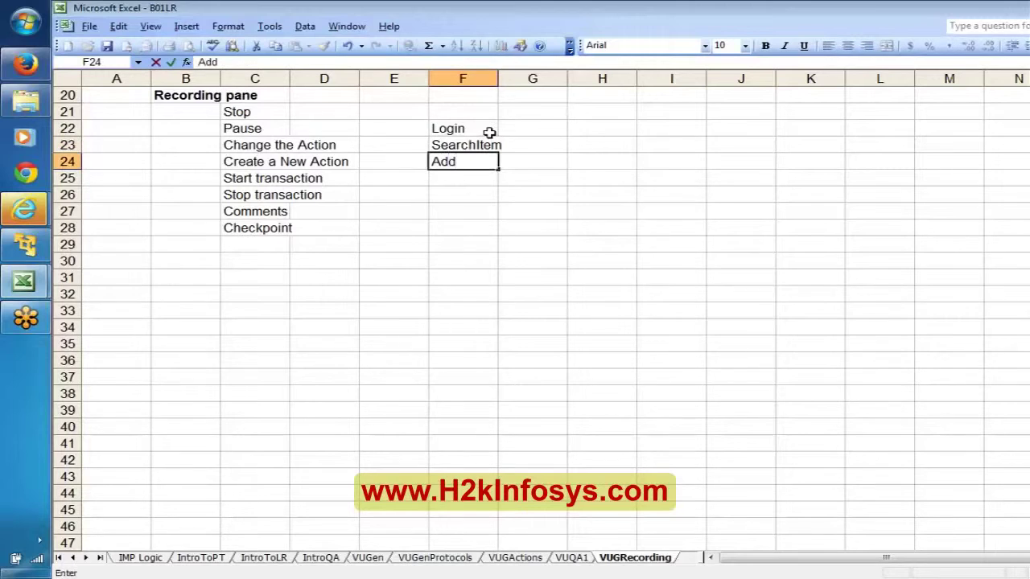
type("ToCart")
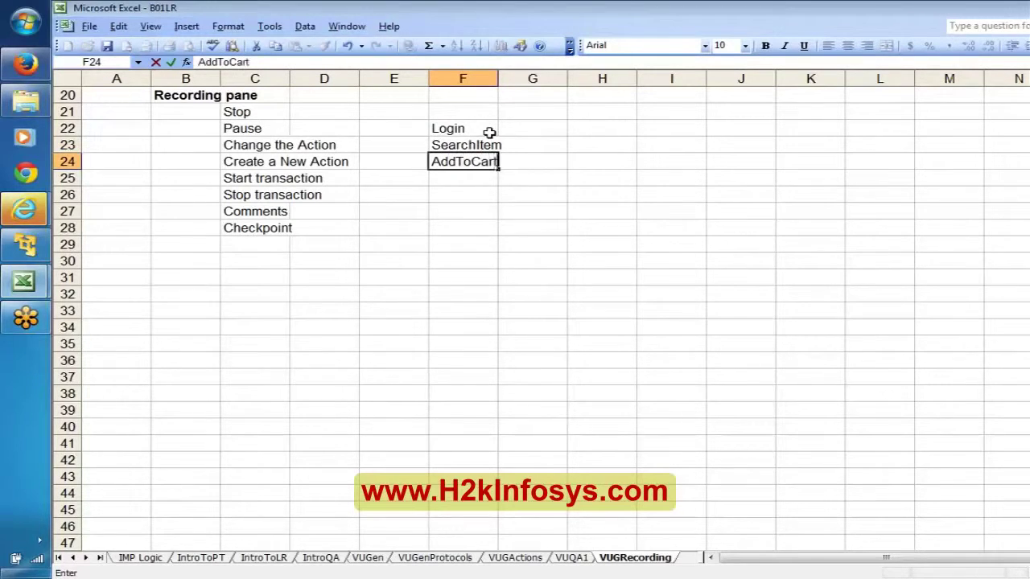
key("Return")
type("Checkout")
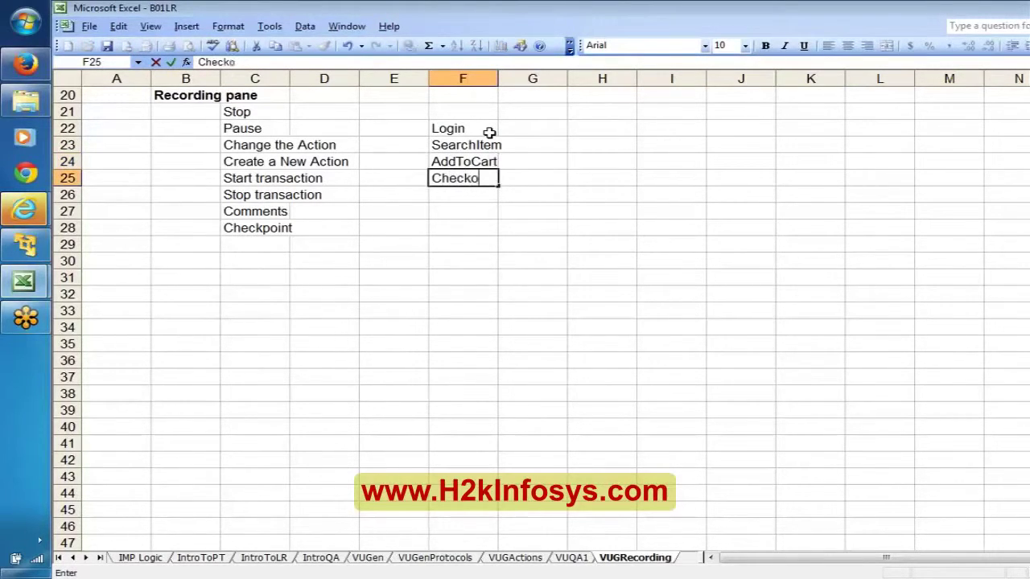
key("Return")
type("Logout")
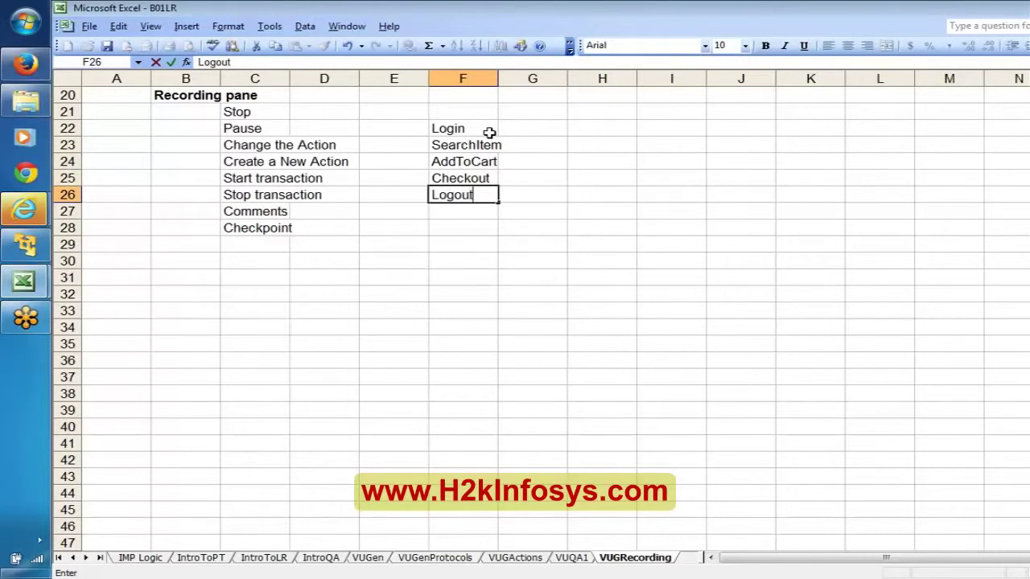
key("ctrl+Return")
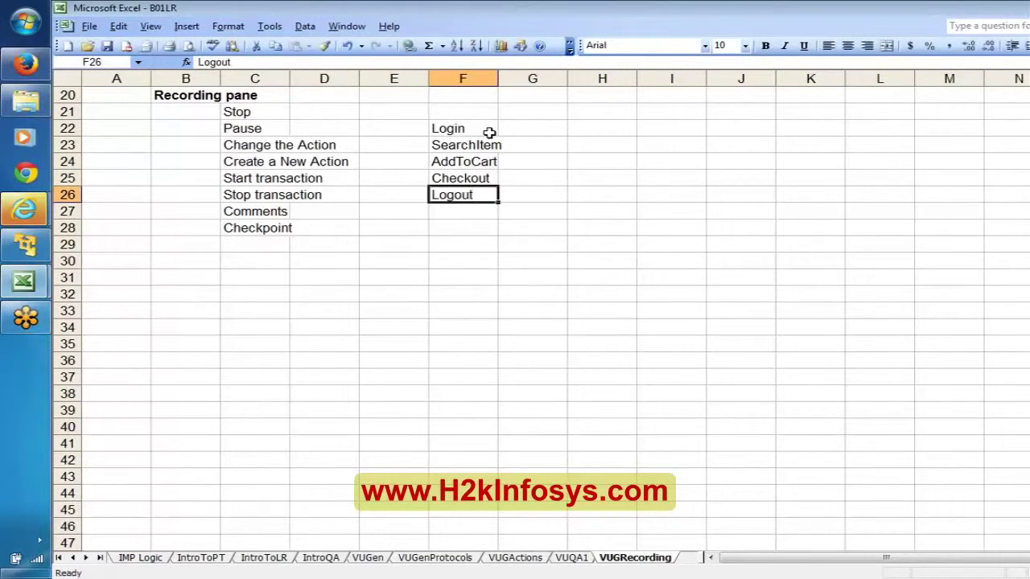
Step: Make the AddToCart entry in F24 bold
key("Up")
key("Up")
key("ctrl+b")
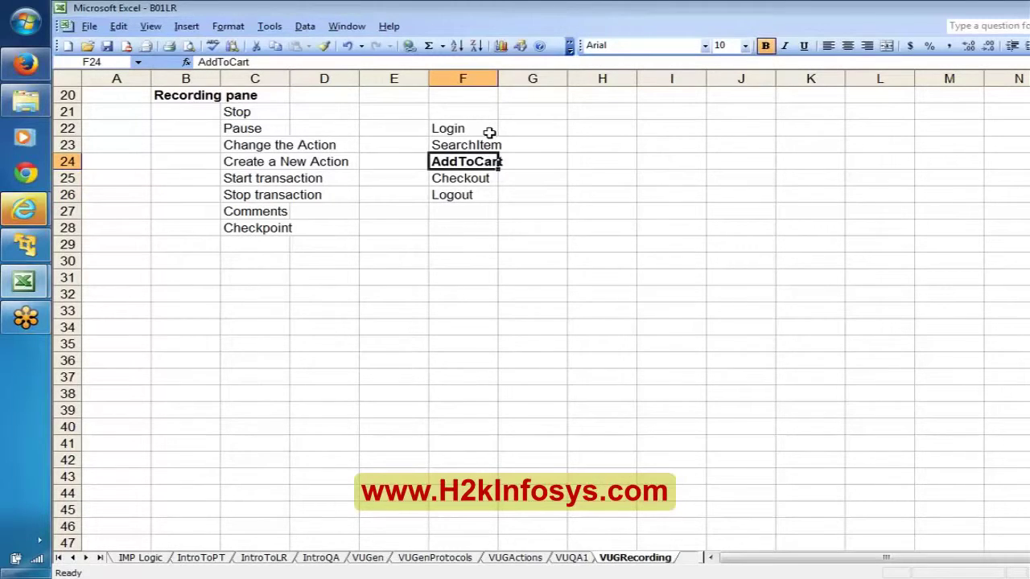
Step: Review the Login-to-Logout flow, relating AddToCart to the Pause option, and point out the Checkpoint and Comments items
key("Up")
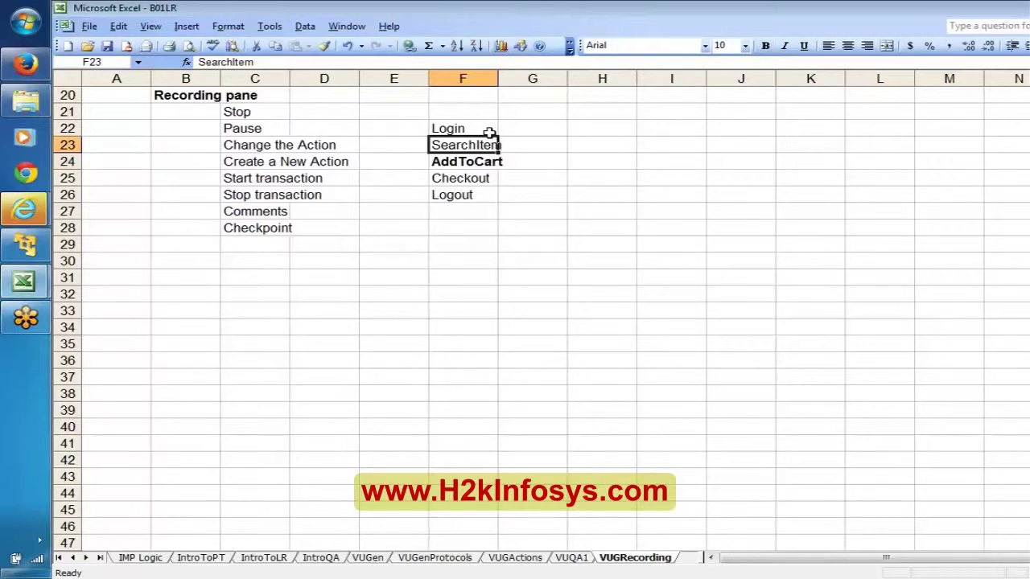
left_click(489, 131)
key("ctrl+shift+Down")
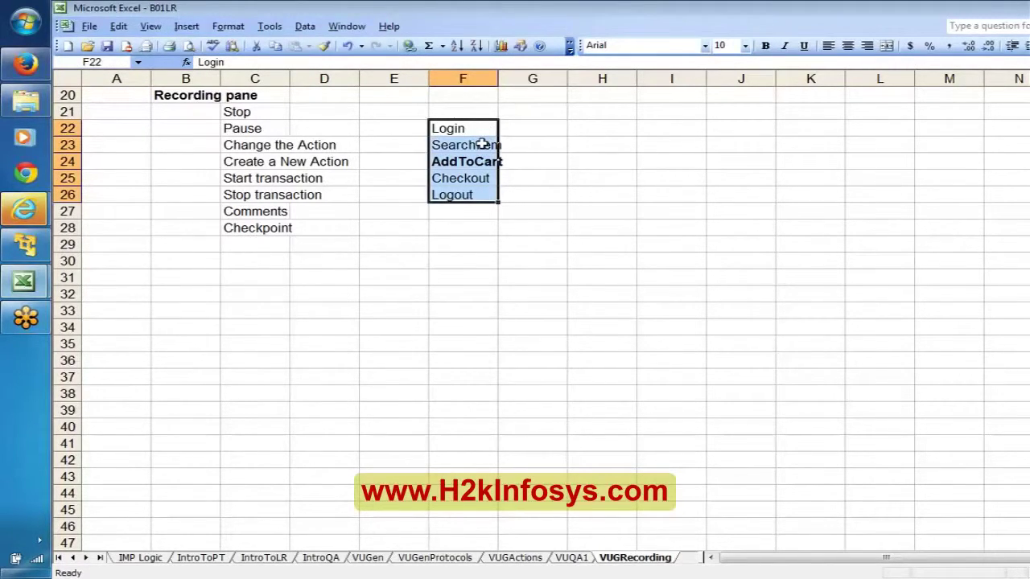
left_click(461, 160)
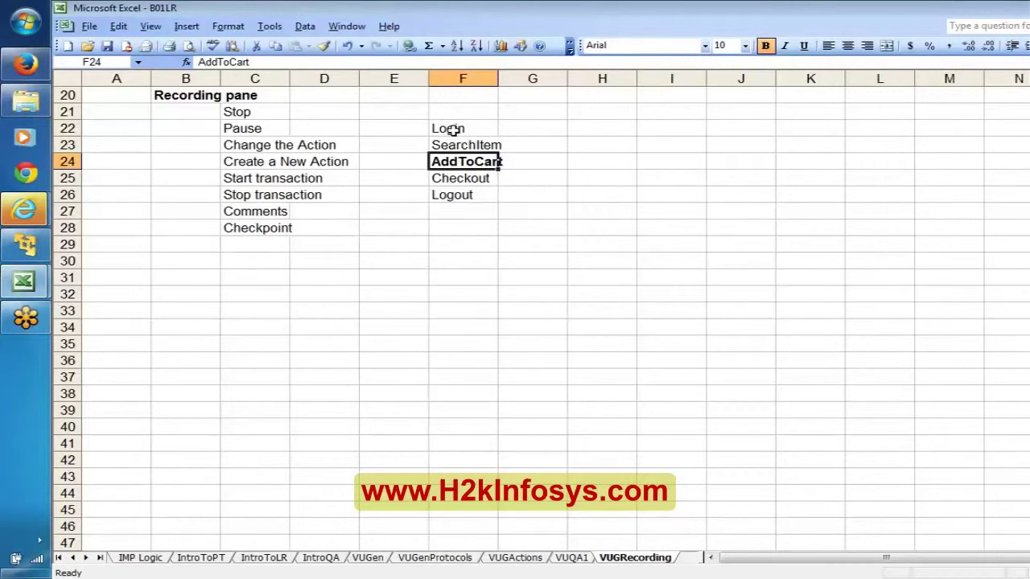
left_click(271, 130)
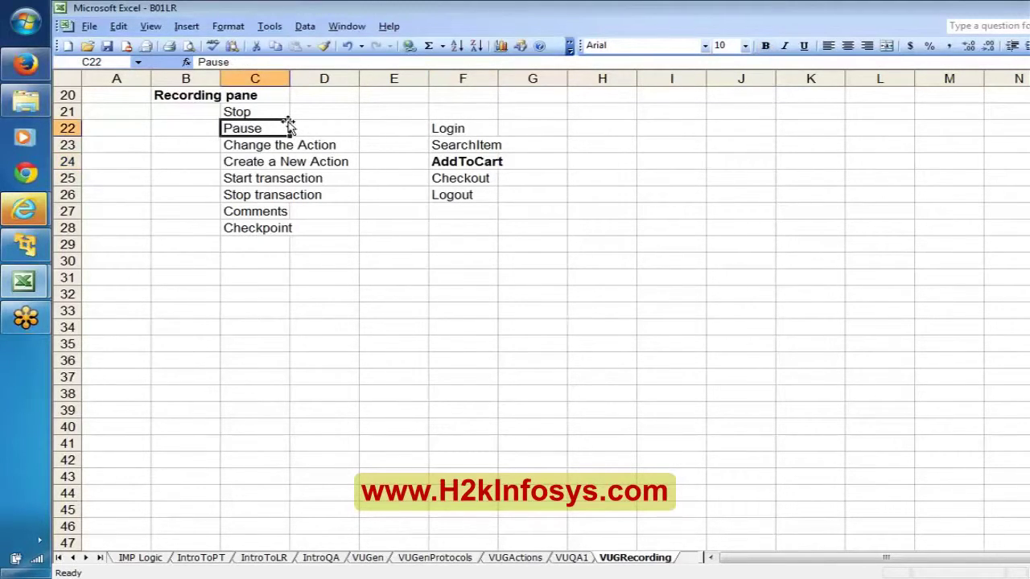
left_click(457, 162)
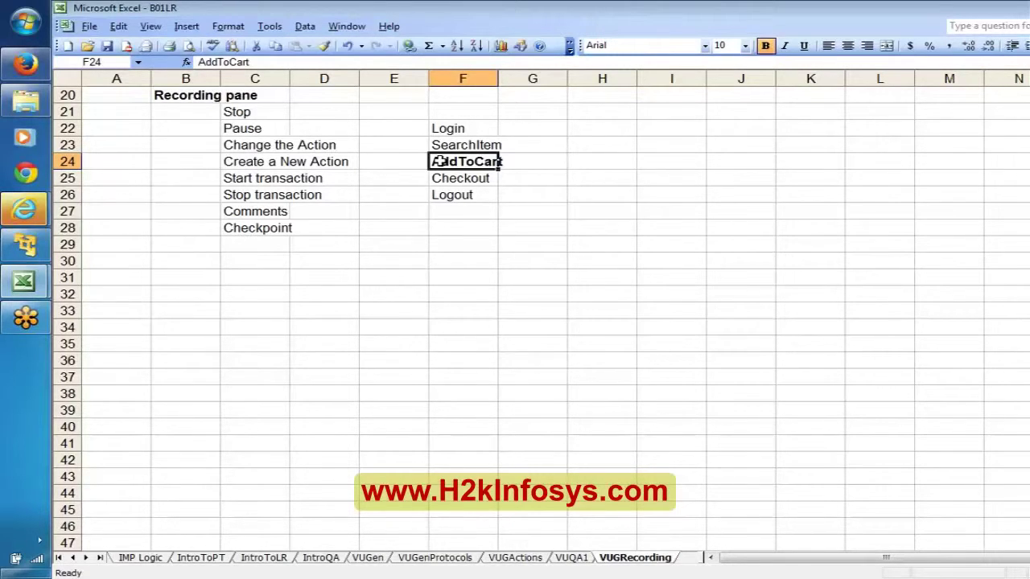
left_click(252, 128)
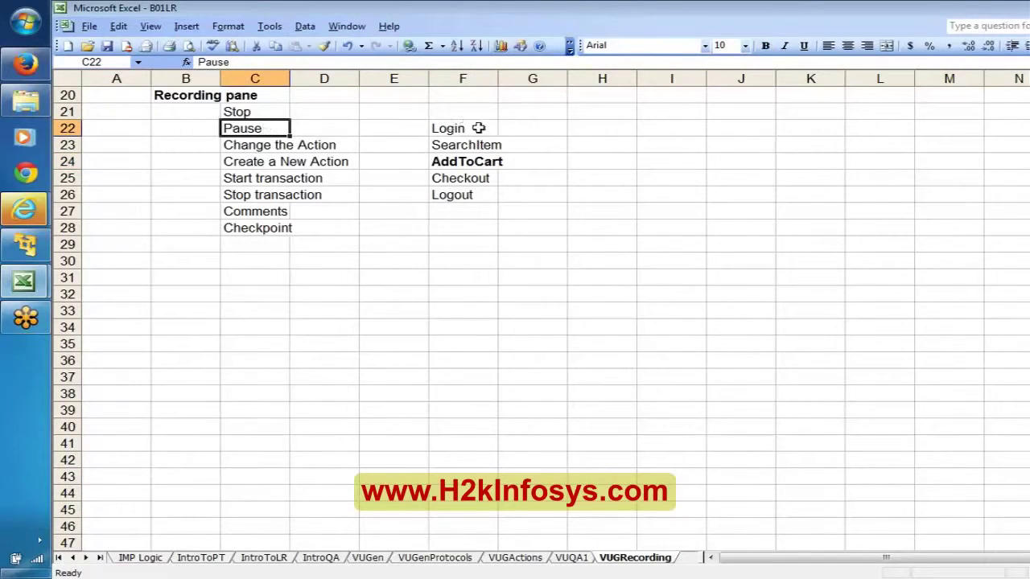
left_click(444, 161)
key("ctrl+b")
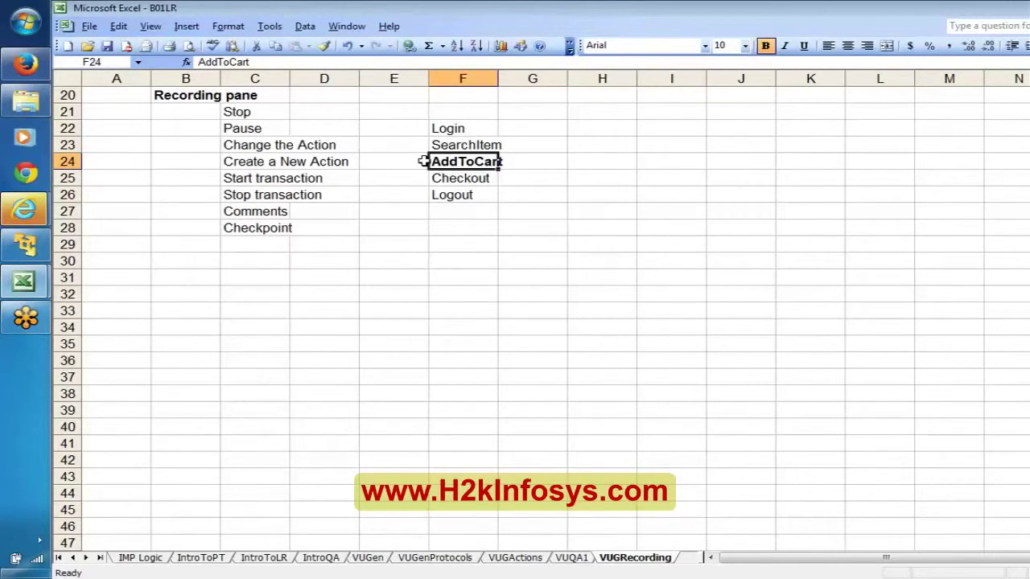
left_click(272, 132)
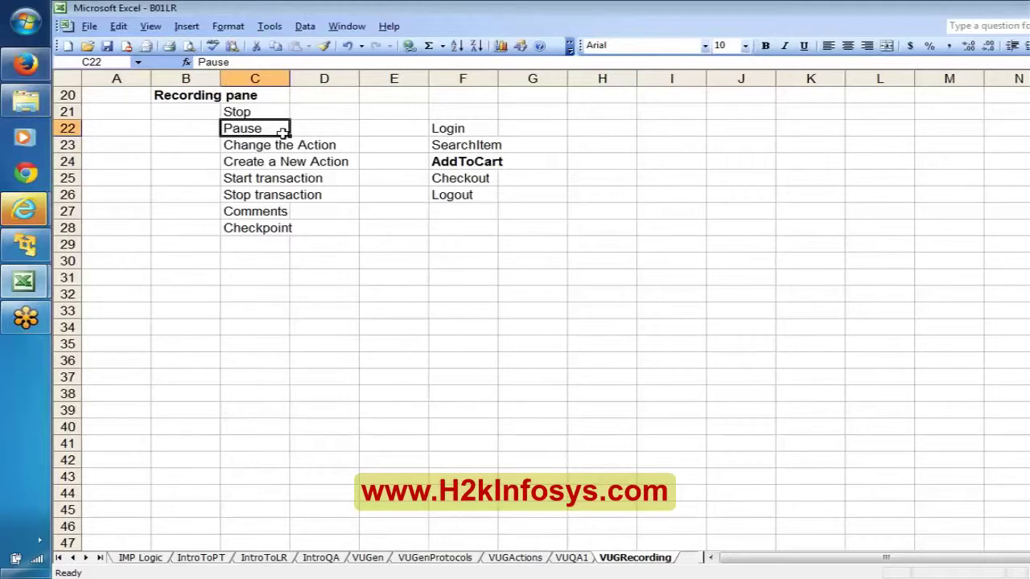
left_click(445, 162)
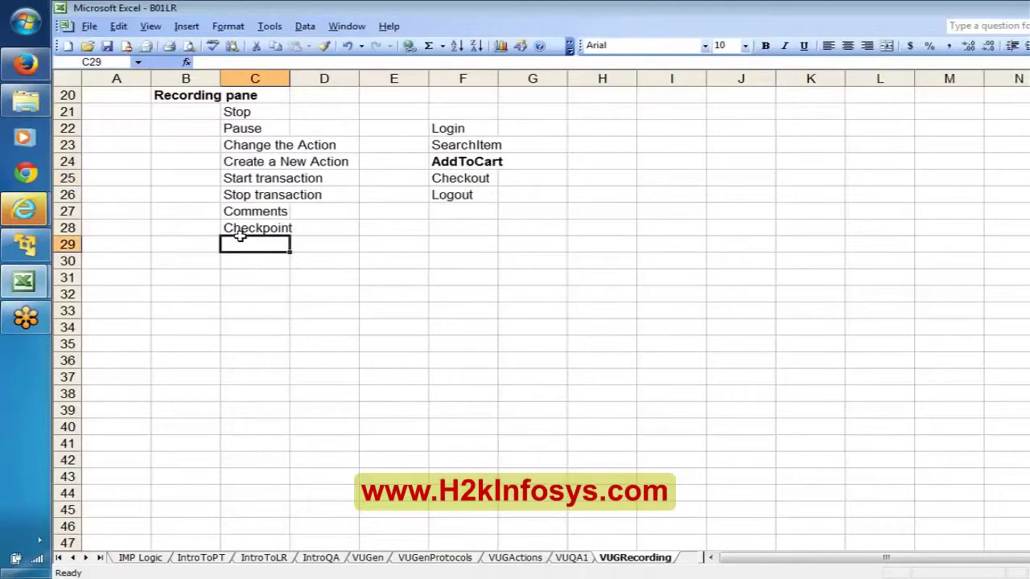
left_click(241, 234)
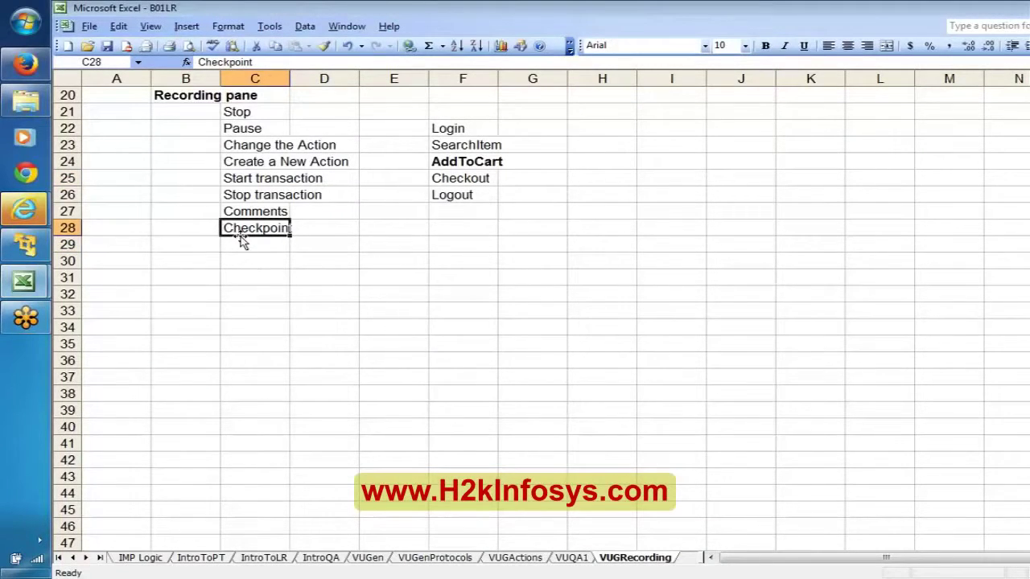
left_click(255, 211)
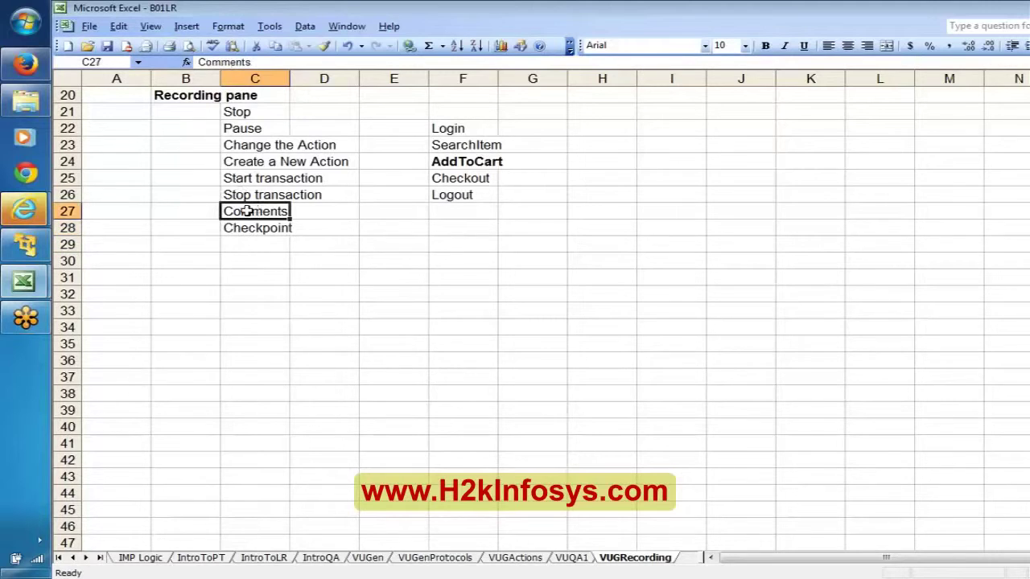
Step: Switch to the LRSyllabus workbook and insert a blank row above the Replaying topic
mouse_move(20, 252)
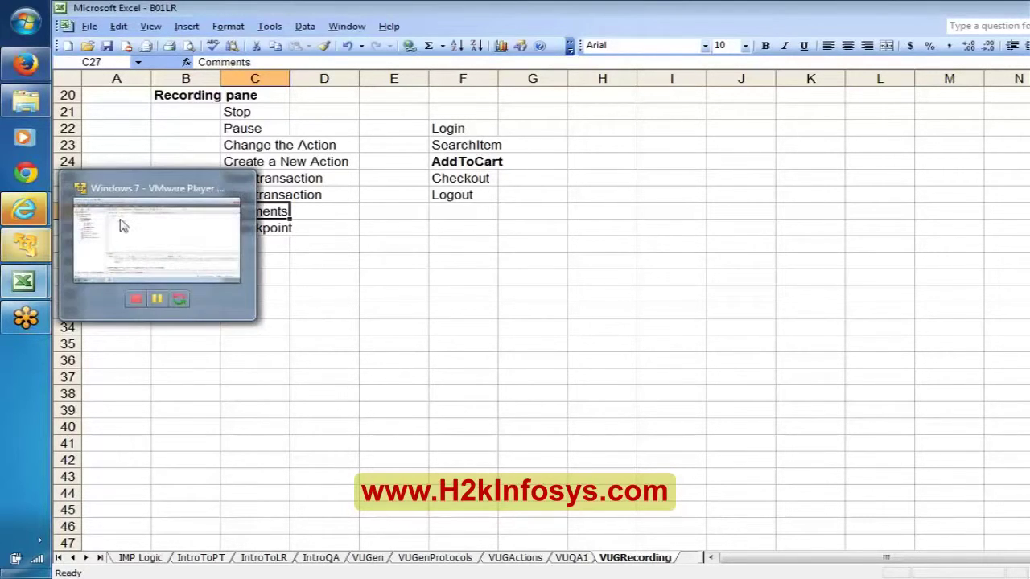
mouse_move(17, 287)
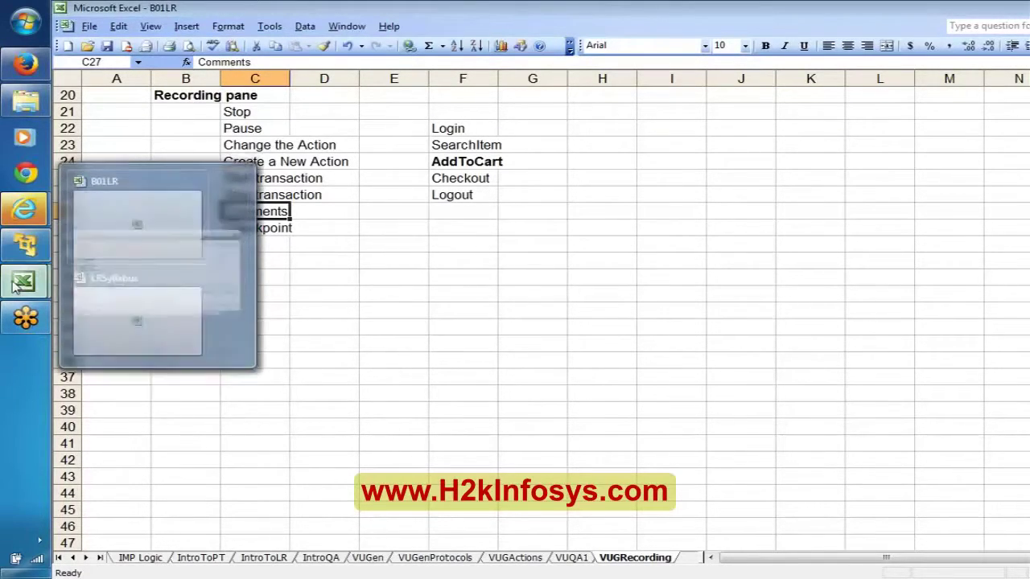
left_click(122, 330)
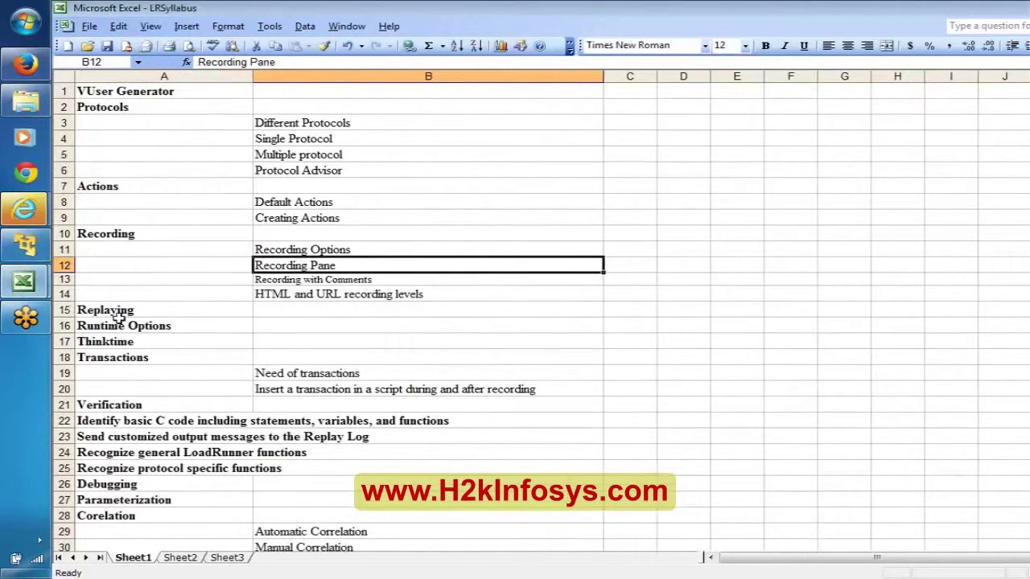
right_click(65, 311)
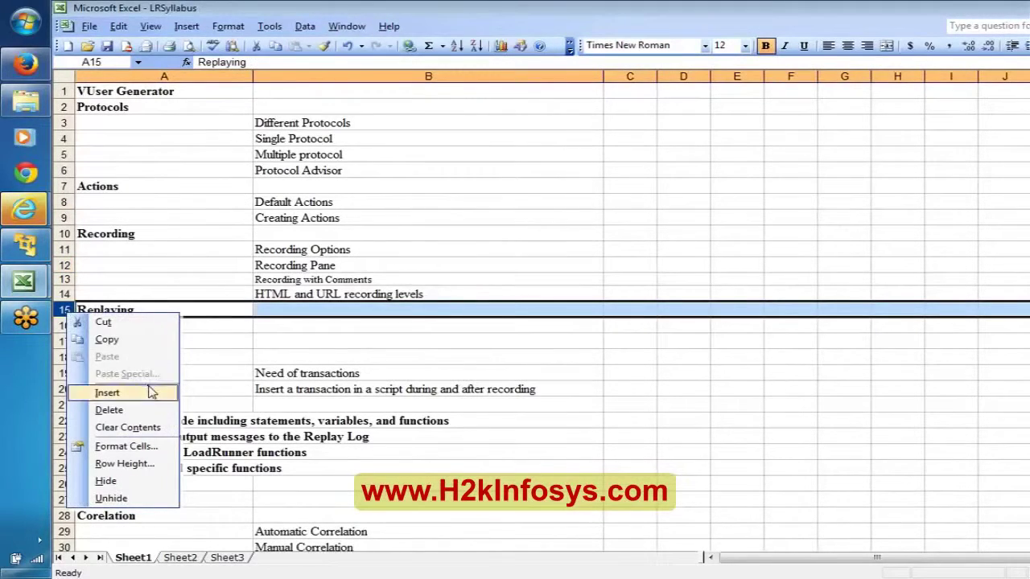
left_click(107, 393)
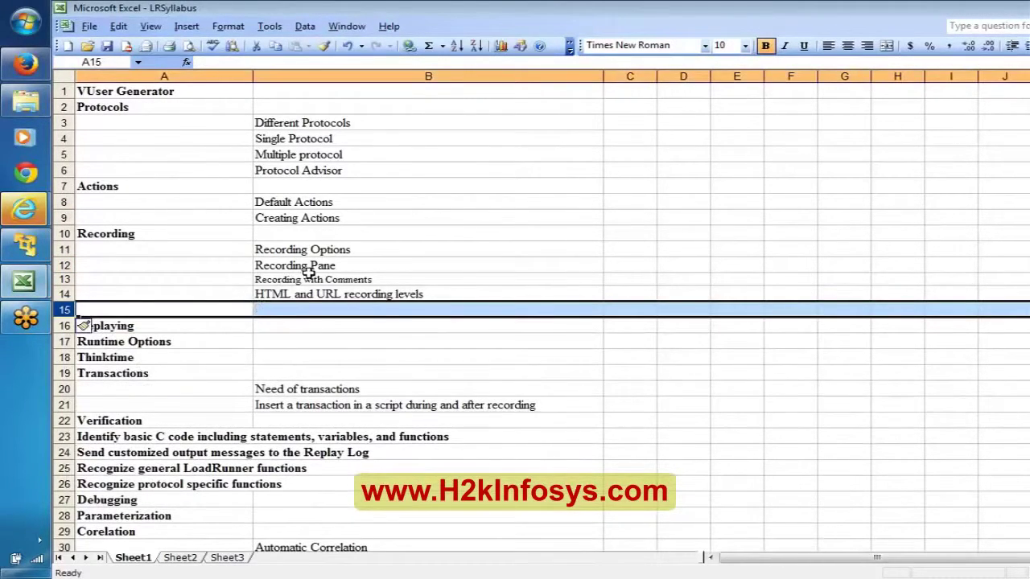
Step: Delete the "Recording with Comments" row from the Recording topics
left_click(305, 279)
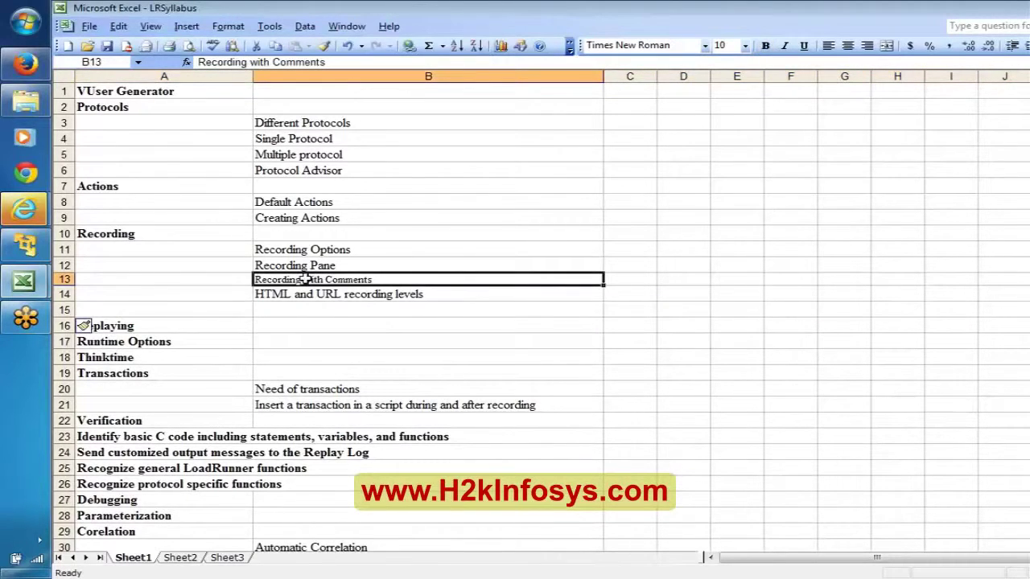
right_click(63, 279)
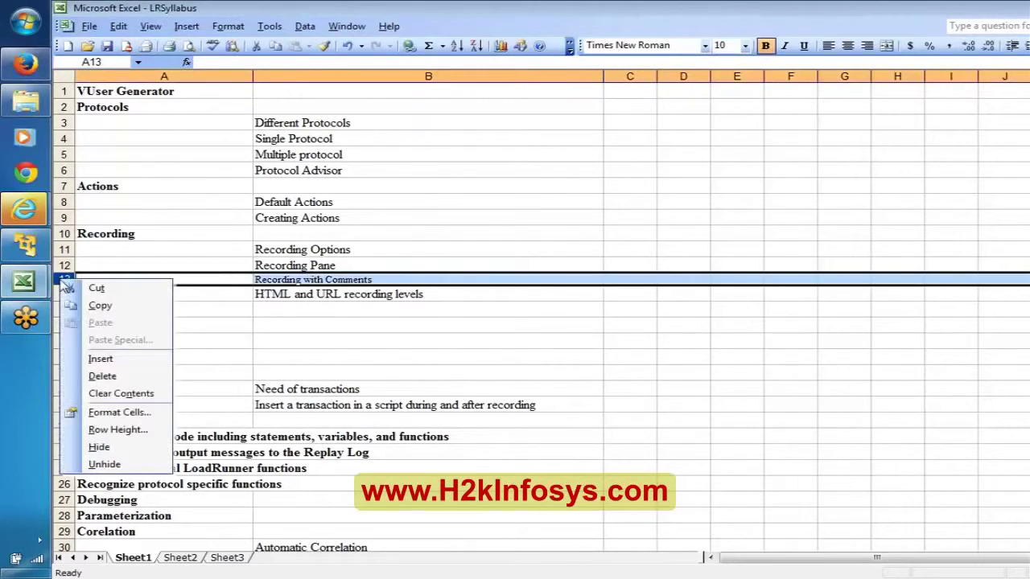
left_click(103, 376)
Step: Enter "Comments" as a topic in A14 and set its font size to 12
left_click(130, 297)
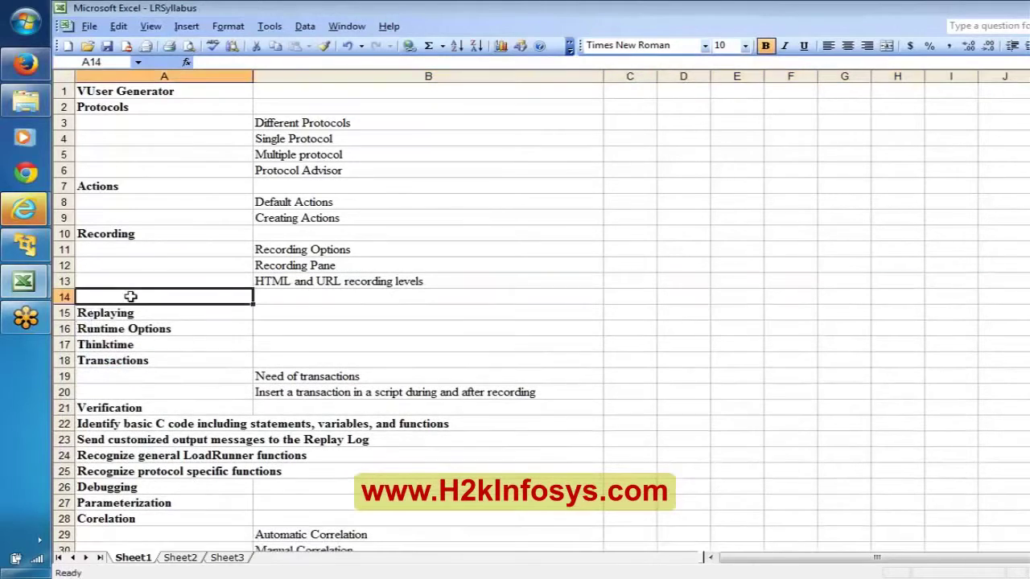
type("Comme")
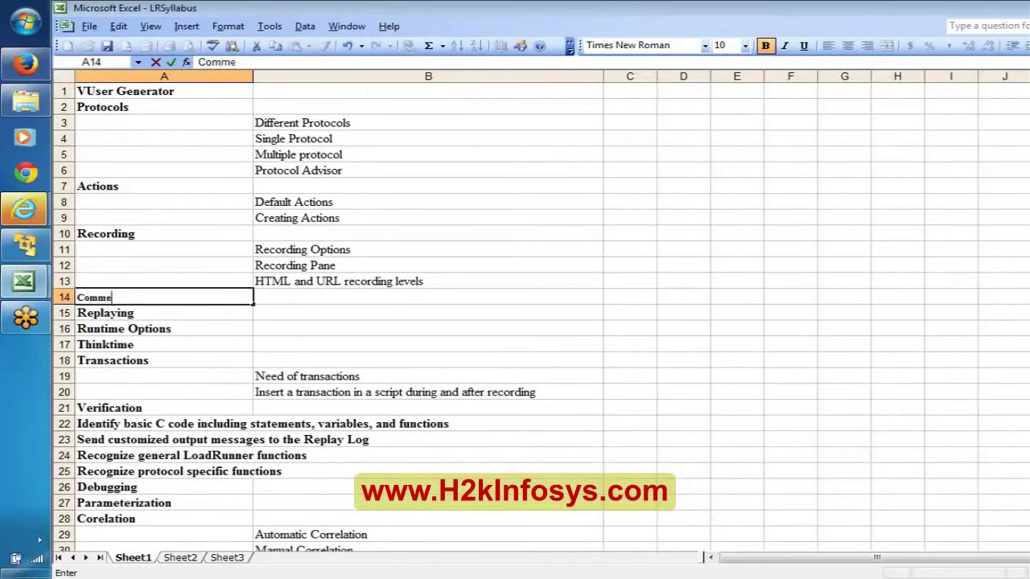
type("nts")
key("Return")
left_click(138, 293)
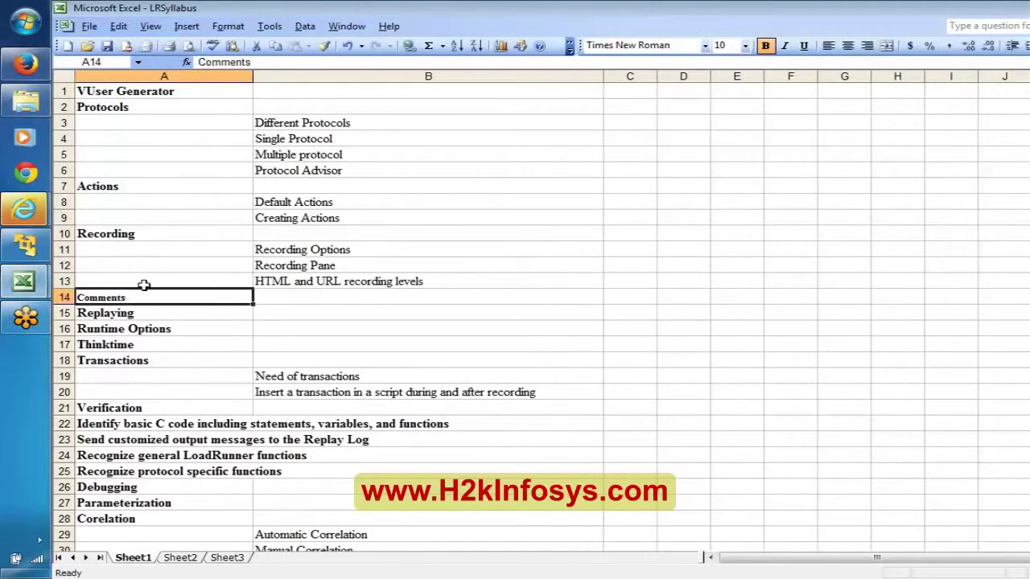
left_click(745, 46)
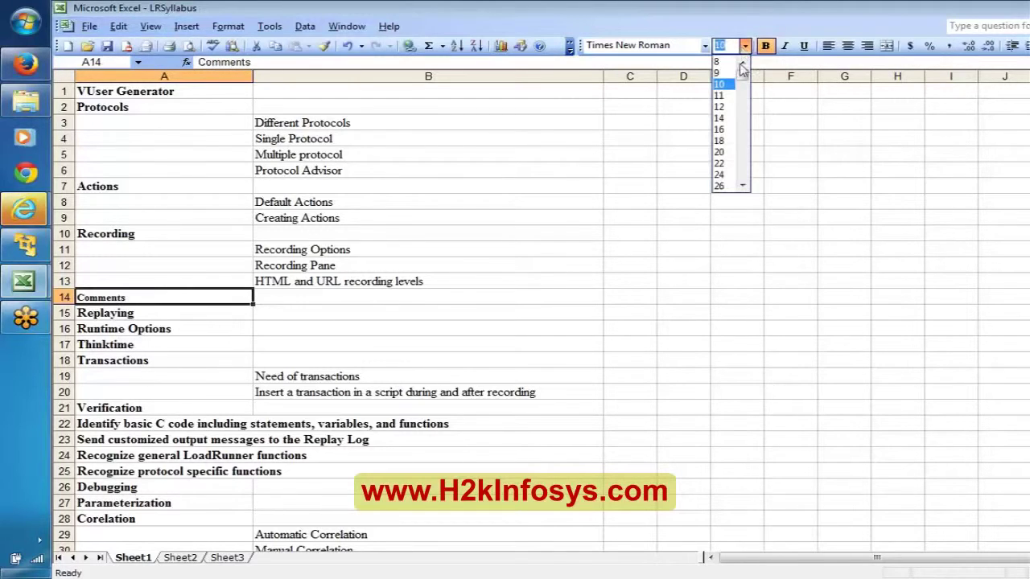
left_click(729, 106)
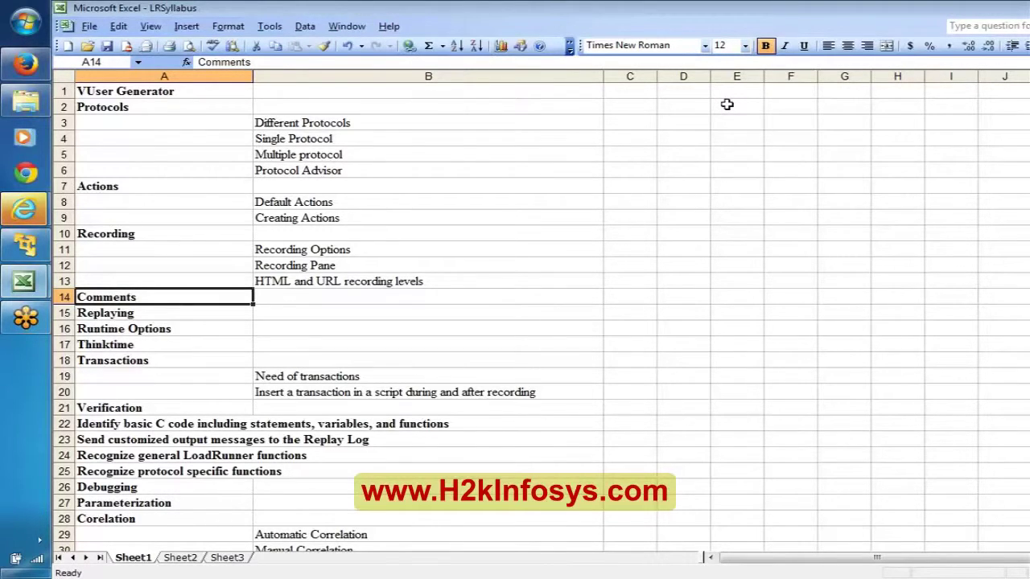
Step: Glance at the B01LR workbook, return to LRSyllabus and point out the Recording Options topic in B11
mouse_move(20, 290)
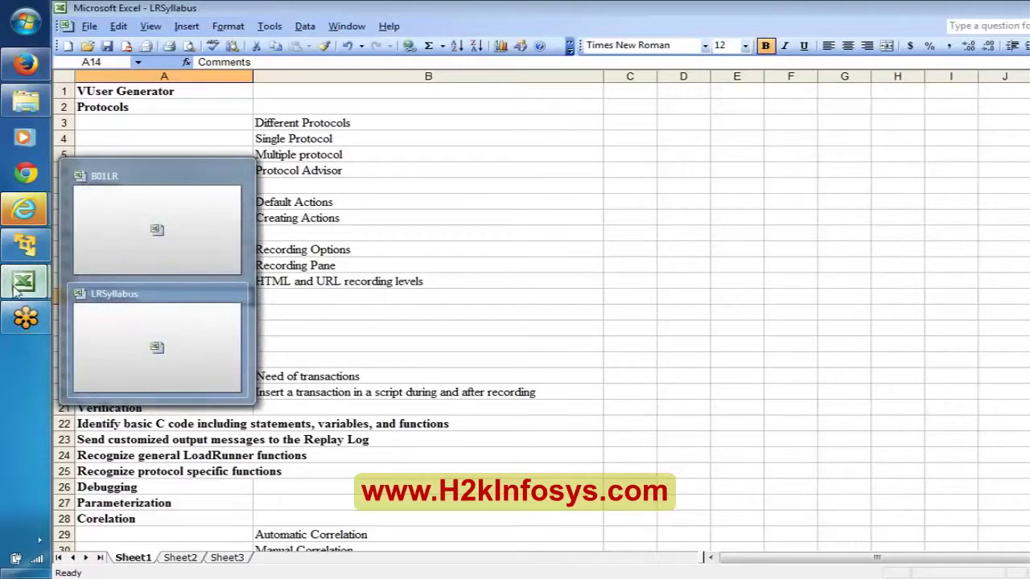
left_click(157, 230)
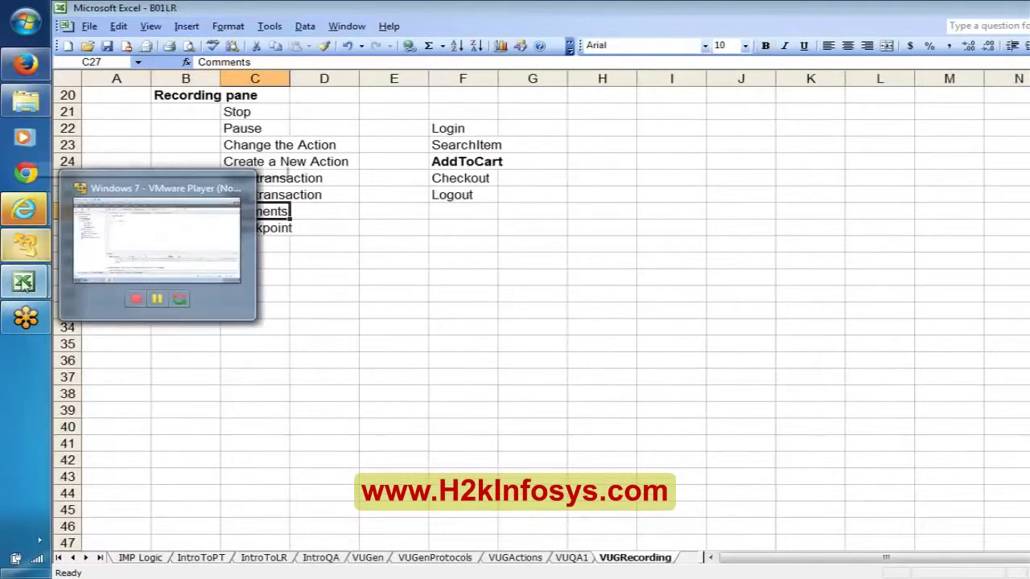
mouse_move(23, 282)
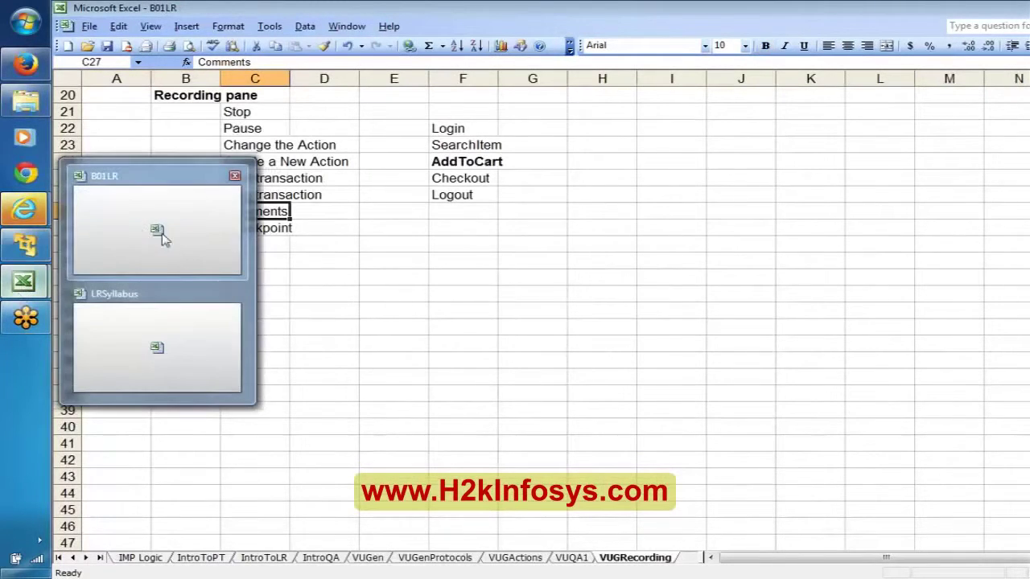
left_click(187, 338)
left_click(306, 250)
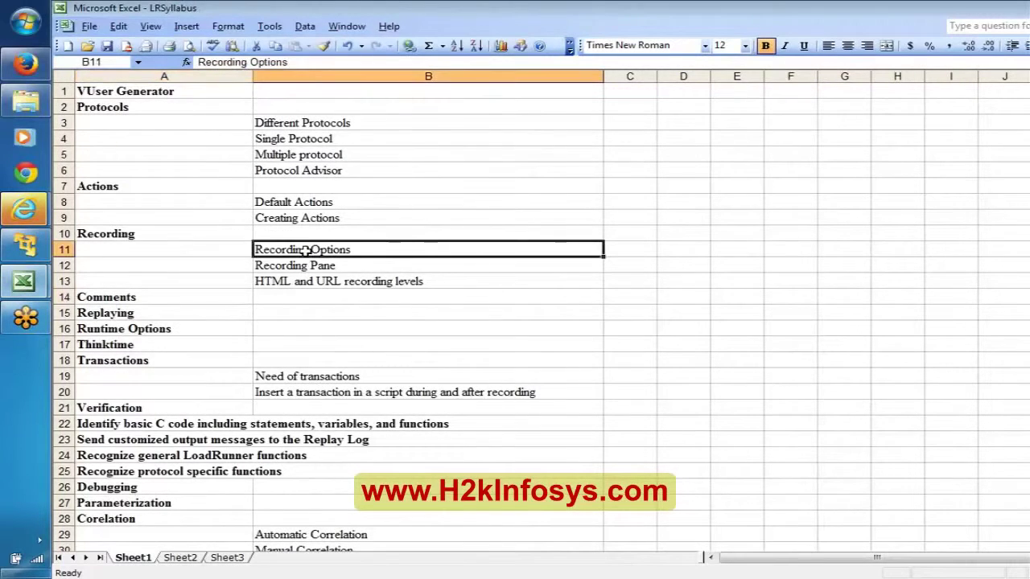
Step: Color the "HTML and URL recording levels" topic in B13 of LRSyllabus red
key("Down")
key("Down")
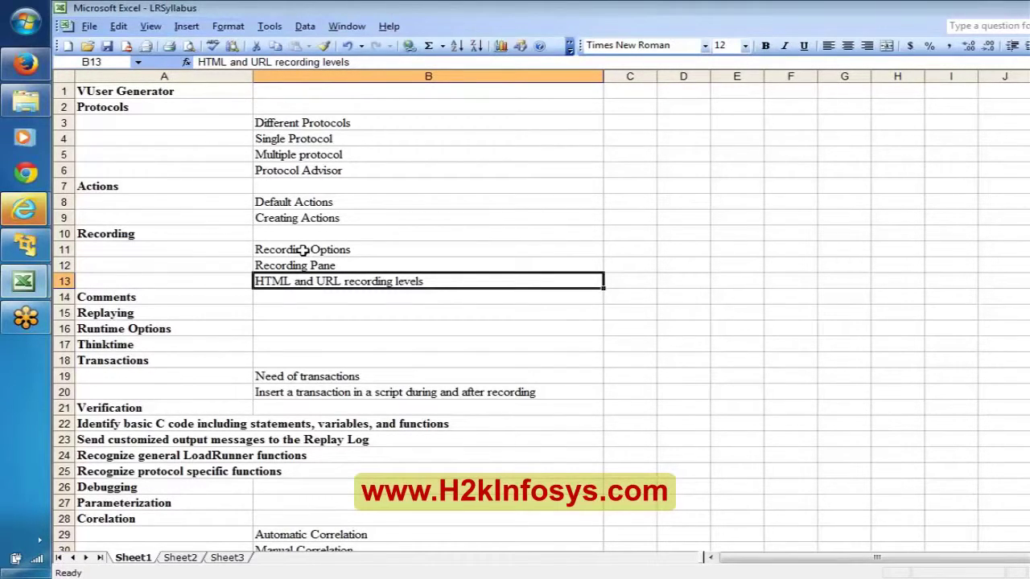
left_click(121, 299)
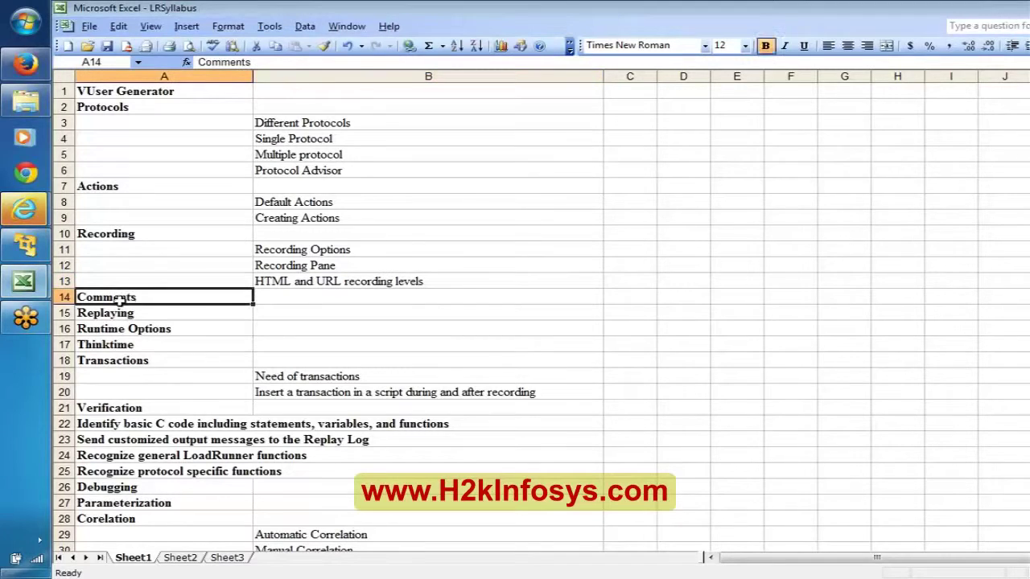
mouse_move(24, 281)
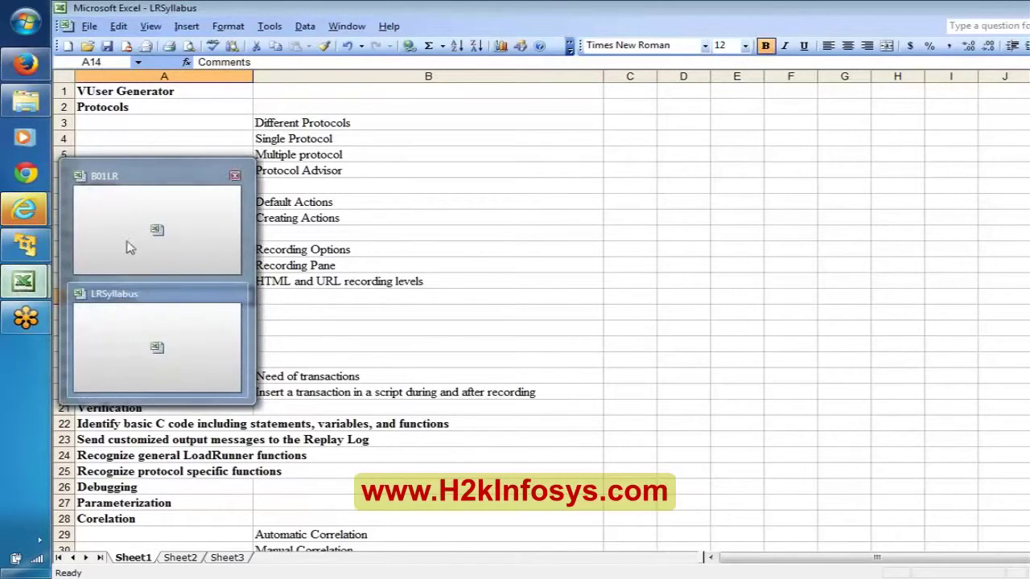
left_click(171, 318)
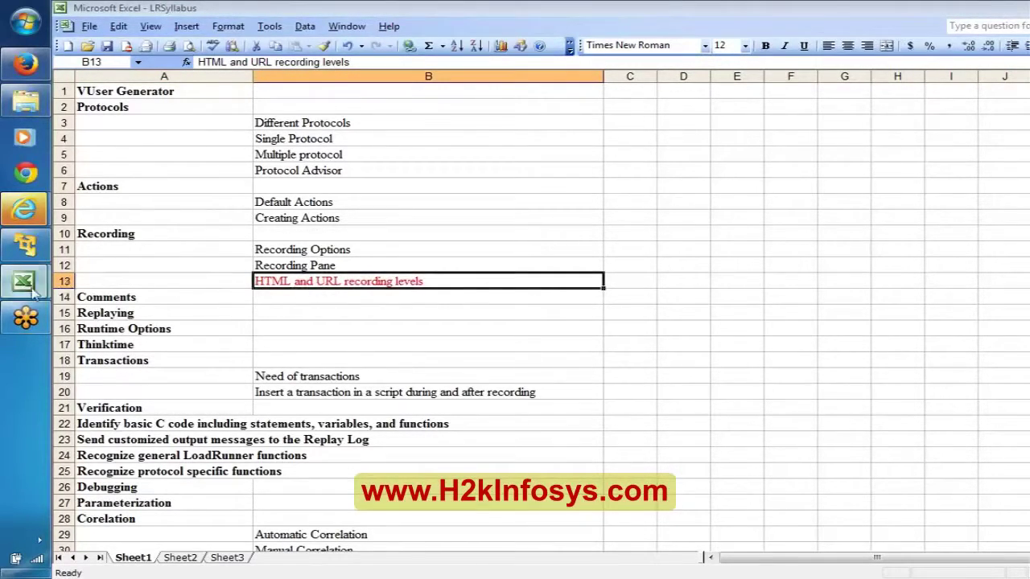
Step: Switch to the B01LR workbook, insert a new worksheet and place it directly after the VUGRecording sheet
mouse_move(23, 281)
left_click(159, 231)
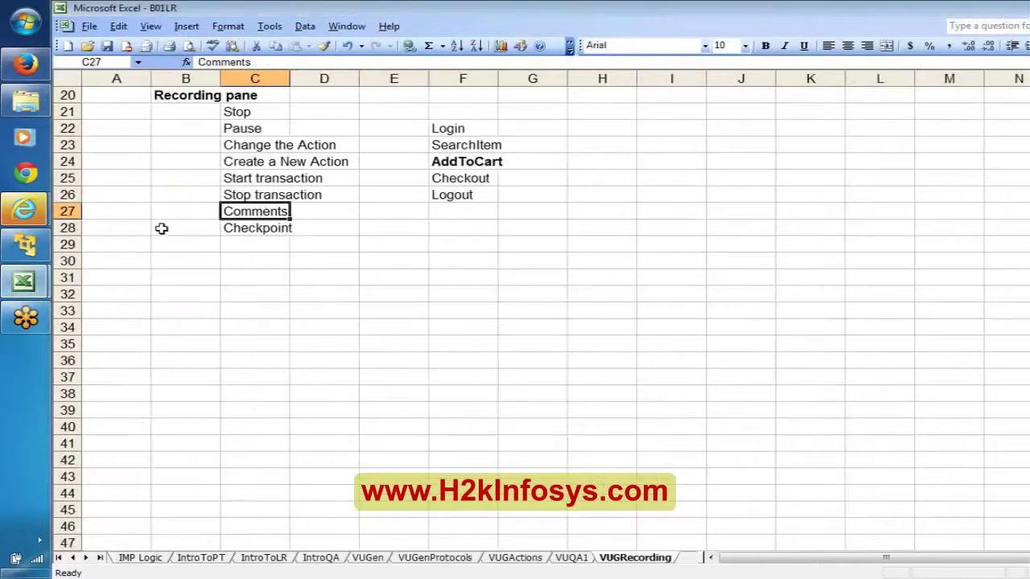
right_click(630, 560)
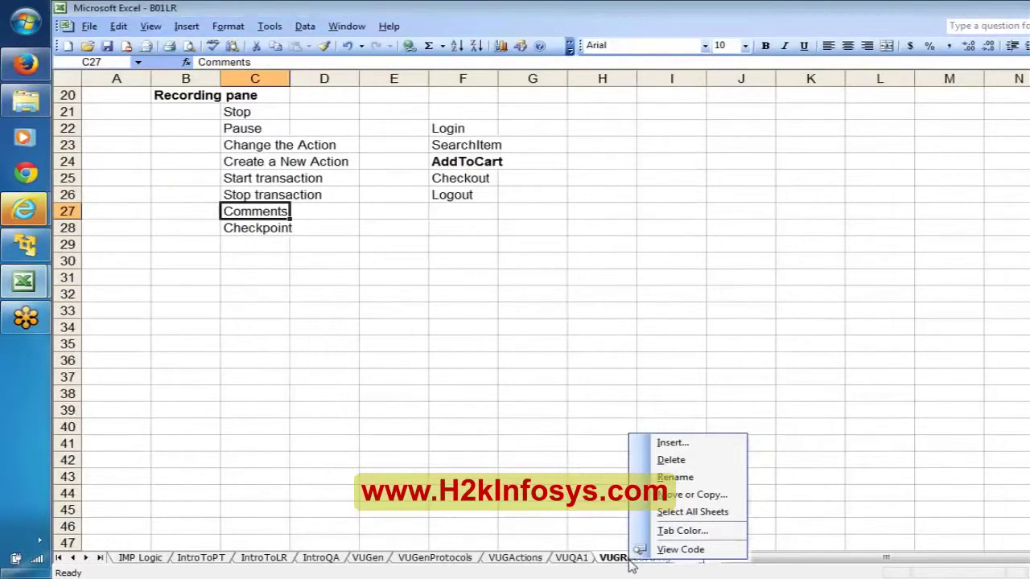
left_click(733, 443)
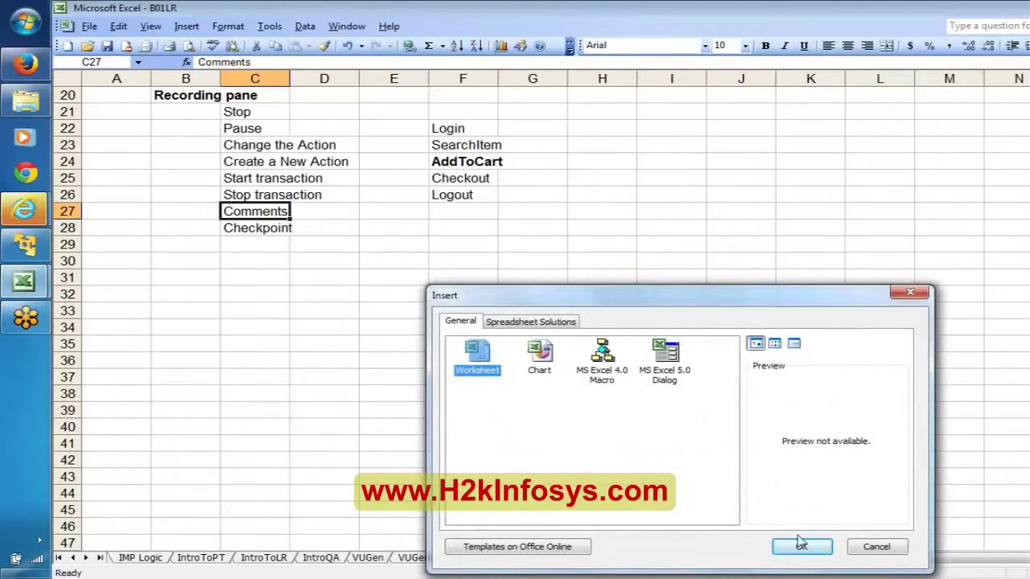
left_click(802, 548)
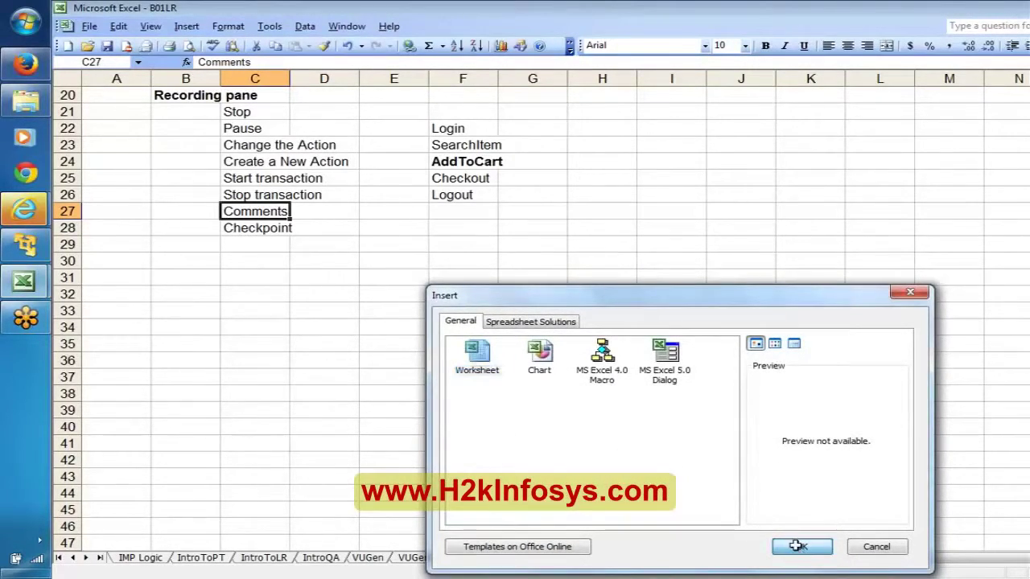
left_click(680, 563)
left_click_drag(680, 558, 626, 552)
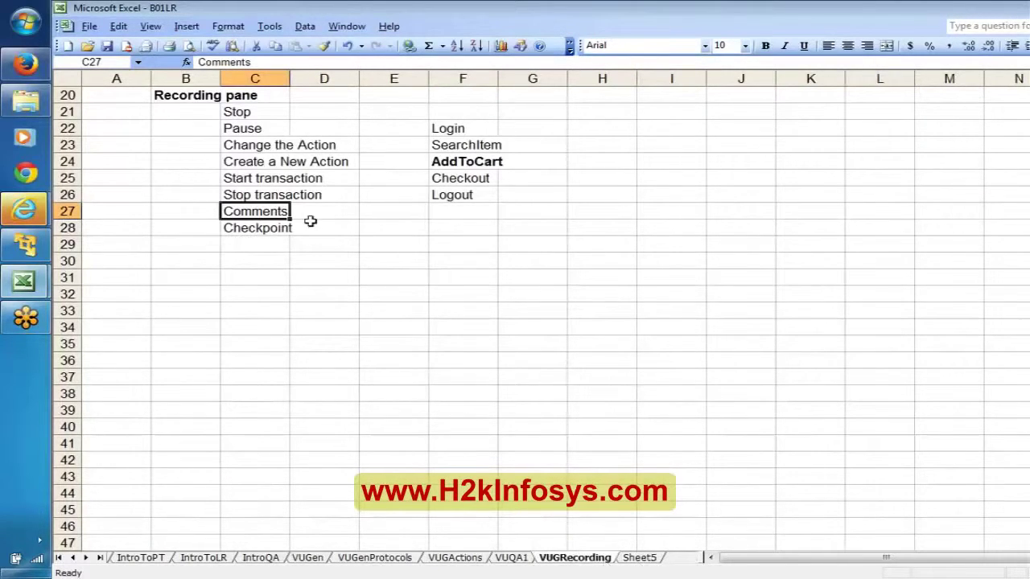
Step: Color the Recording pane items from "Start transaction" through "Checkpoint" (C25:C28) on VUGRecording red
left_click(262, 180)
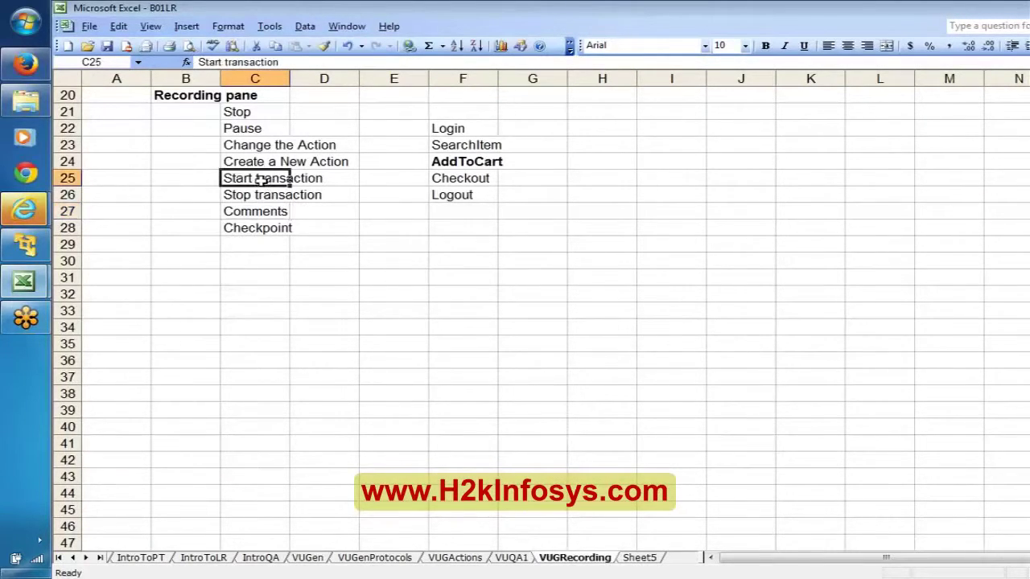
key("shift+Down")
key("shift+Down")
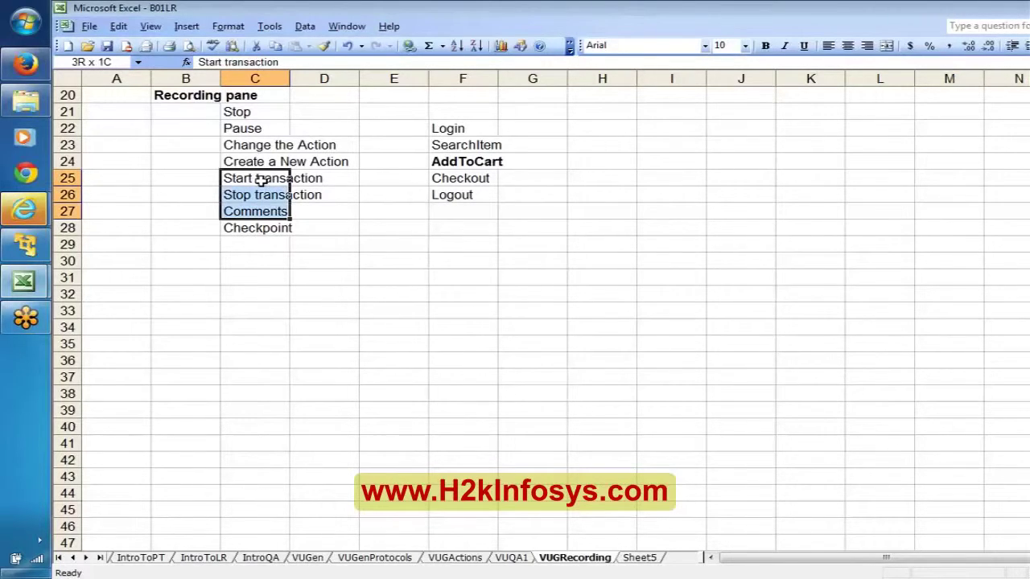
key("shift+Down")
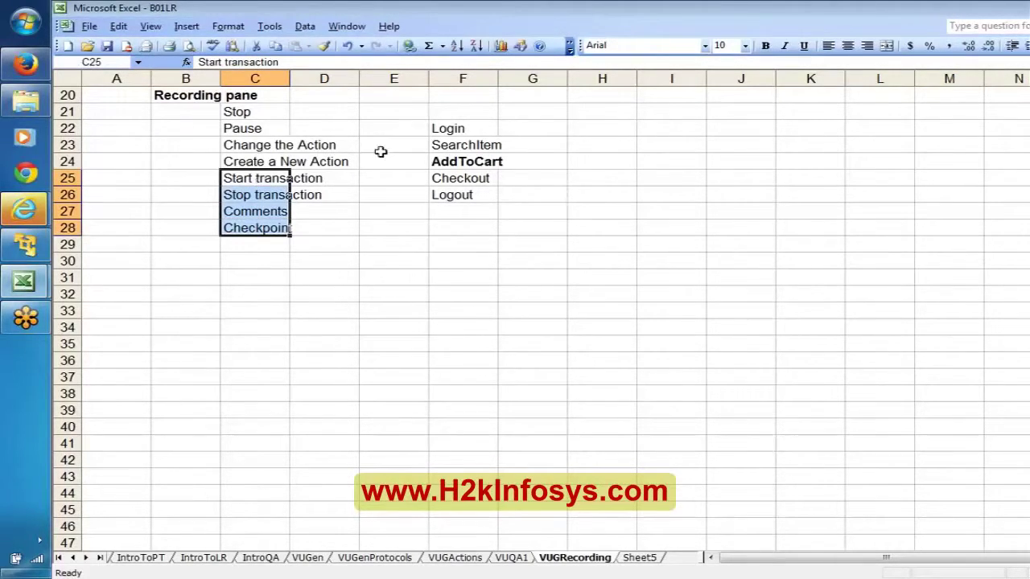
left_click(1026, 46)
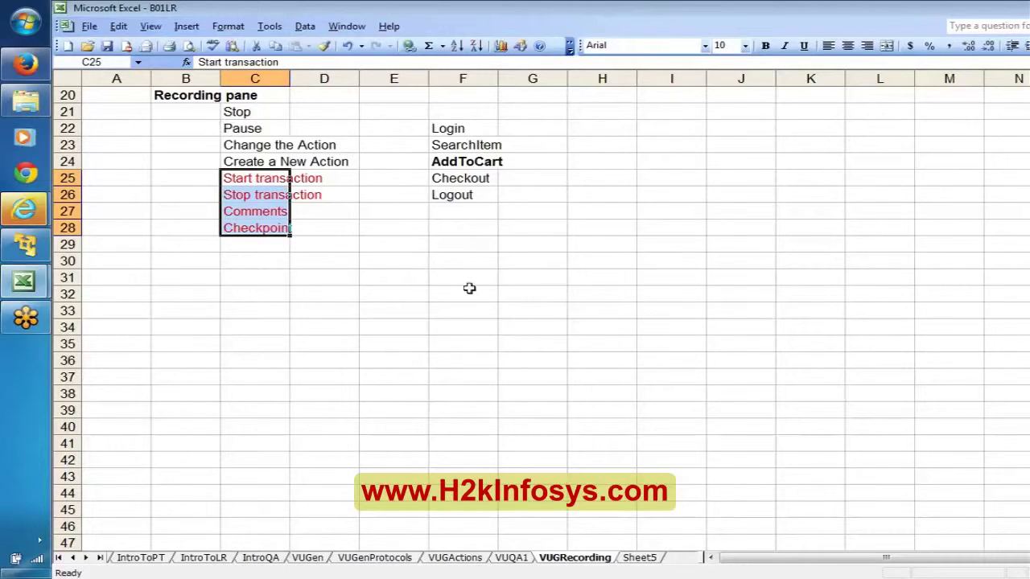
Step: Rename the new Sheet5 worksheet as VUGComments and select its cell B2
left_click(640, 558)
double_click(640, 558)
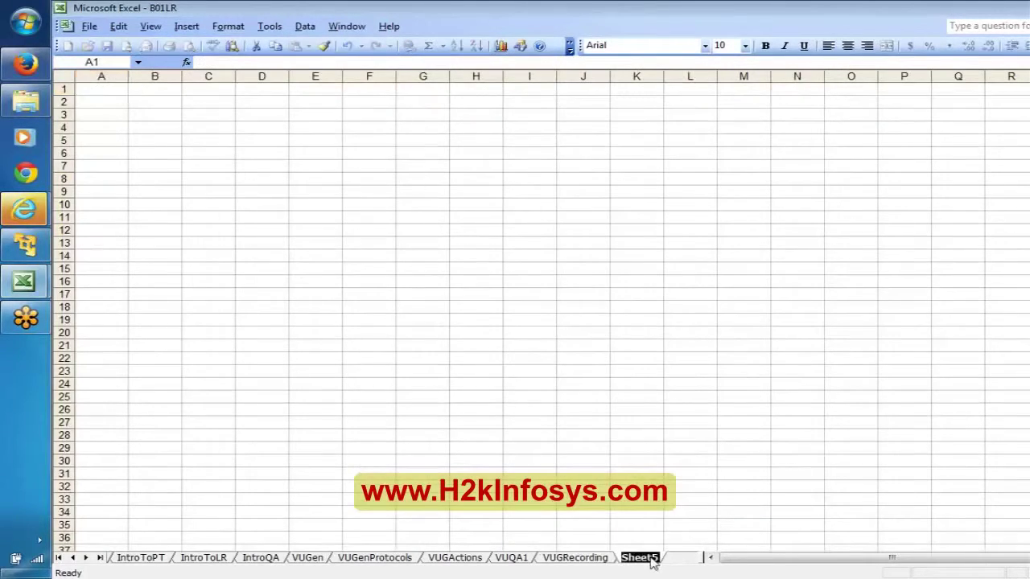
type("VUGComments")
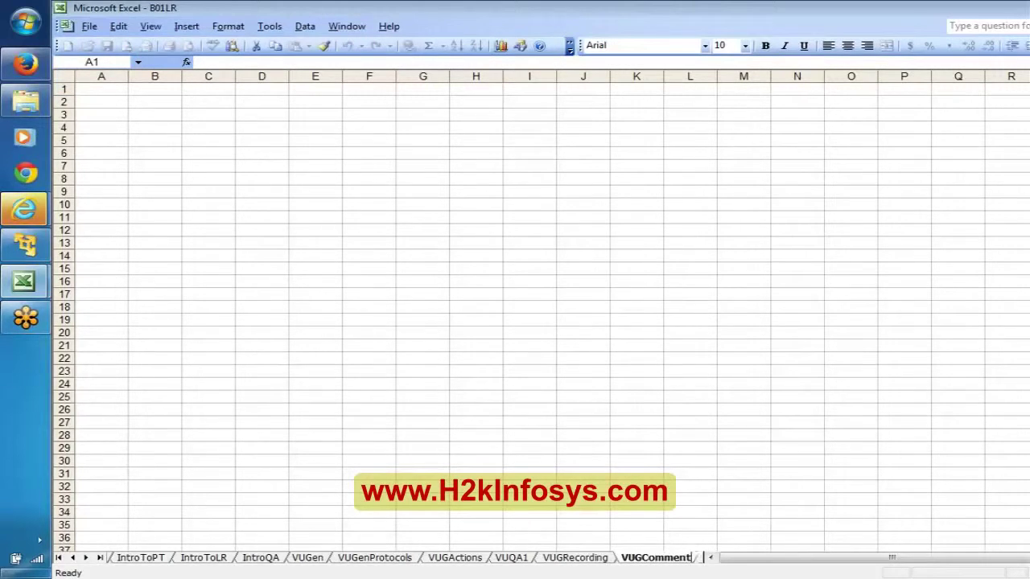
left_click(156, 99)
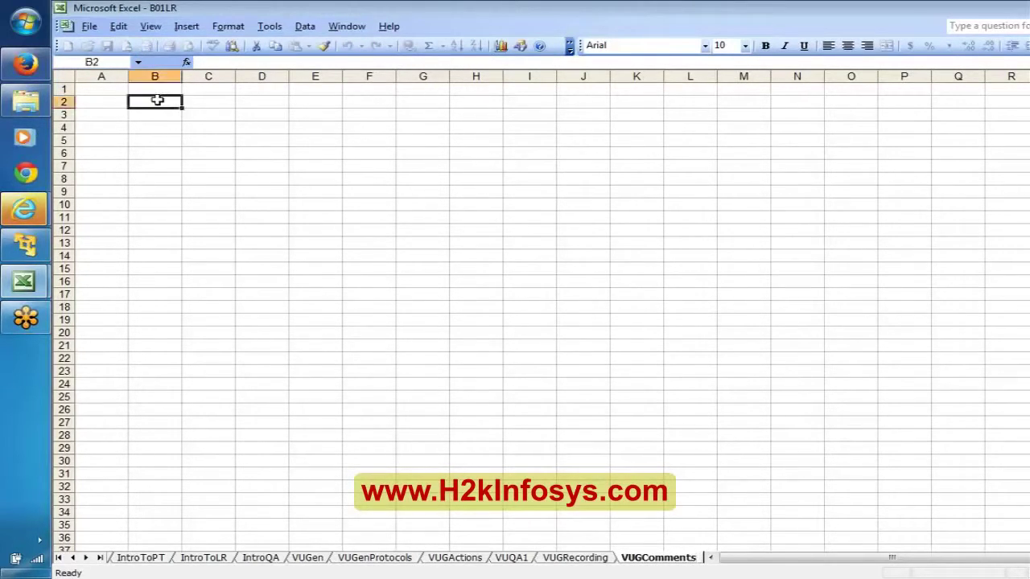
Step: Set the VUGComments sheet's magnification to a custom 130%
left_click(158, 25)
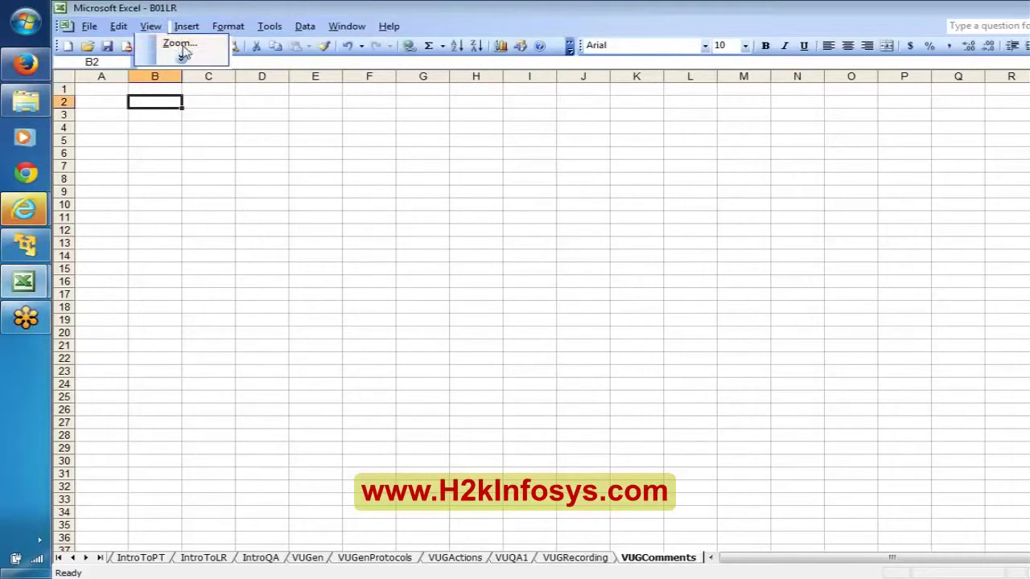
left_click(178, 41)
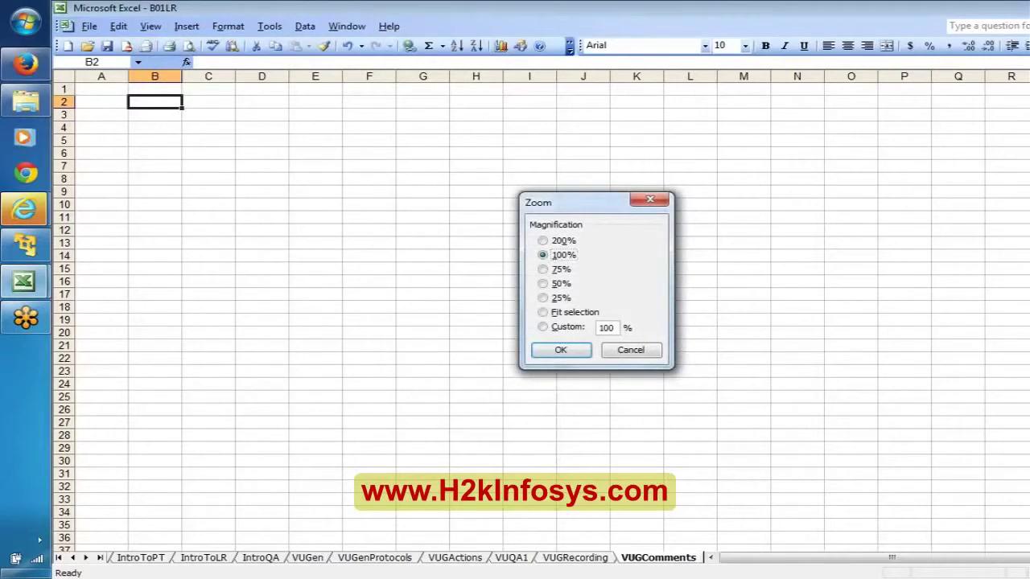
double_click(606, 328)
type("130")
key("Return")
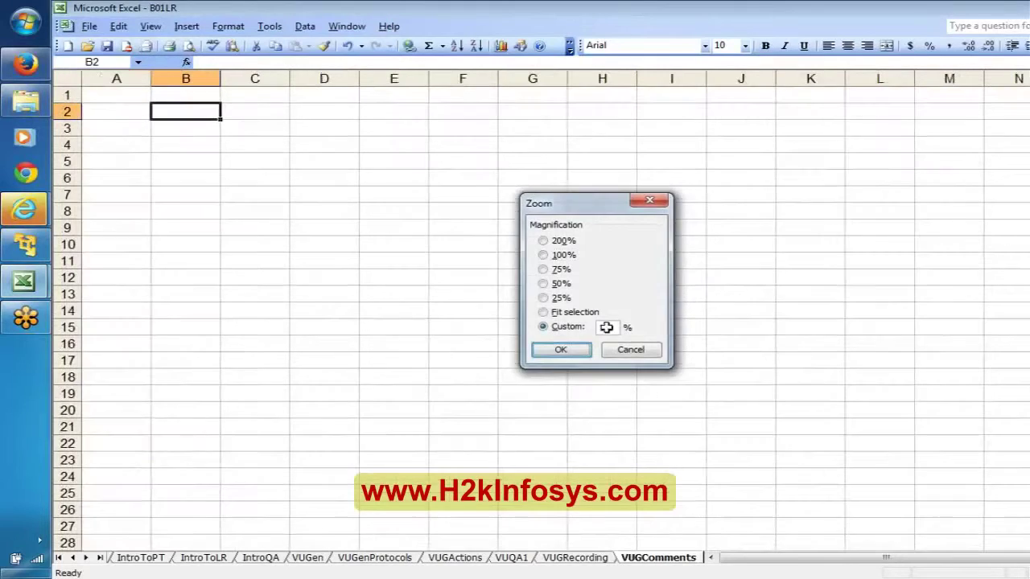
Step: Enter the heading "Comment…?" in B2 and make it bold
type("Comme")
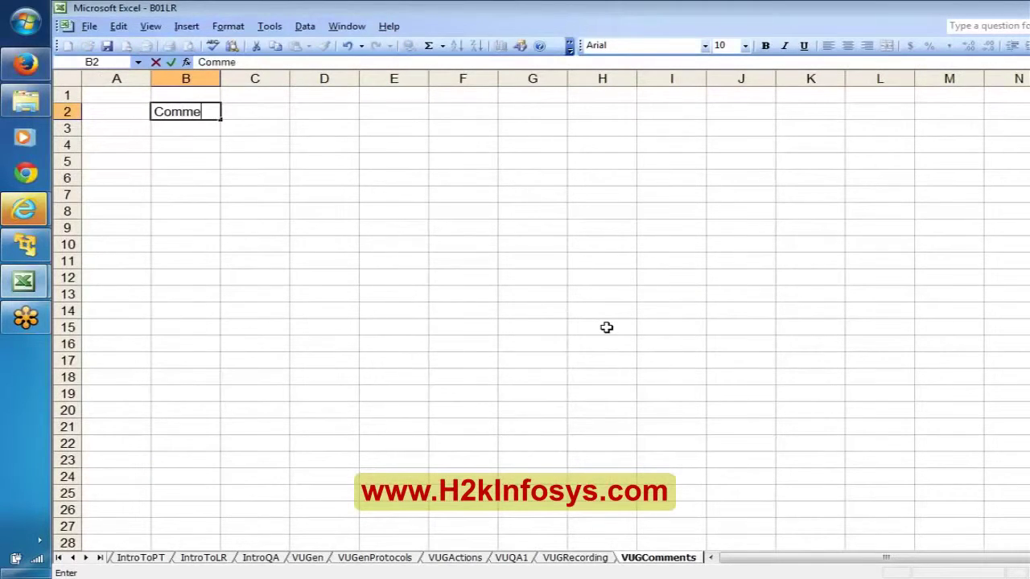
type("nt ..?")
key("Return")
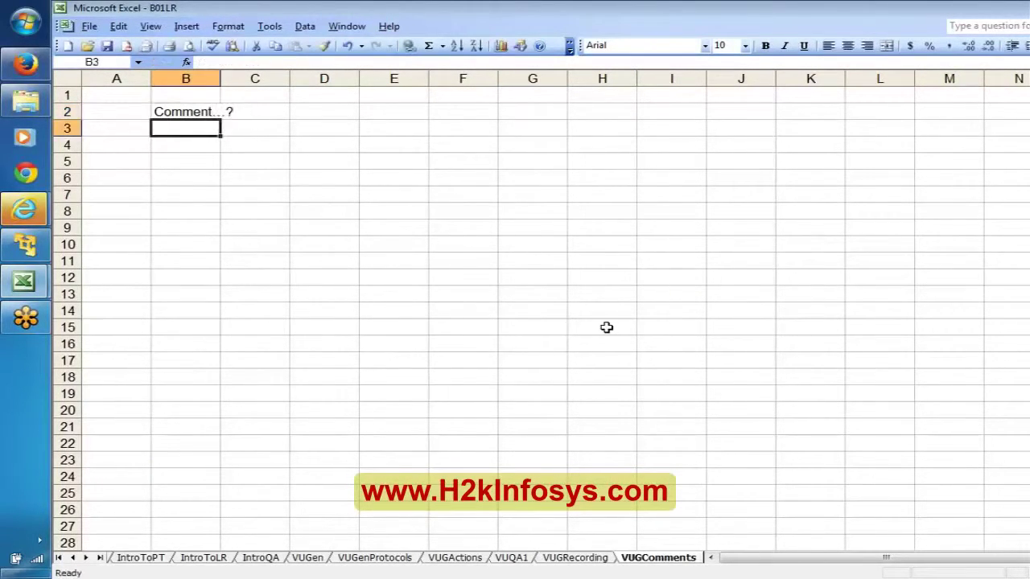
key("Up")
key("ctrl+b")
Step: Enter the definition "It is line which will be ingnored by the VUG" in C3 under the heading
key("Down")
key("Right")
type("I")
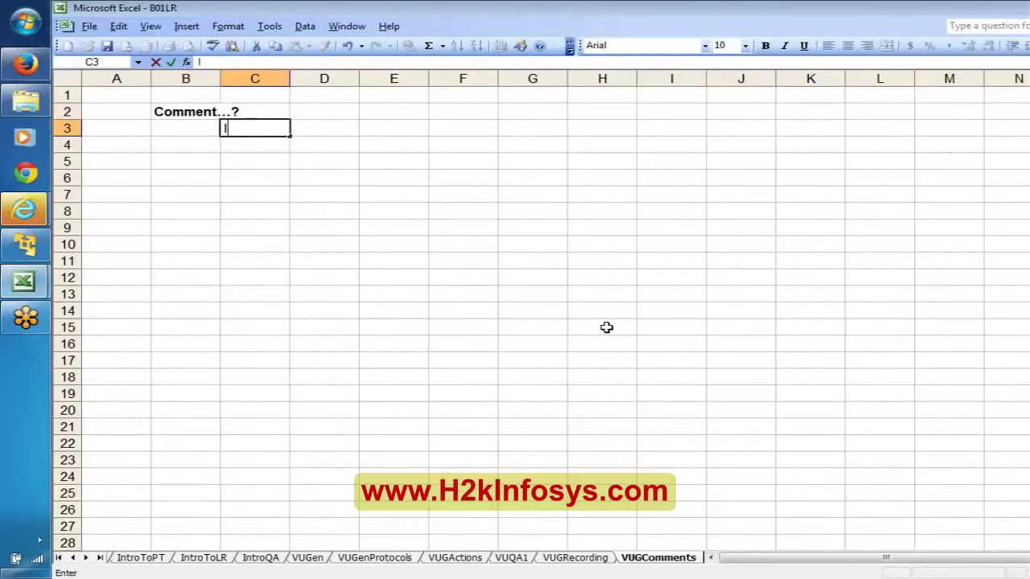
type("t is line")
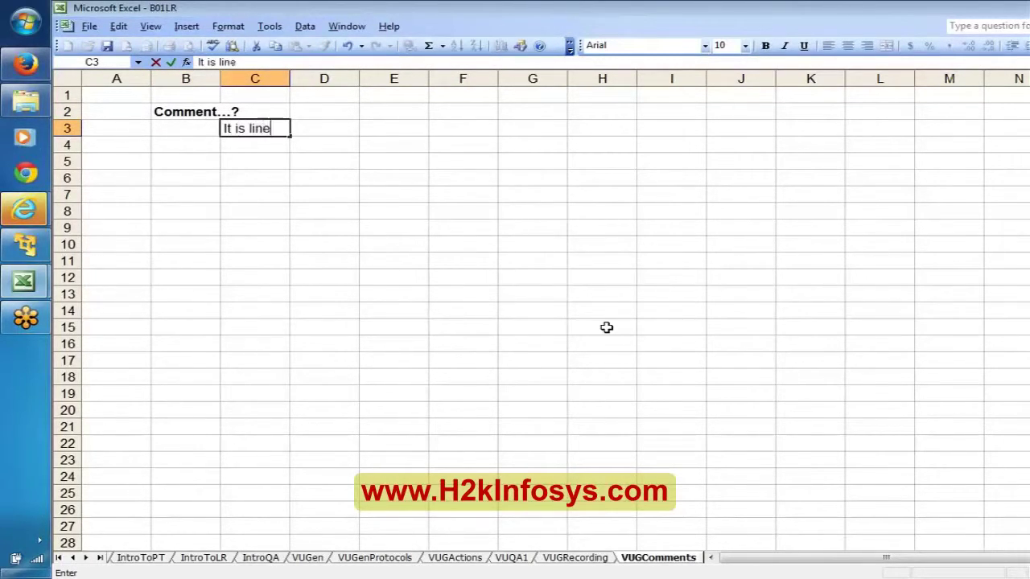
type(" which wi")
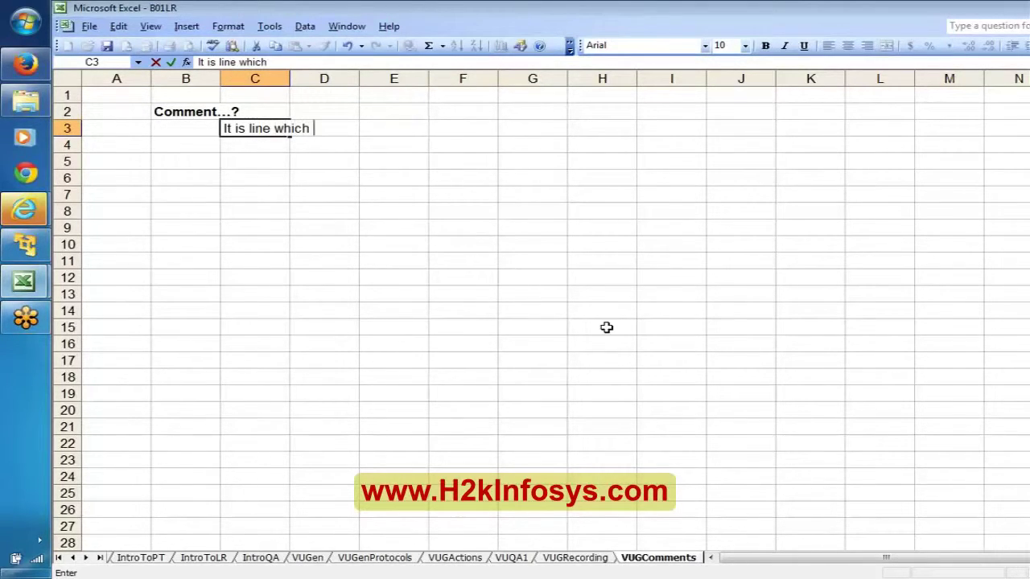
type("ll be ing")
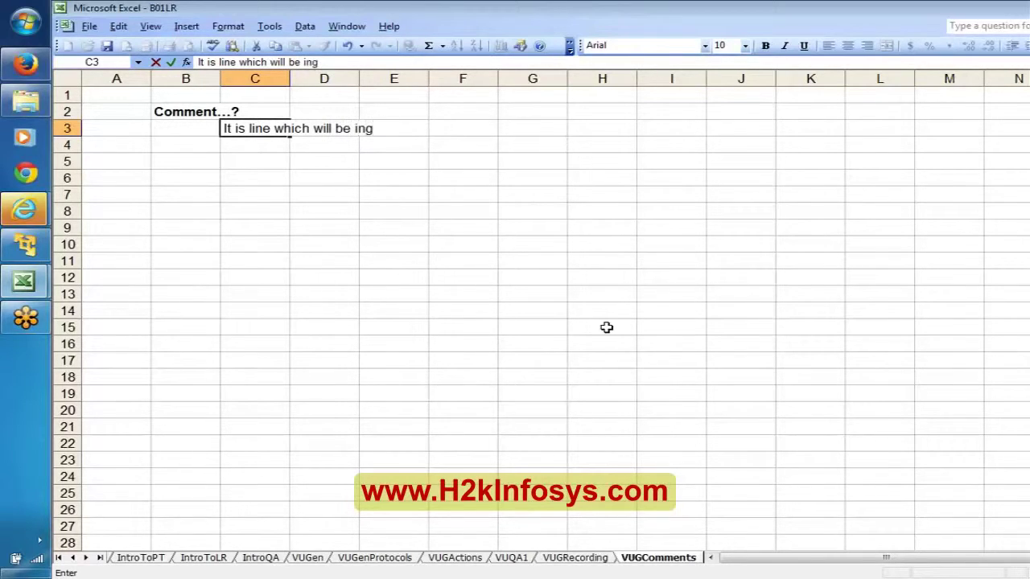
type("nored by the VUG")
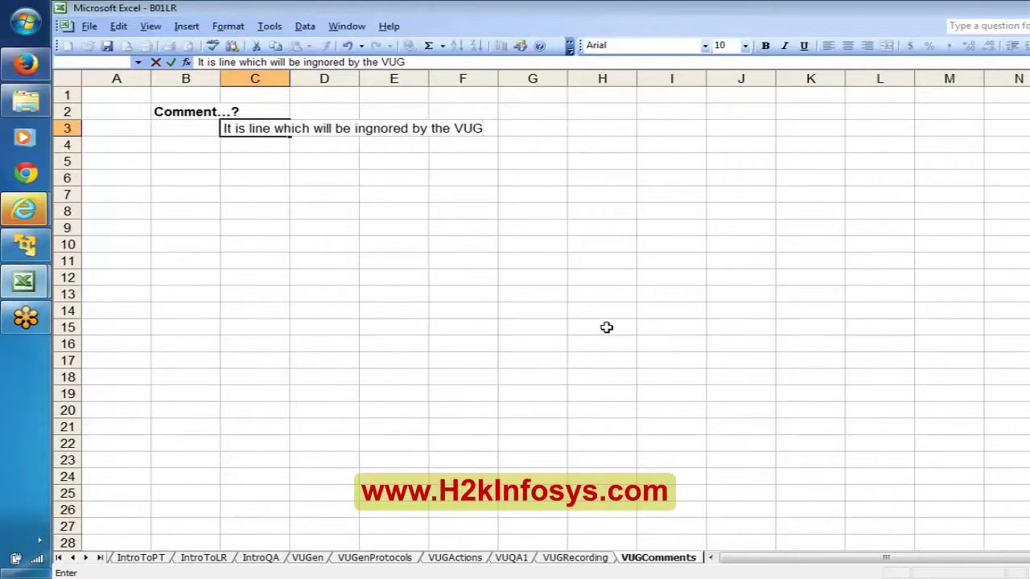
key("Return")
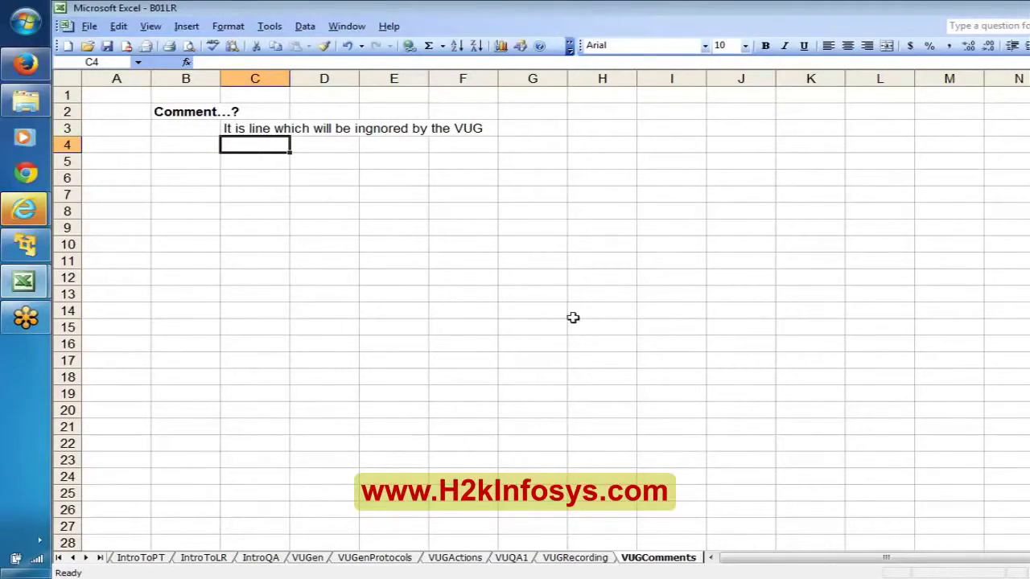
Step: Enter "C Language - Comments" in C4 below the comment definition
left_click(191, 112)
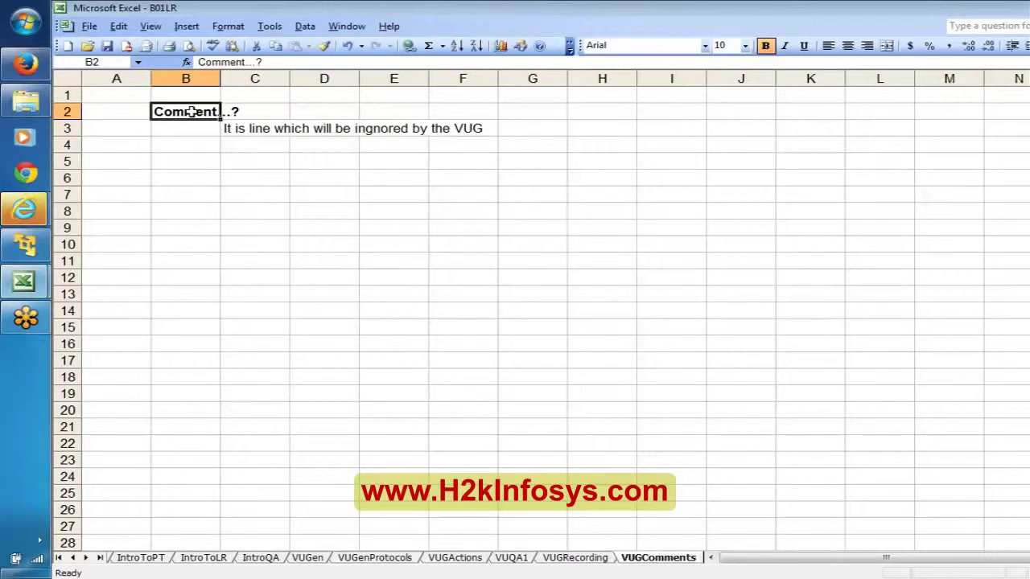
key("Return")
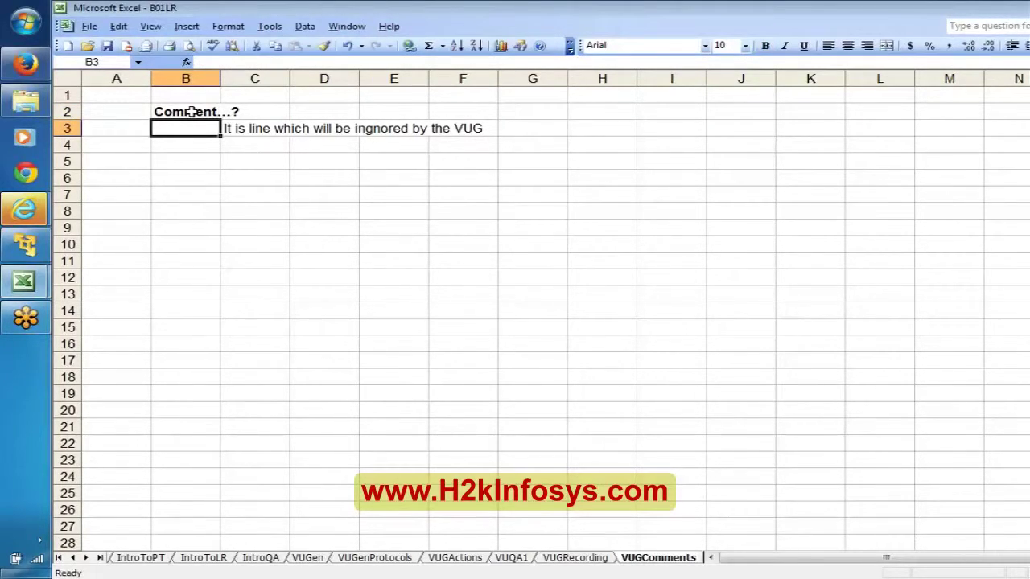
key("Return")
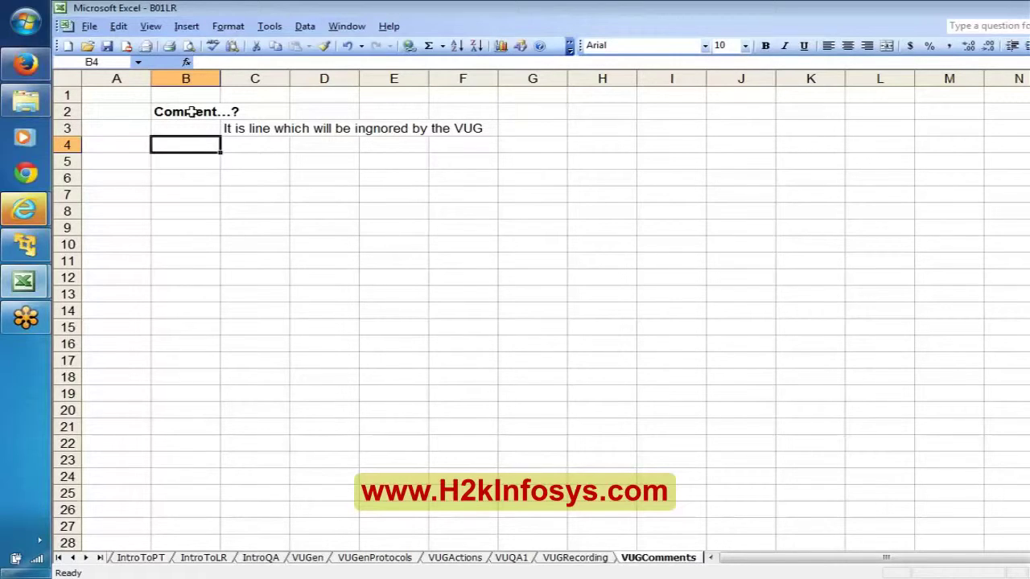
key("Right")
type("C")
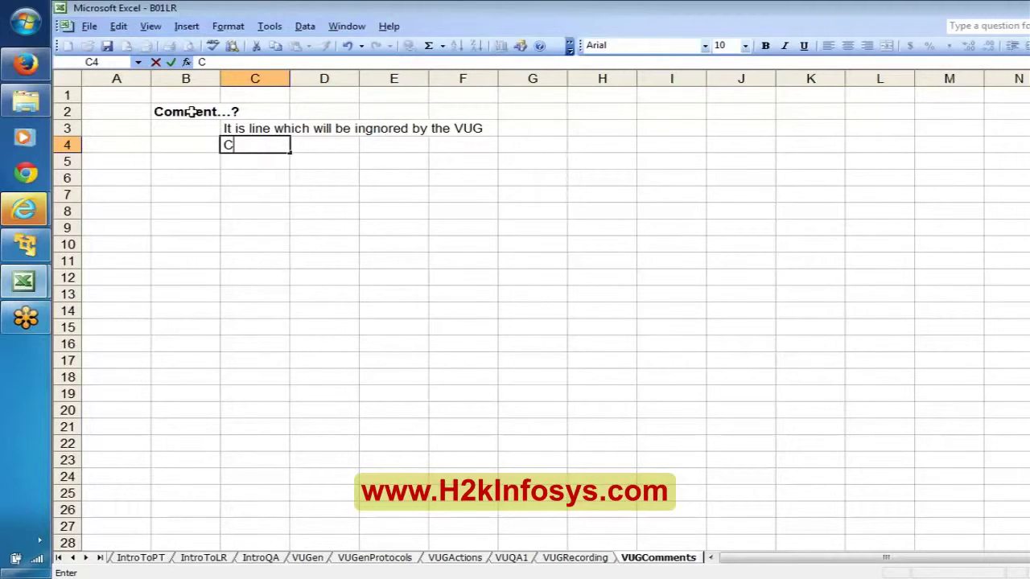
type("Langua")
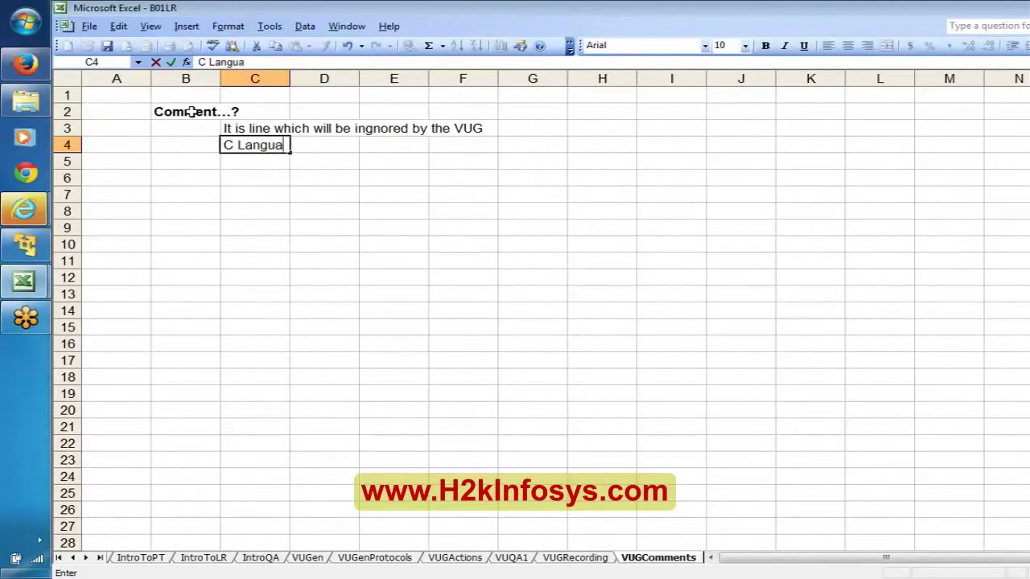
type("ge - Com")
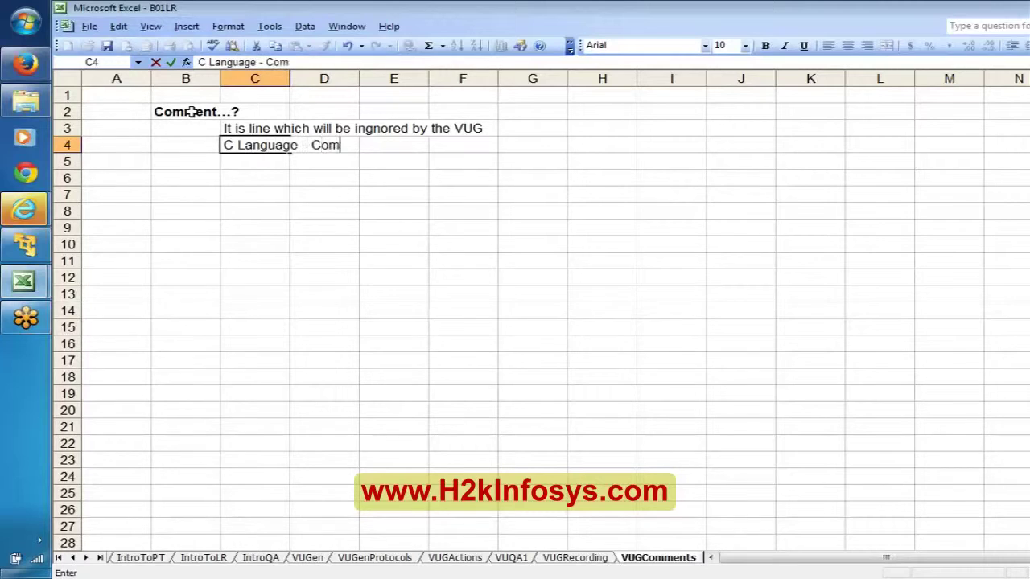
type("ments")
key("Return")
Step: List the comment types "1. Single Line Comment" in C5 and "2. multiline comment" in C6
type("1")
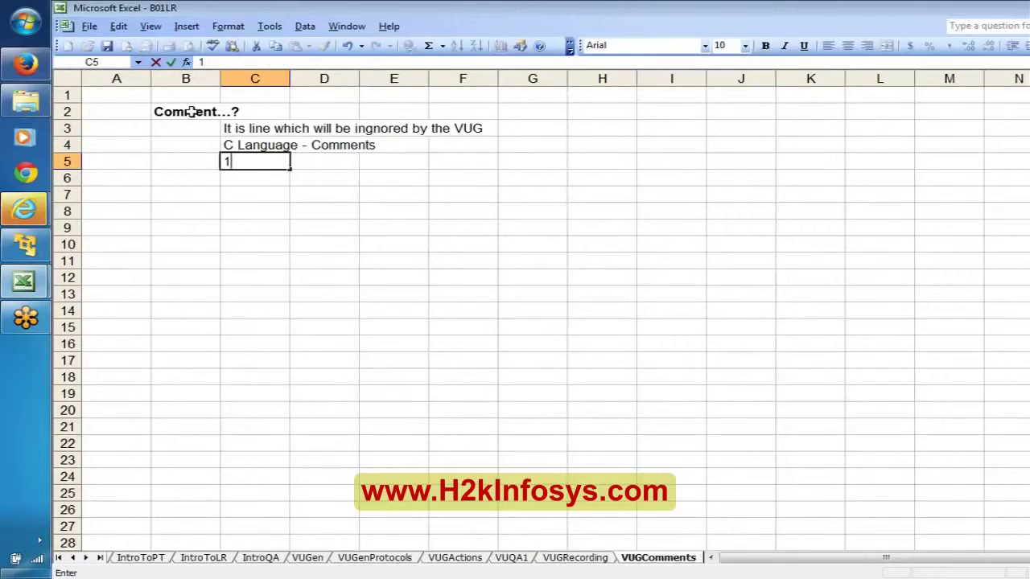
type(". Single Line ")
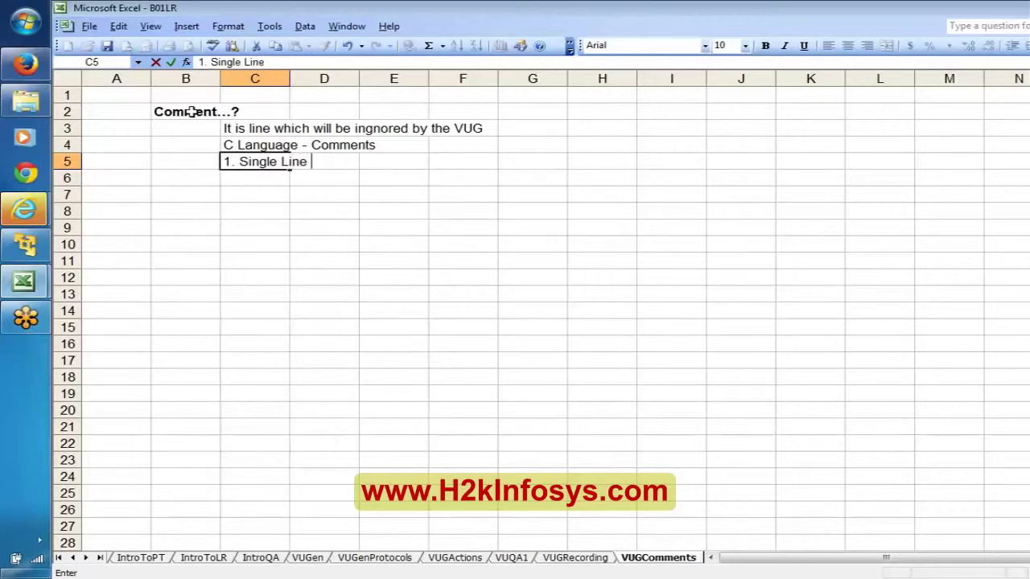
type("Comment")
key("Return")
type("2")
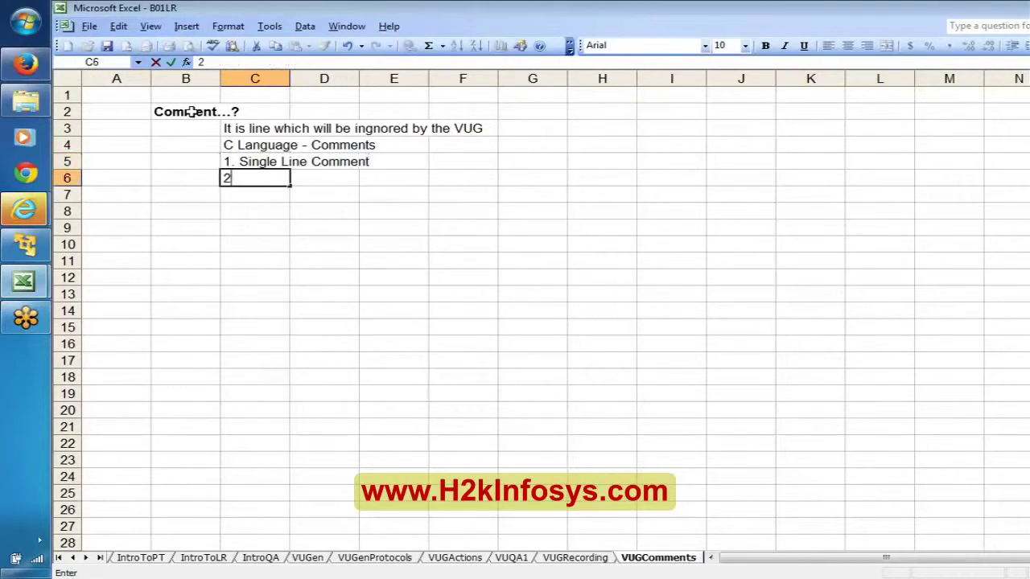
type(". multiple")
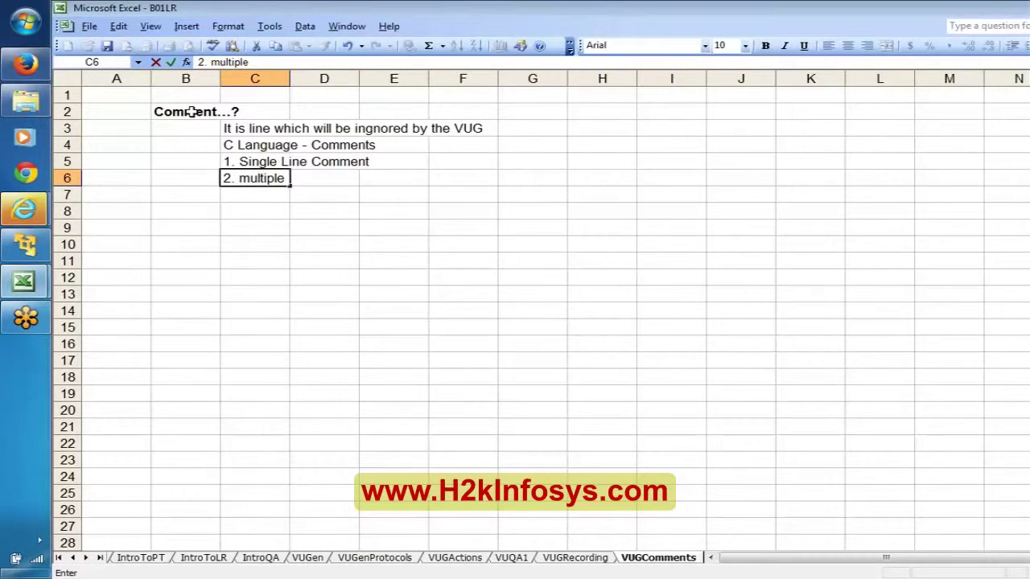
key("BackSpace")
key("BackSpace")
key("BackSpace")
key("BackSpace")
type("line co")
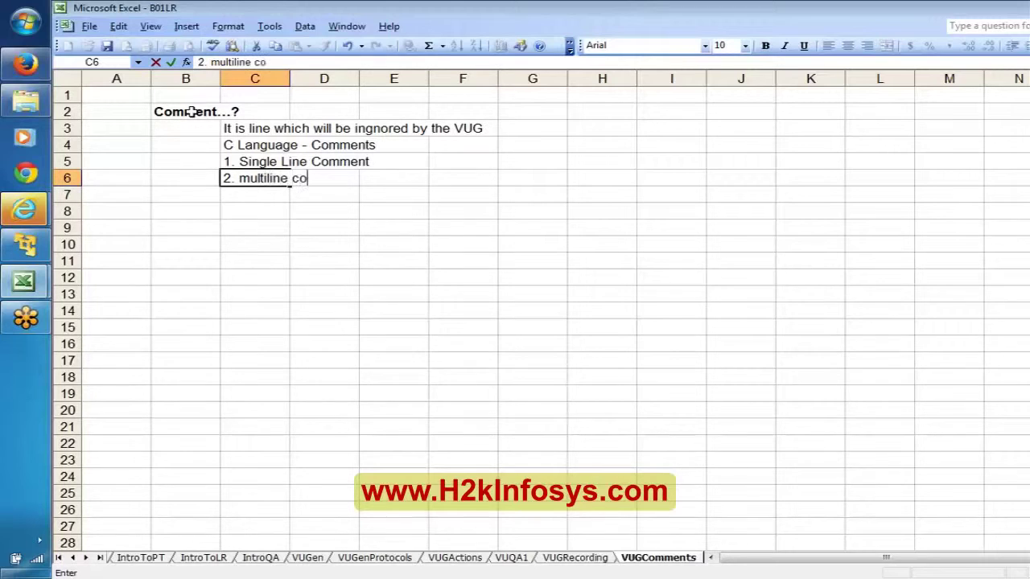
type("mment")
key("Return")
Step: Enter the single-line comment syntax // as text in F5
key("Up")
key("Up")
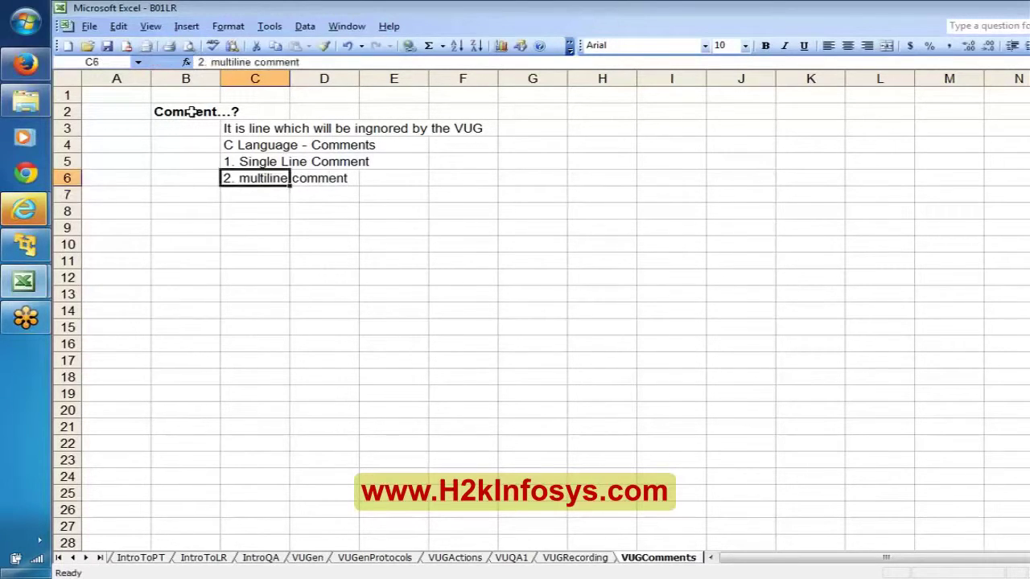
key("Right")
key("Right")
key("Right")
type("'")
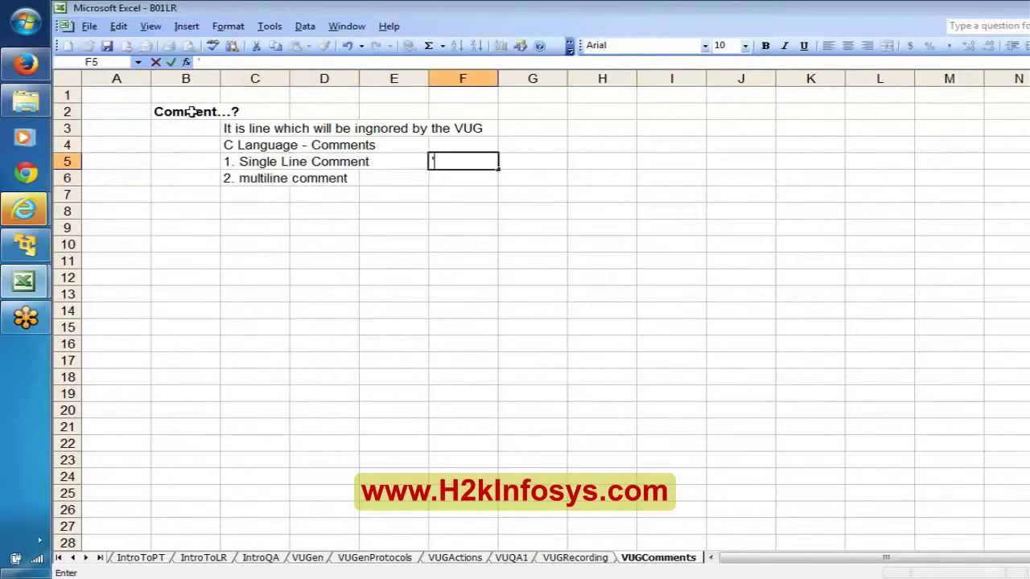
type("//")
key("Return")
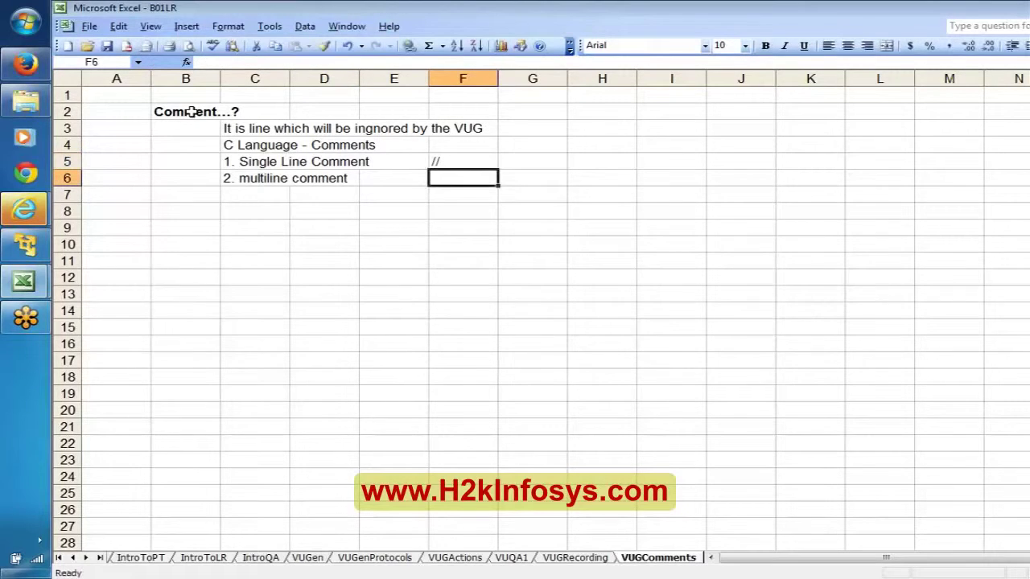
Step: Enter the multiline comment example as text, with "/* this is multi line" in F6 and "comment */" in F7
type("'")
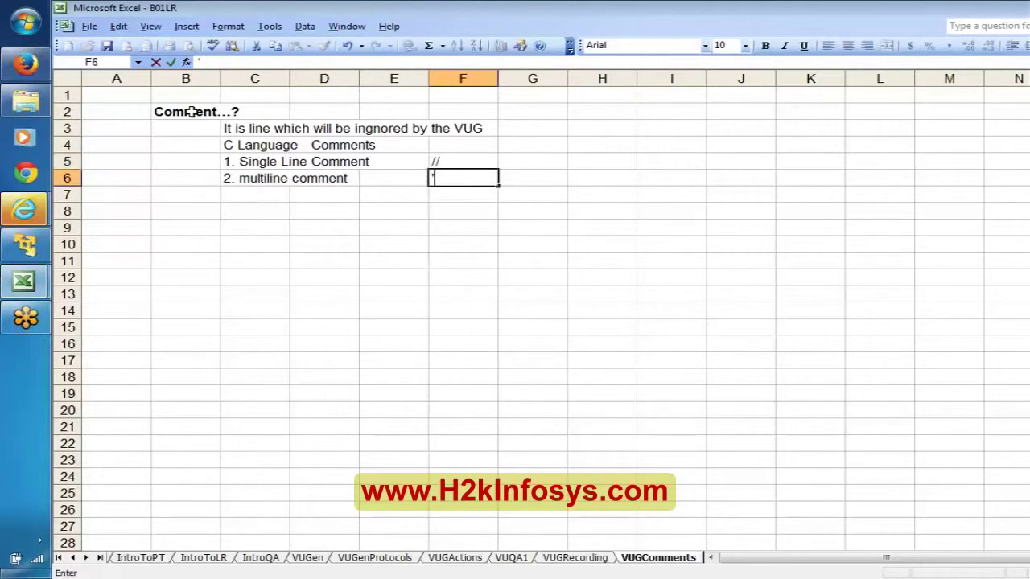
type("/* this i")
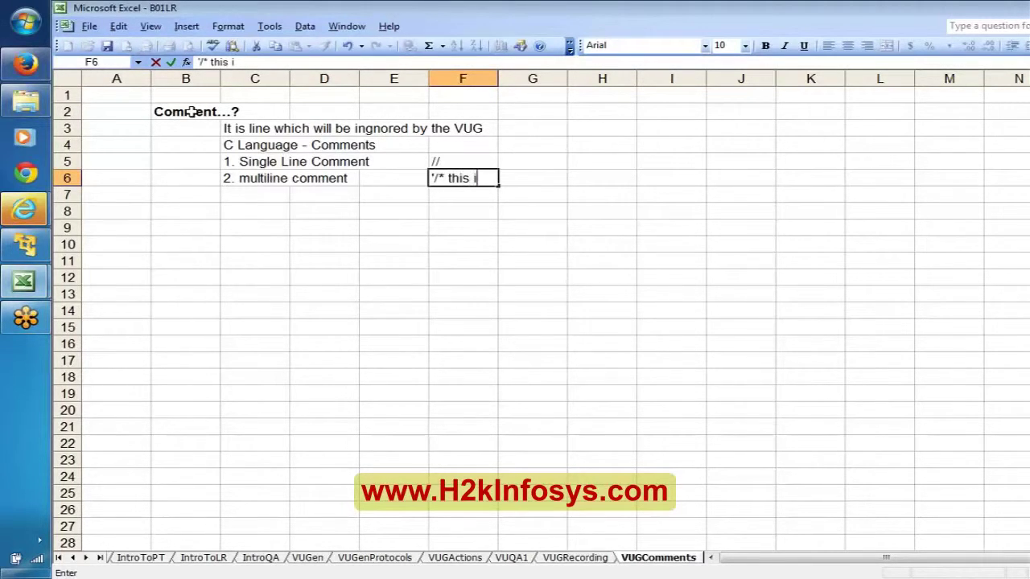
type("s multip")
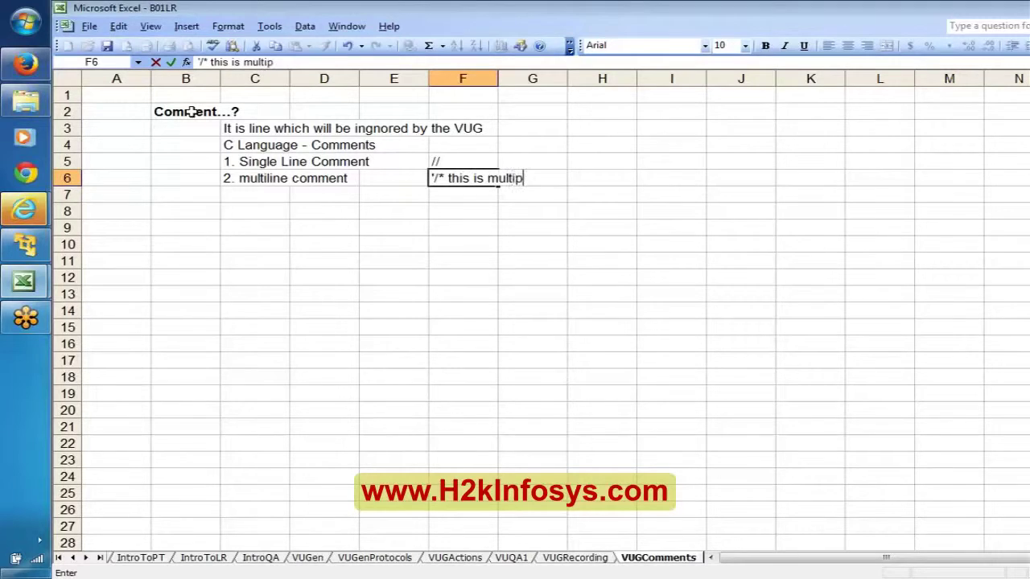
key("BackSpace")
type("line")
key("Return")
type("comment ")
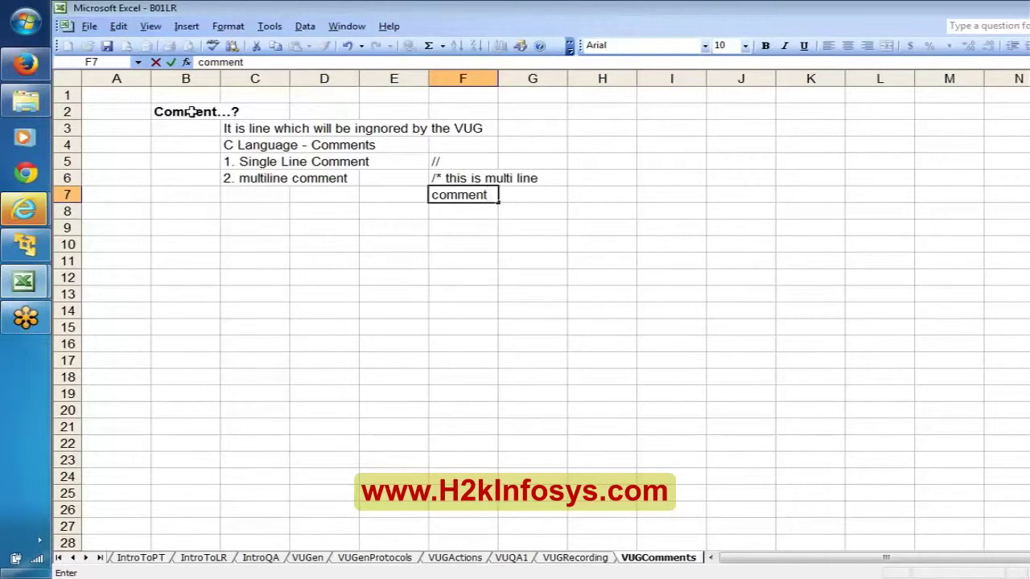
type("*/")
key("Return")
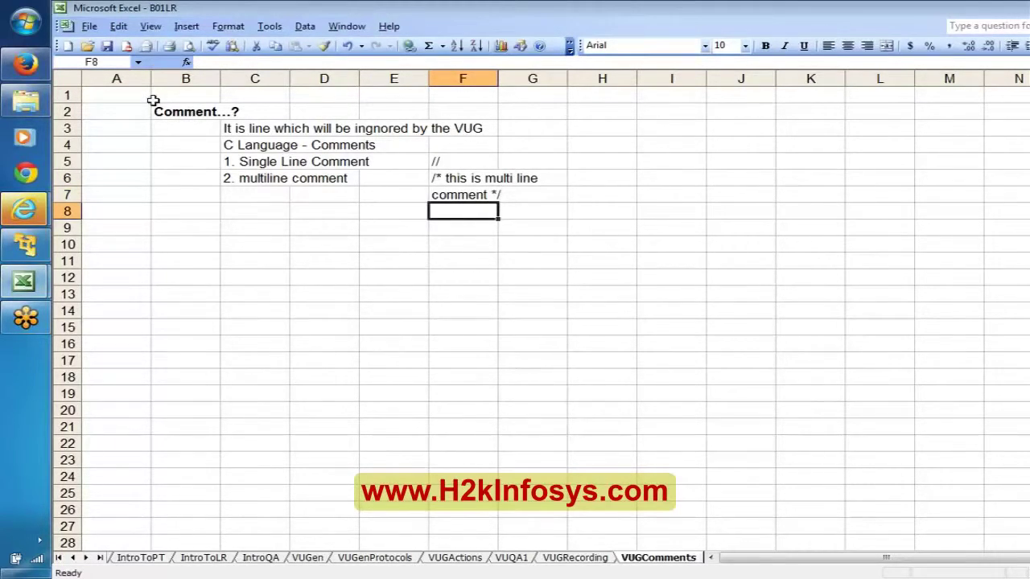
left_click(251, 200)
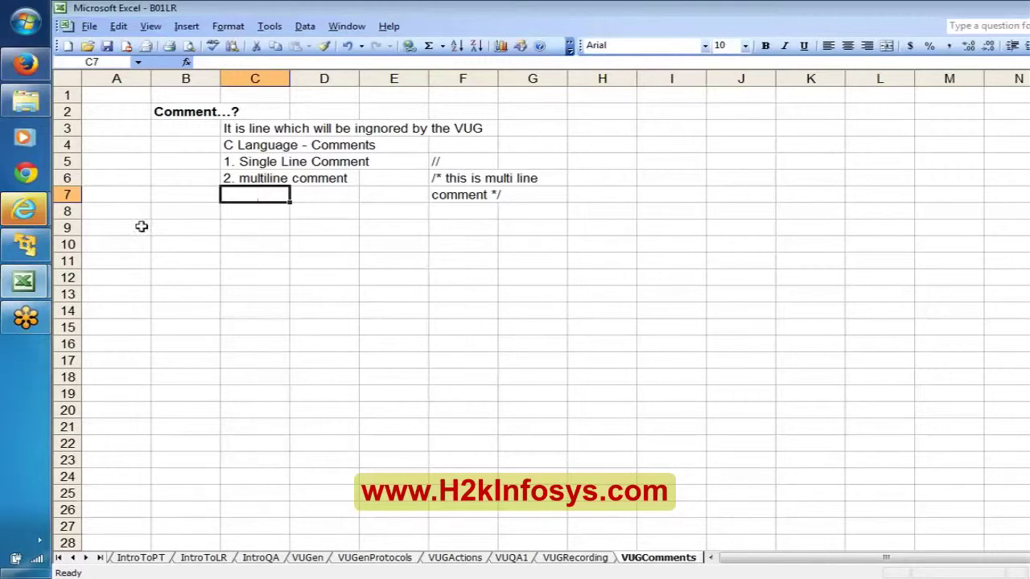
Step: Switch to the Windows 7 virtual machine in VMware Player and open its Task Manager
left_click(25, 246)
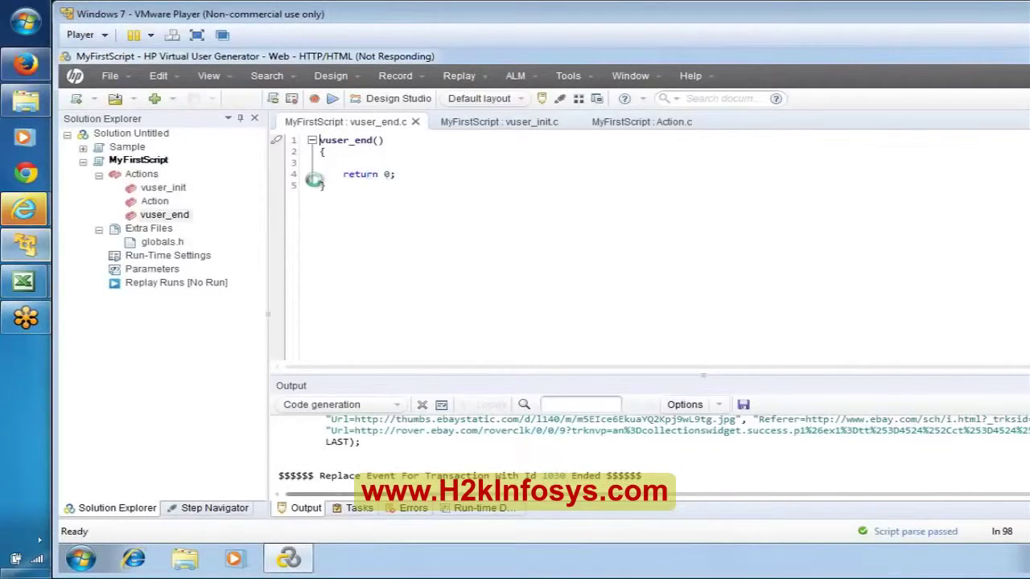
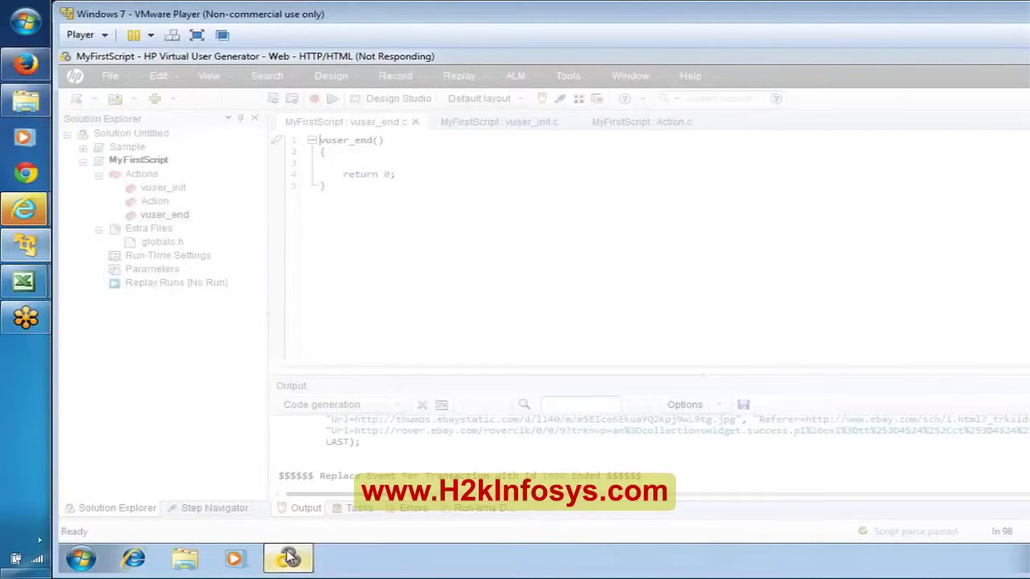
right_click(406, 568)
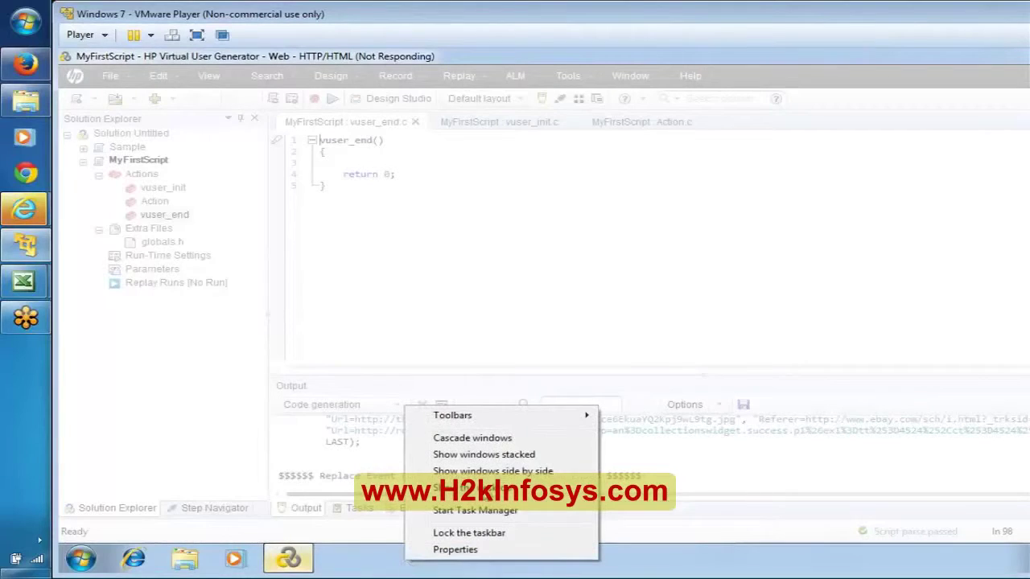
left_click(493, 512)
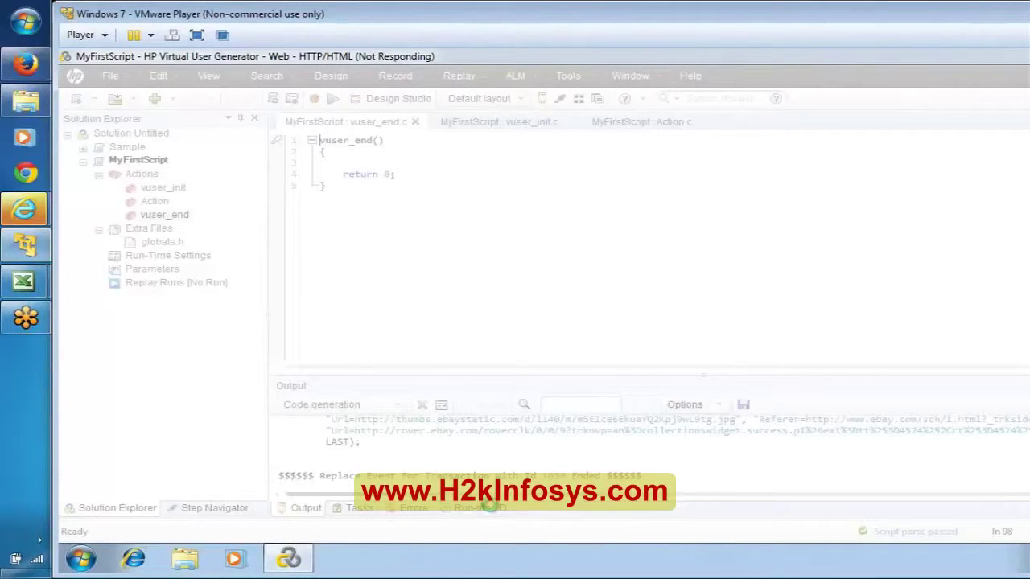
key("ctrl+shift+Escape")
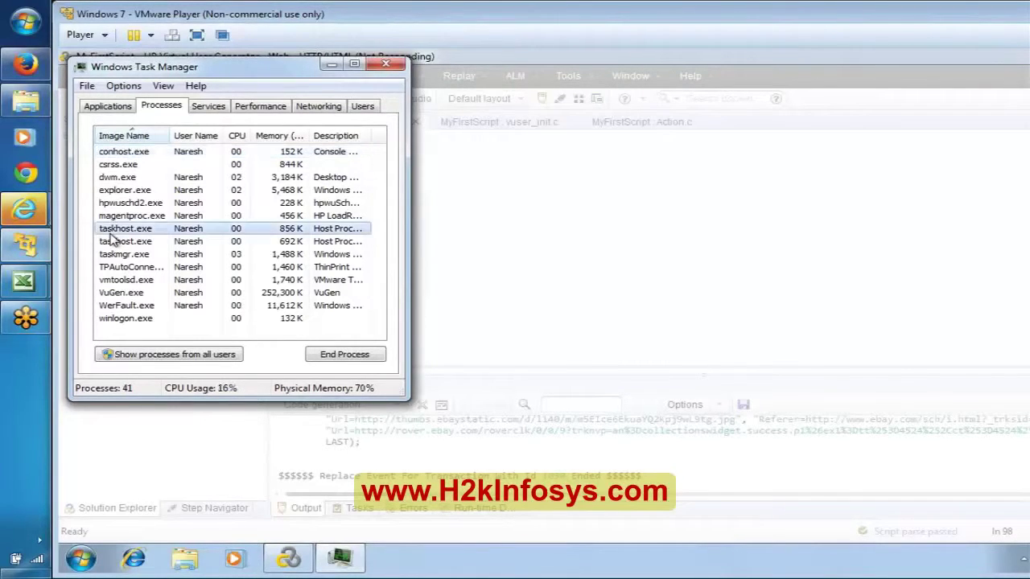
Step: End the VuGen.exe process and close Task Manager
key("v")
key("u")
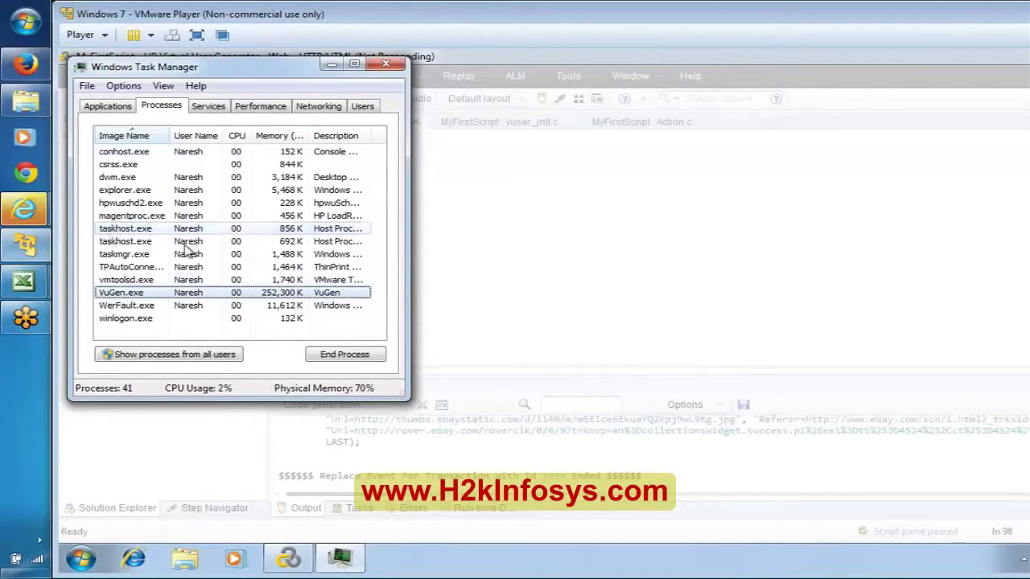
left_click(342, 358)
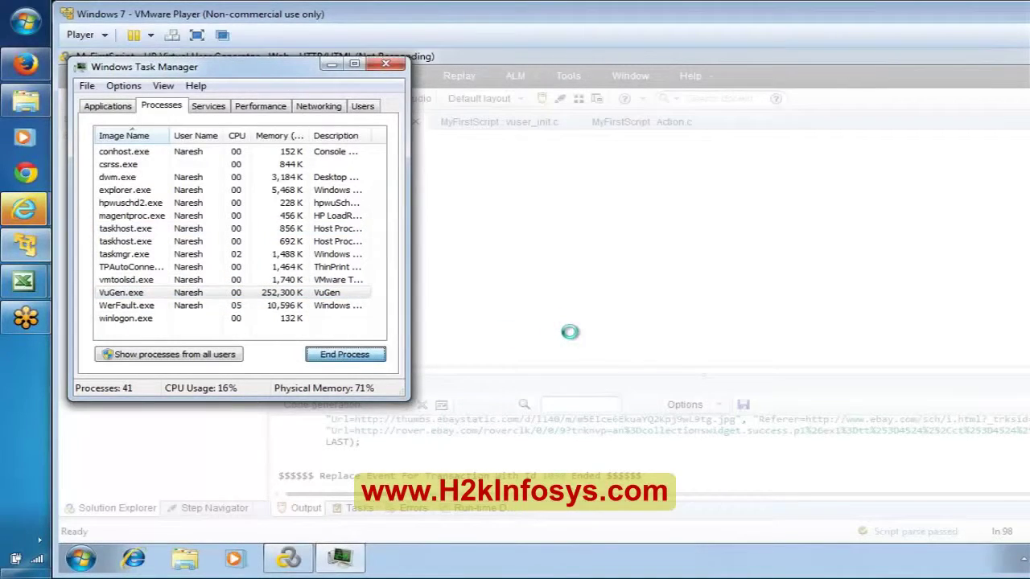
left_click(609, 331)
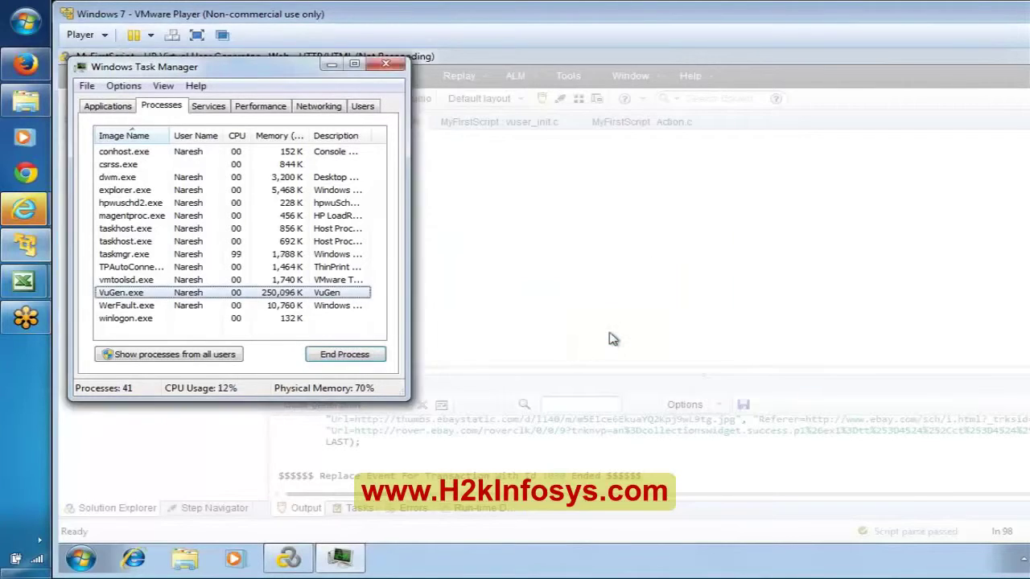
left_click(392, 66)
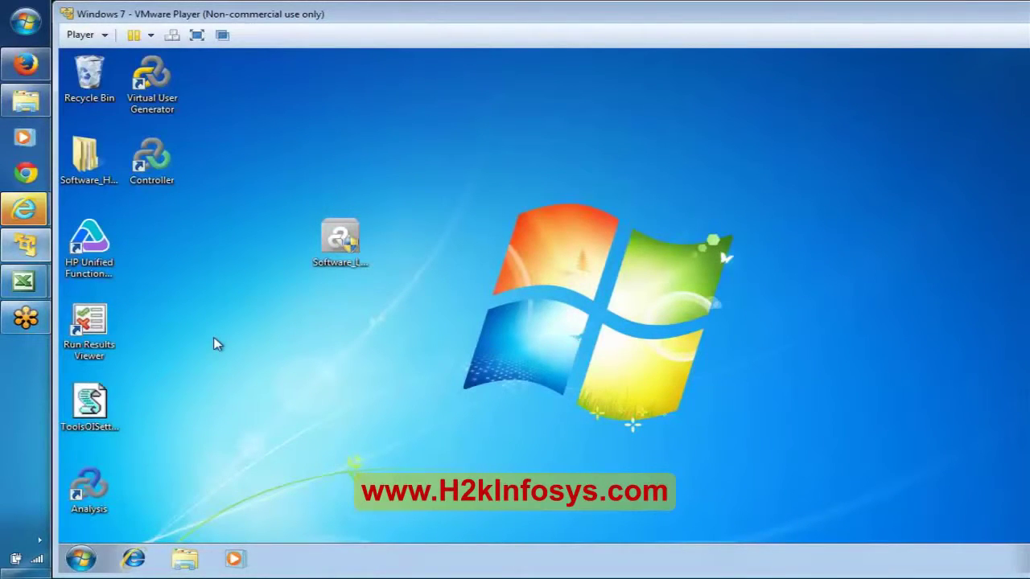
Step: Open the virtual machine's temporary files folder by running %temp%
key("v")
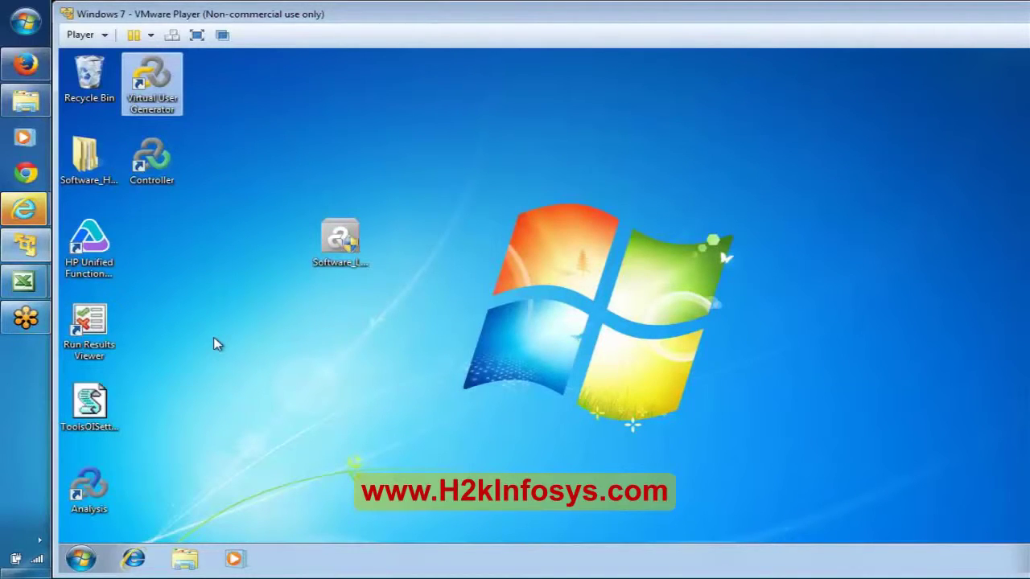
key("super+r")
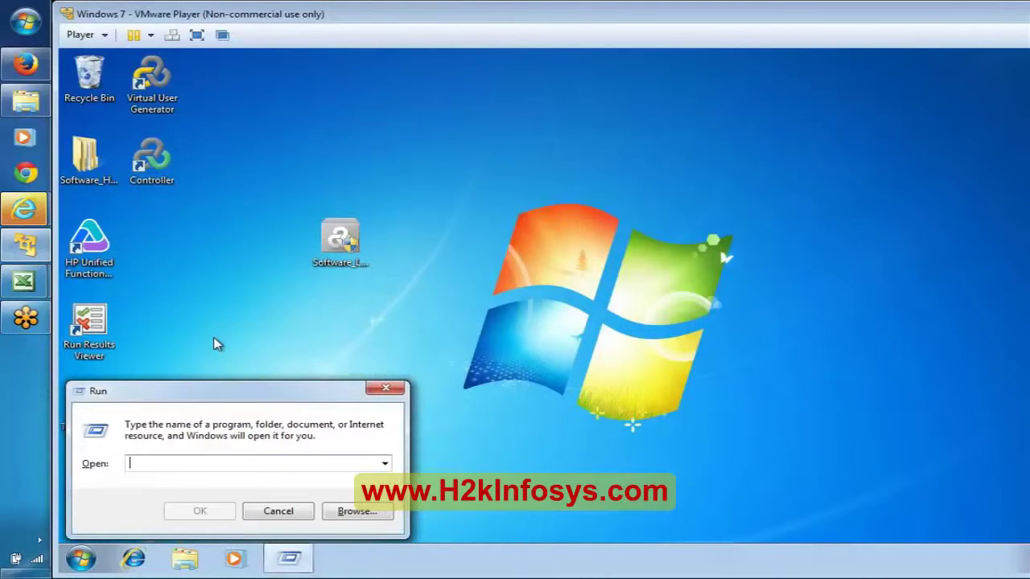
type("%temp%")
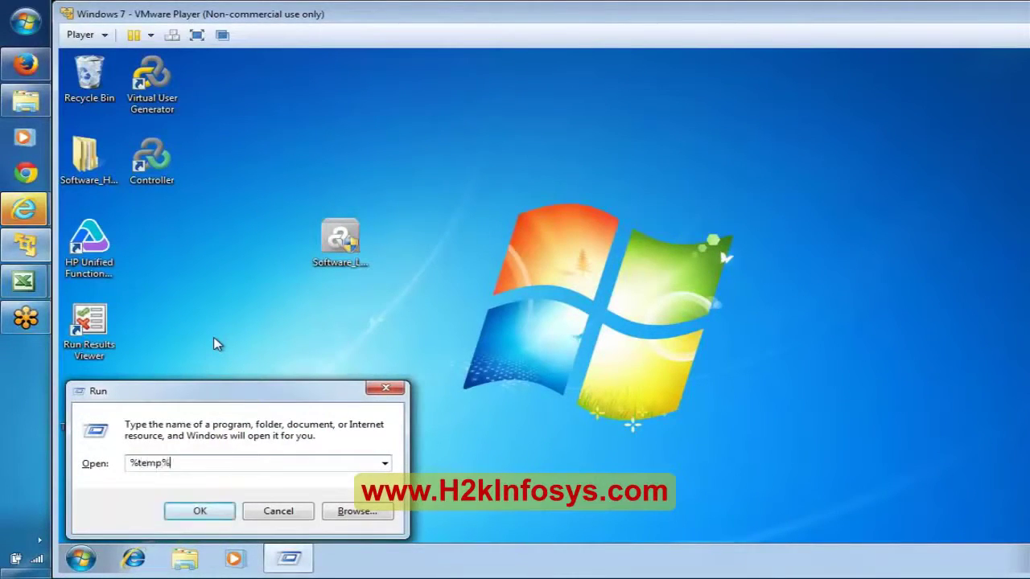
key("Return")
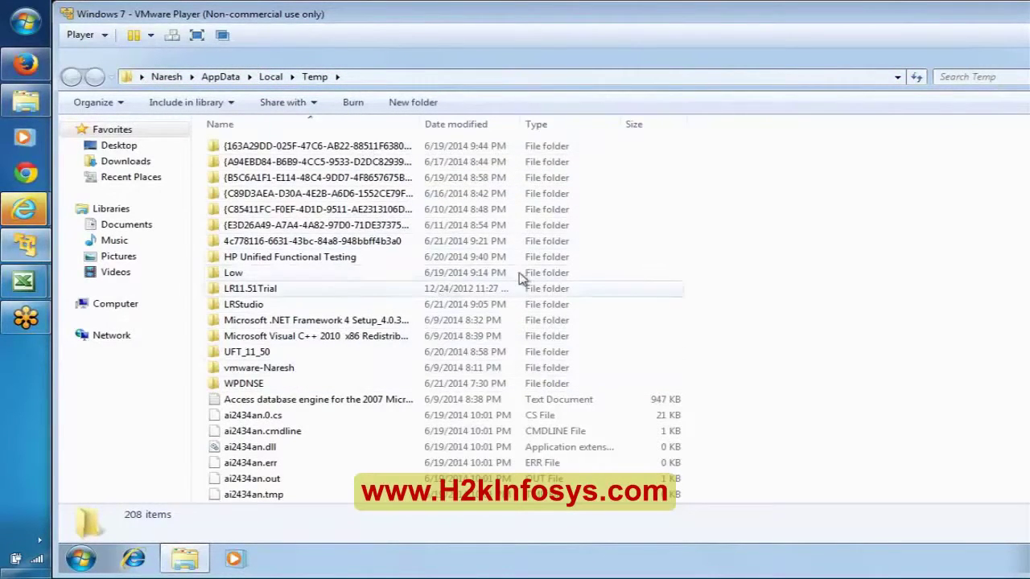
Step: Look through the files and folders in the Temp folder from start to end, returning to the first entry
left_click(408, 386)
key("Down")
key("Down")
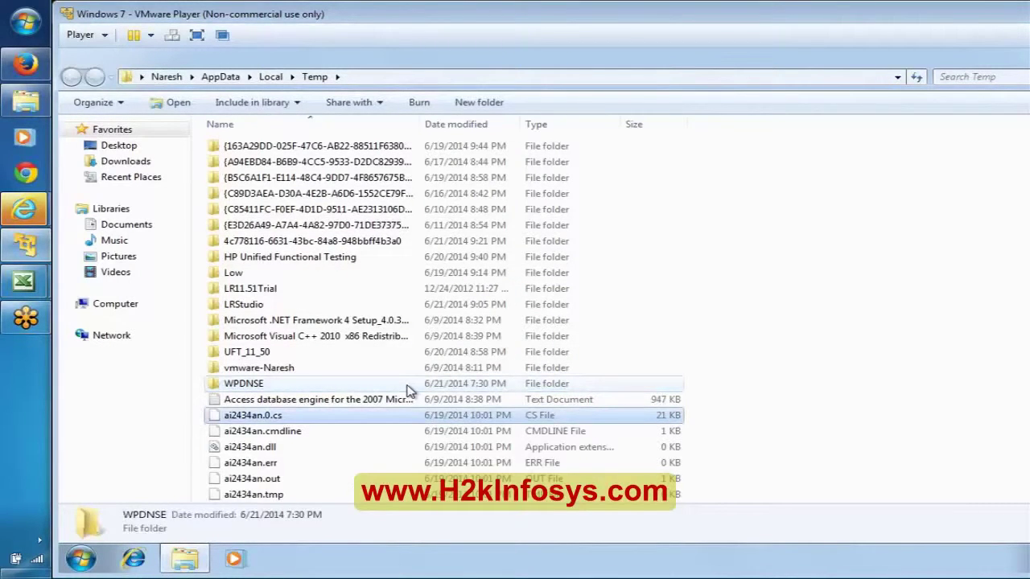
key("Down")
key("Down")
key("Down")
key("Down")
key("Down")
key("Down")
key("Down")
key("Down")
key("Down")
key("Down")
key("Down")
key("Down")
key("Down")
key("Down")
key("Down")
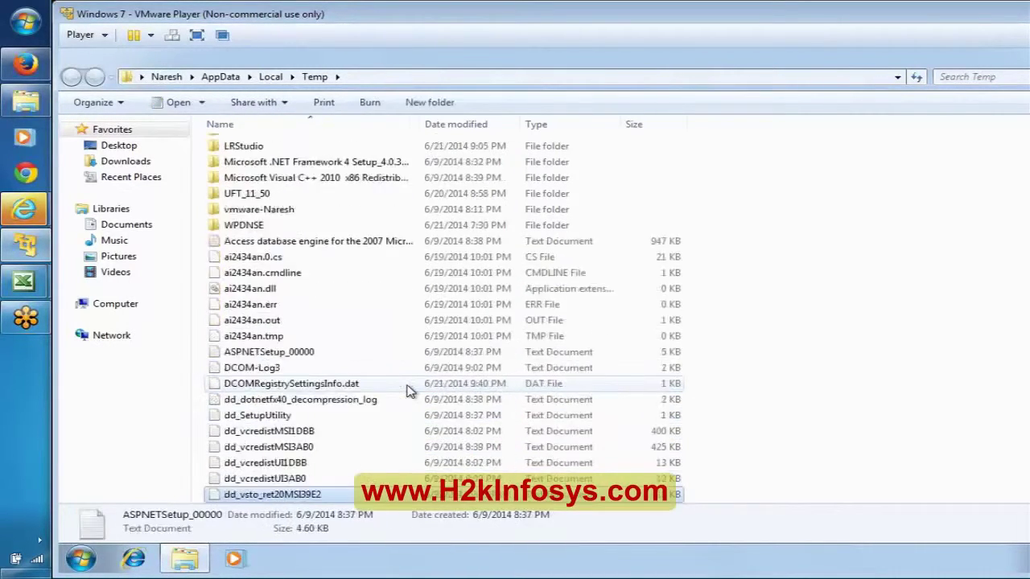
key("Down")
key("Down")
key("Down")
key("Down")
key("Down")
key("Down")
key("Down")
key("Down")
key("Down")
key("Down")
key("Down")
key("Down")
key("Down")
key("Down")
key("Down")
key("Down")
key("Down")
key("Down")
key("Down")
key("Down")
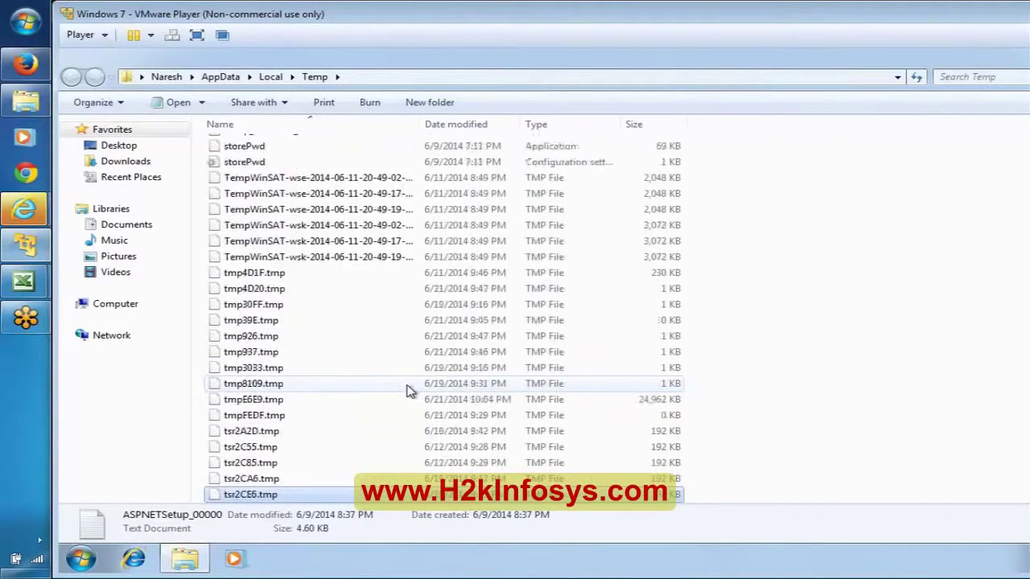
key("Down")
key("Down")
key("Down")
key("Down")
key("Down")
key("Down")
key("Down")
key("Down")
key("Down")
key("Down")
key("Down")
key("Down")
key("Down")
key("Down")
key("Down")
key("Down")
key("Down")
key("Down")
key("Down")
key("Down")
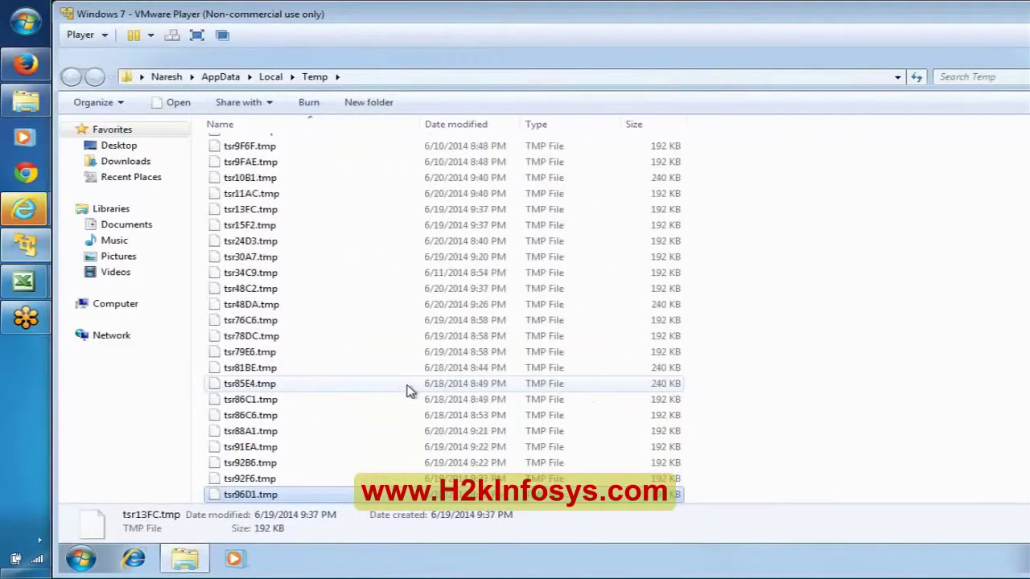
key("Down")
key("Down")
key("Down")
key("Down")
key("Down")
key("Down")
key("Down")
key("Down")
key("Down")
key("Down")
key("Down")
key("Down")
key("Down")
key("Down")
key("Down")
key("Down")
key("Down")
key("Down")
key("Down")
key("Down")
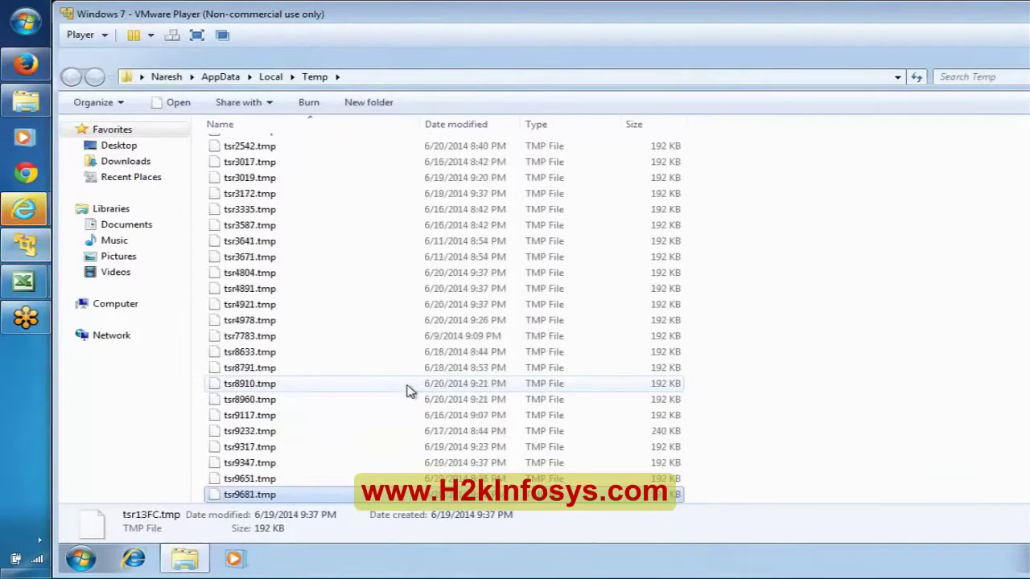
key("Down")
key("Down")
key("Down")
key("Down")
key("Down")
key("Down")
key("Down")
key("Down")
key("Down")
key("Down")
key("Down")
key("Down")
key("Down")
key("Down")
key("Down")
key("Down")
key("Down")
key("Down")
key("Down")
key("Down")
key("Home")
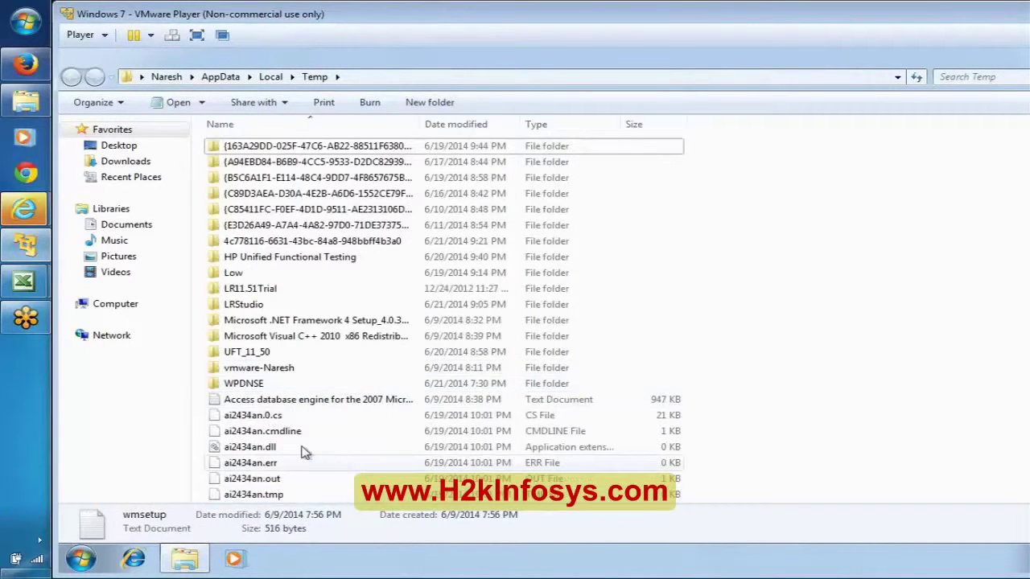
Step: Inspect the LR11.51Trial folder and the LRStudio\3248 folder inside Temp, then minimize the folder window
left_click(249, 288)
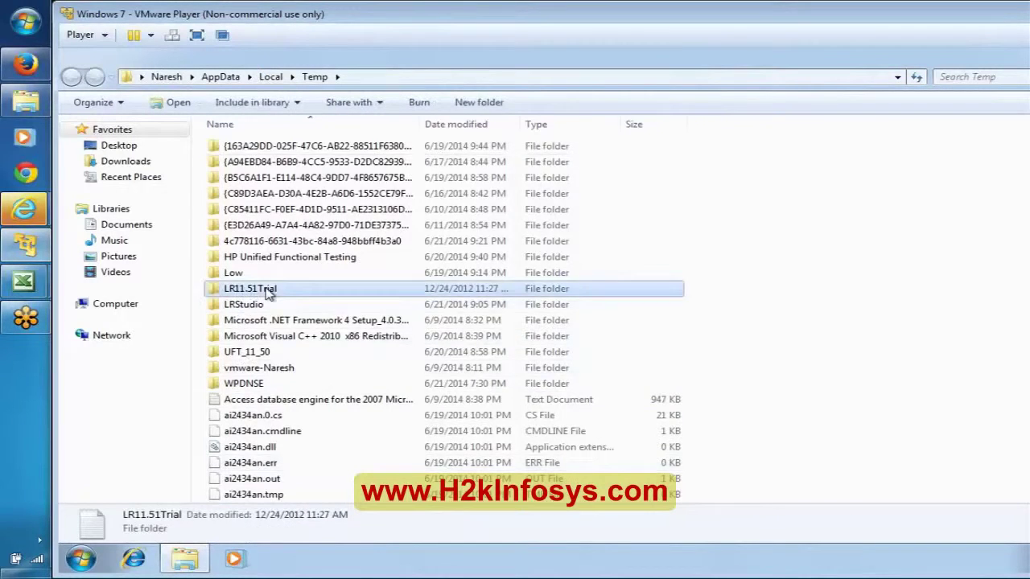
double_click(269, 295)
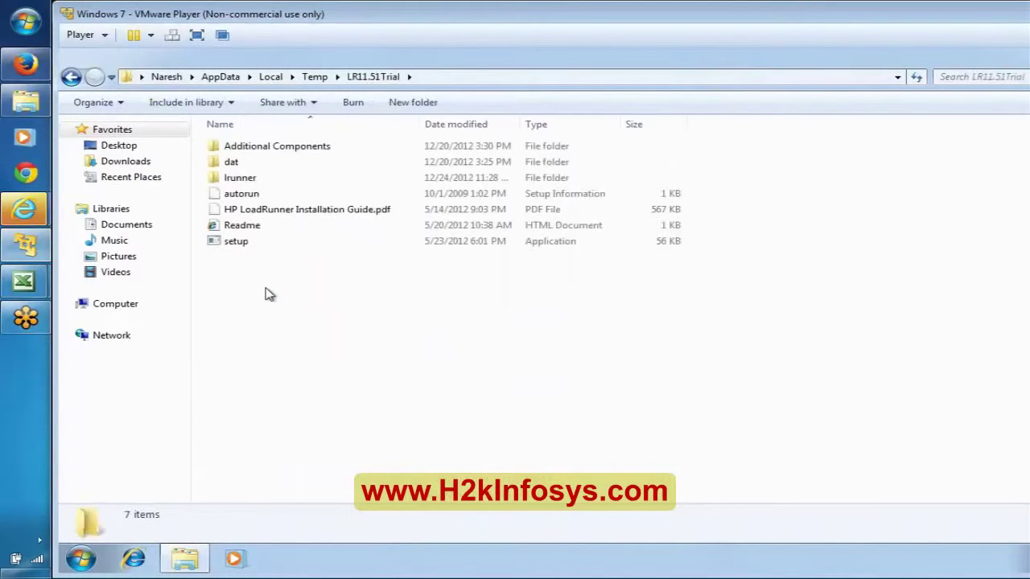
key("BackSpace")
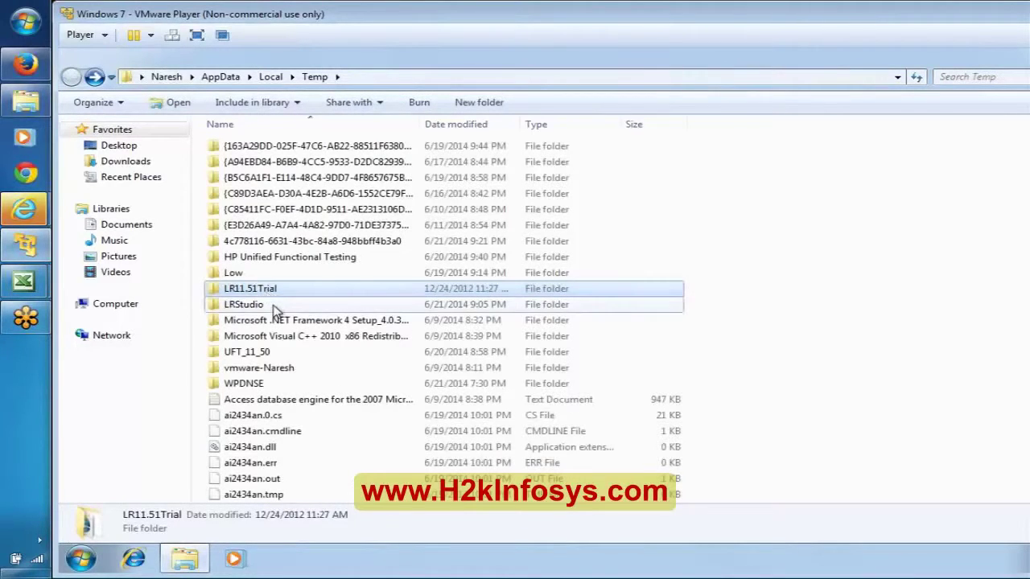
double_click(270, 304)
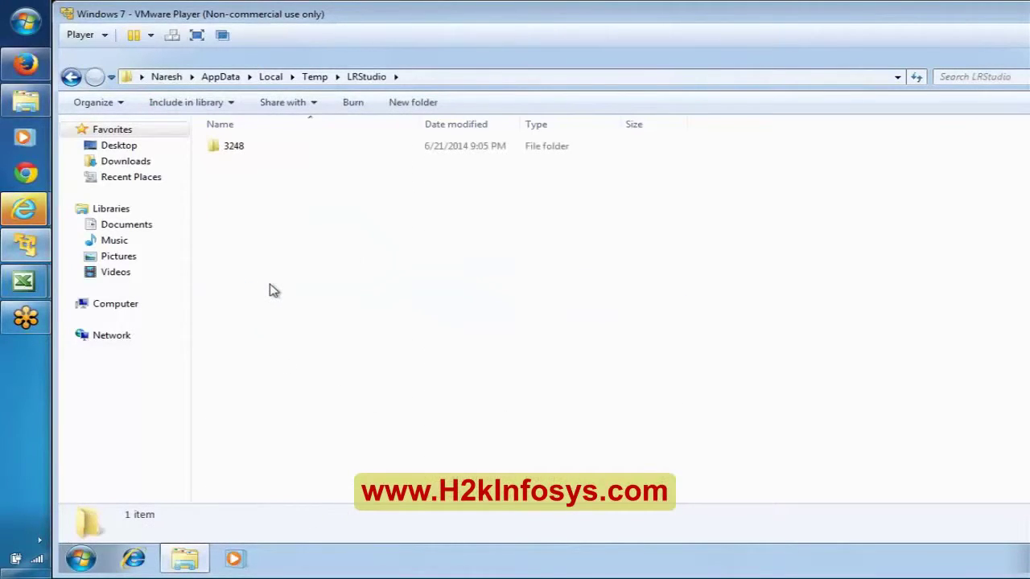
double_click(245, 151)
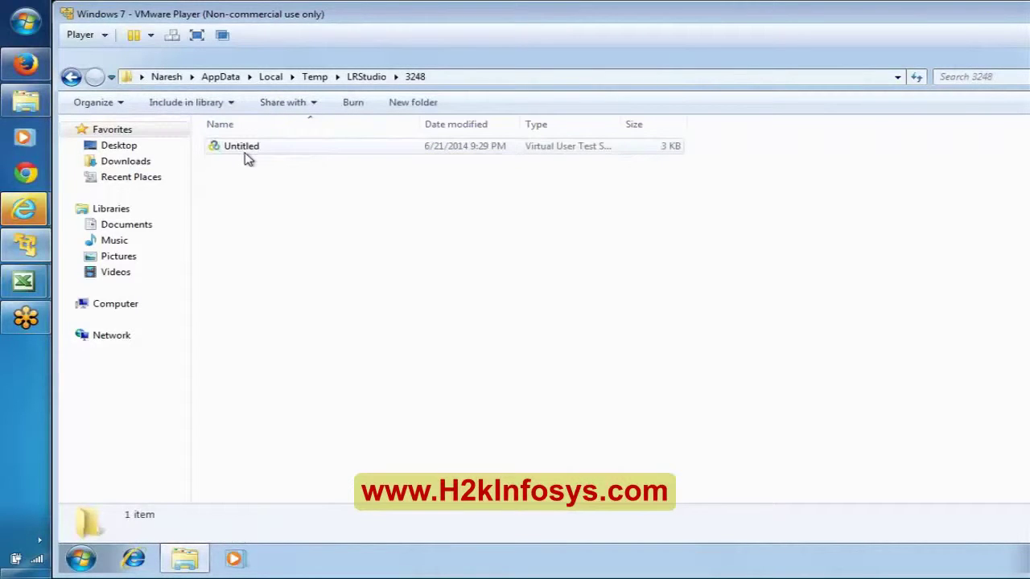
left_click(197, 558)
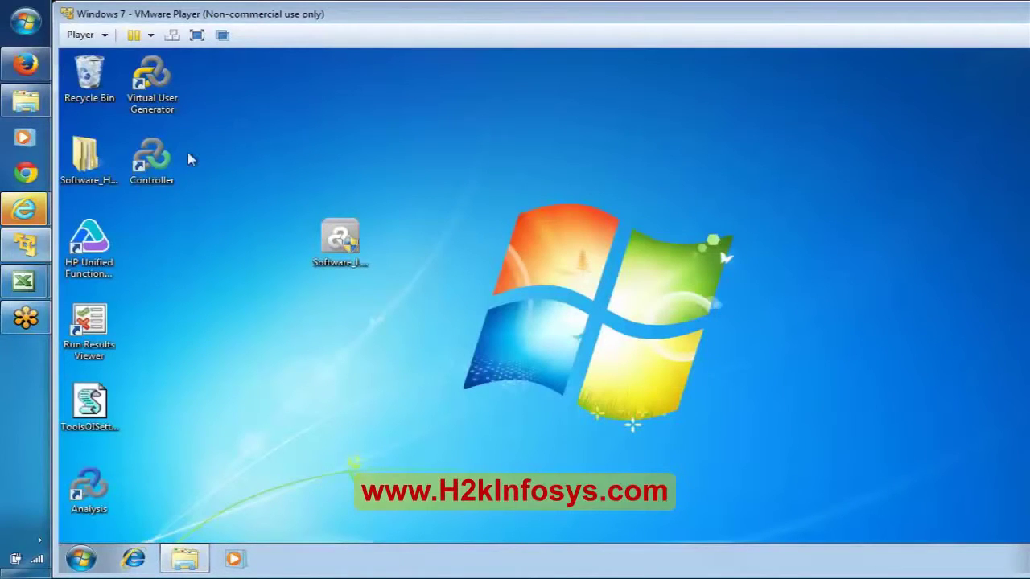
Step: Launch Virtual User Generator as administrator, allow VuGen to make changes to the computer, and refresh the desktop
double_click(148, 78)
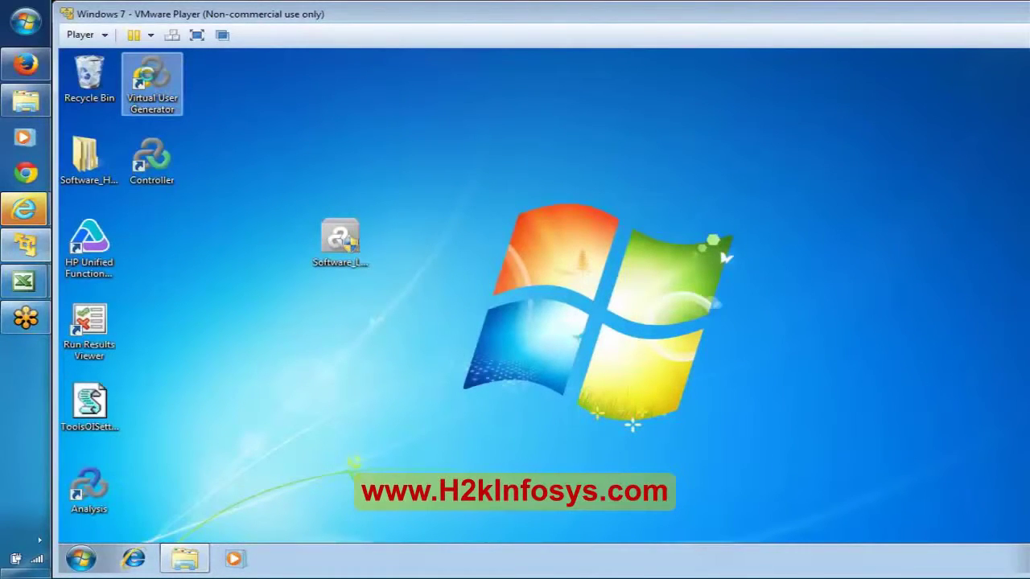
right_click(148, 74)
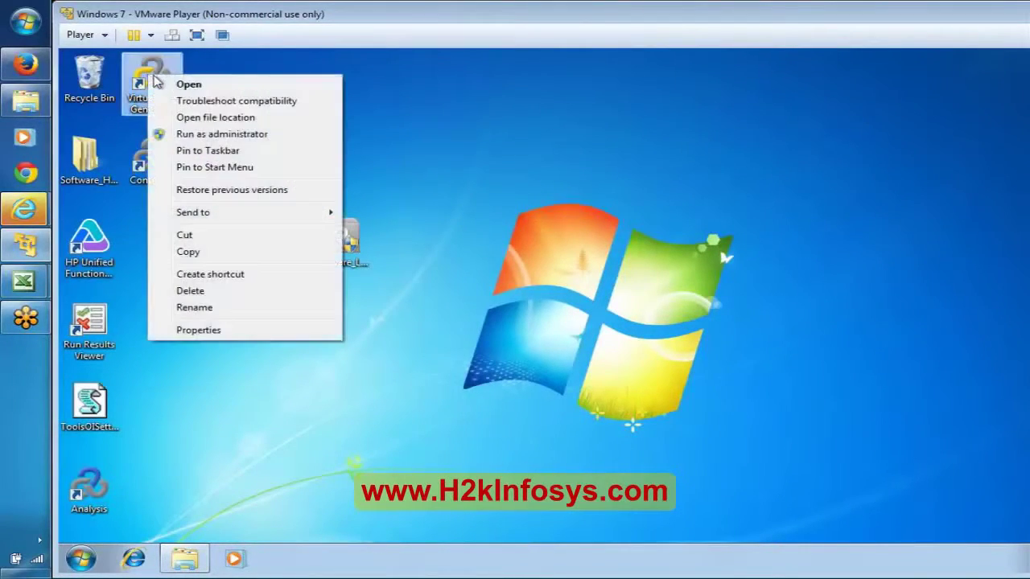
left_click(253, 135)
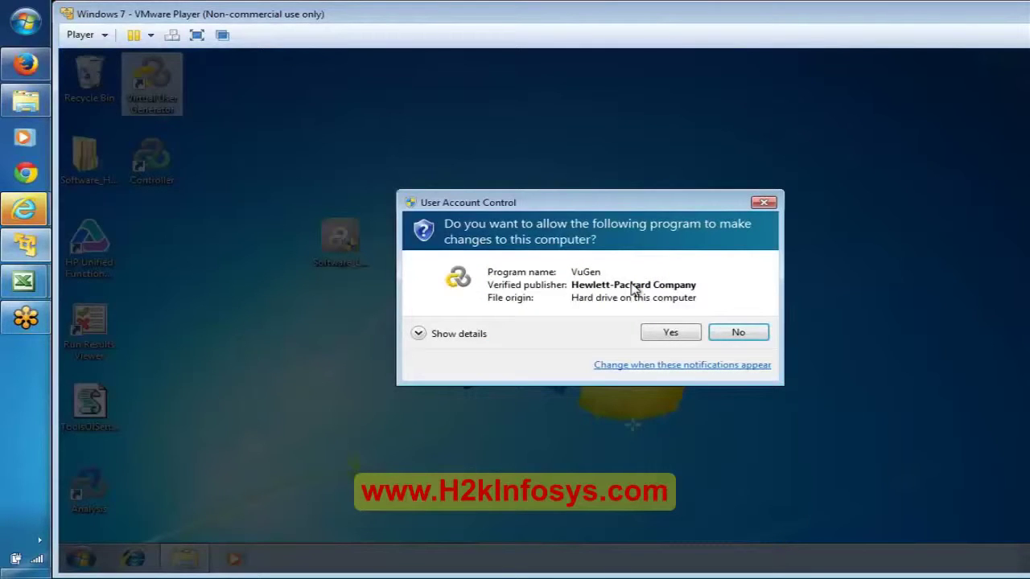
left_click(668, 333)
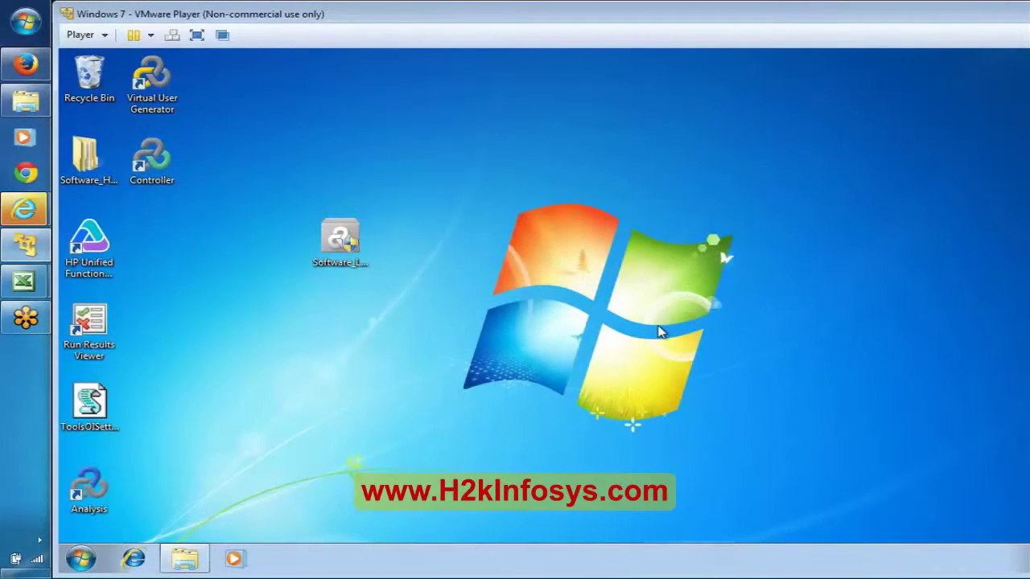
right_click(541, 303)
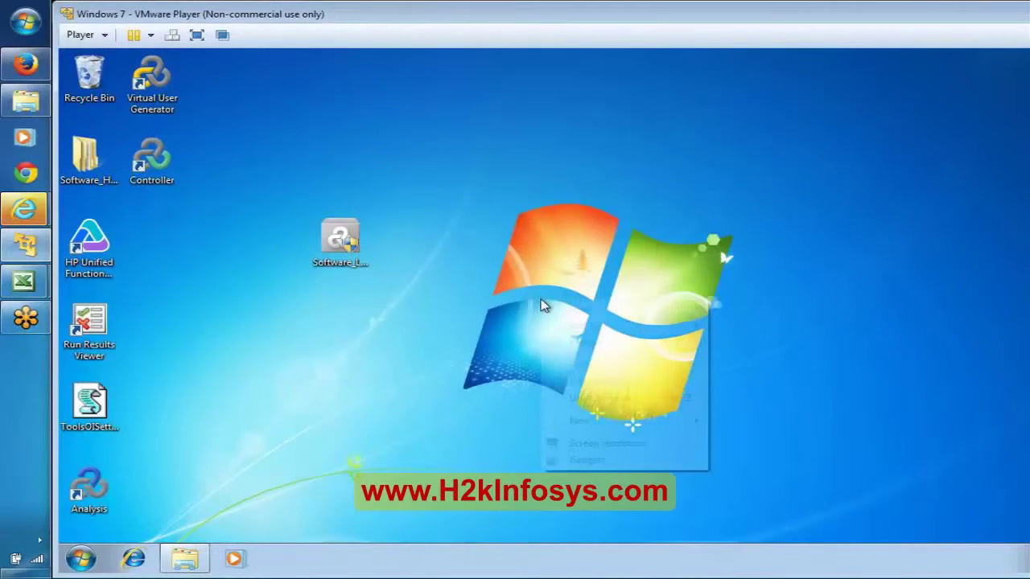
left_click(625, 343)
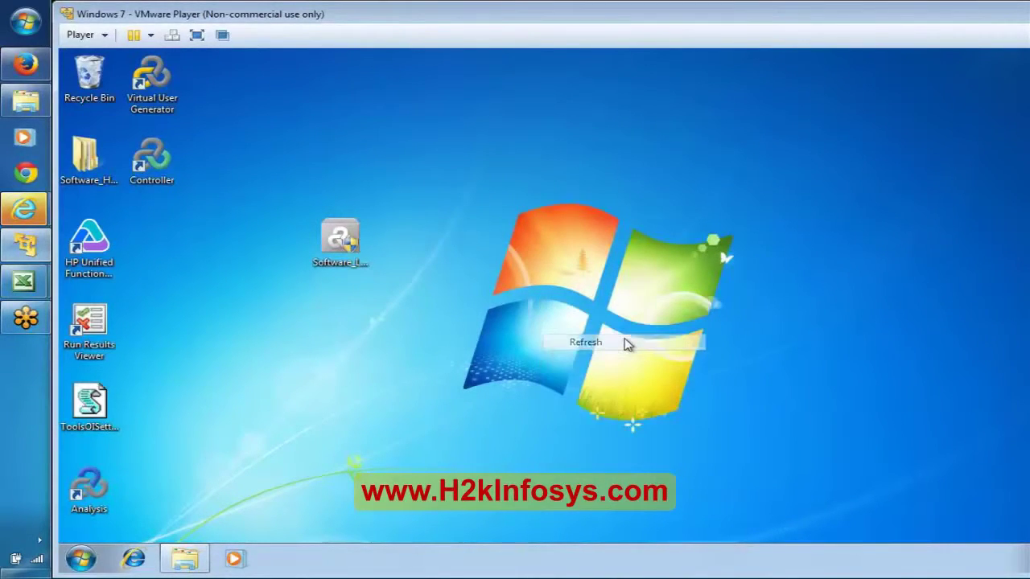
Step: Set the vmplayer.exe process priority to Above Normal in the host computer's Task Manager, then close Task Manager
right_click(15, 376)
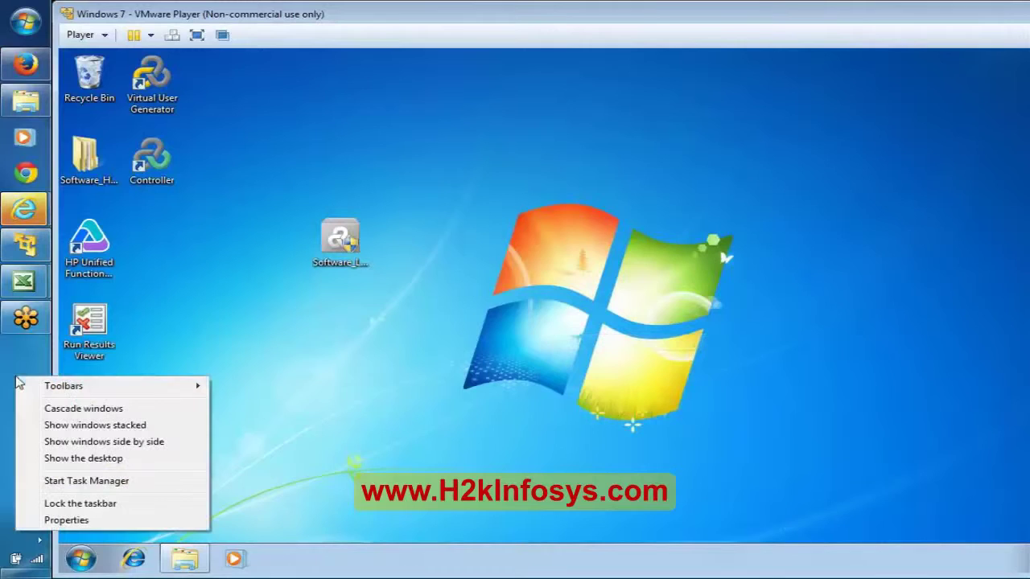
left_click(88, 480)
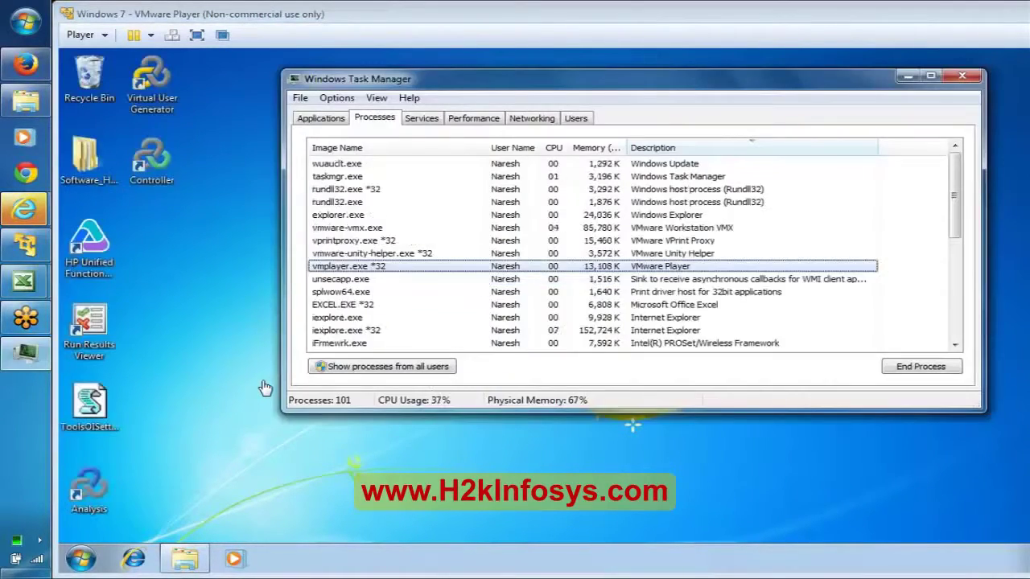
right_click(621, 272)
mouse_move(748, 390)
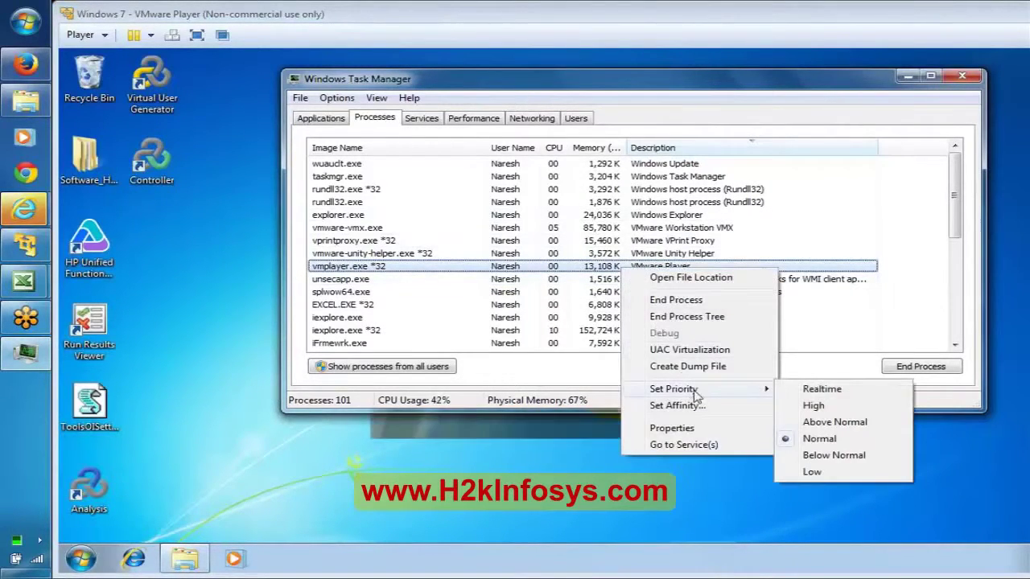
left_click(855, 423)
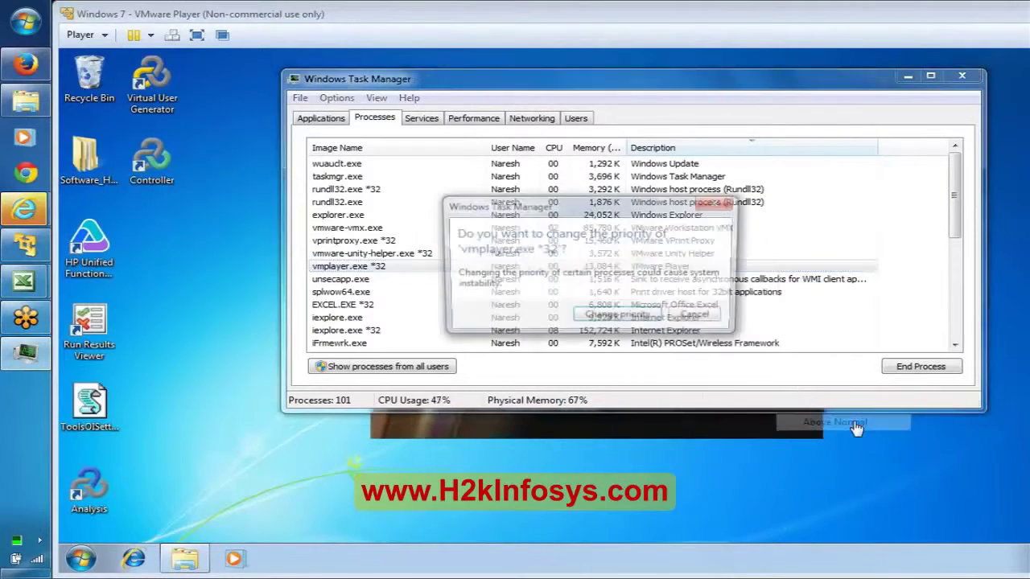
left_click(619, 318)
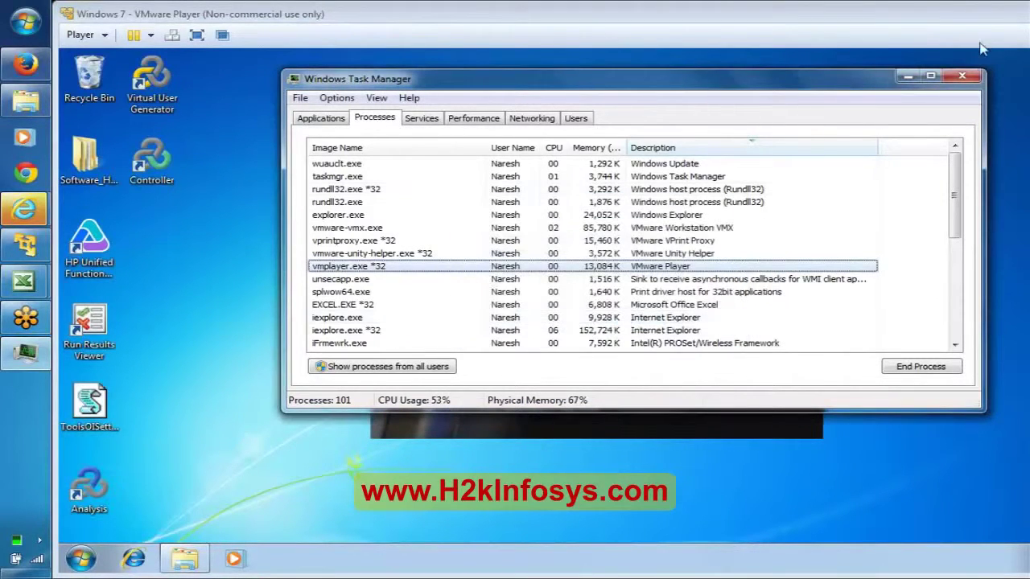
left_click(972, 77)
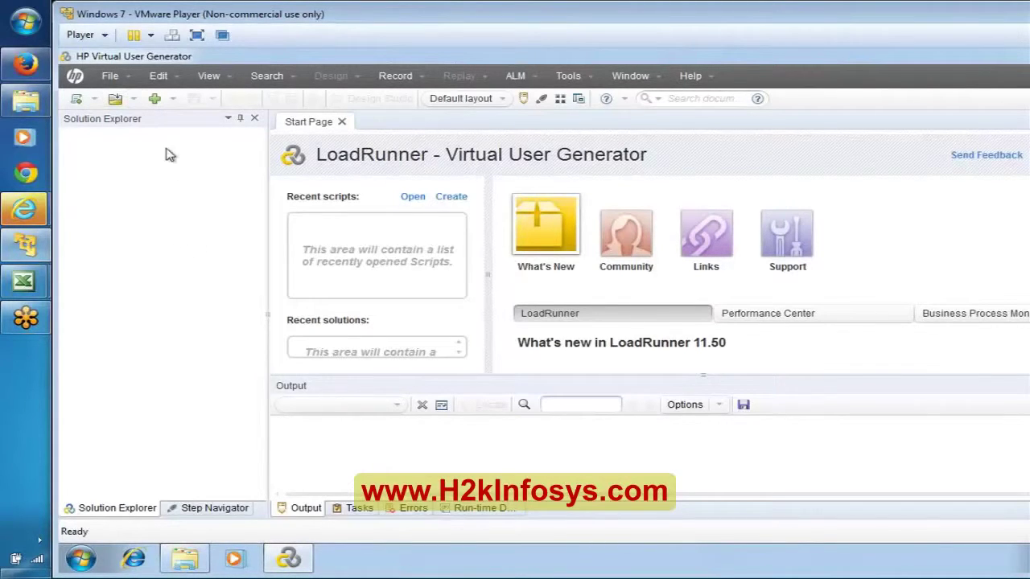
Step: Open MyFirstScript from C:\VUGen Scripts in Virtual User Generator and expand its solution tree
left_click(115, 98)
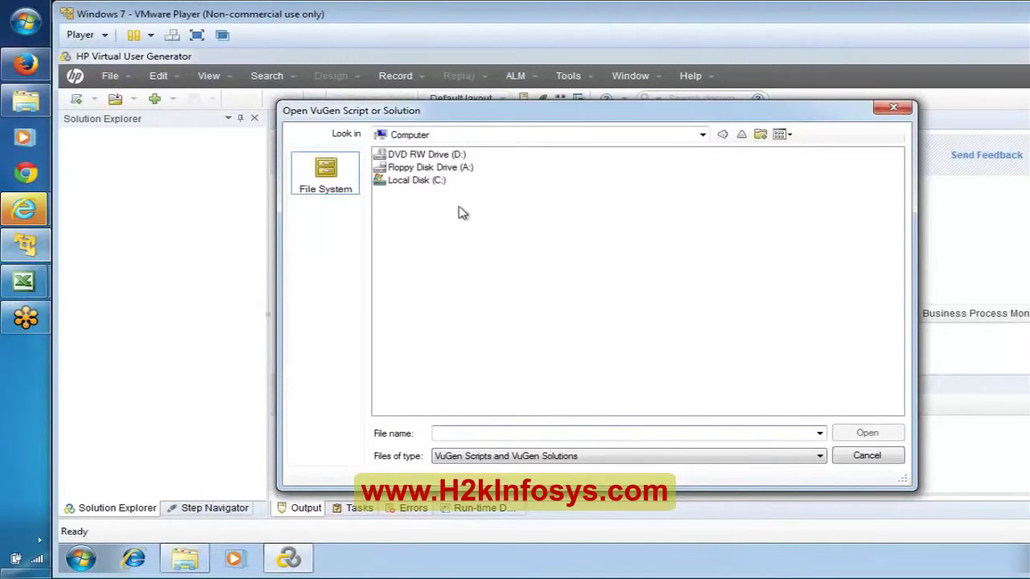
double_click(436, 184)
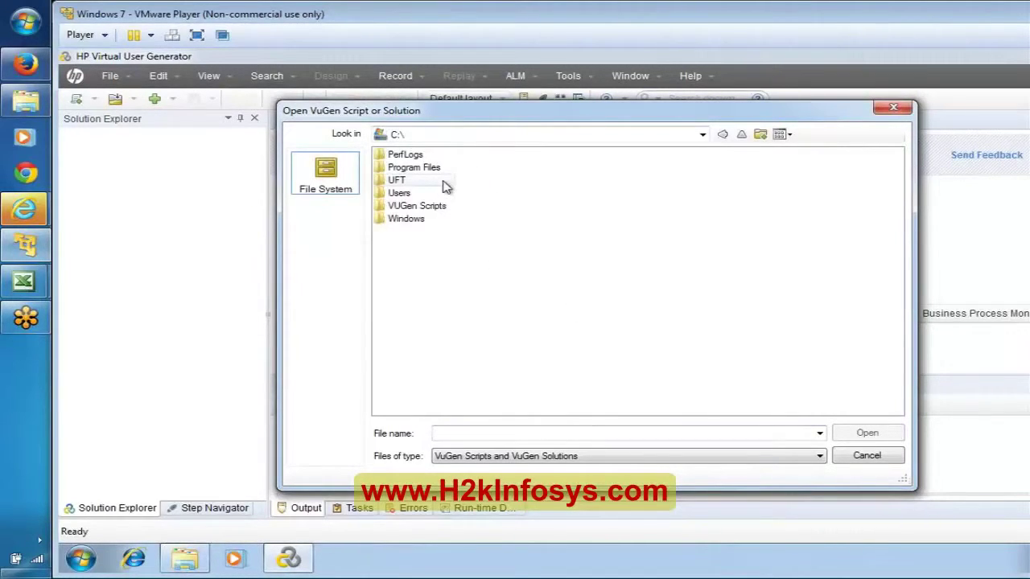
double_click(407, 208)
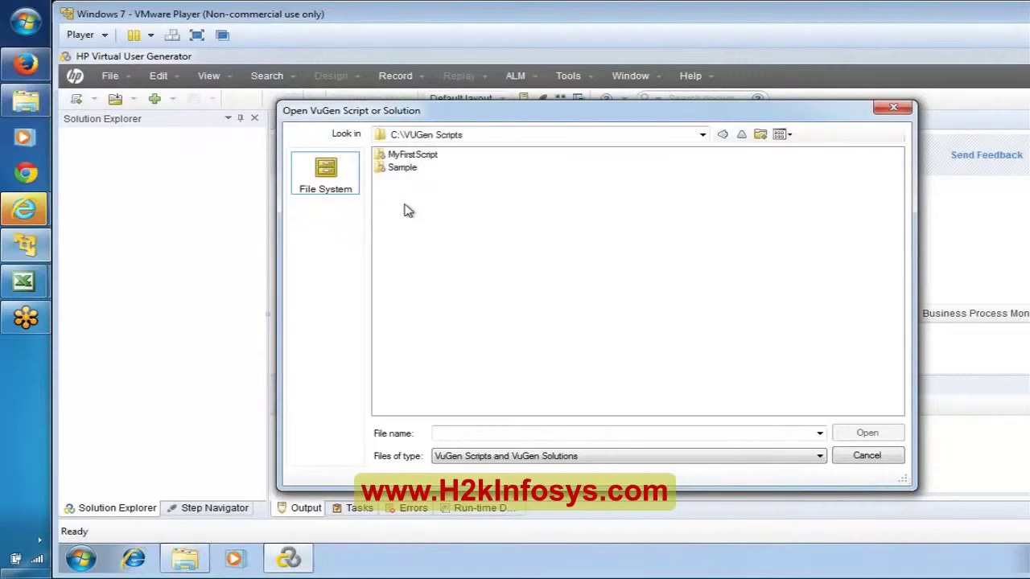
double_click(409, 156)
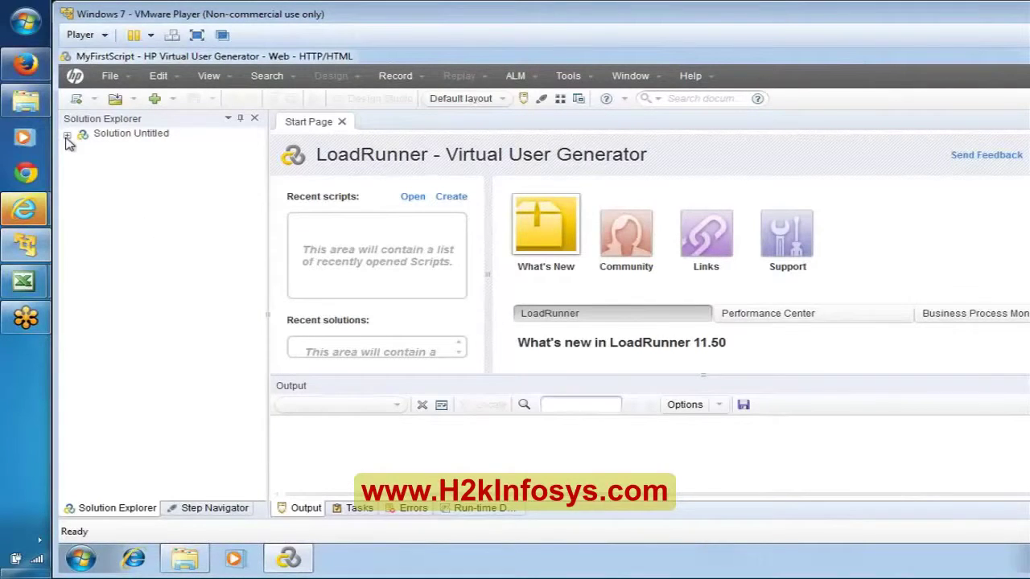
left_click(67, 136)
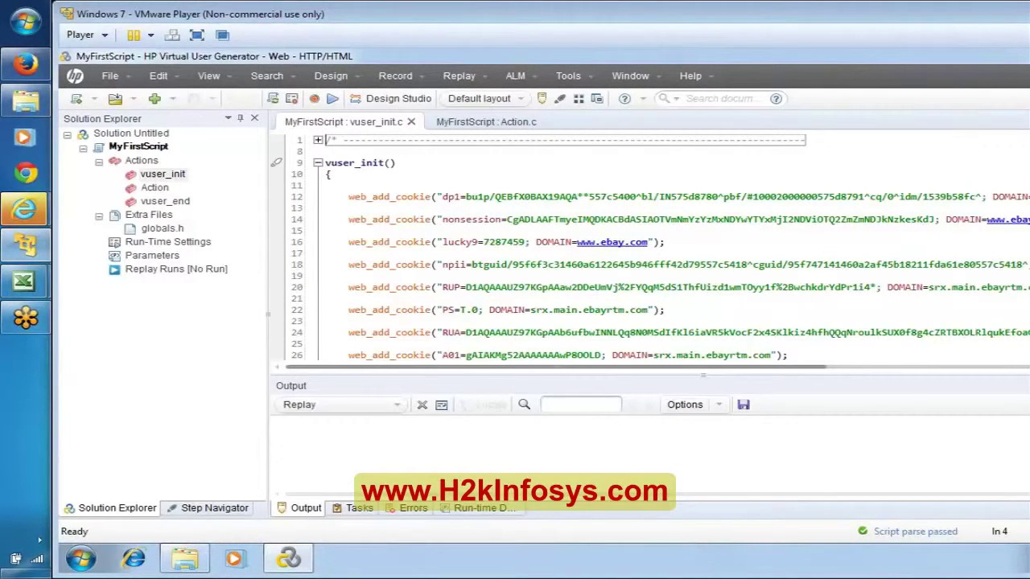
Step: Examine the recorded web_add_cookie and web_url requests in MyFirstScript's vuser_init.c down to about line 201, then display Action.c
left_click(326, 197)
key("Down")
key("Down")
key("Down")
key("Down")
key("Down")
key("Down")
key("Down")
key("Down")
key("Down")
key("Down")
key("Down")
key("Down")
key("Down")
key("Down")
key("Down")
key("Down")
key("Down")
key("Down")
key("Down")
key("Down")
key("Down")
key("Down")
key("Down")
key("Down")
key("Down")
key("Down")
key("Down")
key("Down")
key("Down")
key("Down")
key("Down")
key("Down")
key("Down")
key("Down")
key("Down")
key("Down")
key("Down")
key("Down")
key("Down")
key("Down")
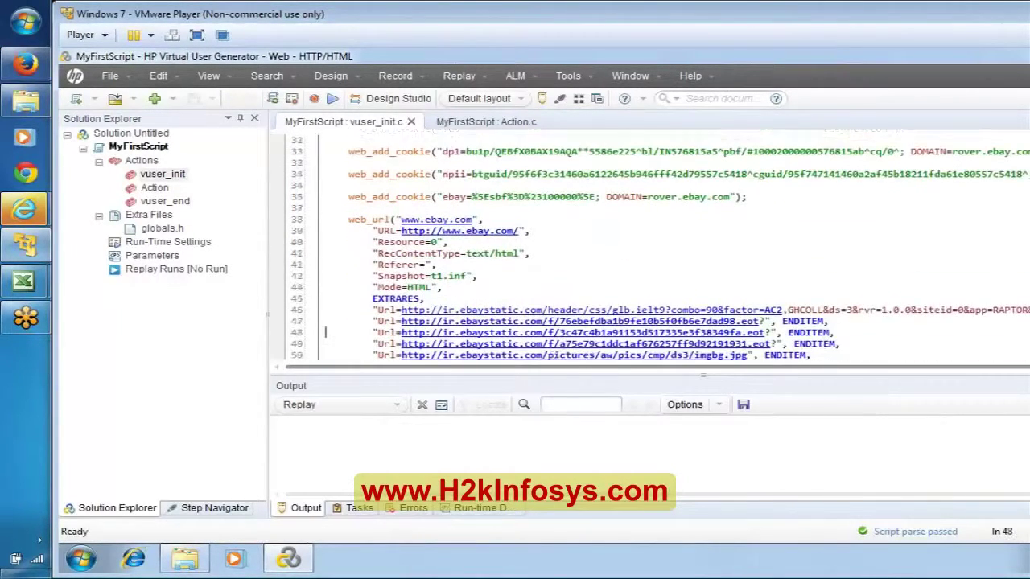
key("Down")
key("Down")
key("Down")
key("Down")
key("Down")
key("Down")
key("Down")
key("Down")
key("Down")
key("Down")
key("Down")
key("Down")
key("Down")
key("Down")
key("Down")
key("Down")
key("Down")
key("Down")
key("Down")
key("Down")
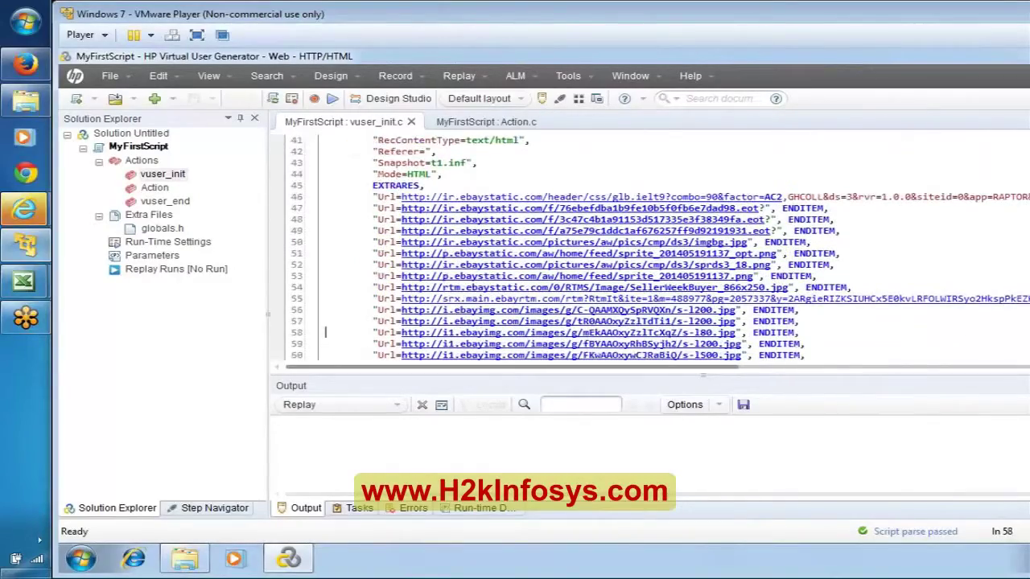
key("Down")
key("Down")
key("Down")
key("Down")
key("Down")
key("Down")
key("Down")
key("Down")
key("Down")
key("Down")
key("Down")
key("Down")
key("Down")
key("Down")
key("Down")
key("Down")
key("Down")
key("Down")
key("Down")
key("Down")
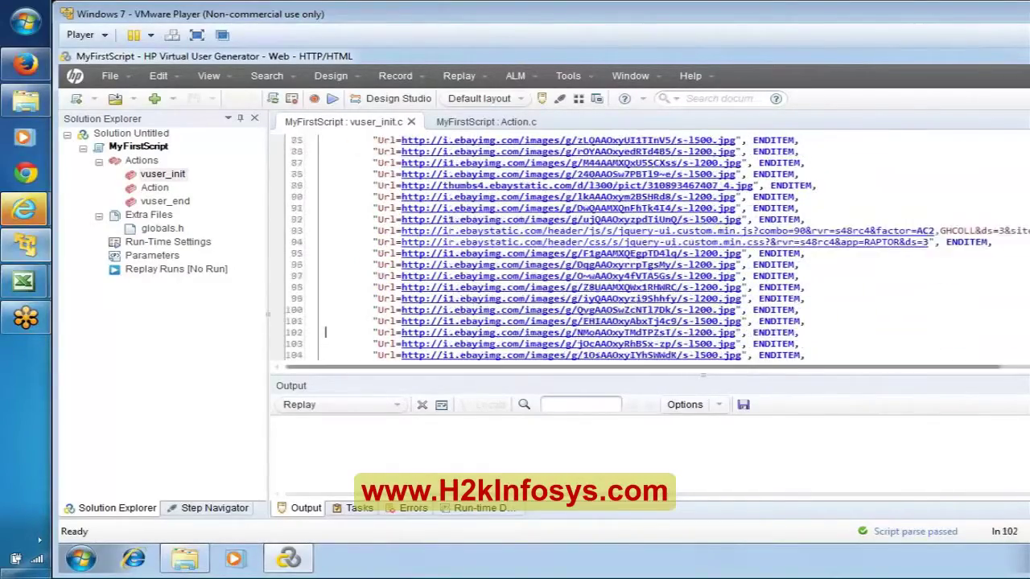
key("Down")
key("Down")
key("Down")
key("Down")
key("Down")
key("Down")
key("Down")
key("Down")
key("Down")
key("Down")
key("Down")
key("Down")
key("Down")
key("Down")
key("Down")
key("Down")
key("Down")
key("Down")
key("Down")
key("Down")
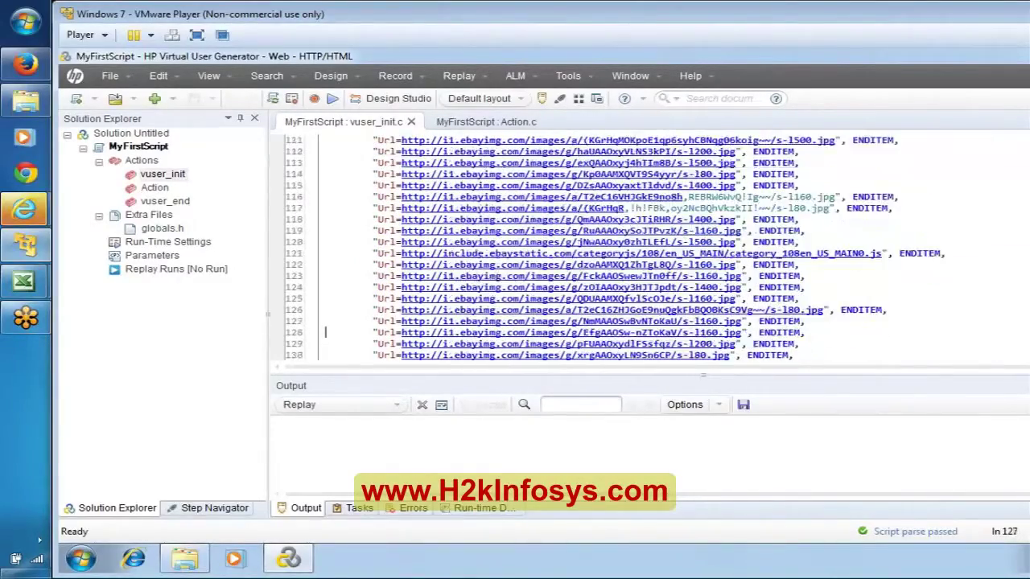
key("Down")
key("Down")
key("Down")
key("Down")
key("Down")
key("Down")
key("Down")
key("Down")
key("Down")
key("Down")
key("Down")
key("Down")
key("Down")
key("Down")
key("Down")
key("Down")
key("Down")
key("Down")
key("Down")
key("Down")
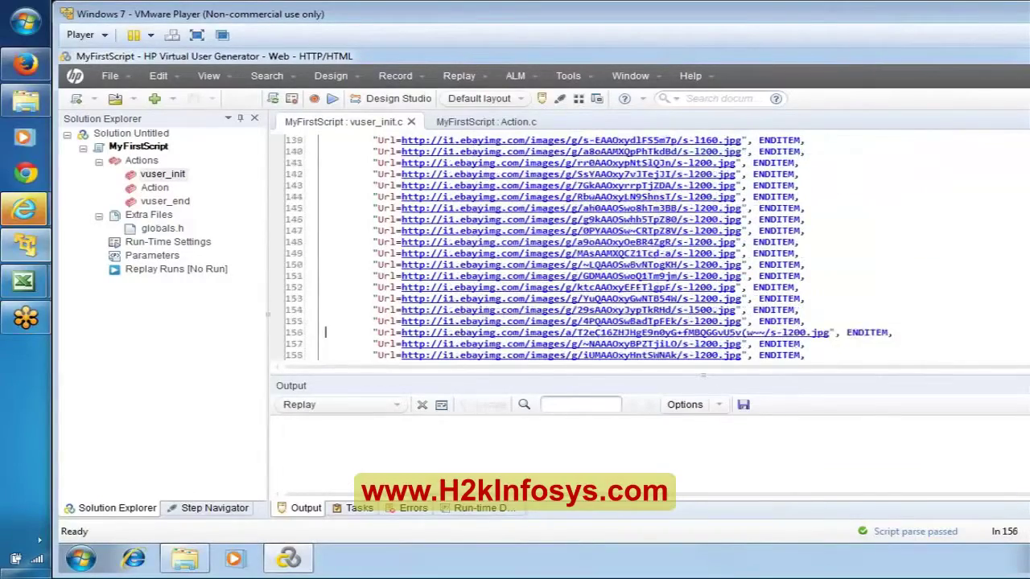
key("Down")
key("Down")
key("Down")
key("Down")
key("Down")
key("Down")
key("Down")
key("Down")
key("Down")
key("Down")
key("Down")
key("Down")
key("Down")
key("Down")
key("Down")
key("Down")
key("Down")
key("Down")
key("Down")
key("Down")
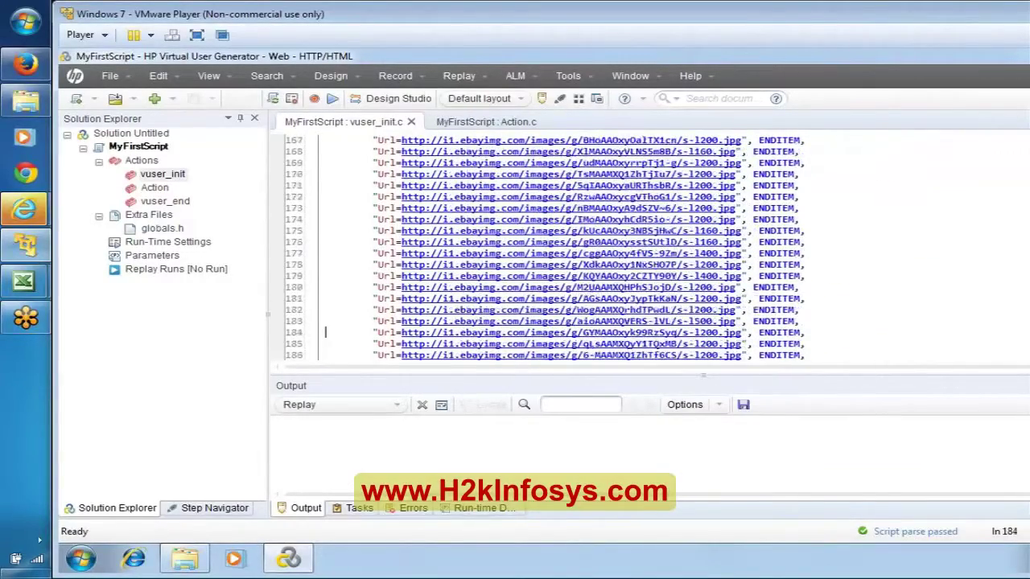
key("Down")
key("Down")
key("Down")
key("Down")
key("Down")
key("Down")
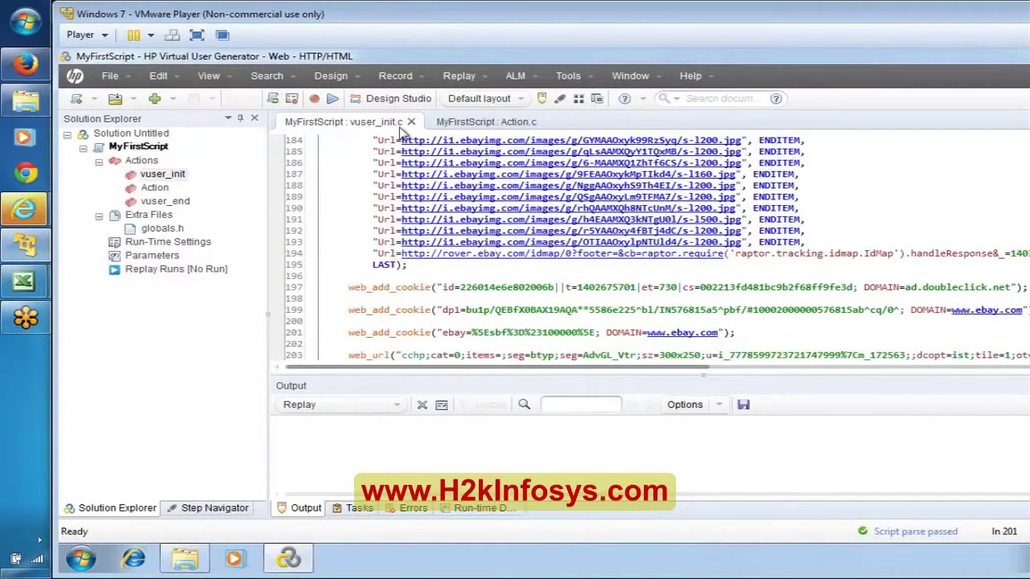
left_click(483, 122)
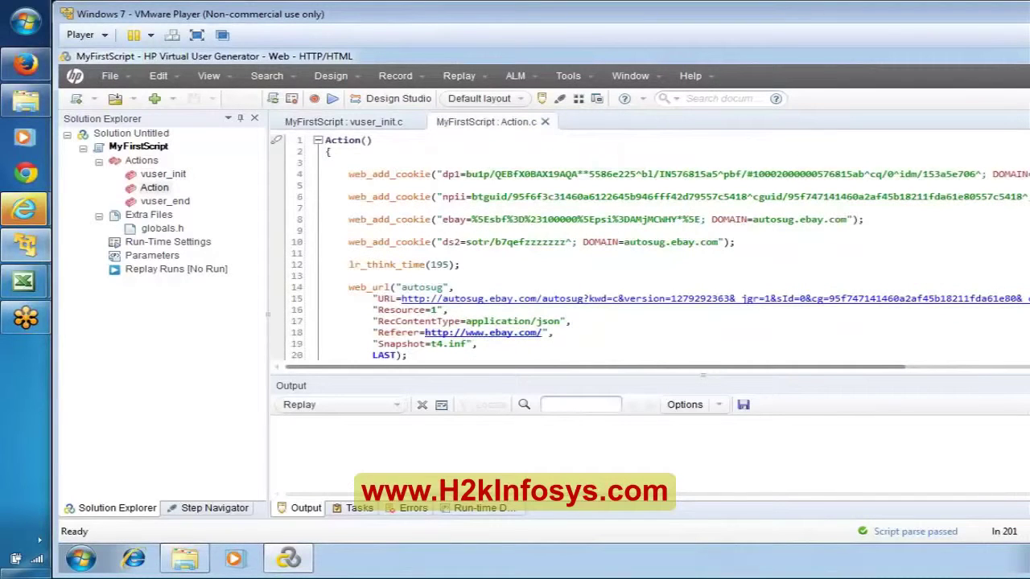
Step: Examine the recorded web_add_cookie, web_url and lr_think_time calls in MyFirstScript's Action.c down to about line 97
left_click(349, 287)
key("Down")
key("Down")
key("Down")
key("Down")
key("Down")
key("Down")
key("Down")
key("Down")
key("Down")
key("Down")
key("Down")
key("Down")
key("Down")
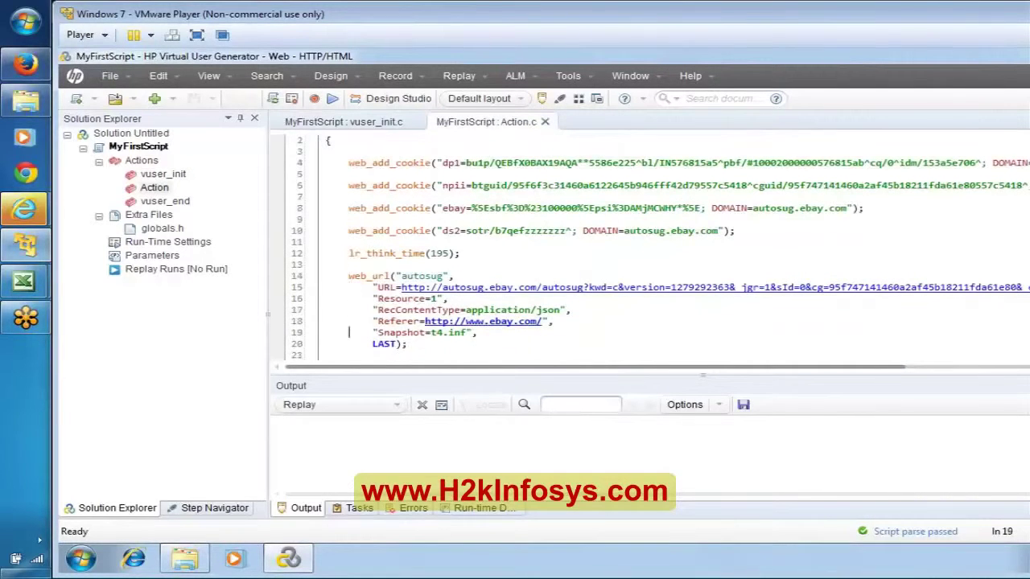
key("Down")
key("Down")
key("Down")
key("Down")
key("Down")
key("Down")
key("Down")
key("Down")
key("Down")
key("Down")
key("Down")
key("Down")
key("Down")
key("Down")
key("Down")
key("Down")
key("Down")
key("Down")
key("Down")
key("Down")
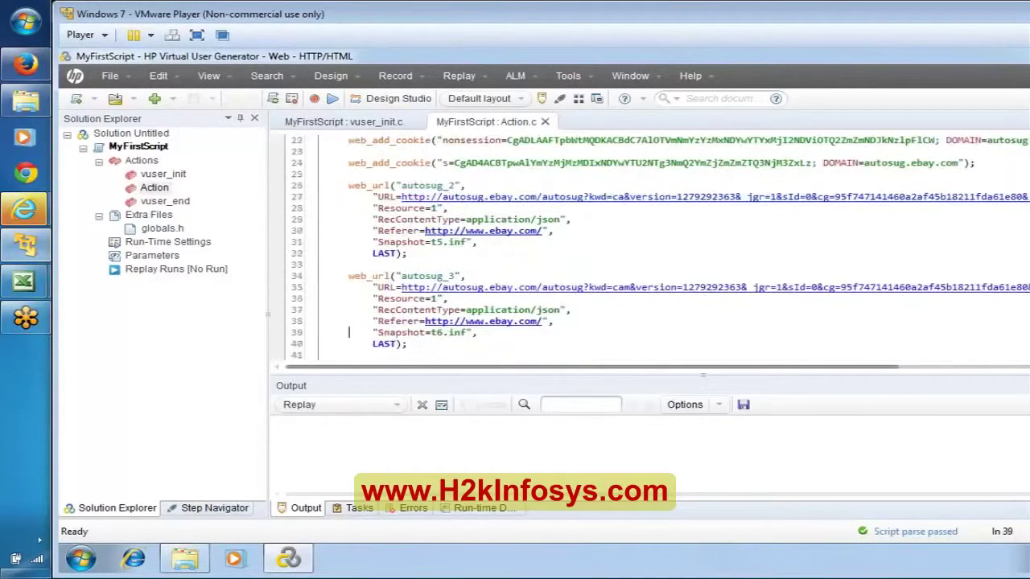
key("Down")
key("Down")
key("Down")
key("Down")
key("Down")
key("Down")
key("Down")
key("Down")
key("Down")
key("Down")
key("Down")
key("Down")
key("Down")
key("Down")
key("Down")
key("Down")
key("Down")
key("Down")
key("Down")
key("Down")
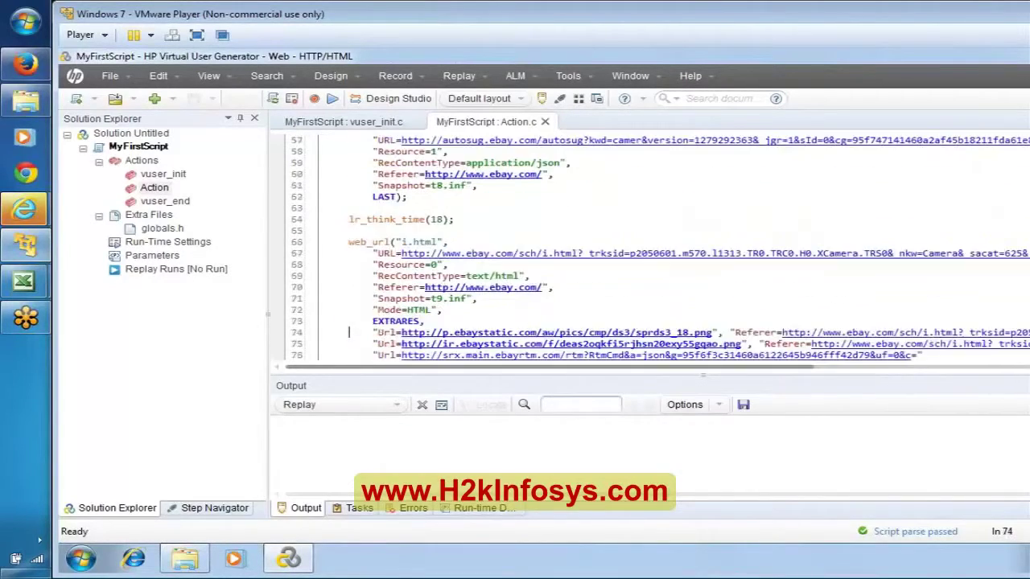
key("Down")
key("Down")
key("Down")
key("Down")
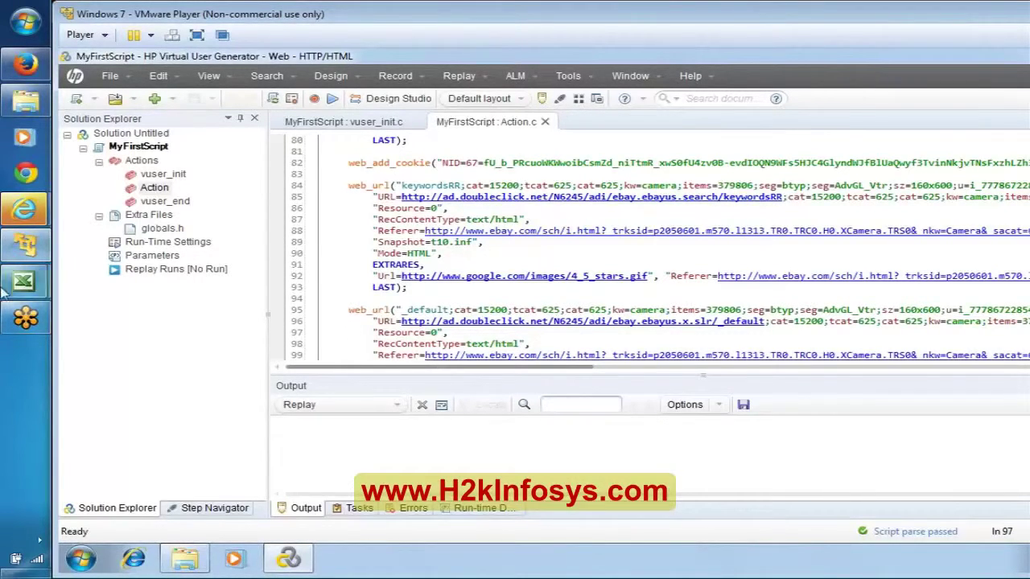
Step: Switch to the B01LR workbook in Excel and add the bold heading "2 Ways" in cell B9 of the VUGComments sheet
mouse_move(4, 280)
left_click(126, 212)
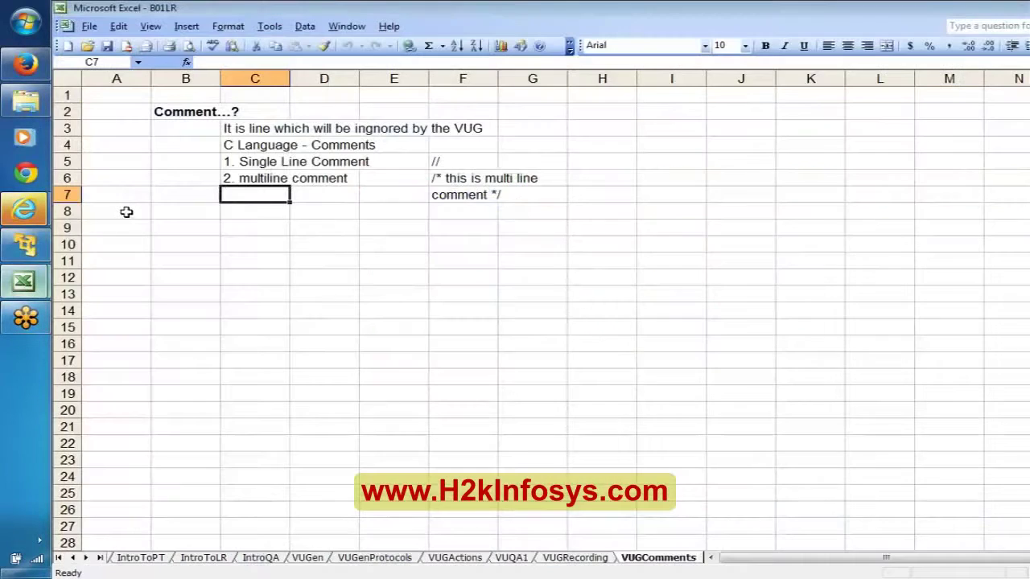
left_click(325, 261)
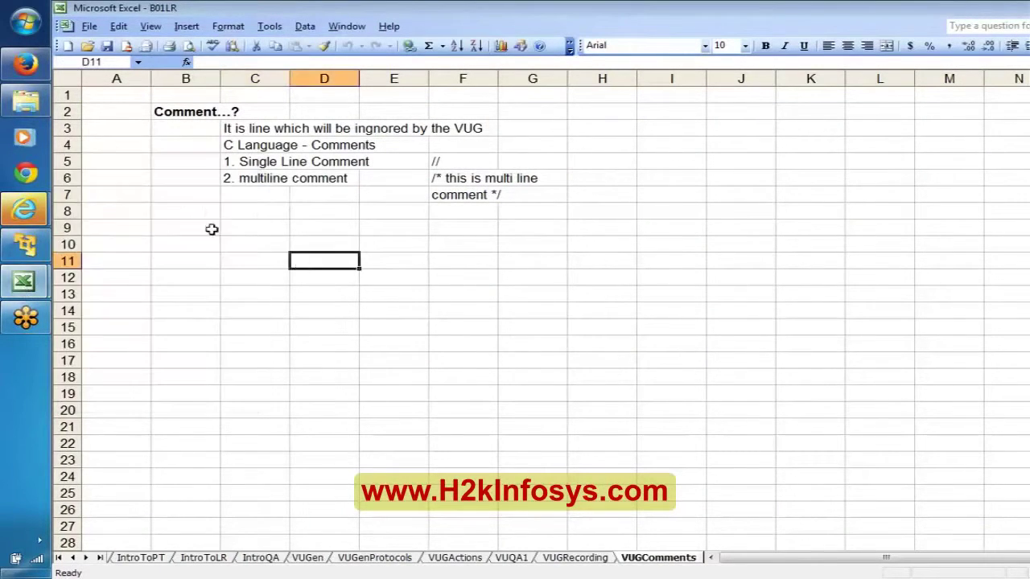
left_click(201, 227)
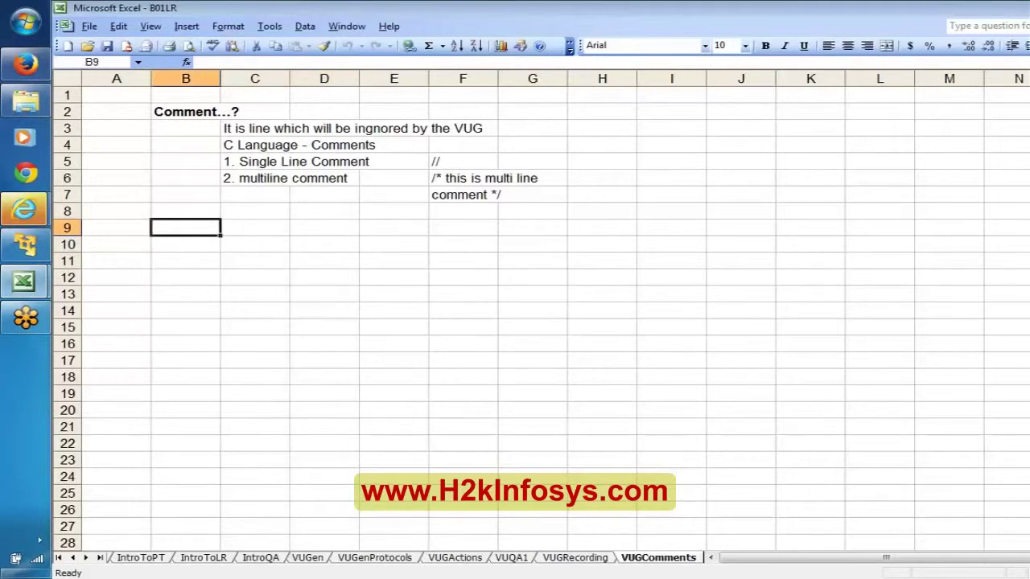
type("2 Ways")
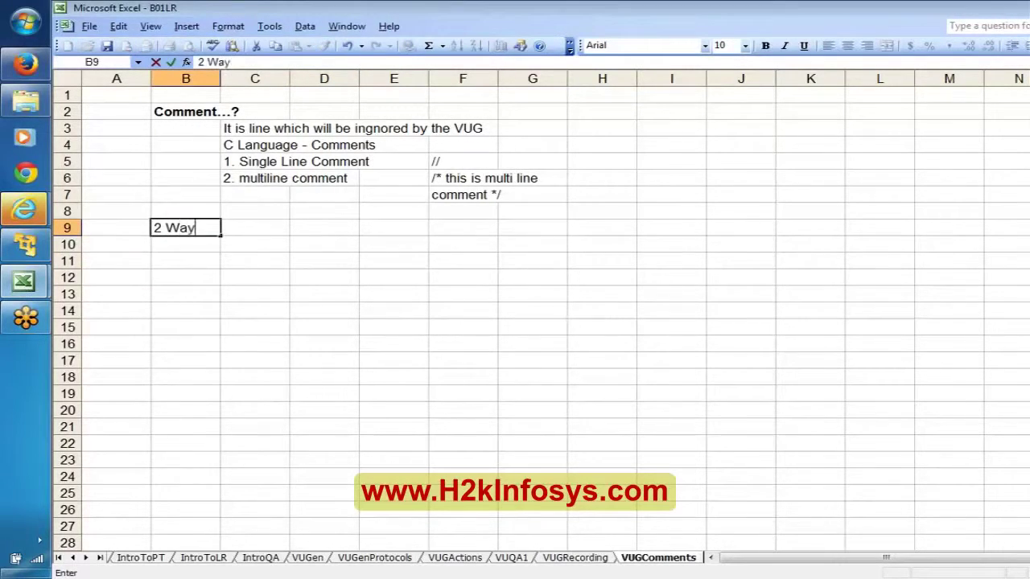
key("Return")
left_click(197, 228)
key("ctrl+b")
key("Down")
key("Right")
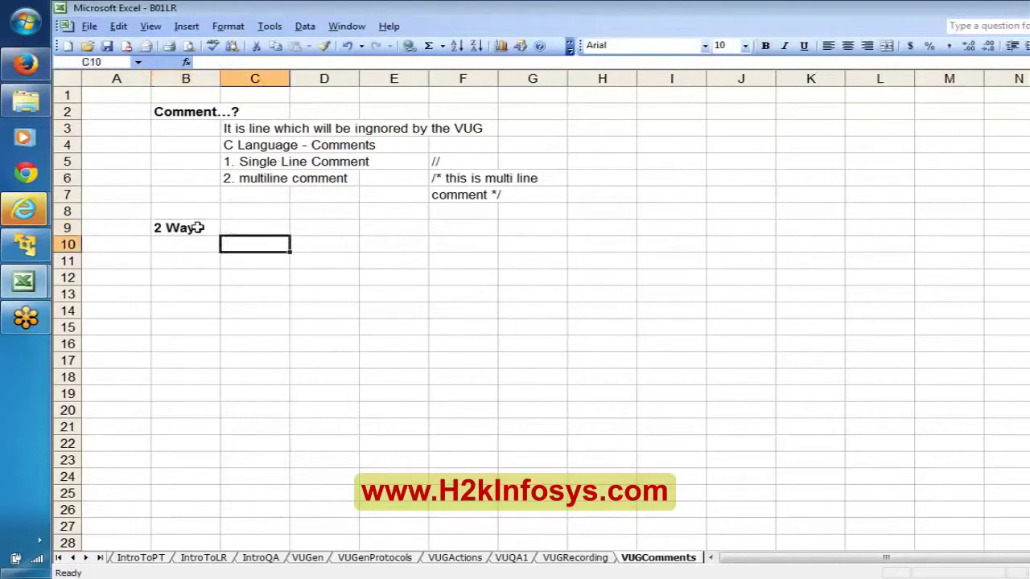
Step: List "During the Recording" in C10 and "After the Recording" in C11, formatting C10 bold with a yellow fill
type("Duri")
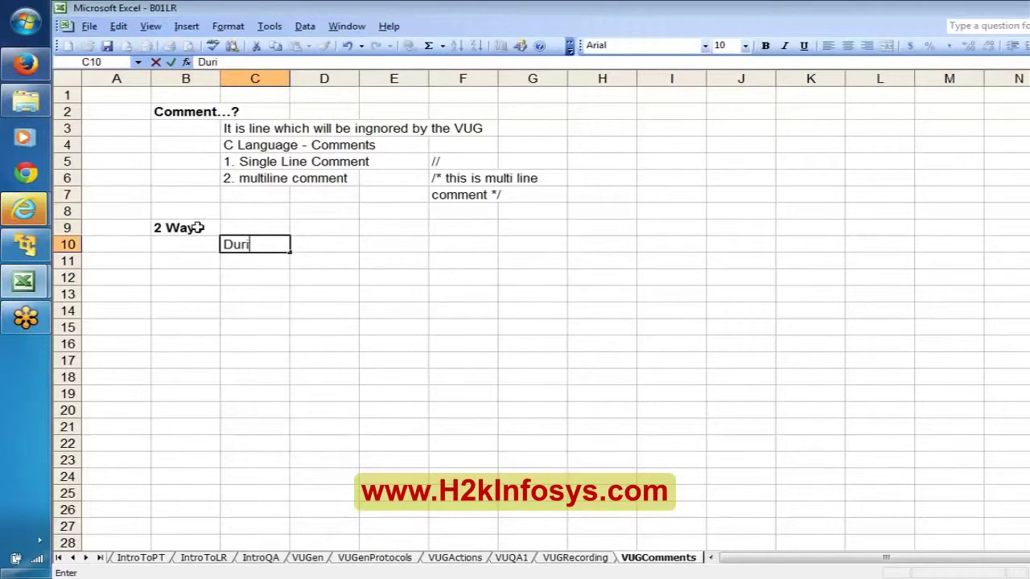
type("ng the Re")
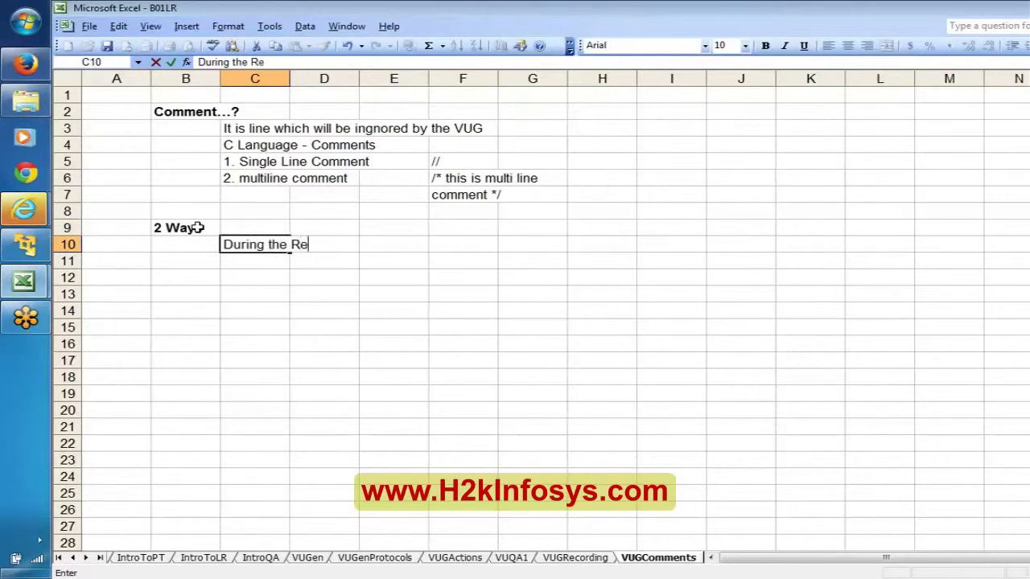
type("cording")
key("Return")
type("A")
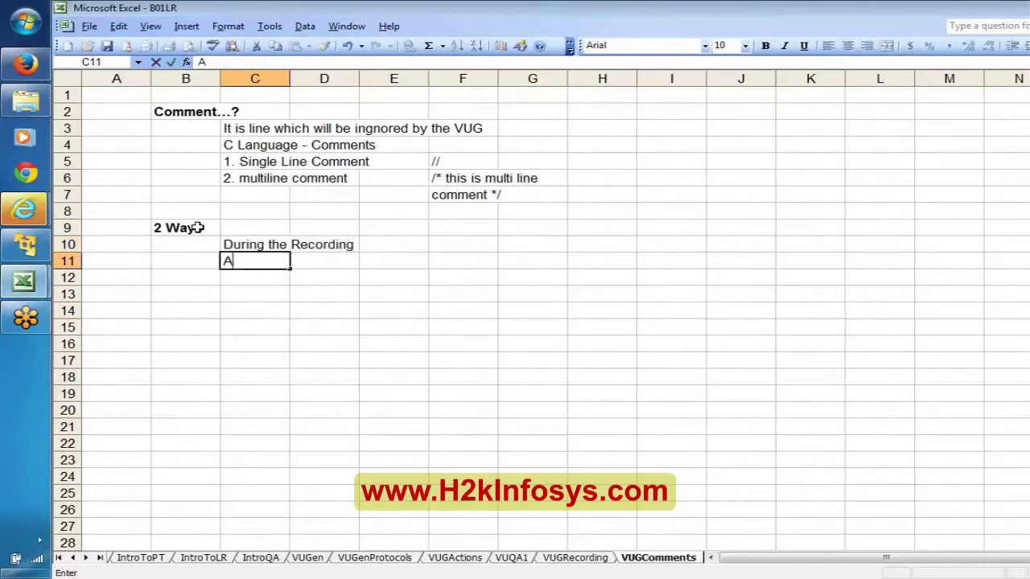
type("fter the ")
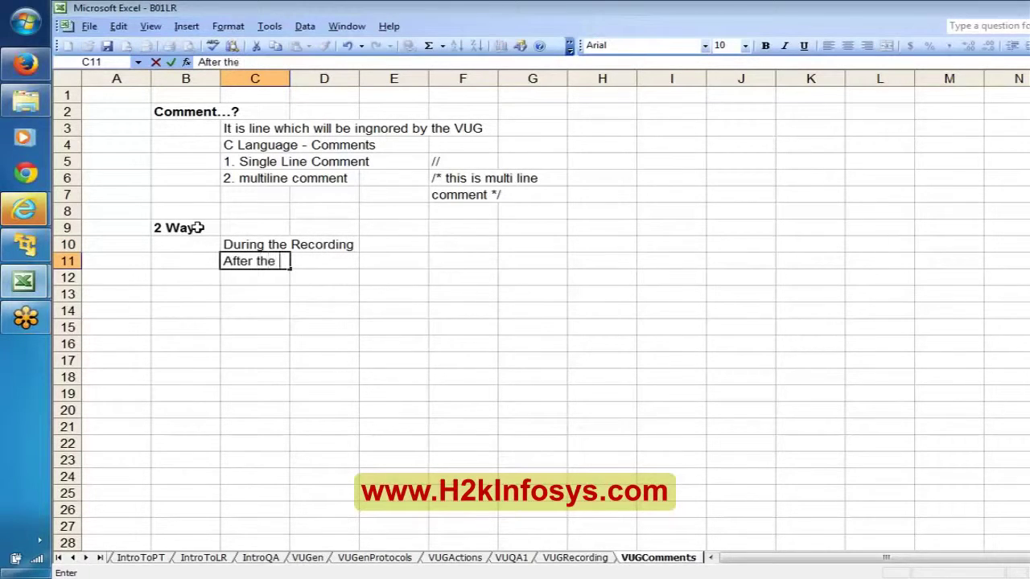
type("Recording")
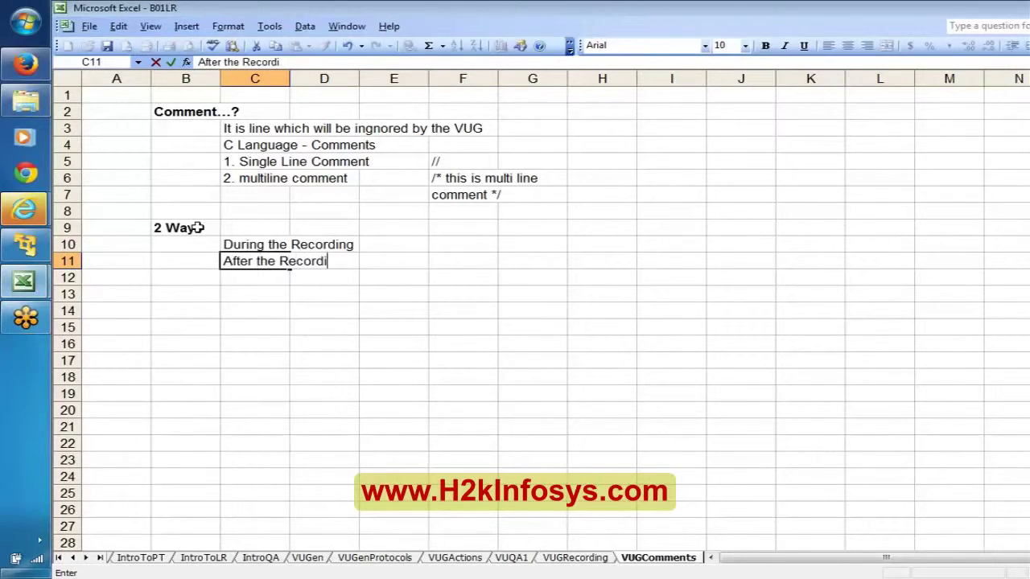
key("Return")
key("Up")
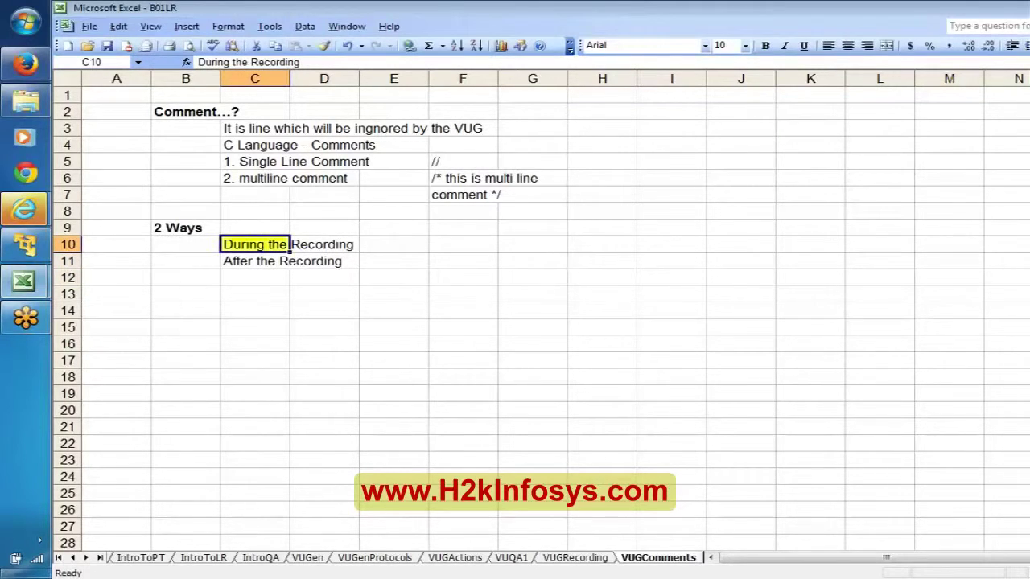
key("ctrl+b")
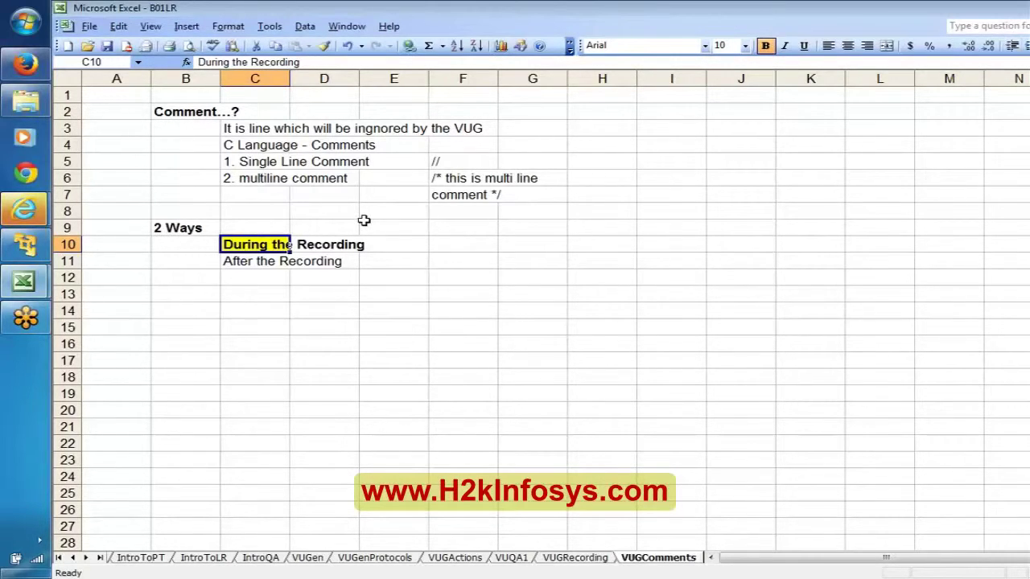
Step: Switch to Virtual User Generator in the virtual machine and insert an empty /* */ comment block before the first web_add_cookie in Action.c
left_click(25, 243)
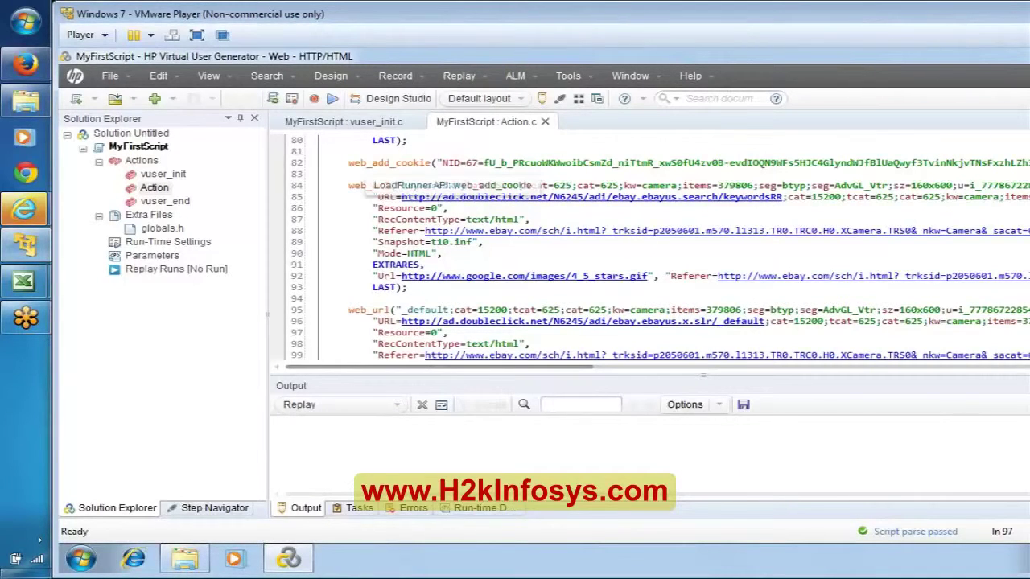
left_click(348, 174)
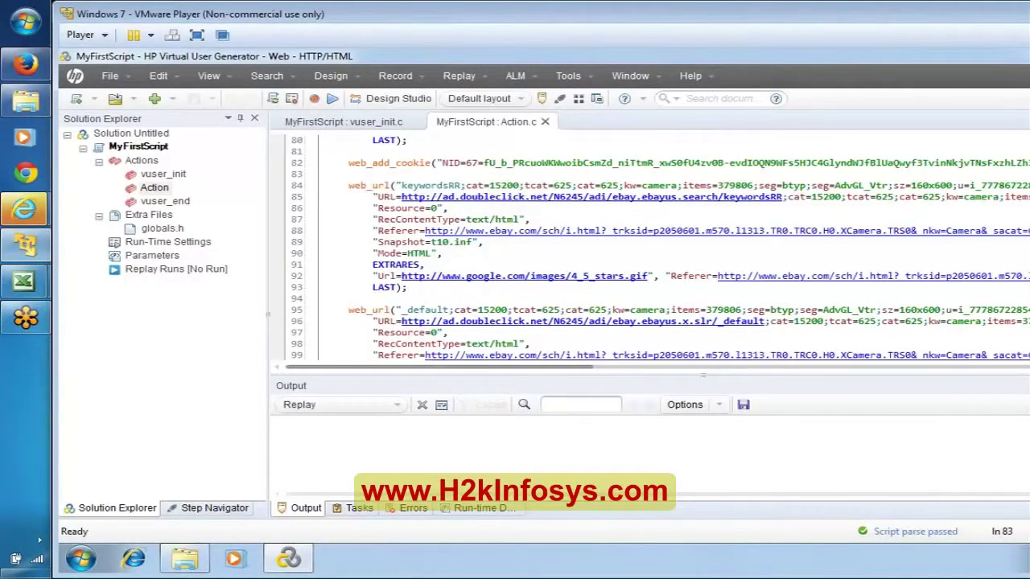
key("ctrl+Home")
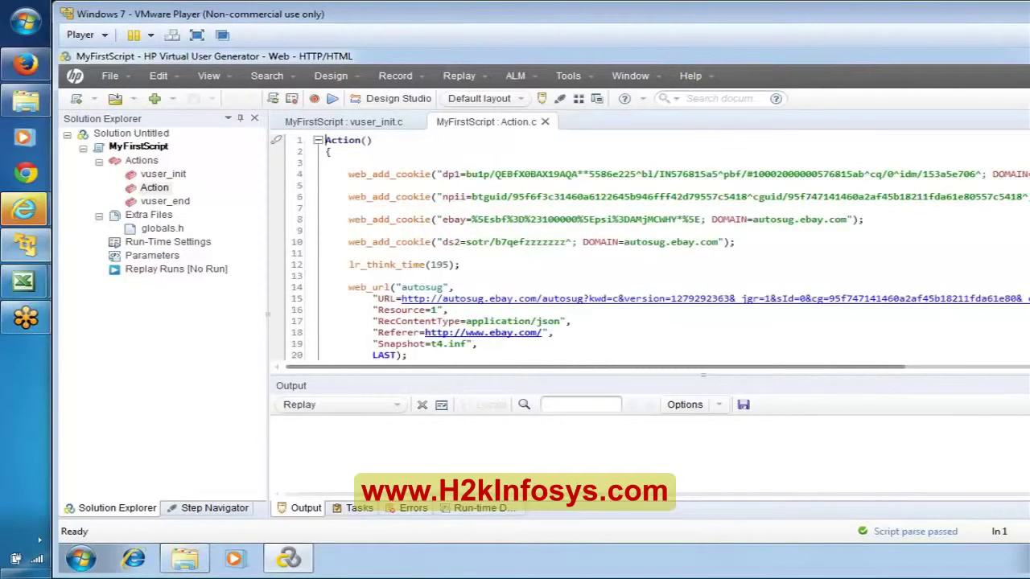
key("Down")
key("Down")
key("Return")
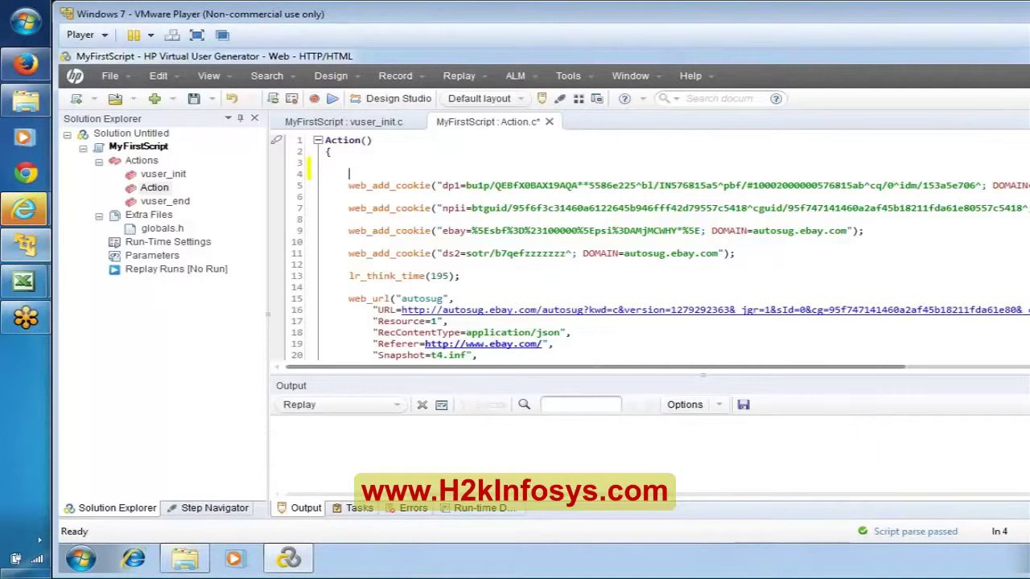
type("/*")
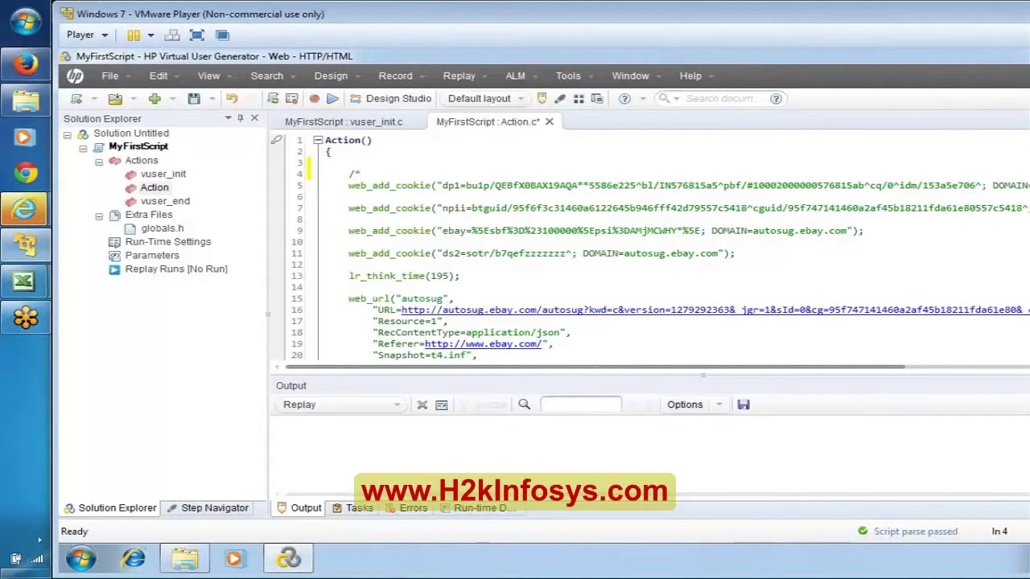
key("Return")
type("/")
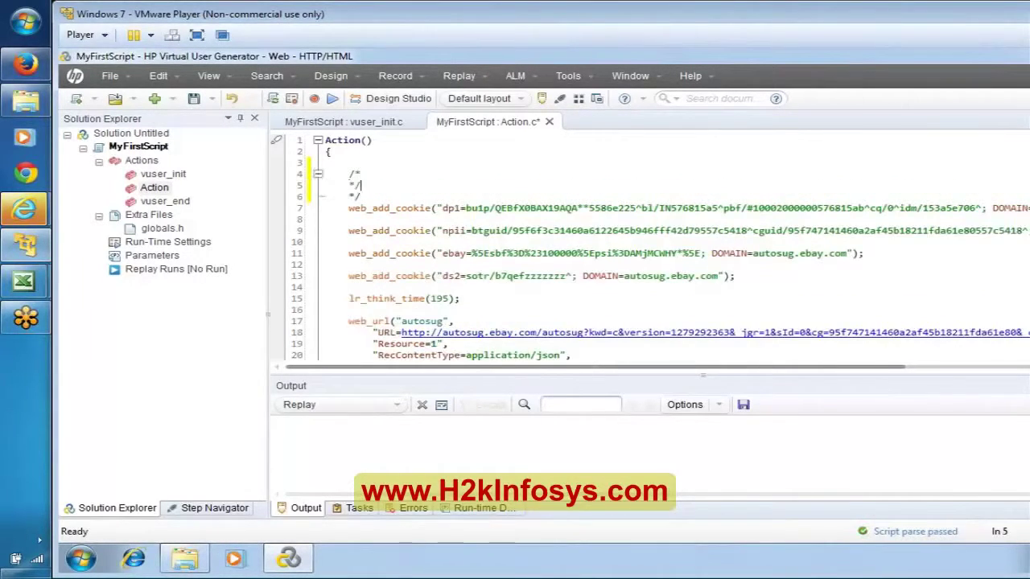
key("BackSpace")
key("BackSpace")
Step: Write the indented text "This Action for the Searching an Item in ebay Application" inside Action.c's comment block, then select the whole comment
type("This is a multi li")
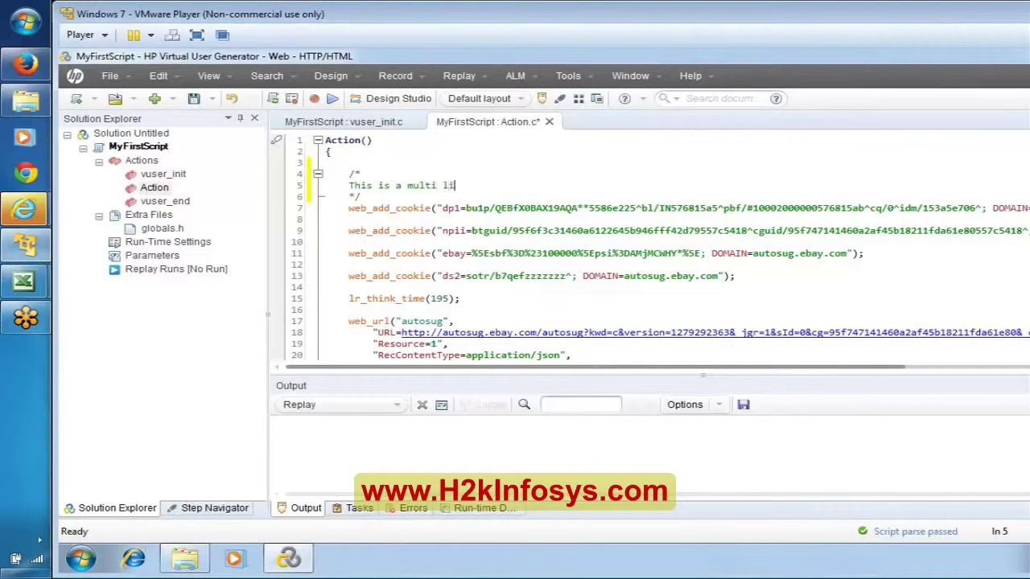
type("ne comment")
key("shift+Home")
type("This Action for the")
type("Searc")
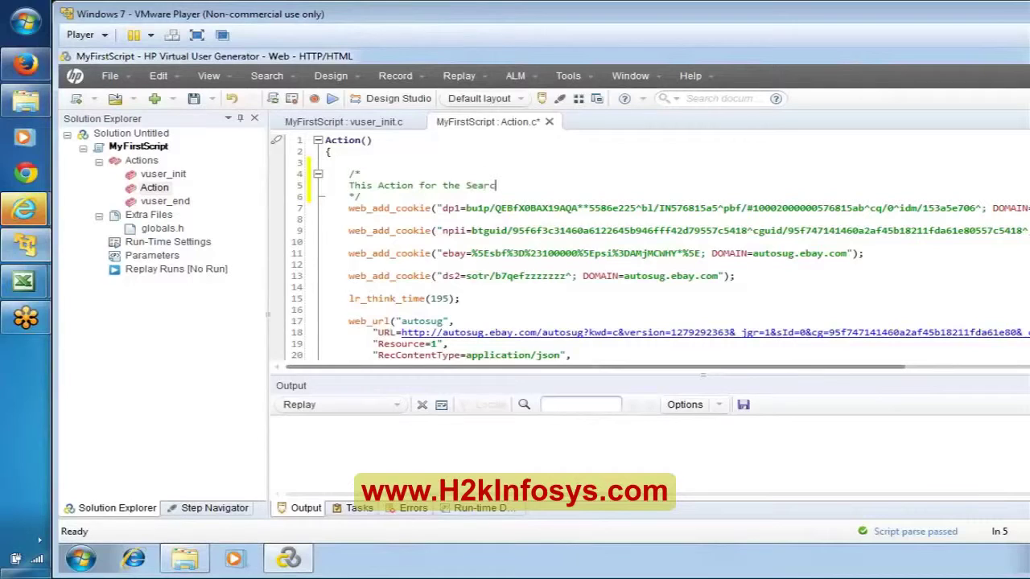
type("hing an Item in ebay A")
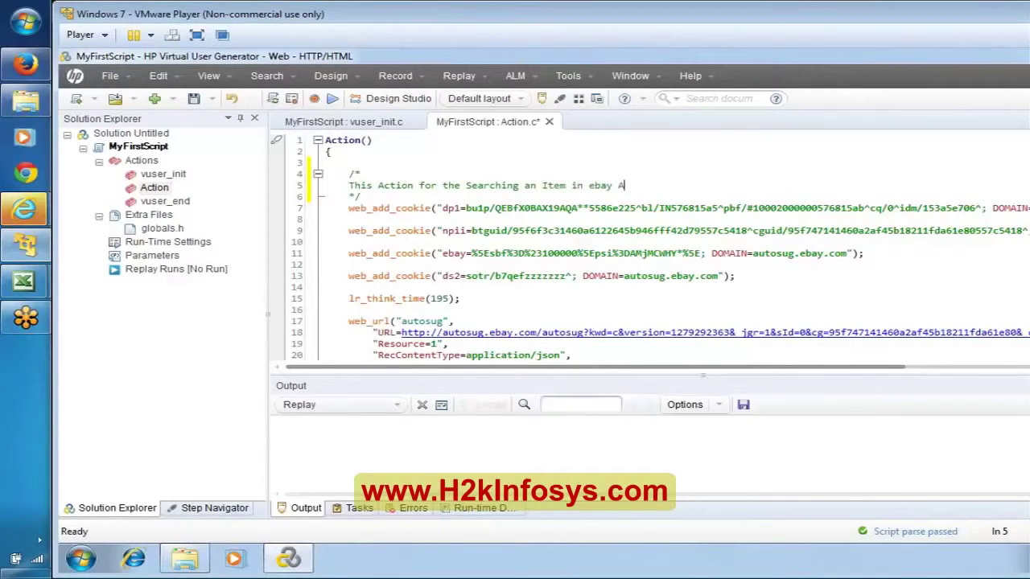
type("pplication")
key("Home")
key("Tab")
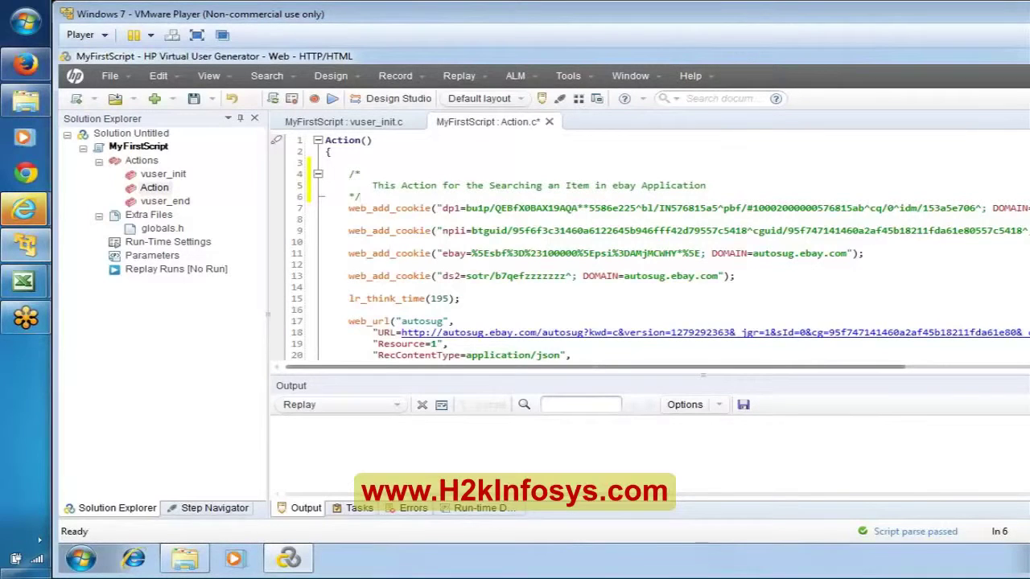
key("shift+Up")
key("shift+Up")
key("shift+Up")
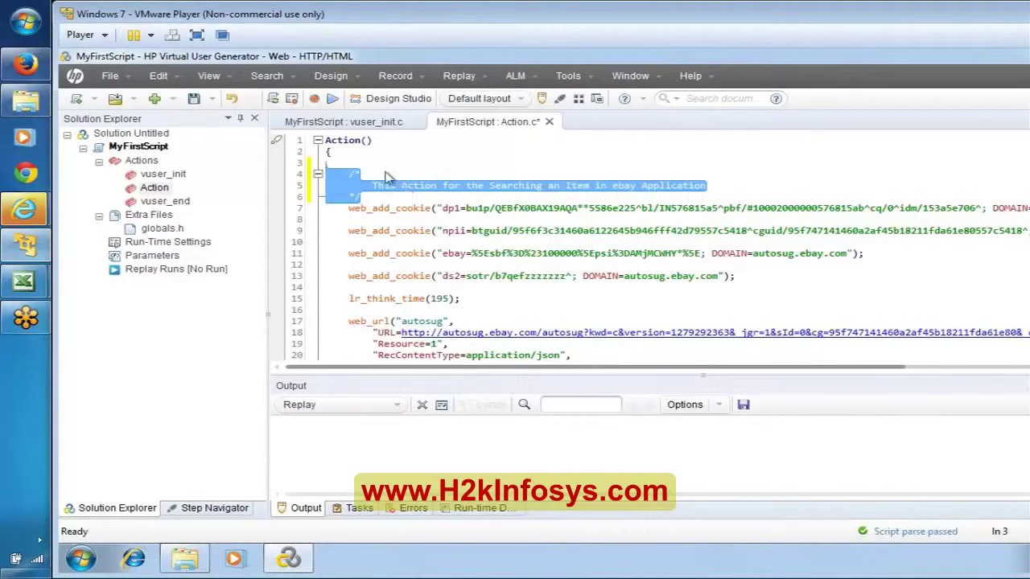
Step: Add the single-line comment "//This action is for launching the ebay.com" before the first web_add_cookie in vuser_init.c, then select that comment
left_click(343, 122)
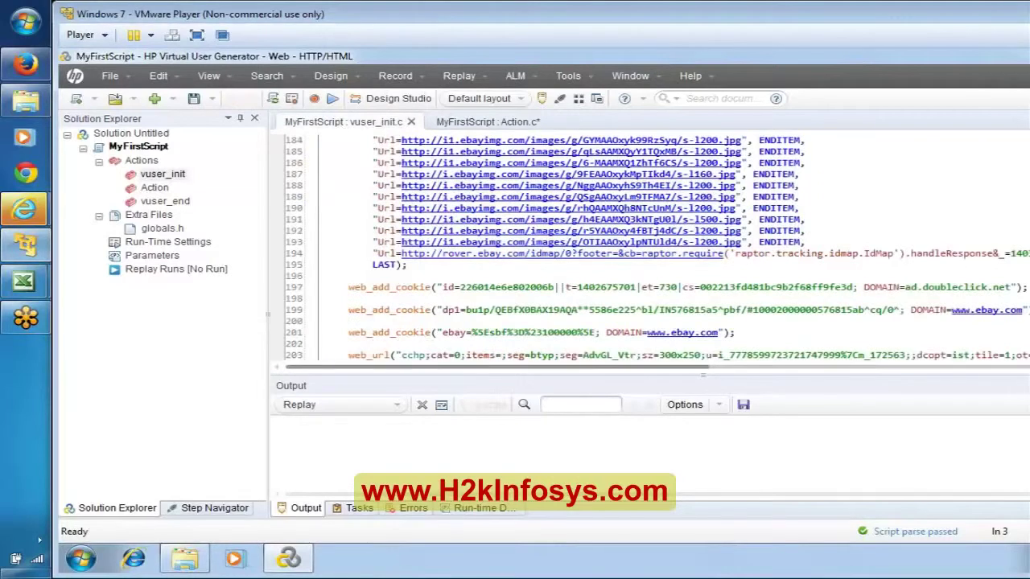
key("ctrl+Home")
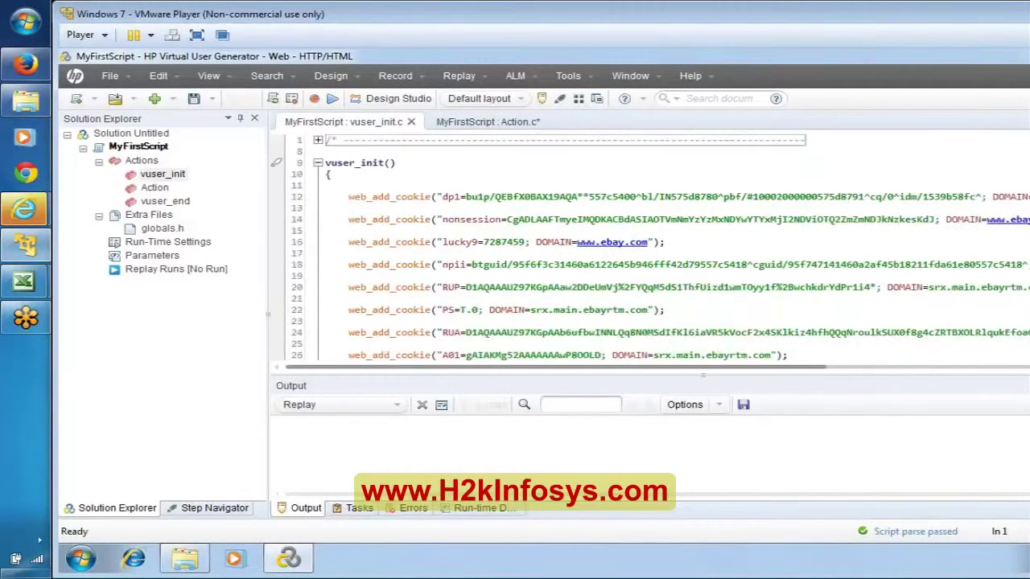
left_click(326, 185)
key("Return")
type("//")
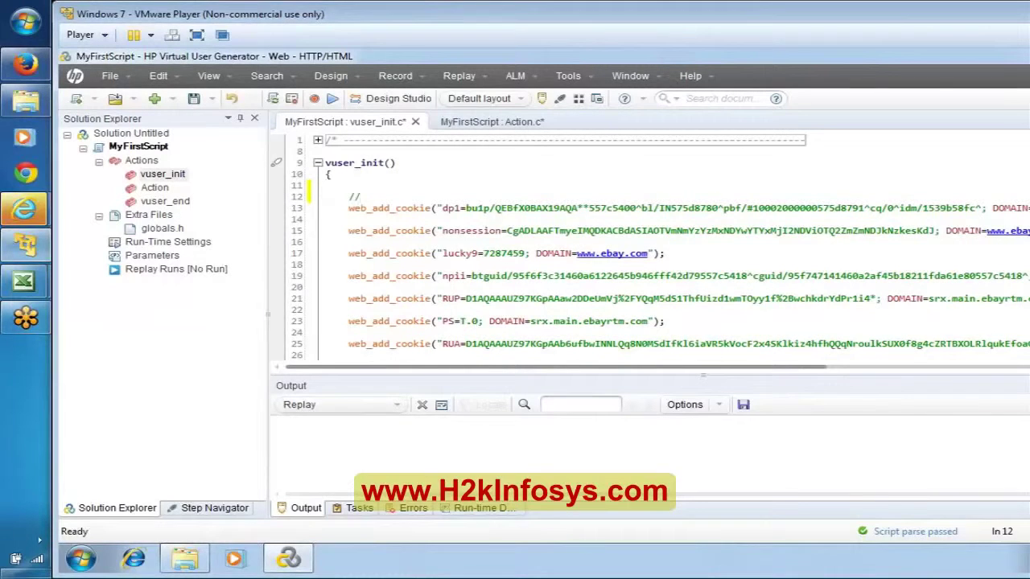
type("This action is for lau")
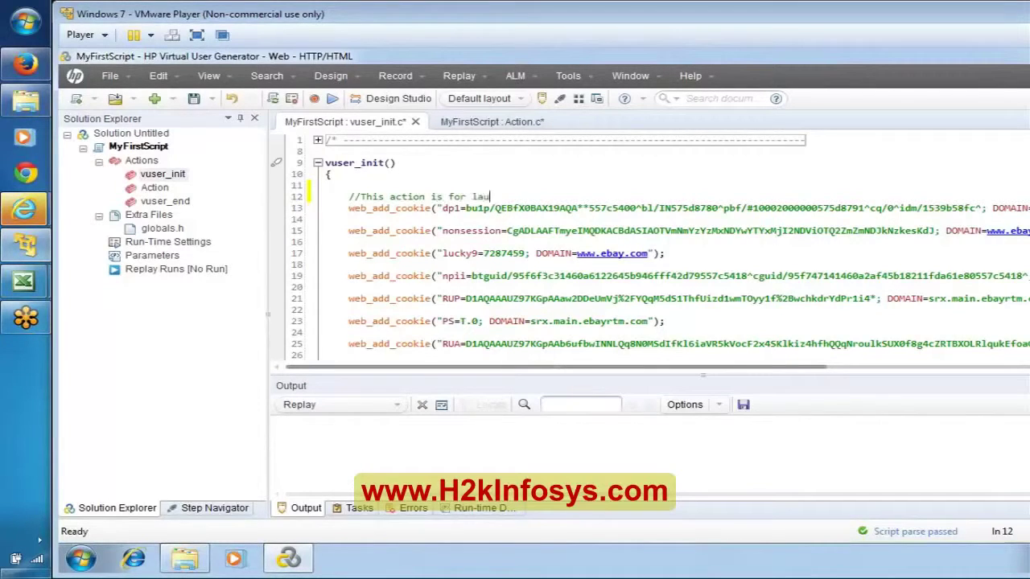
type("nching the ebay.com")
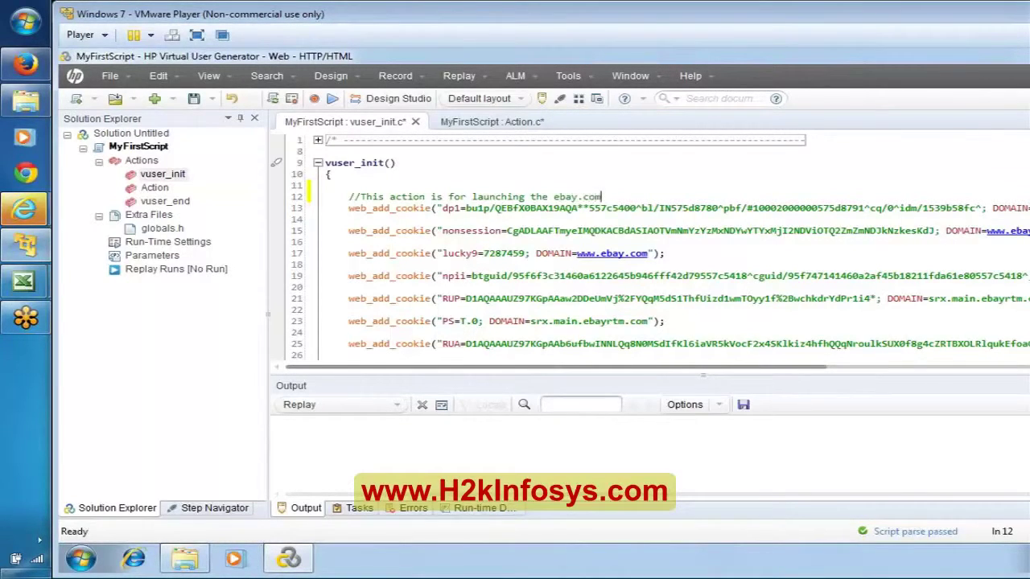
key("Return")
key("shift+Up")
key("shift+Home")
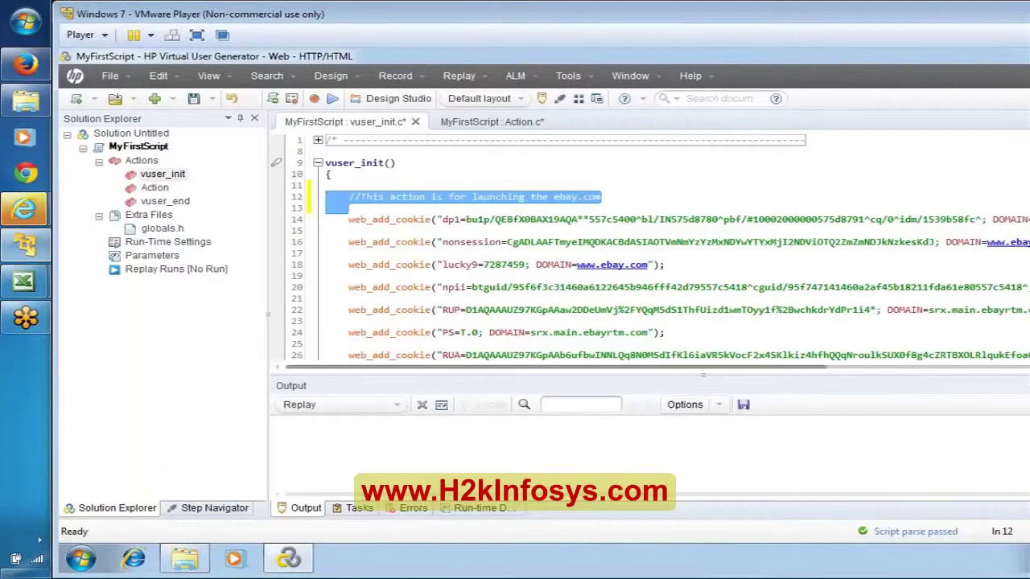
Step: Return to Action.c and save the commented MyFirstScript
left_click(493, 122)
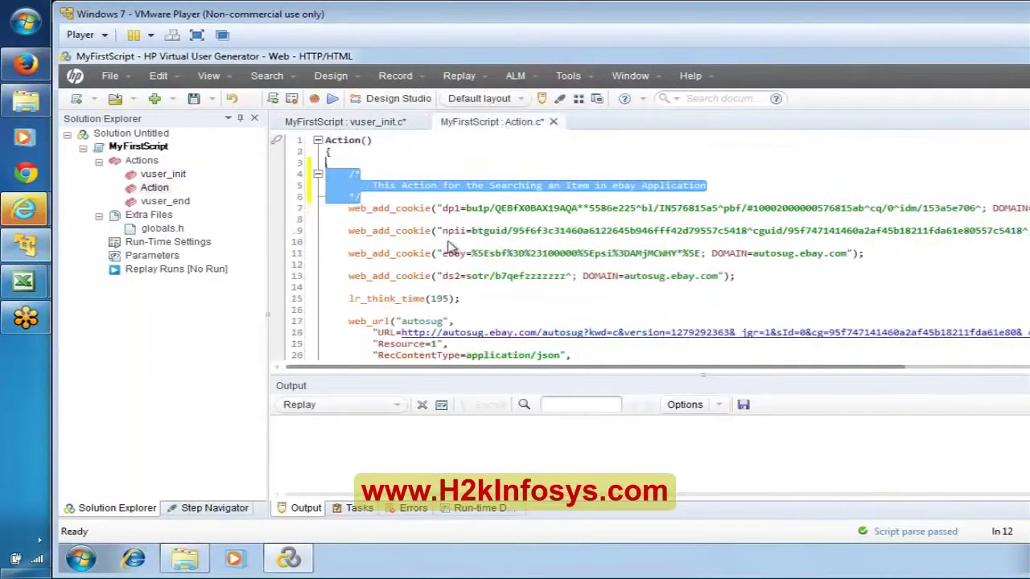
left_click(195, 100)
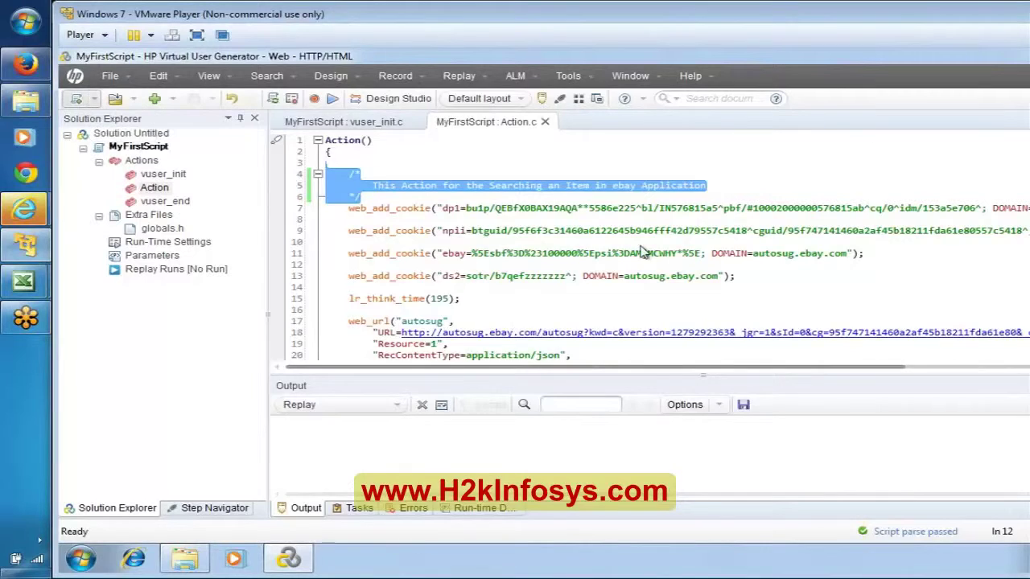
Step: Create a new single-protocol Web - HTTP/HTML script named ebaySearch_CommentsDuringRec in C:\VUGen Scripts
key("ctrl+n")
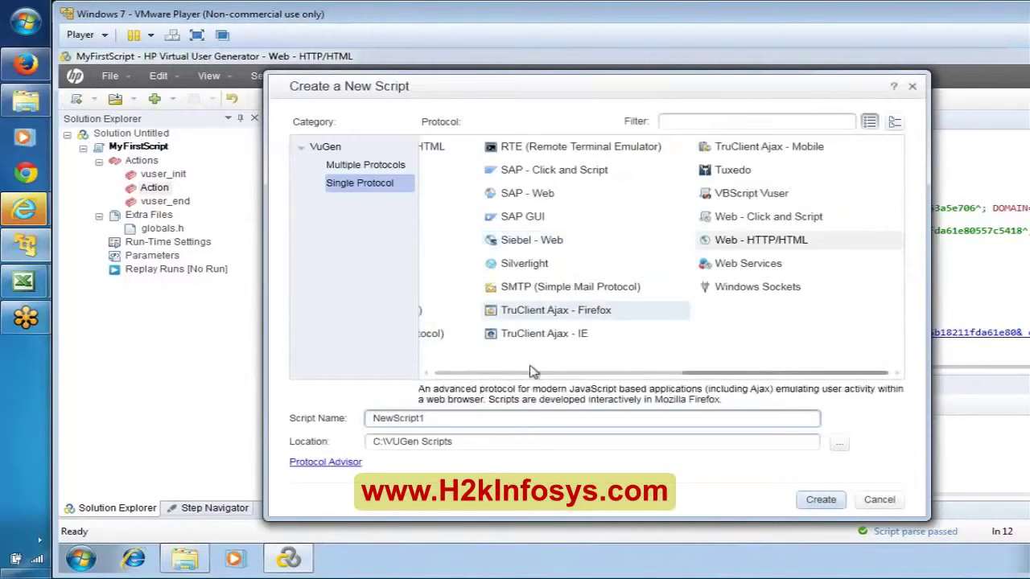
double_click(398, 418)
type("eb")
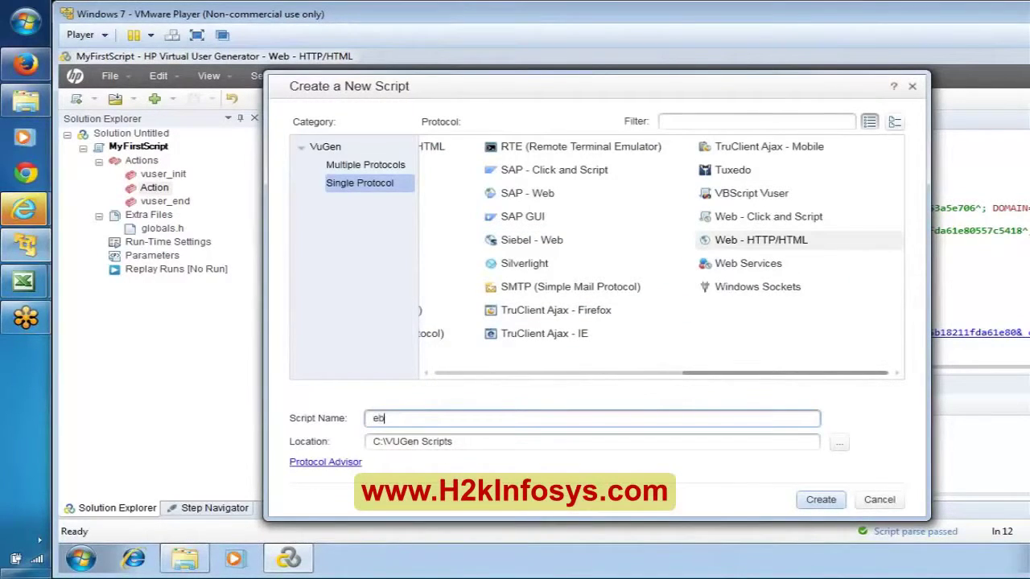
type("ayS")
type("earch")
type("_")
type("Usin")
type("g")
key("BackSpace")
key("BackSpace")
key("BackSpace")
key("BackSpace")
key("BackSpace")
type("Comme")
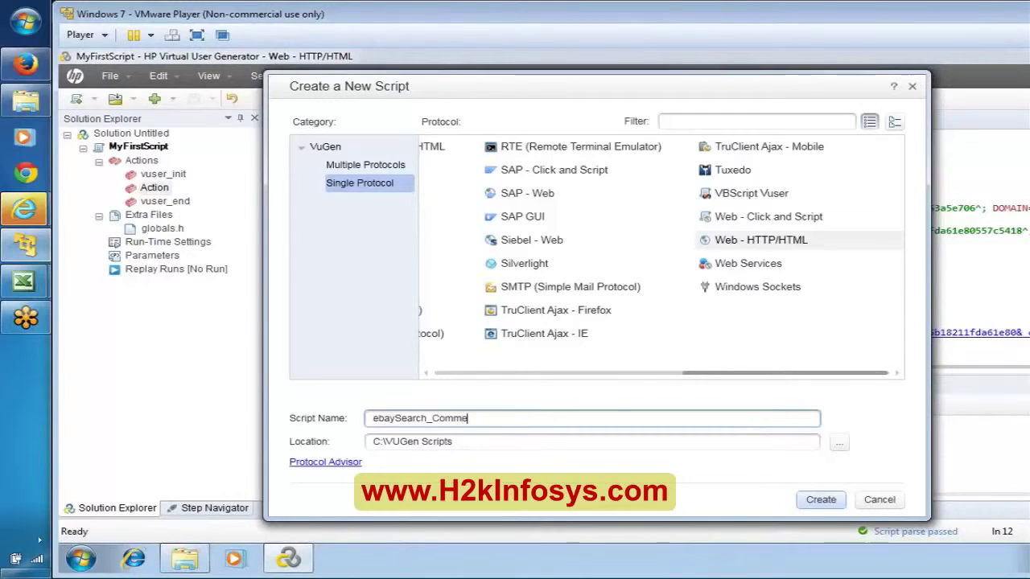
type("nts")
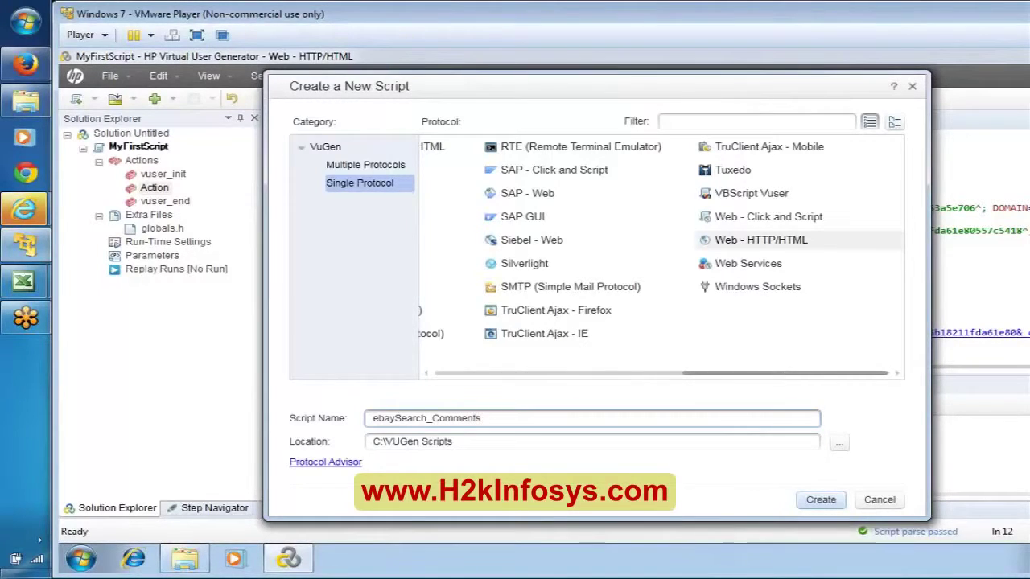
type("DuringRec")
key("Return")
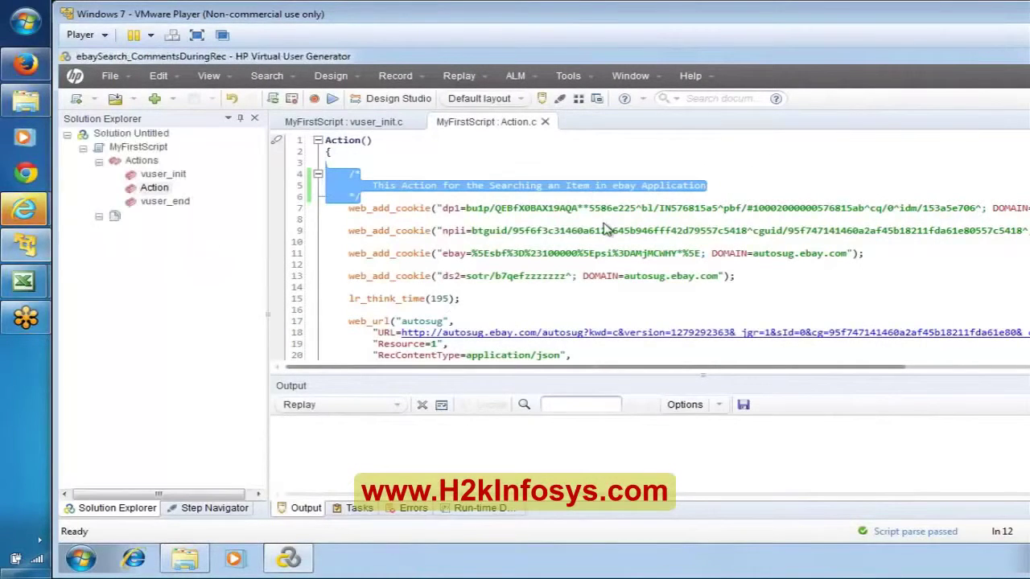
left_click(319, 104)
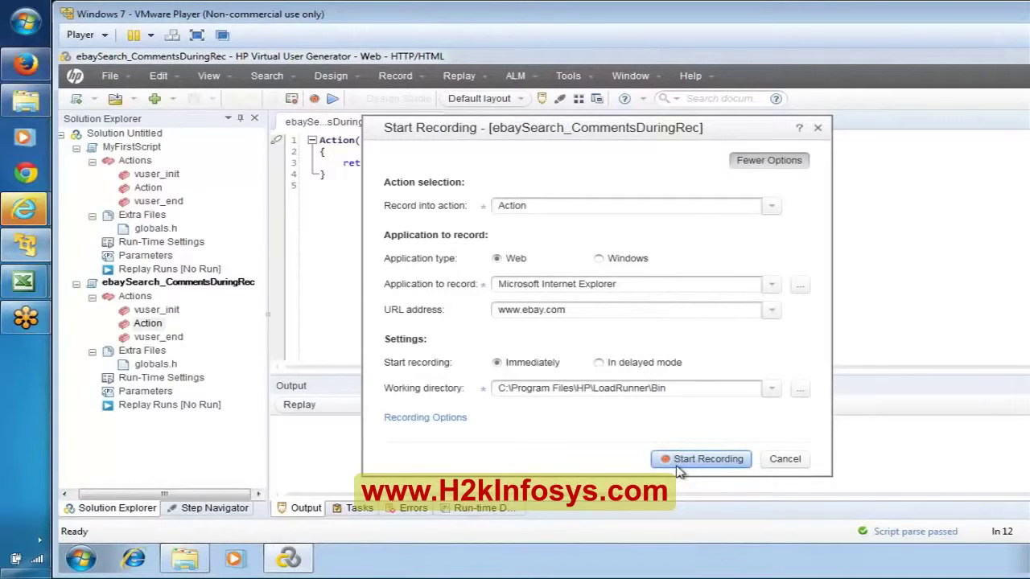
left_click(713, 459)
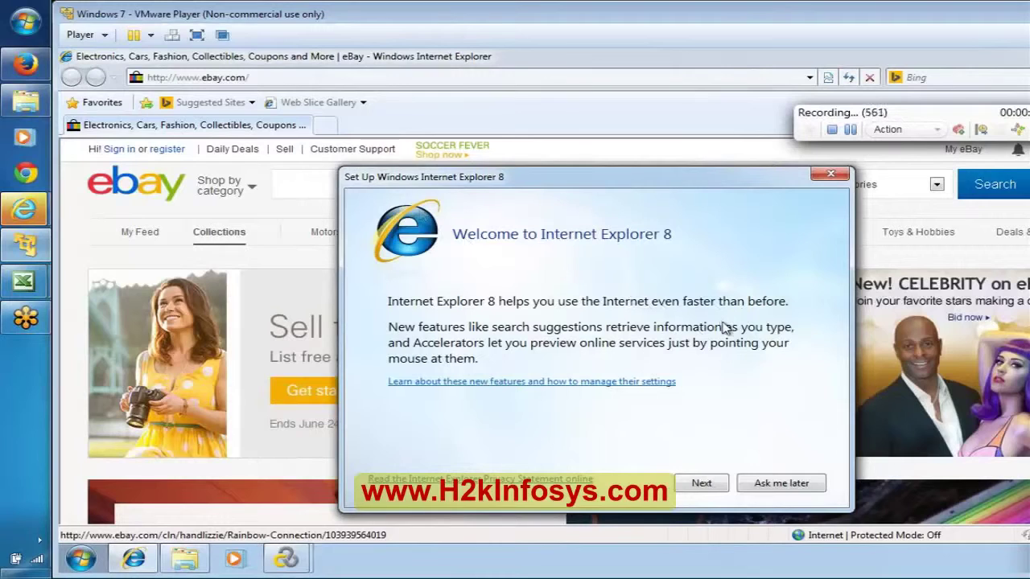
left_click(763, 484)
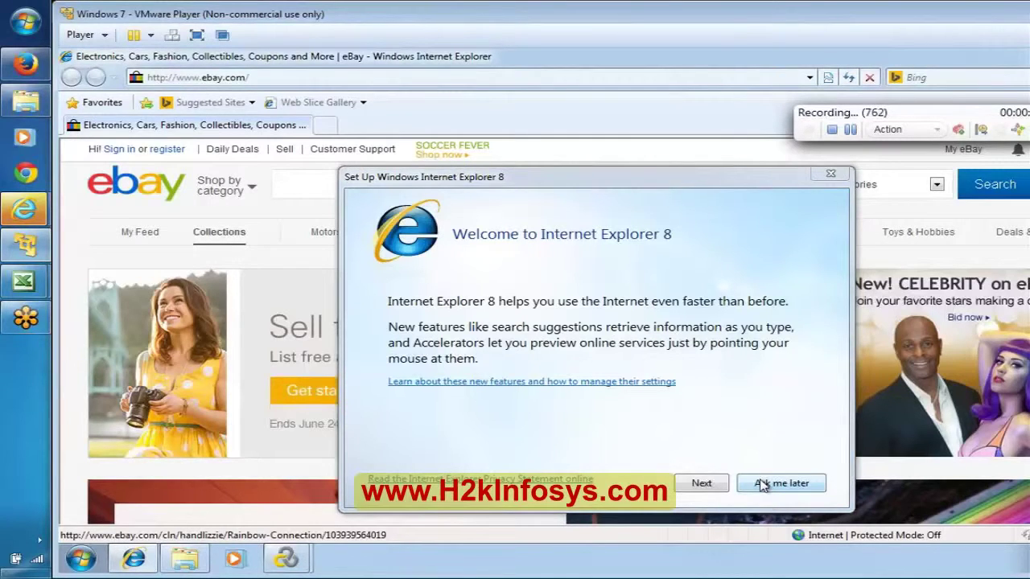